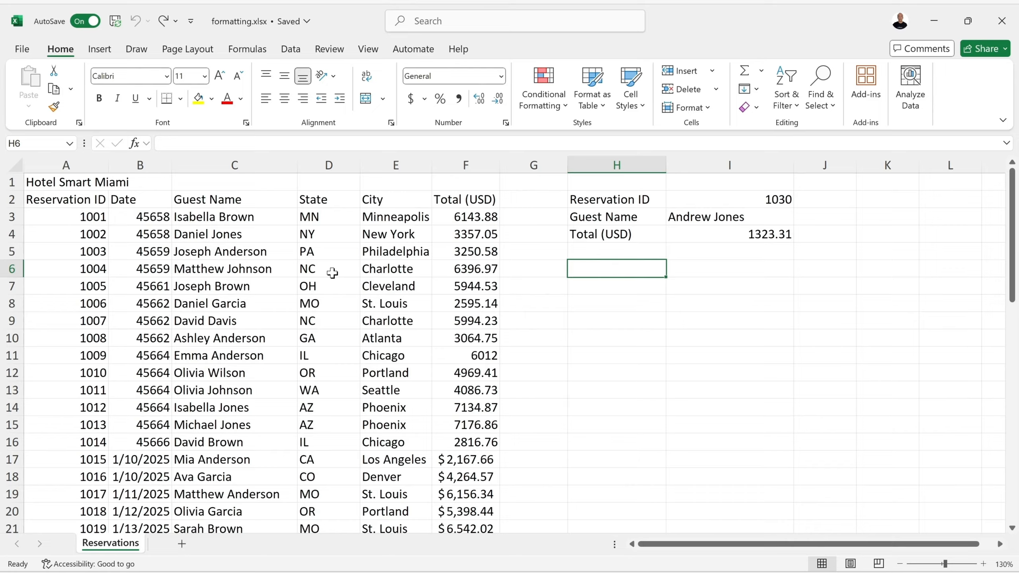
# Step: Enter 3 in cell B1 beside the hotel title, check the title in A1, and undo the entry
pyautogui.click(40, 182)
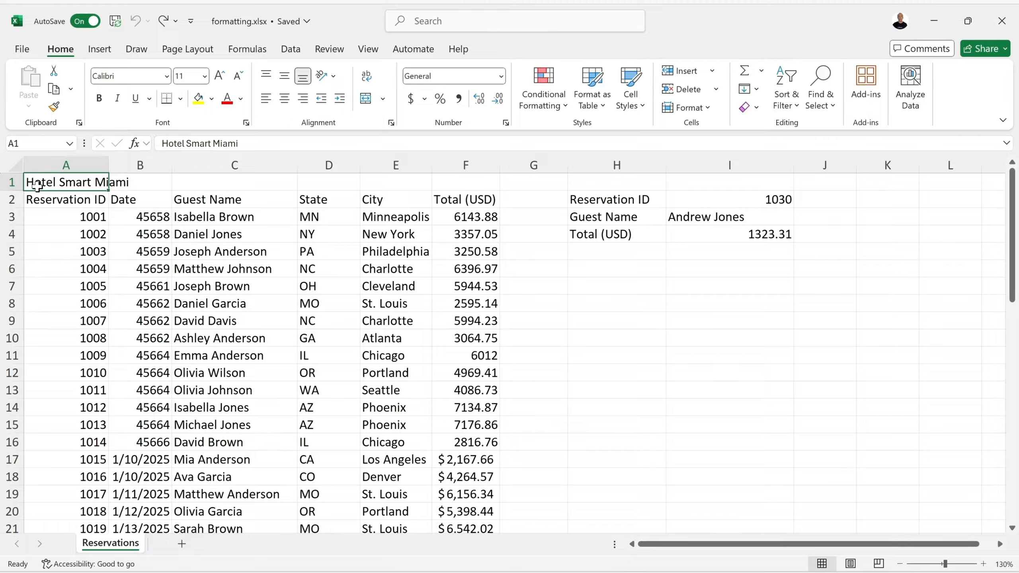
pyautogui.click(154, 183)
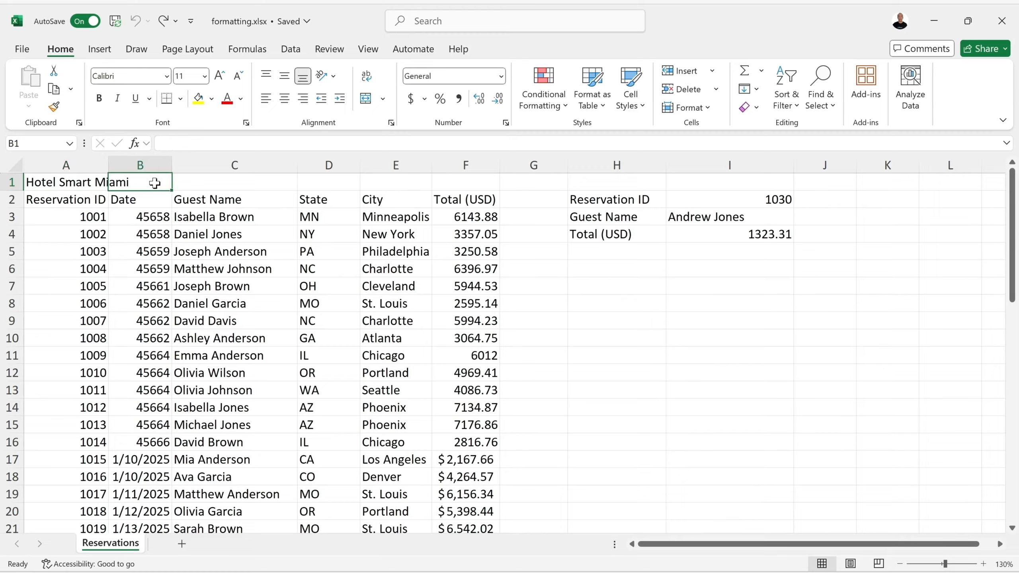
pyautogui.write('3')
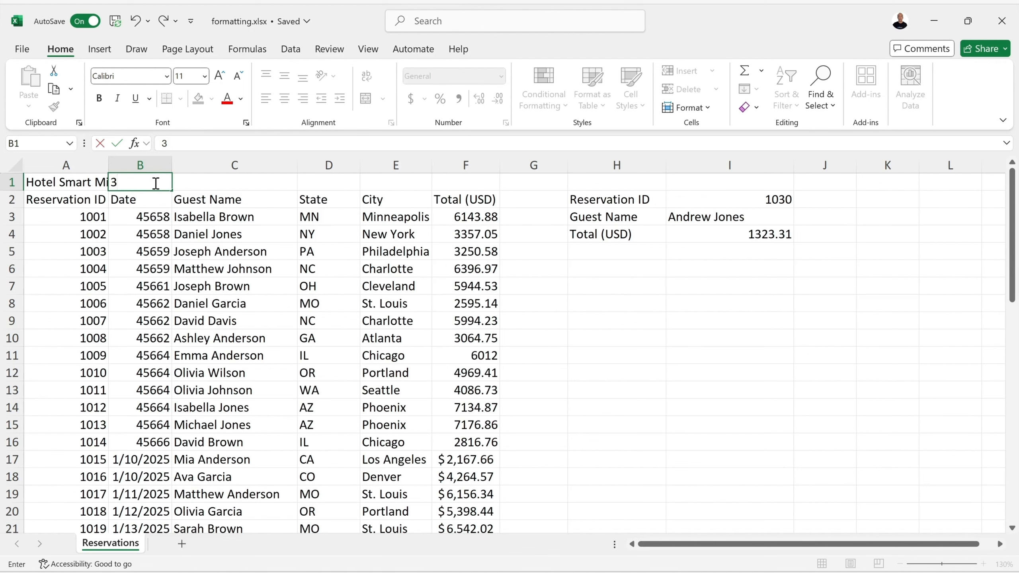
pyautogui.press('Return')
pyautogui.click(58, 184)
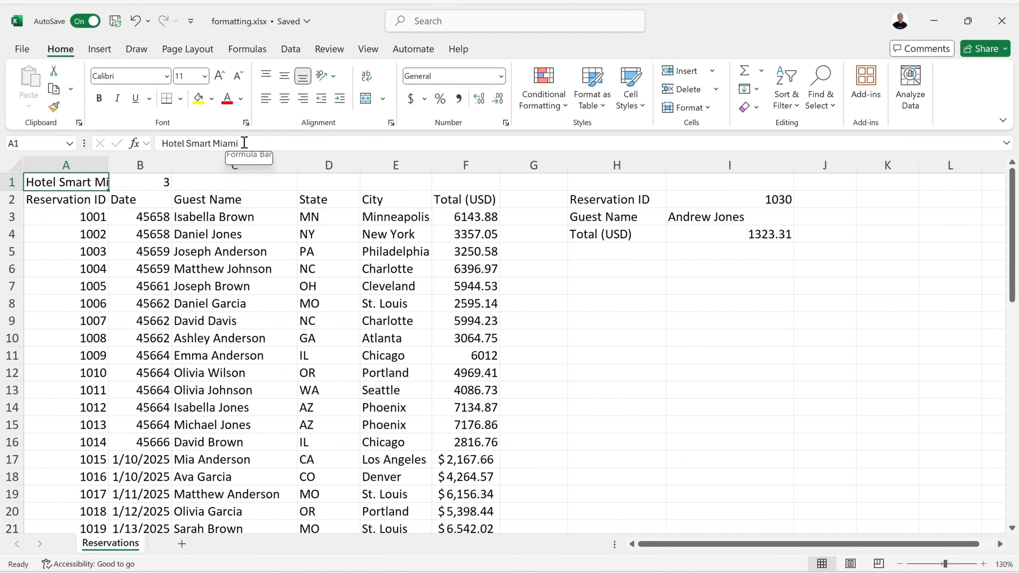
pyautogui.click(145, 181)
pyautogui.click(136, 21)
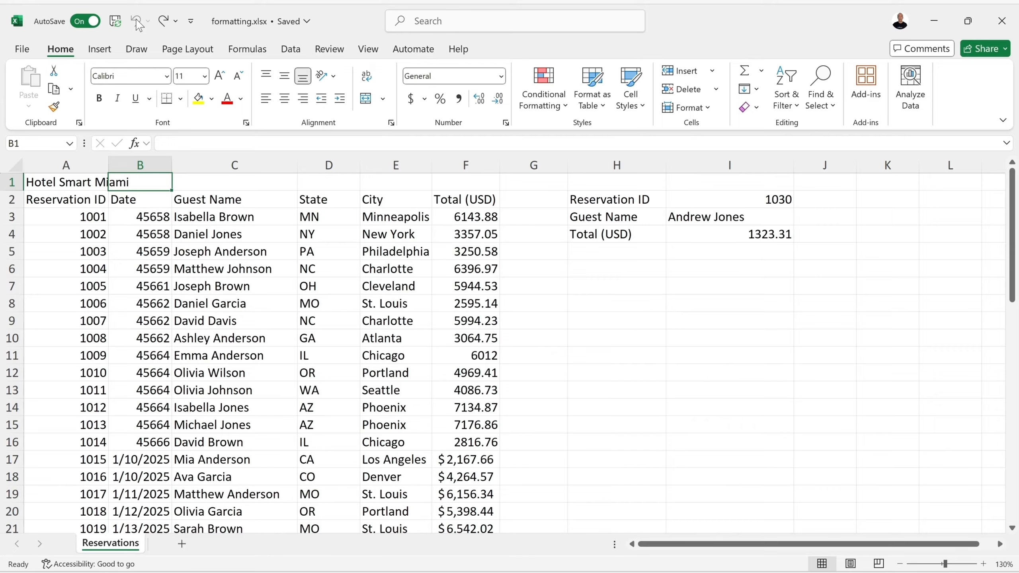
# Step: Merge and center the title Hotel Smart Miami across cells A1:F1
pyautogui.click(62, 184)
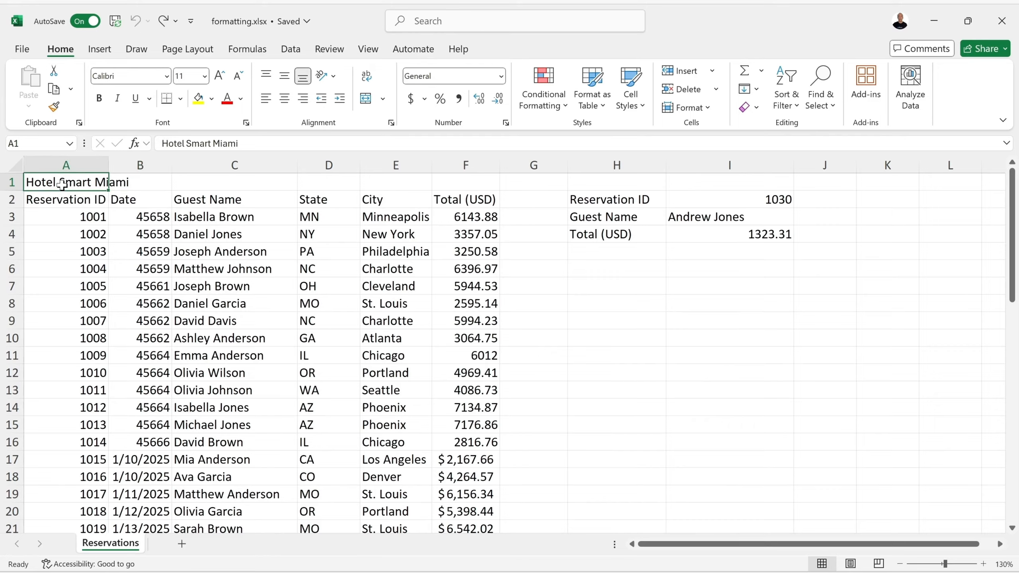
pyautogui.moveTo(63, 184); pyautogui.dragTo(464, 187)
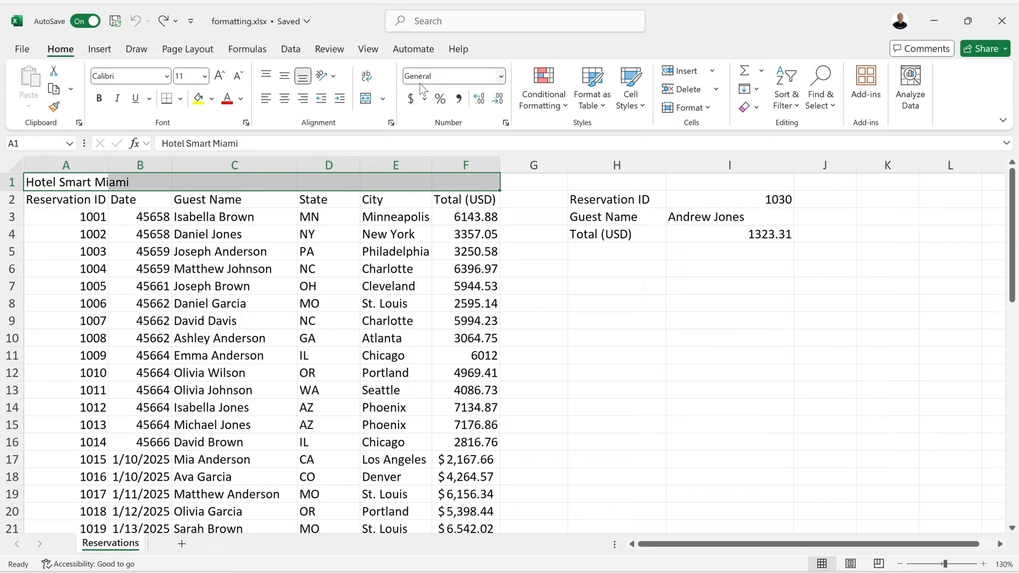
pyautogui.click(384, 100)
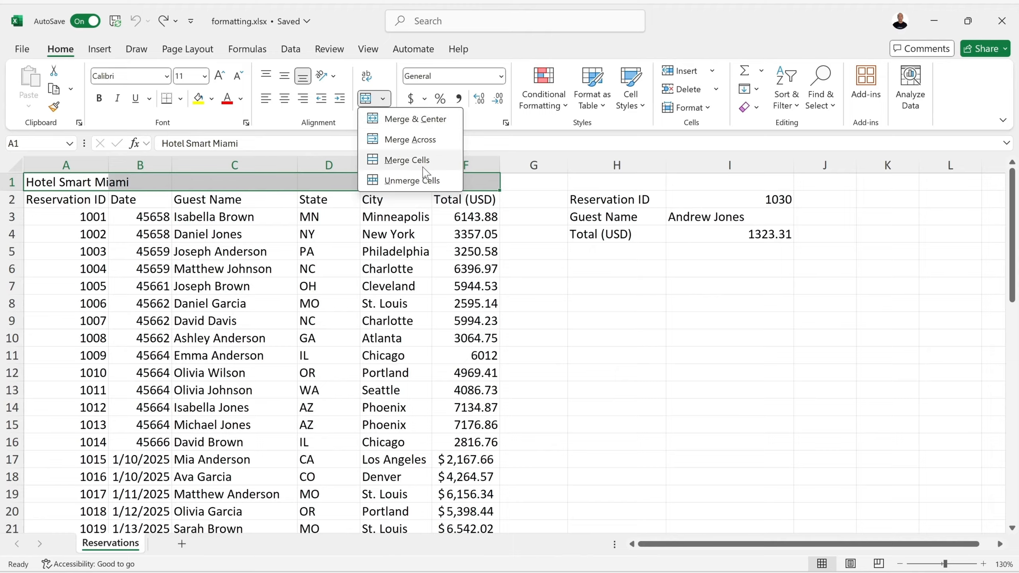
pyautogui.click(415, 118)
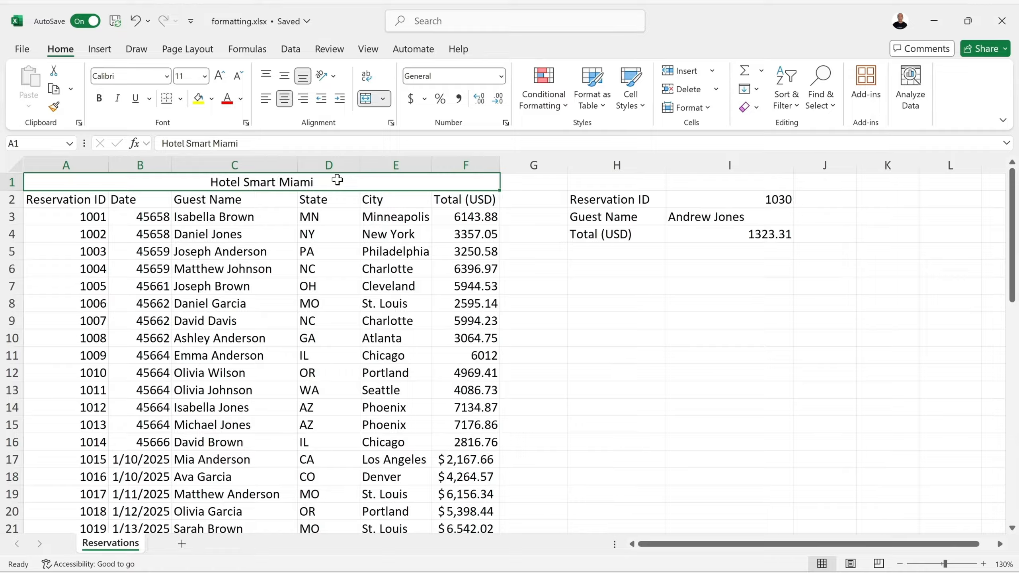
# Step: Unmerge the title cells A1:F1 and apply Merge & Center to them again
pyautogui.click(383, 99)
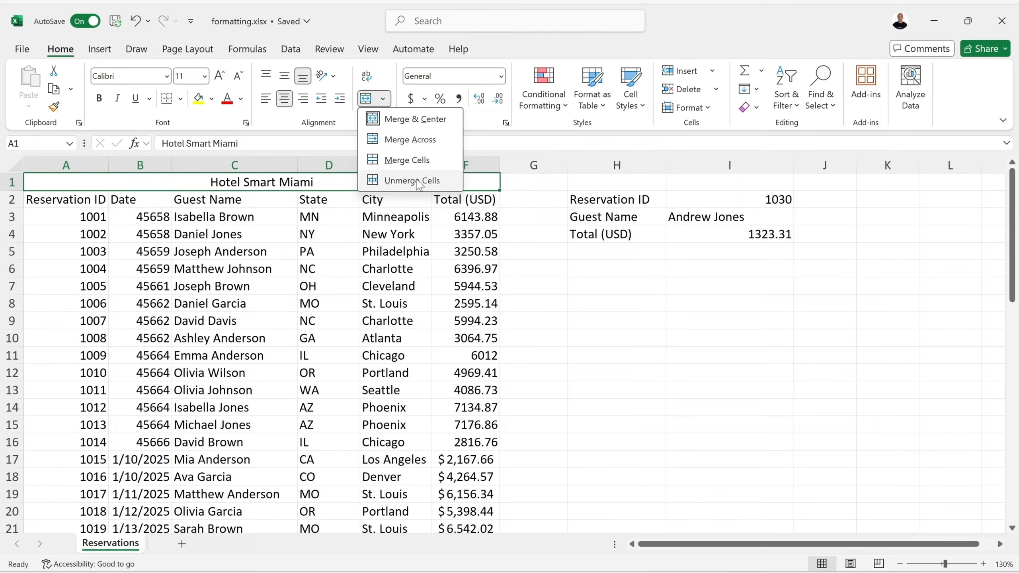
pyautogui.click(430, 181)
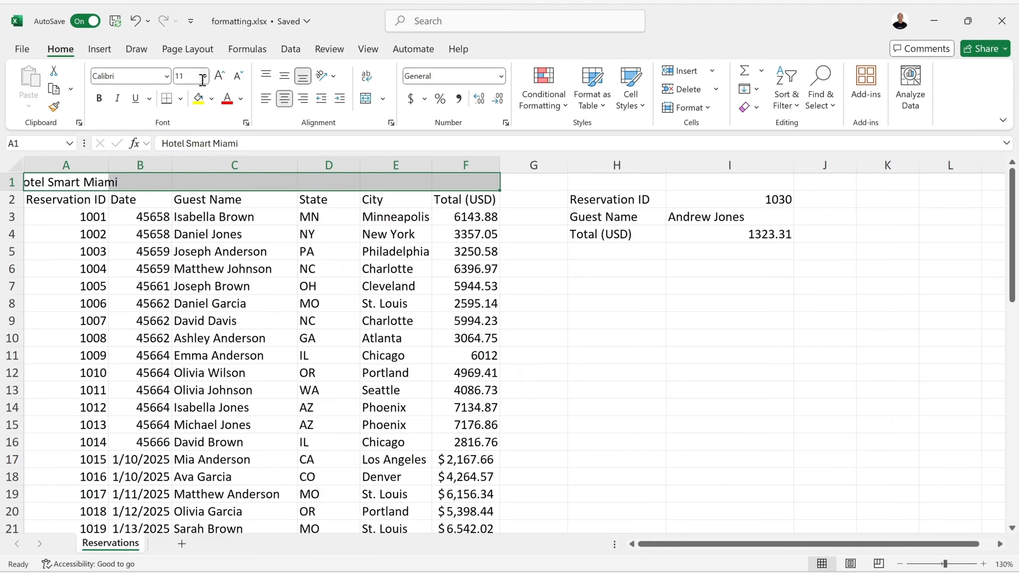
pyautogui.click(383, 100)
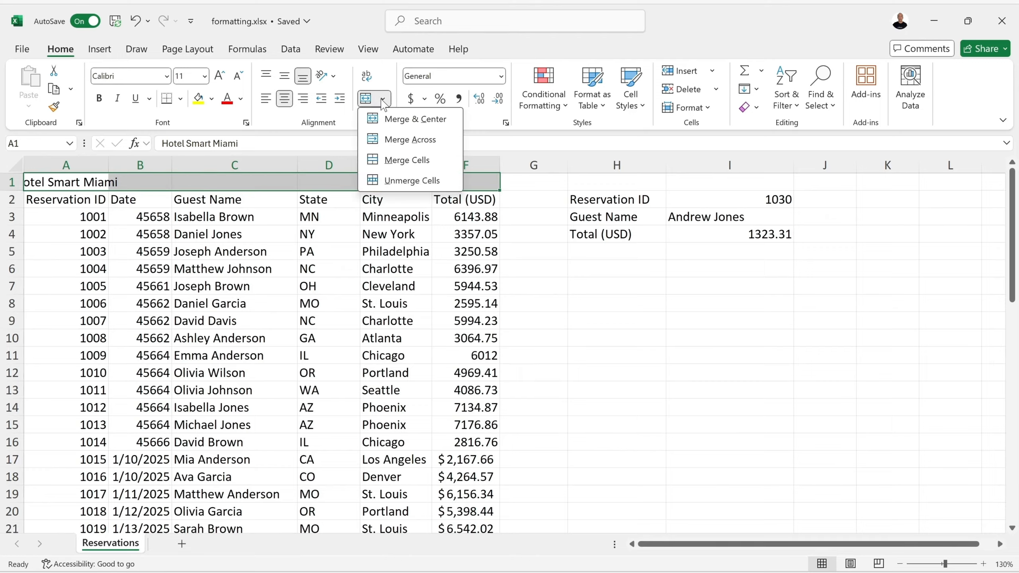
pyautogui.click(392, 120)
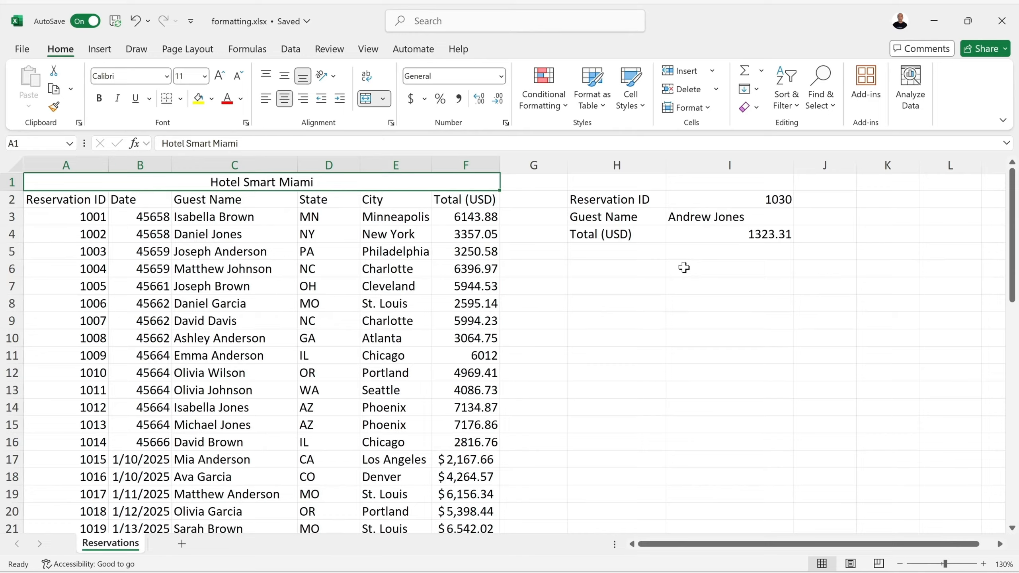
# Step: Change the font of the labels in cells H2:H4 to Abadi
pyautogui.click(620, 200)
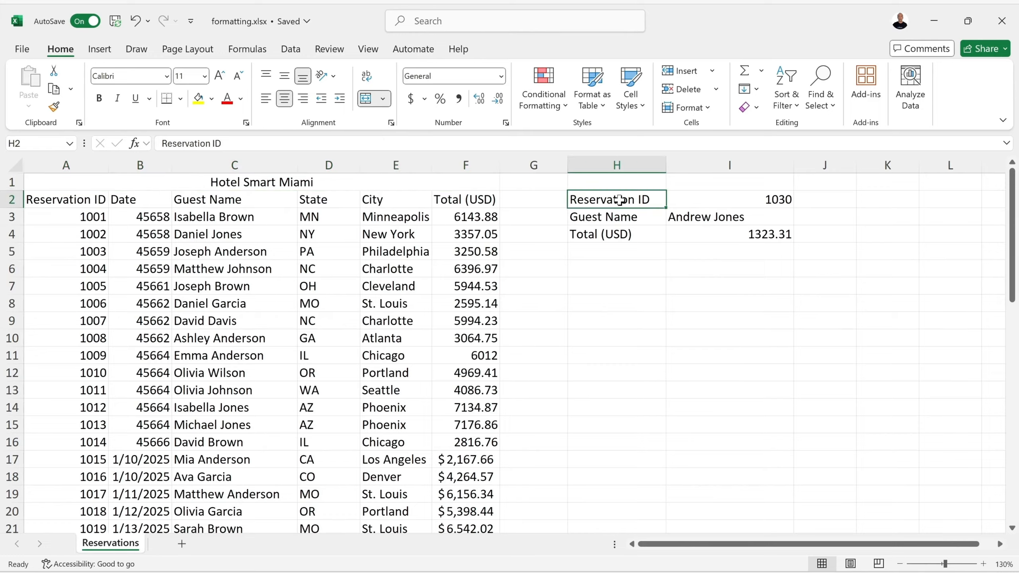
pyautogui.moveTo(620, 199); pyautogui.dragTo(652, 242)
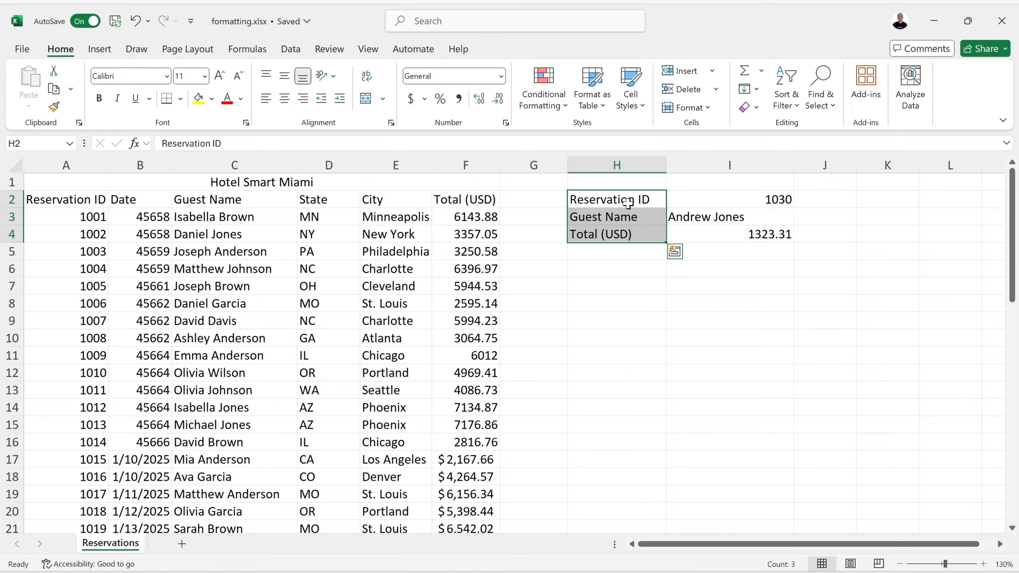
pyautogui.click(166, 77)
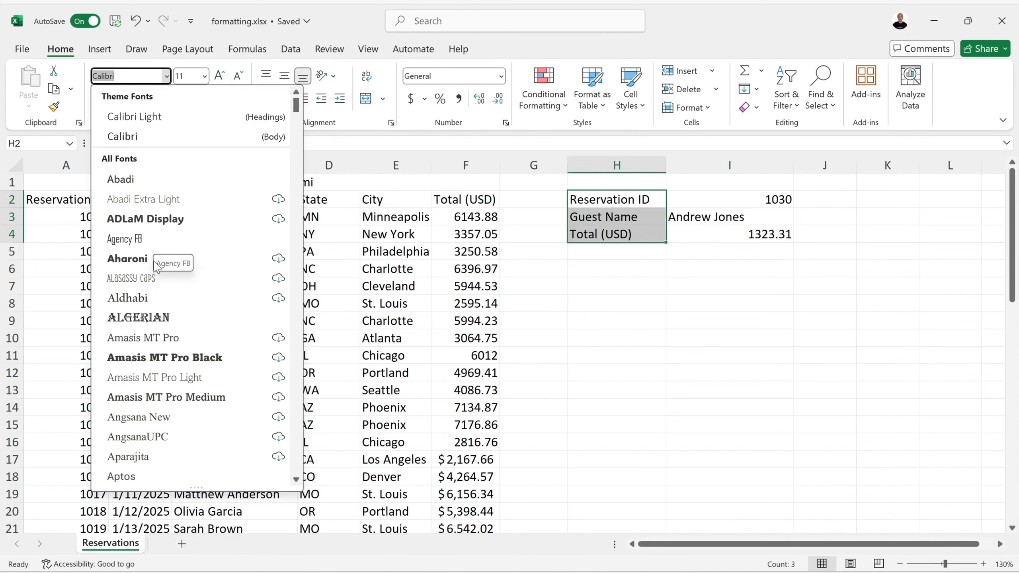
pyautogui.scroll(-4, 150, 344)
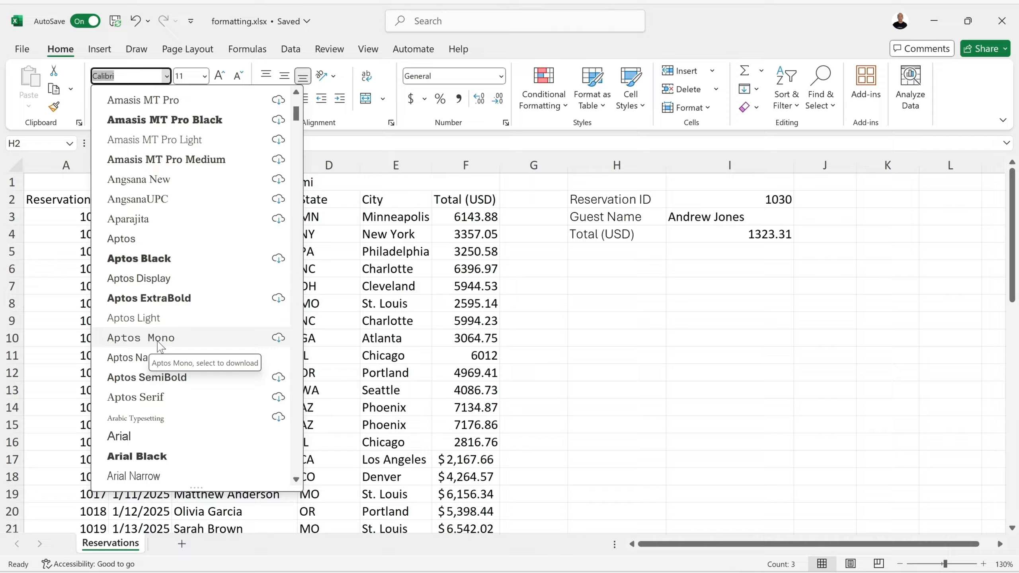
pyautogui.scroll(-3, 161, 348)
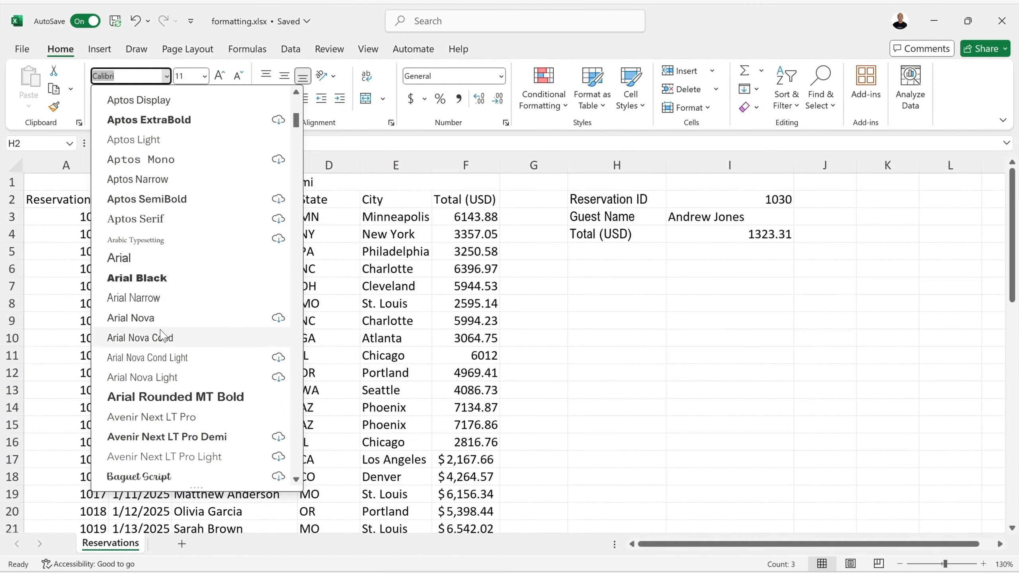
pyautogui.scroll(-8, 189, 337)
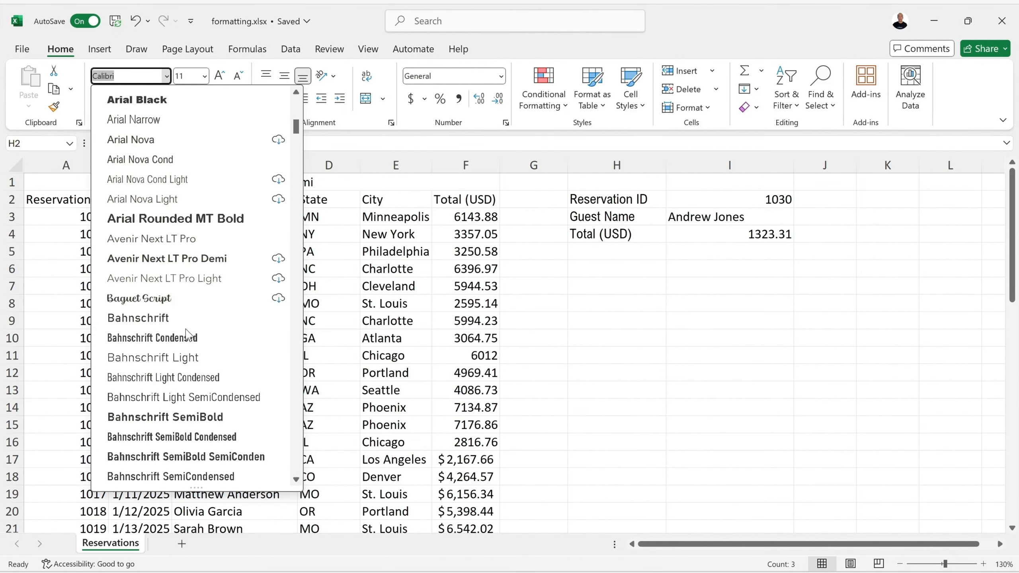
pyautogui.scroll(15, 189, 337)
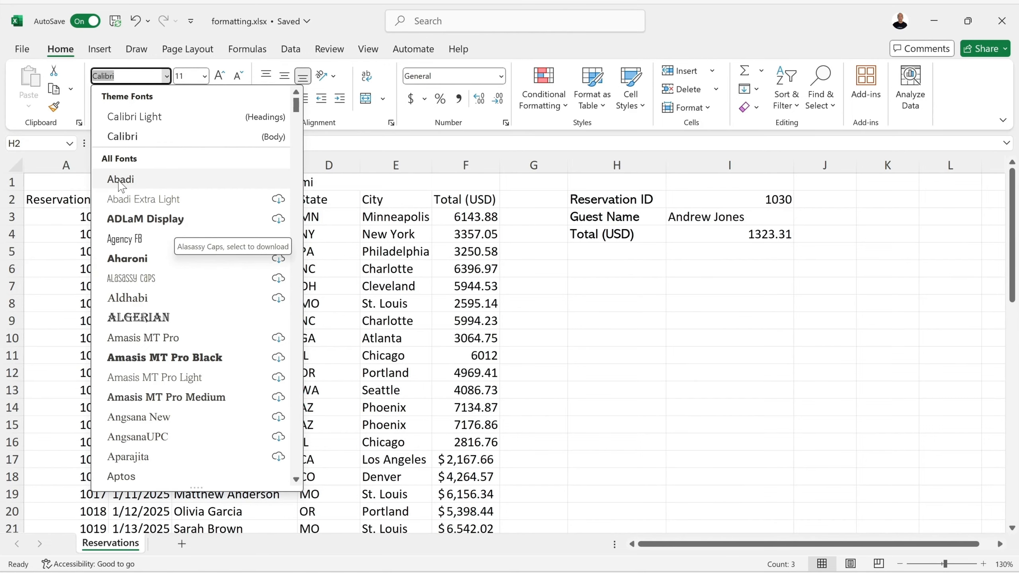
pyautogui.click(140, 184)
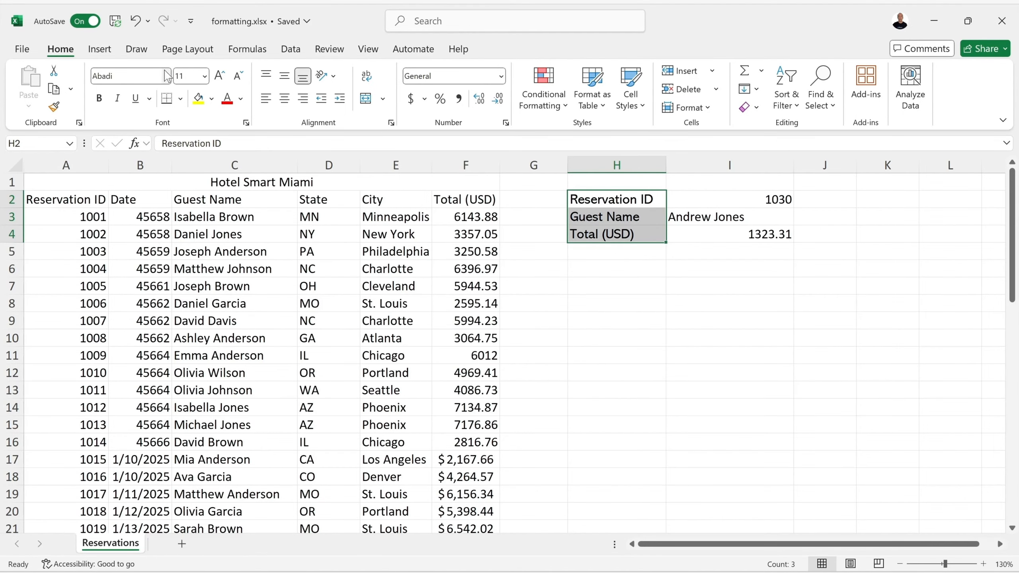
# Step: Enlarge the font of the labels in H2:H4 to 14 and reduce it back to 11
pyautogui.click(205, 76)
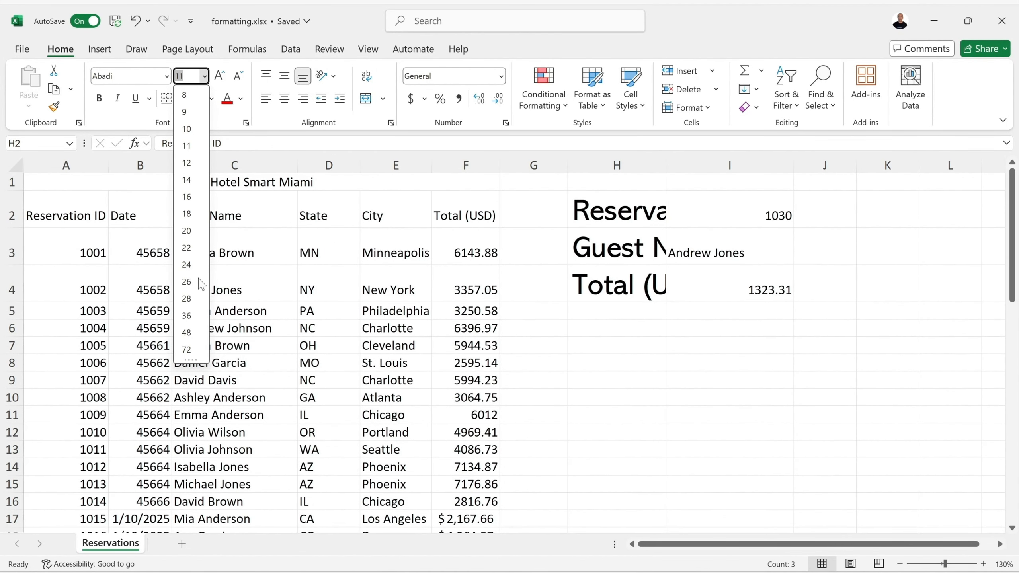
pyautogui.click(206, 76)
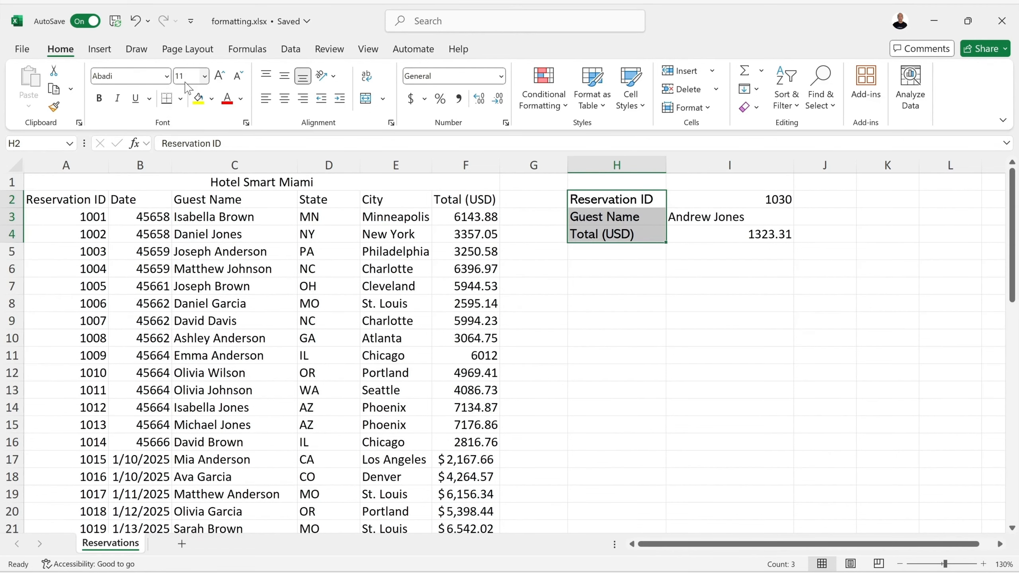
pyautogui.click(221, 81)
pyautogui.click(221, 82)
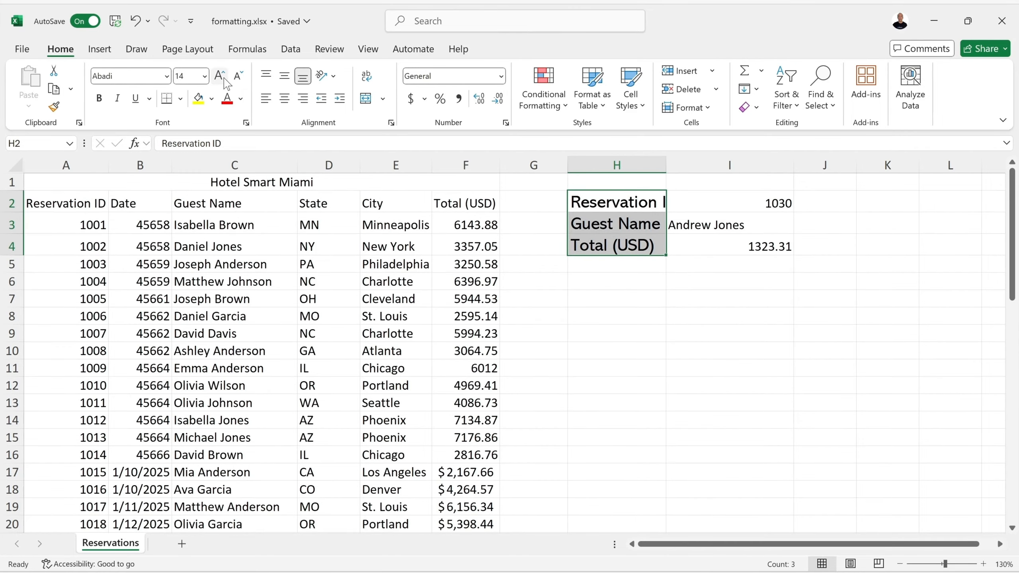
pyautogui.click(240, 77)
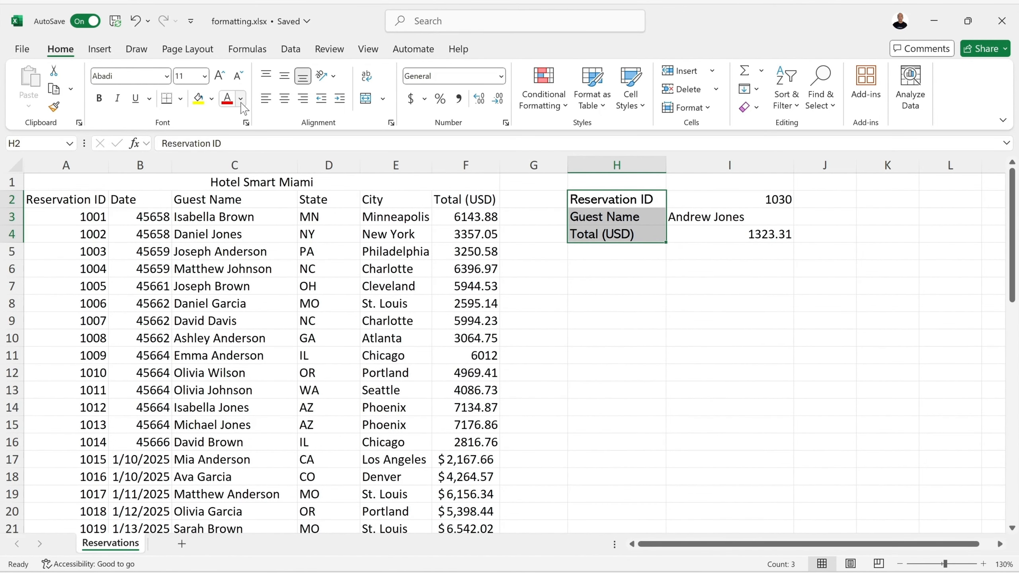
# Step: Color the text of the labels in H2:H4 with the lightest tint of the light-blue theme color
pyautogui.click(241, 99)
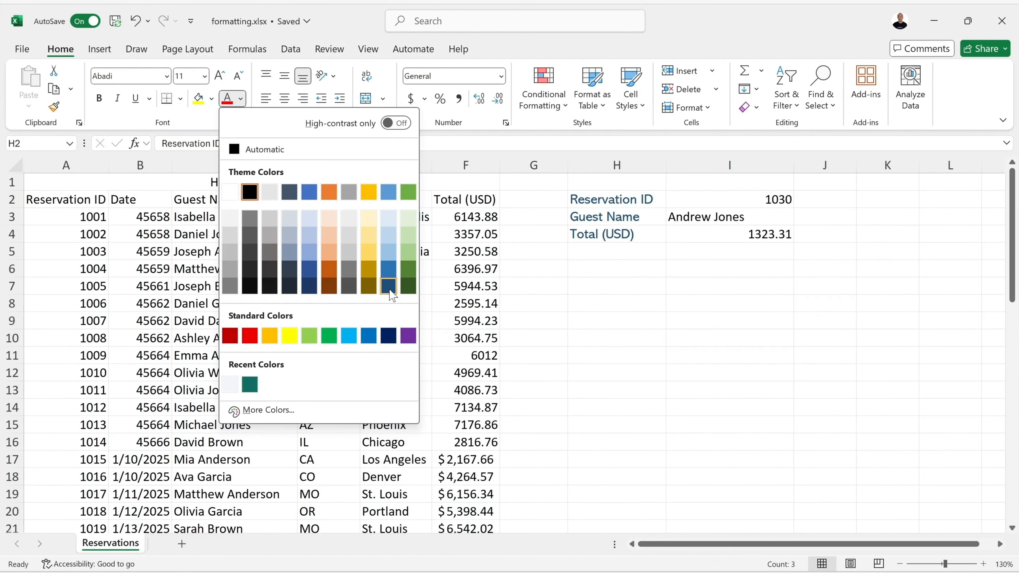
pyautogui.click(389, 220)
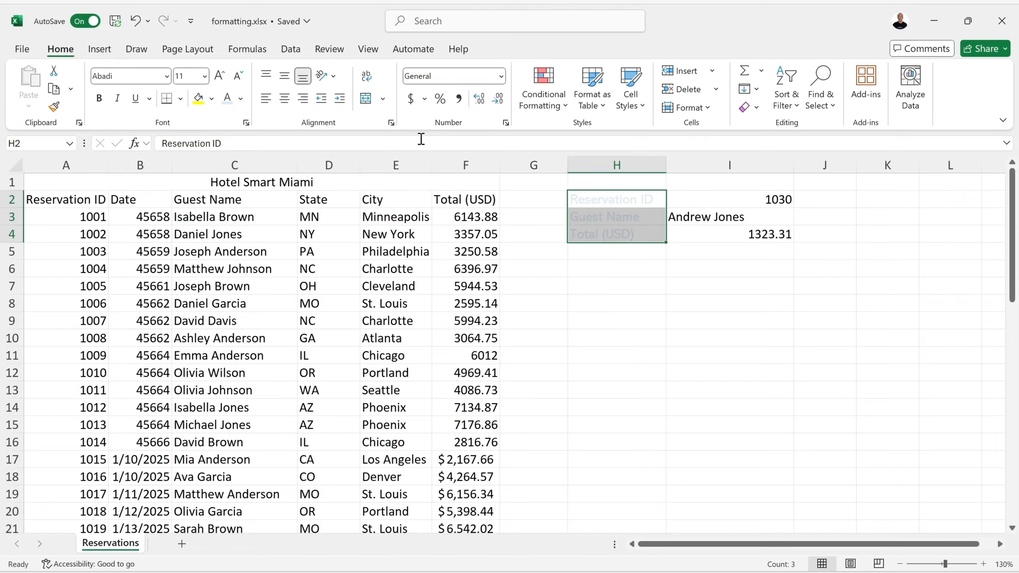
# Step: Try left, center and right alignment on the merged title in row 1, and return it to centered
pyautogui.click(288, 186)
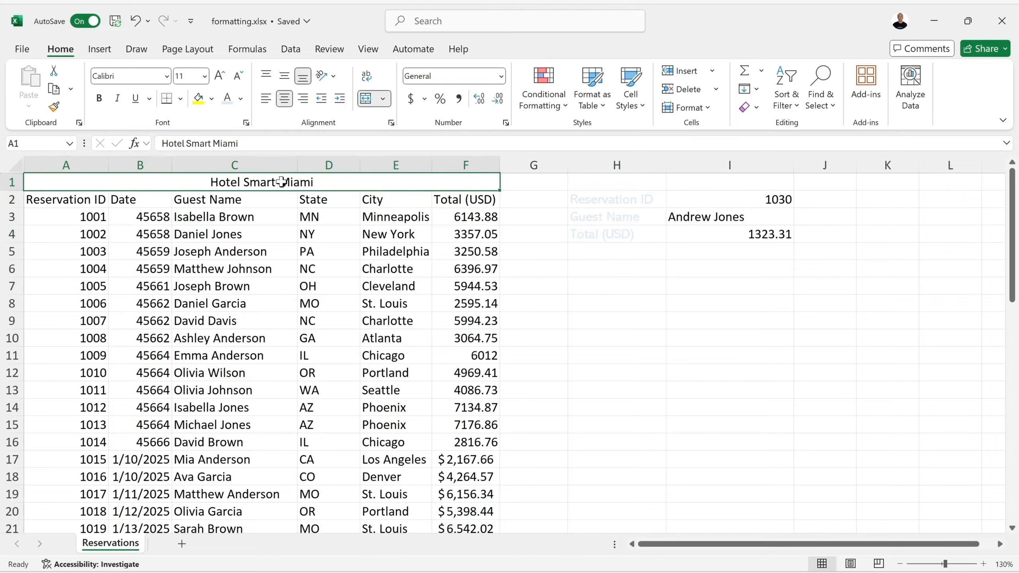
pyautogui.click(268, 99)
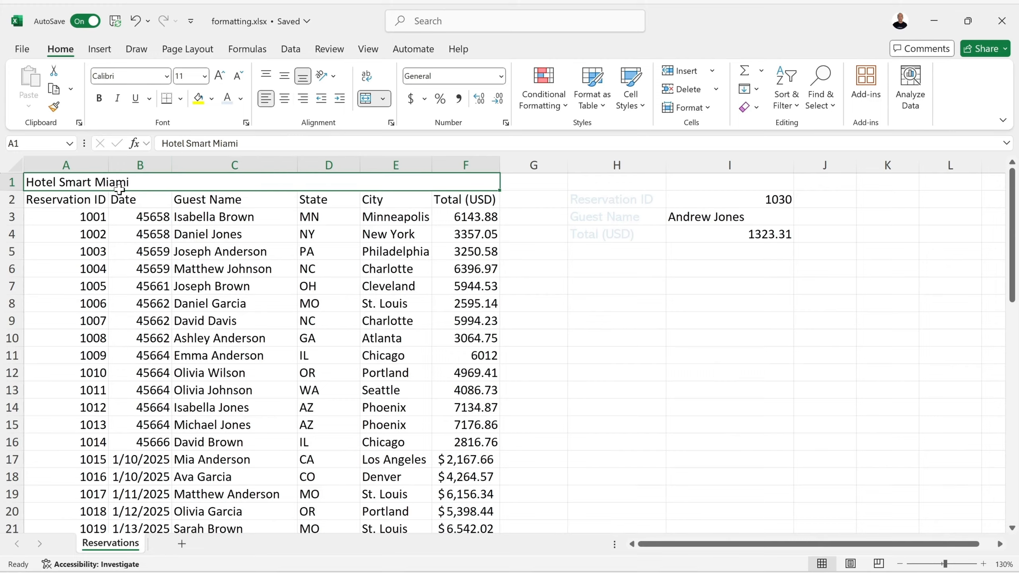
pyautogui.click(289, 100)
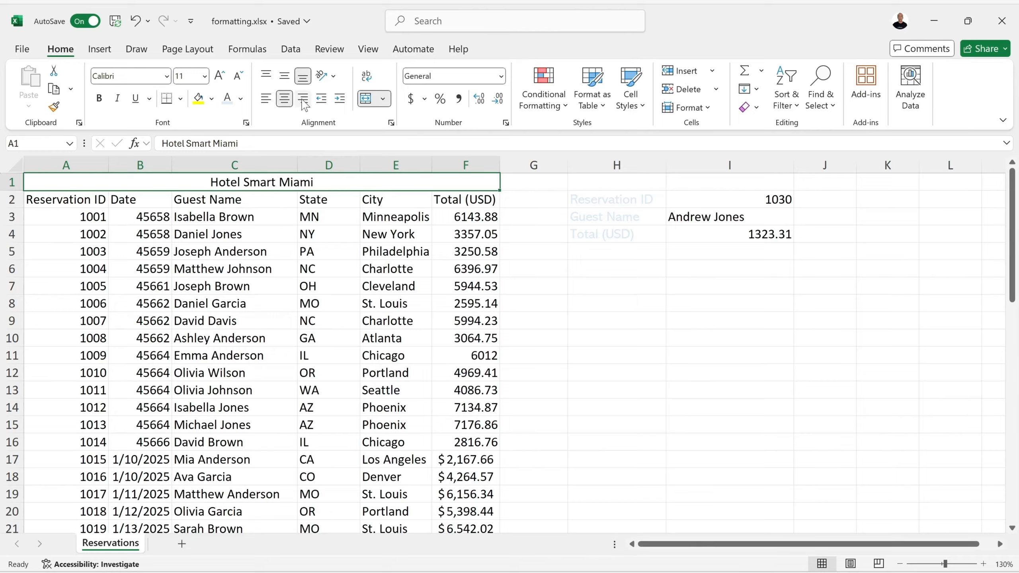
pyautogui.click(303, 98)
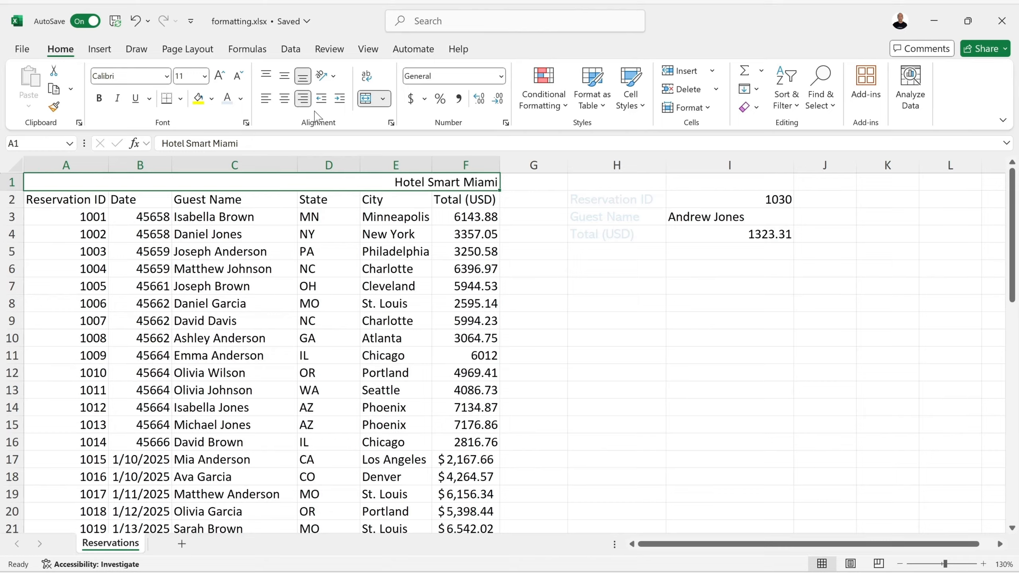
pyautogui.click(289, 100)
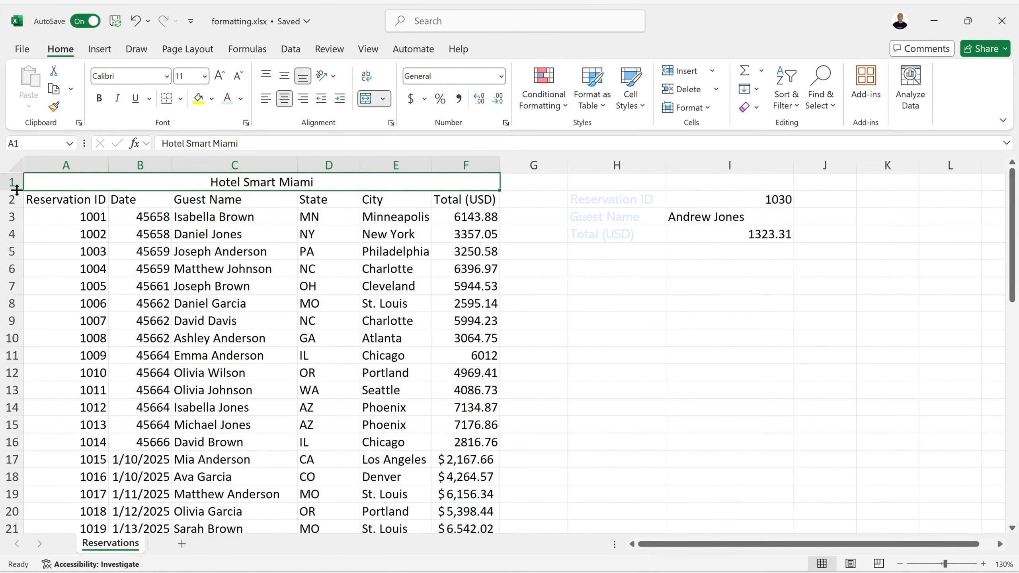
# Step: Make row 1 about three times taller and try middle alignment on the title before aligning it to the top of its cell
pyautogui.moveTo(16, 189); pyautogui.dragTo(11, 222)
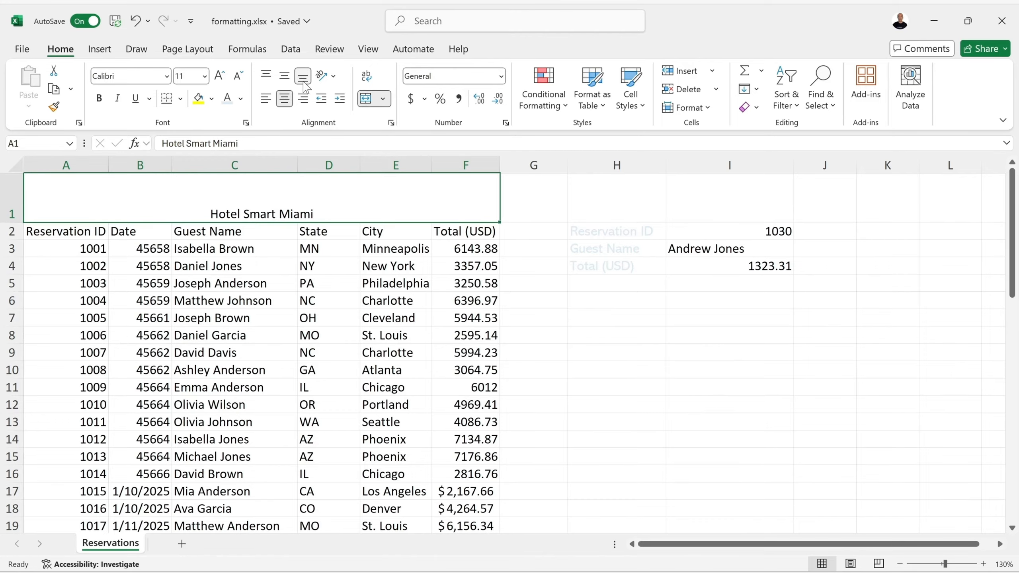
pyautogui.click(285, 78)
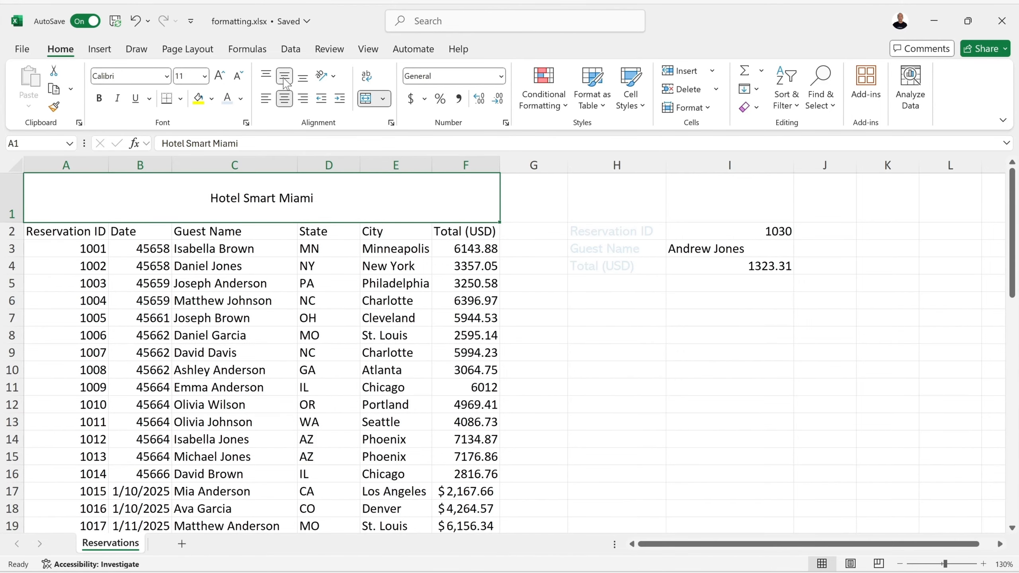
pyautogui.click(269, 78)
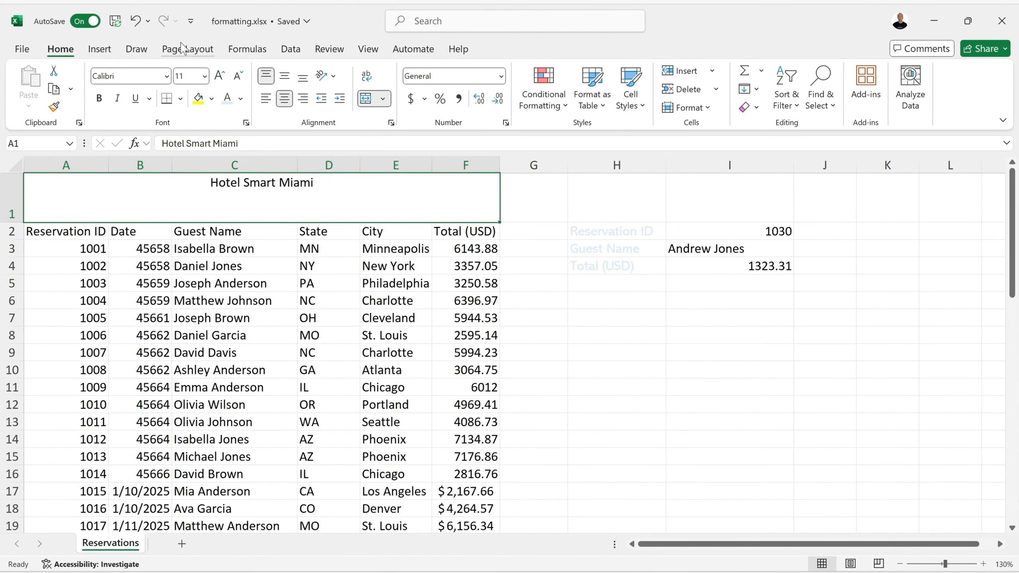
# Step: Undo the last vertical alignment changes on the title and the height change of row 1
pyautogui.click(137, 21)
pyautogui.click(137, 21)
pyautogui.click(137, 21)
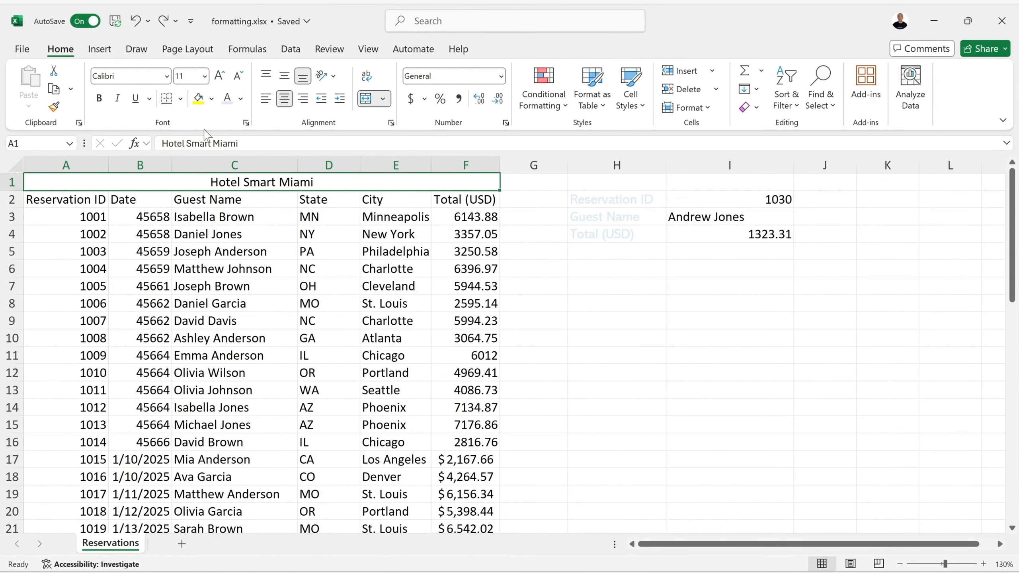
# Step: Try the Strikethrough font effect on the merged title in the Format Cells settings and clear it again before confirming
pyautogui.click(246, 123)
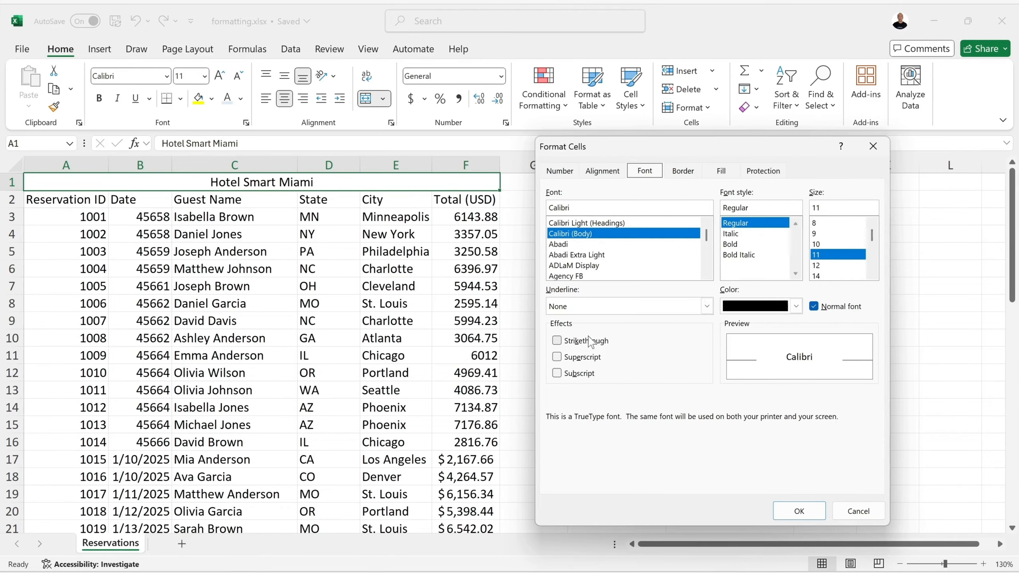
pyautogui.click(557, 342)
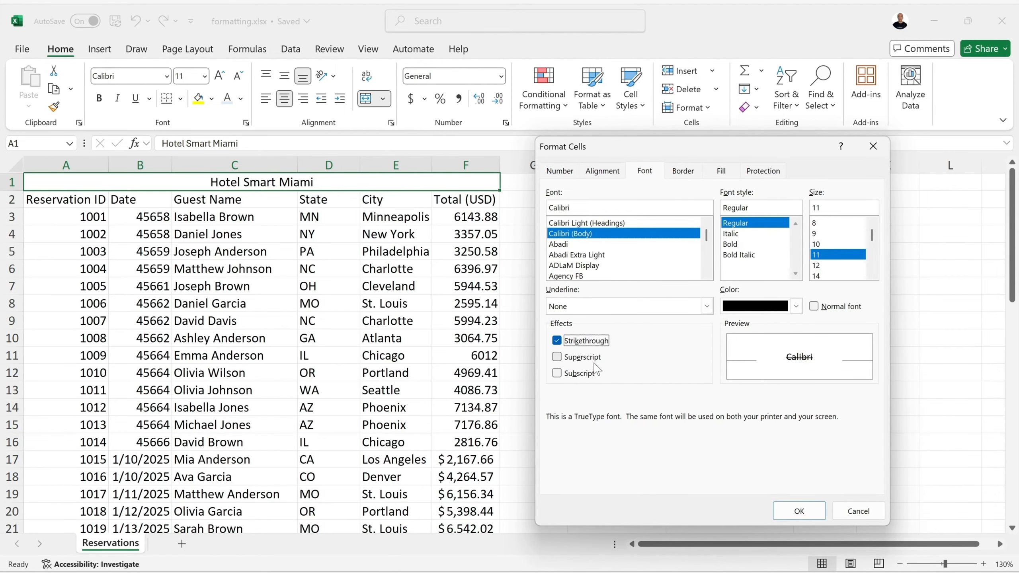
pyautogui.click(557, 340)
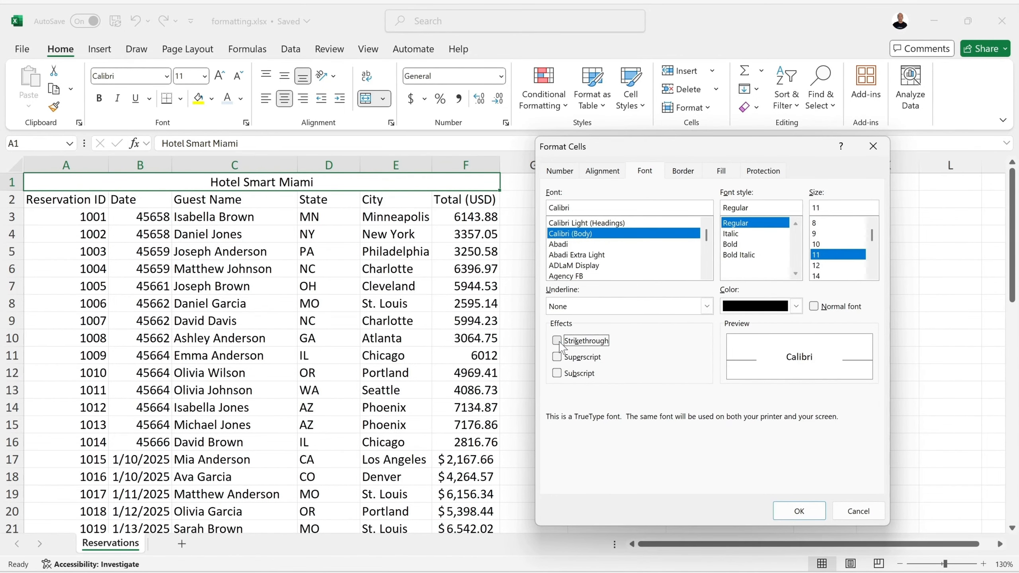
pyautogui.click(799, 511)
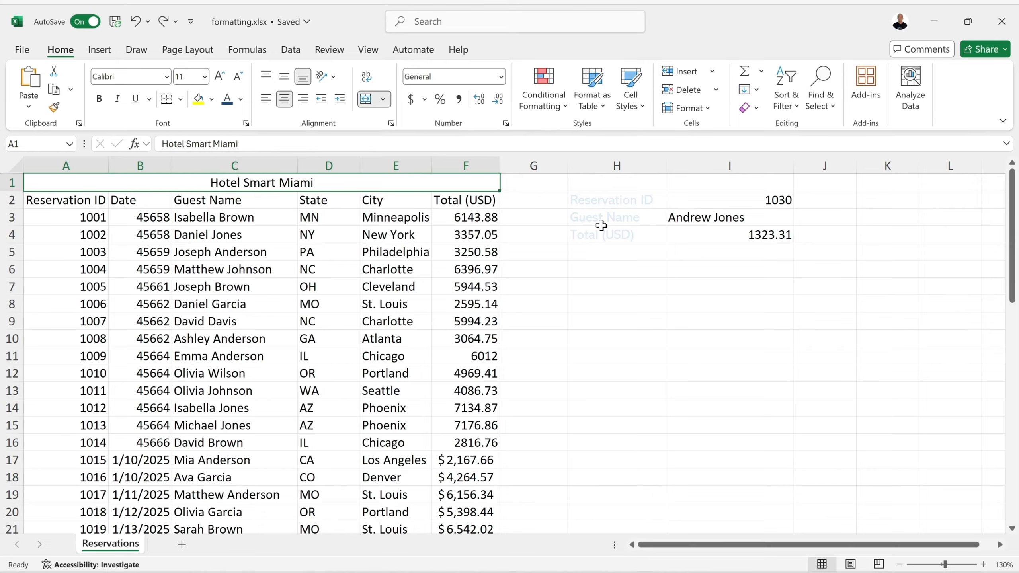
# Step: Try bold and centered alignment on the labels in H2:H4, and revert both
pyautogui.click(287, 51)
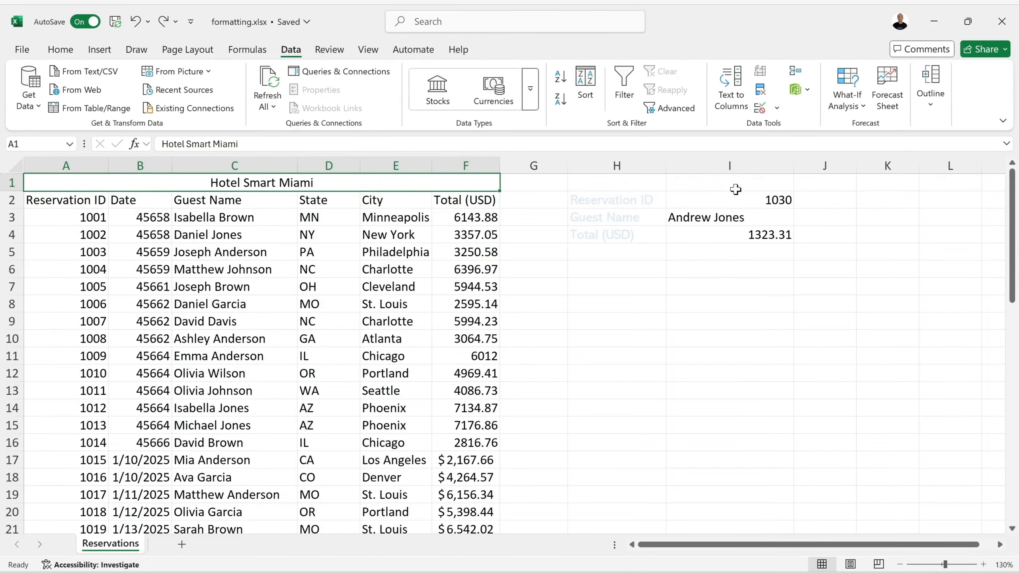
pyautogui.moveTo(597, 200); pyautogui.dragTo(629, 234)
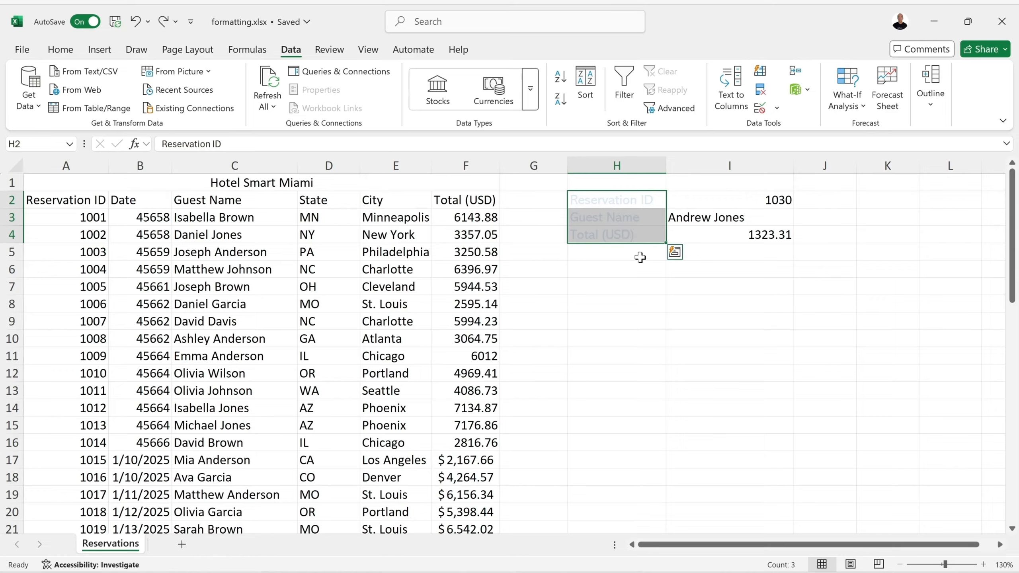
pyautogui.rightClick(656, 237)
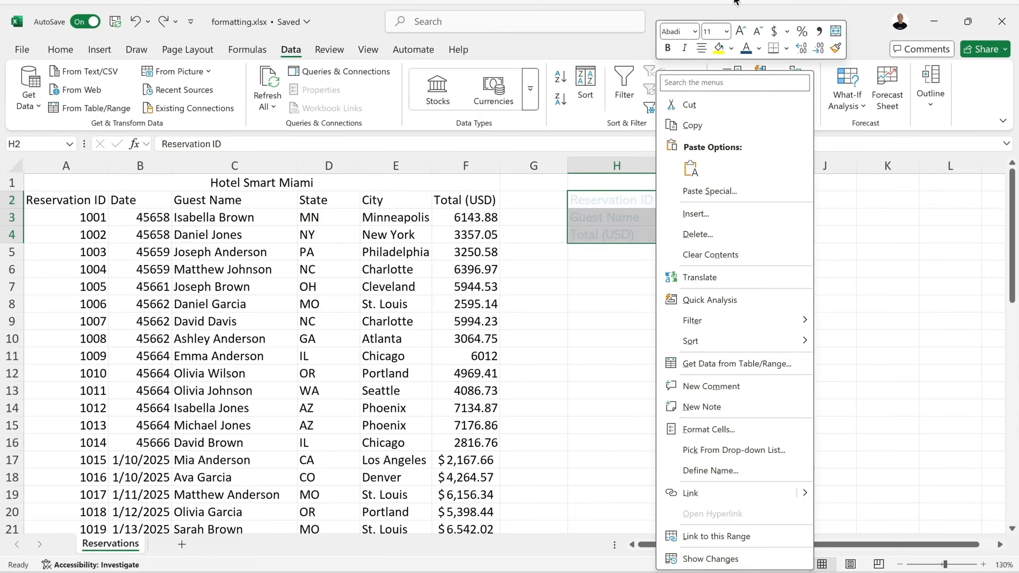
pyautogui.click(667, 48)
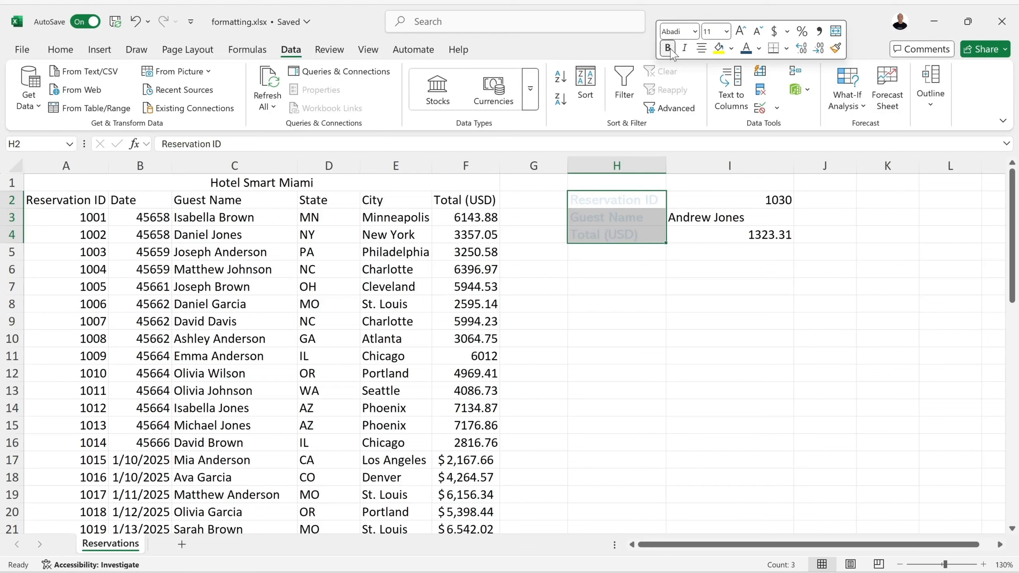
pyautogui.click(669, 50)
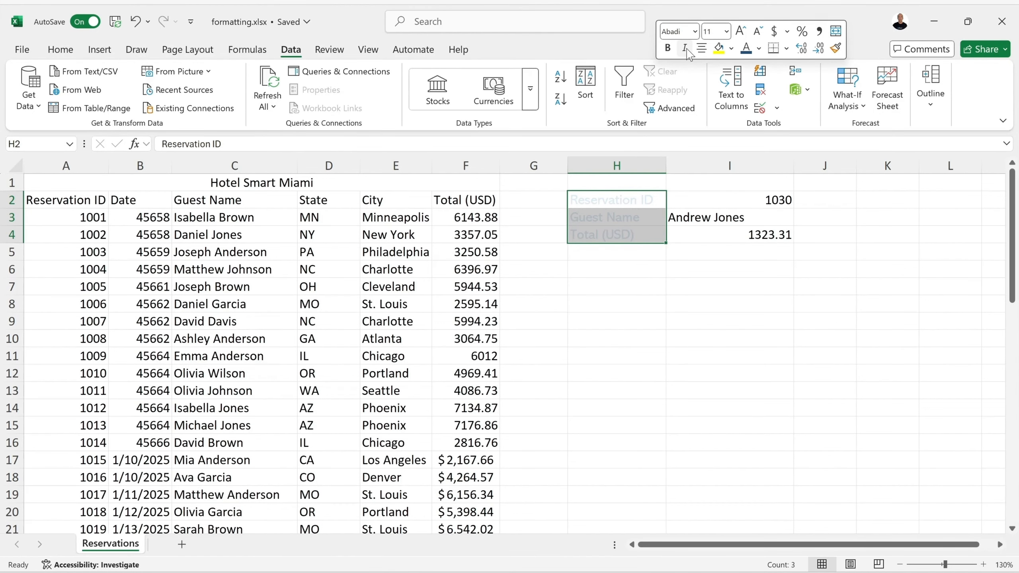
pyautogui.click(702, 49)
pyautogui.click(701, 49)
pyautogui.click(695, 32)
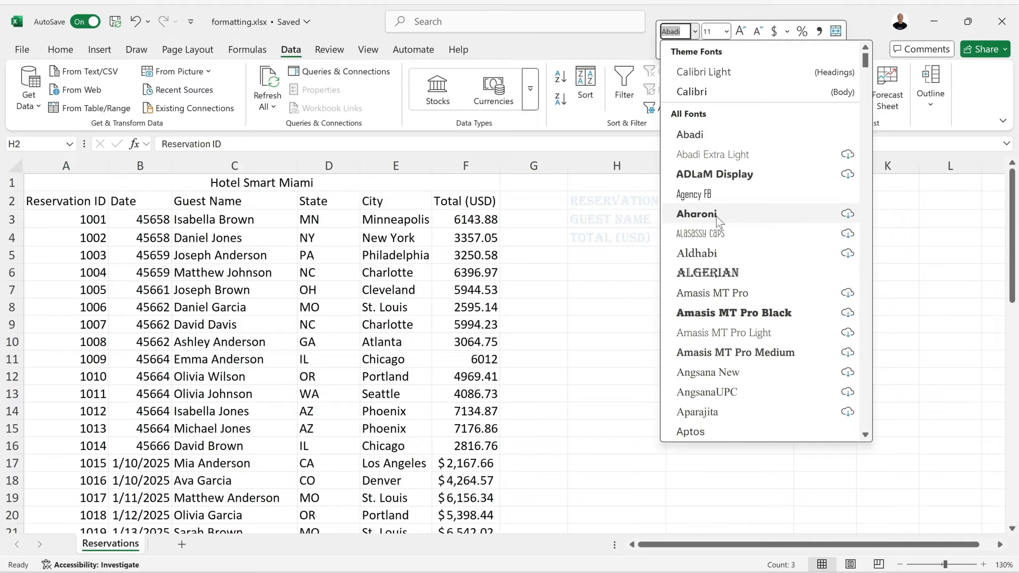
pyautogui.click(717, 36)
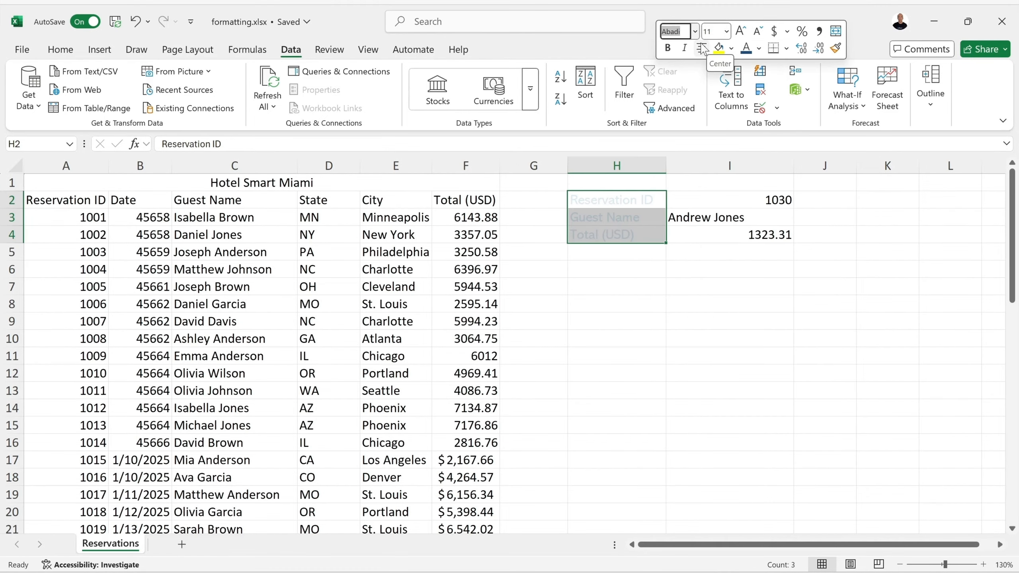
pyautogui.click(726, 31)
pyautogui.click(726, 31)
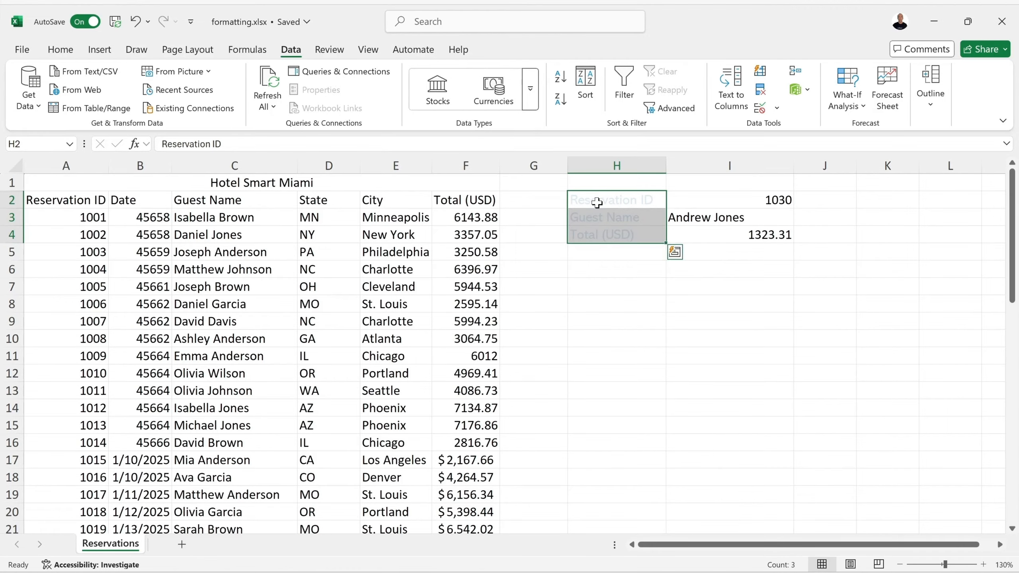
# Step: Color the text of the labels in H2:H4 with the darkest shade of the light-blue theme color
pyautogui.rightClick(643, 199)
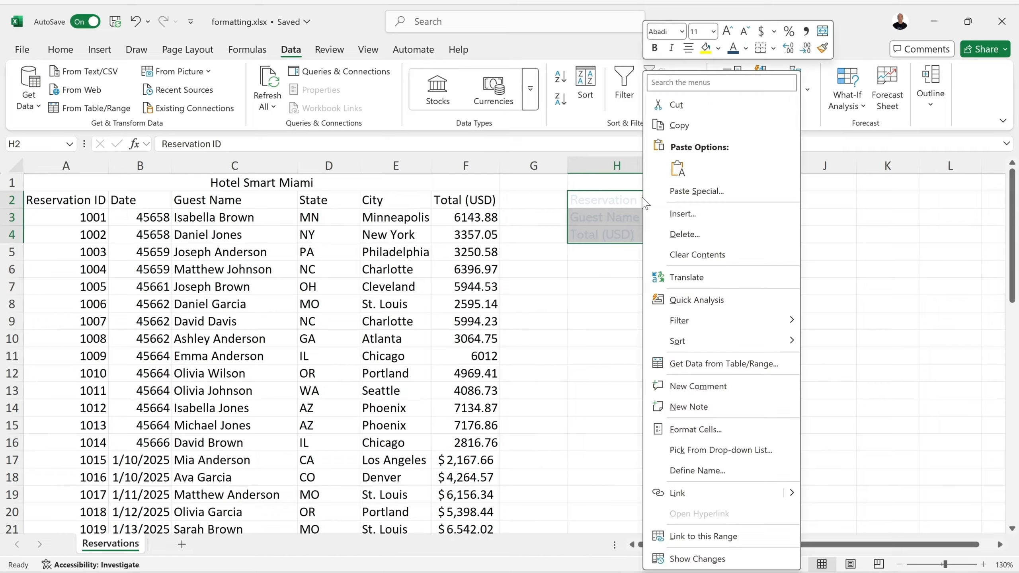
pyautogui.click(746, 49)
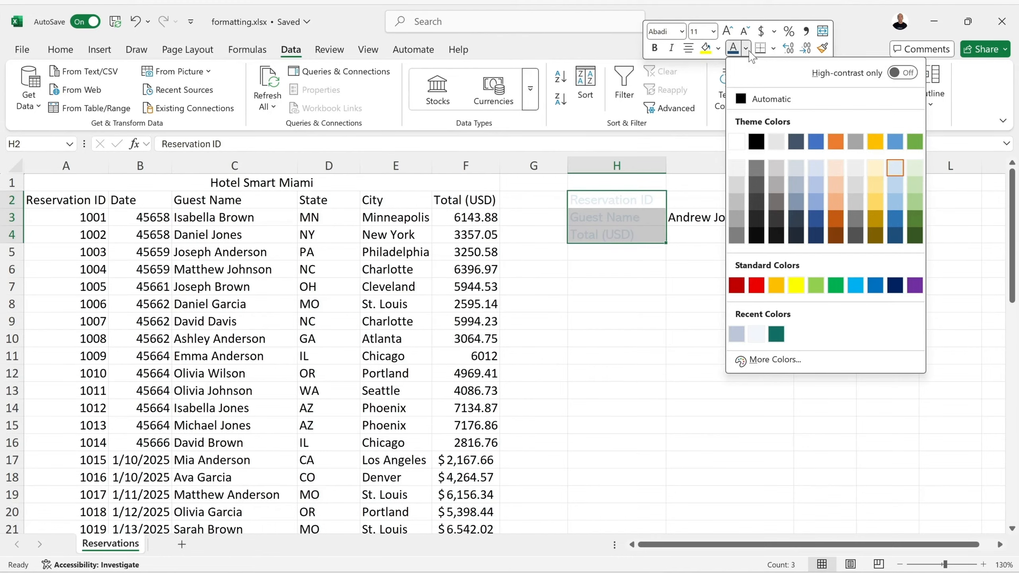
pyautogui.click(896, 237)
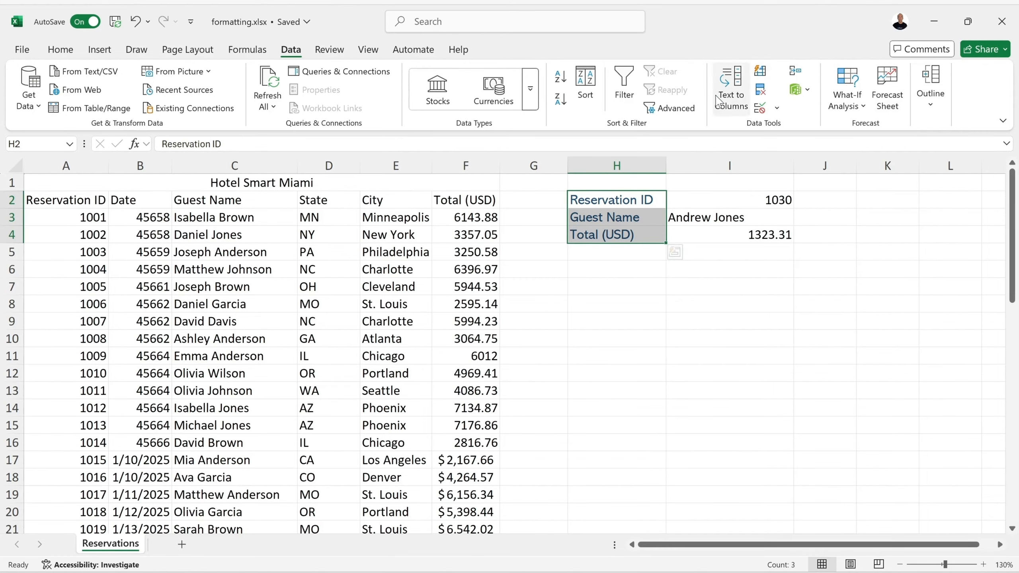
# Step: Try standard palette colors for the label text in H2:H4, and apply the custom grayish-blue color #A5B7D7
pyautogui.rightClick(649, 218)
pyautogui.click(753, 48)
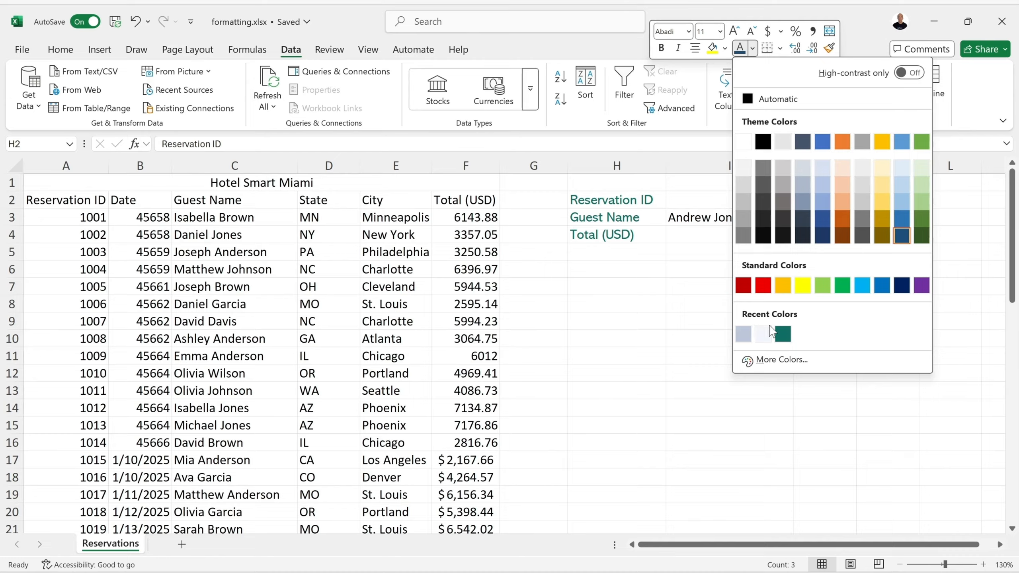
pyautogui.click(787, 362)
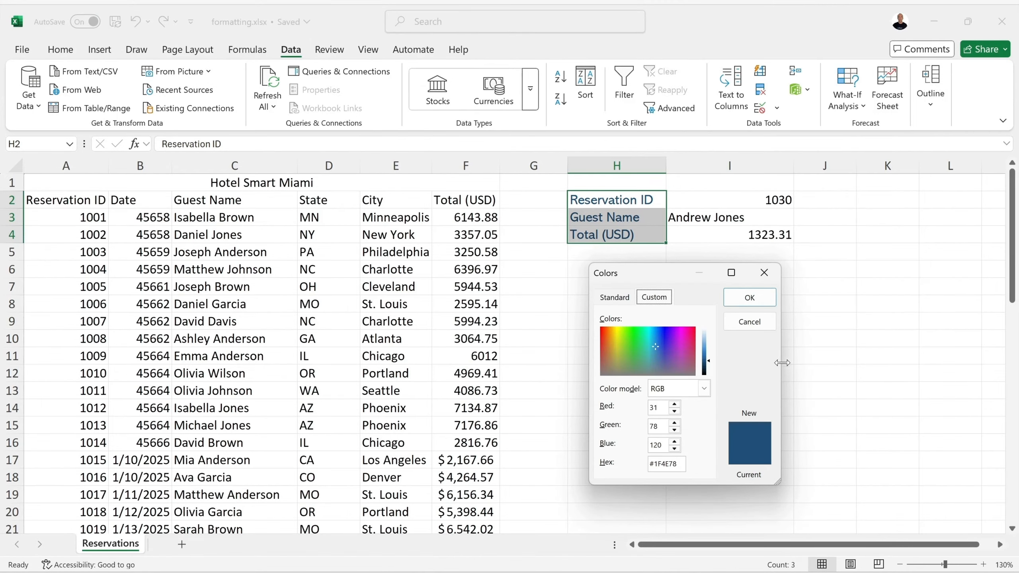
pyautogui.click(616, 298)
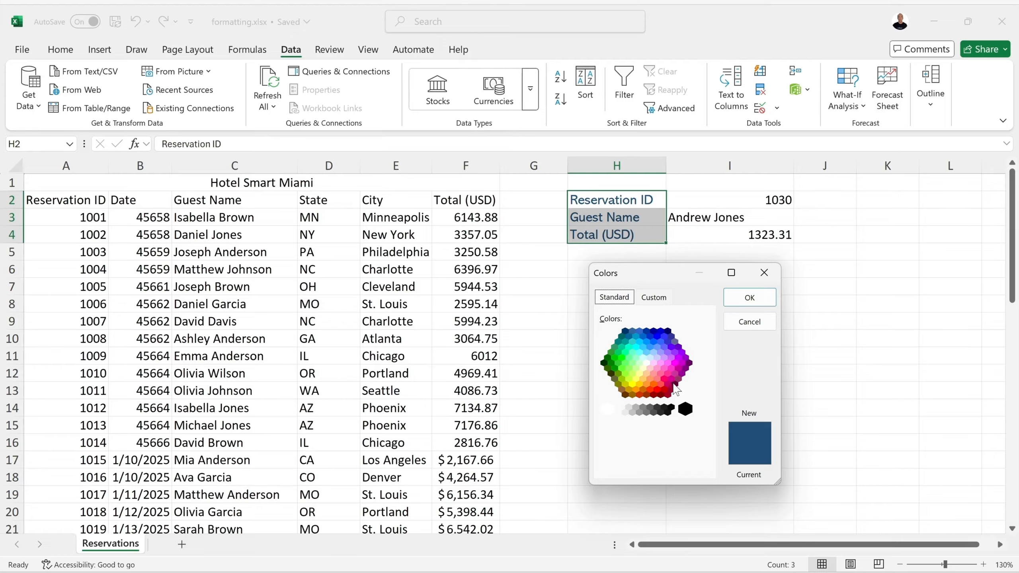
pyautogui.click(660, 363)
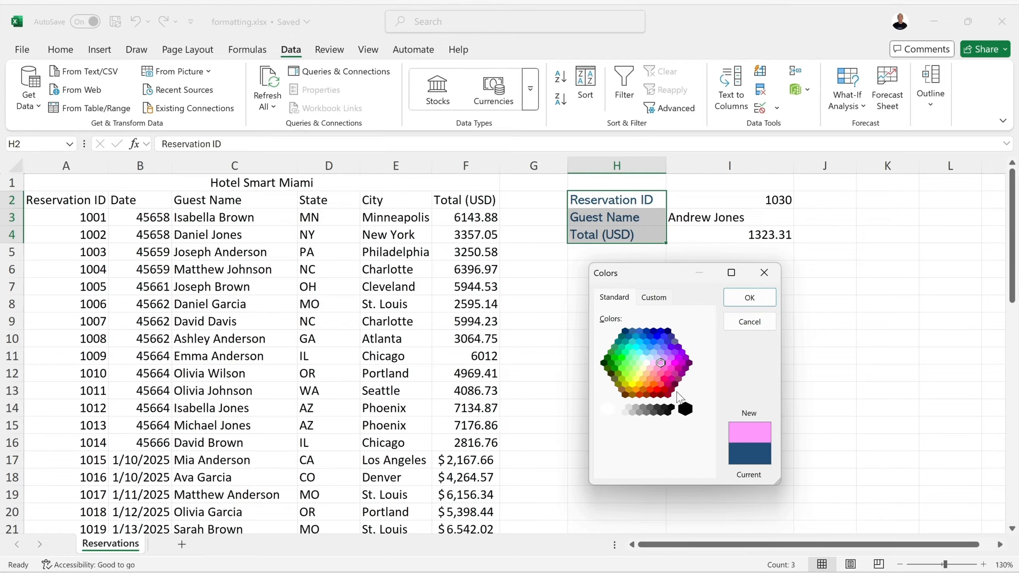
pyautogui.click(656, 378)
pyautogui.click(654, 298)
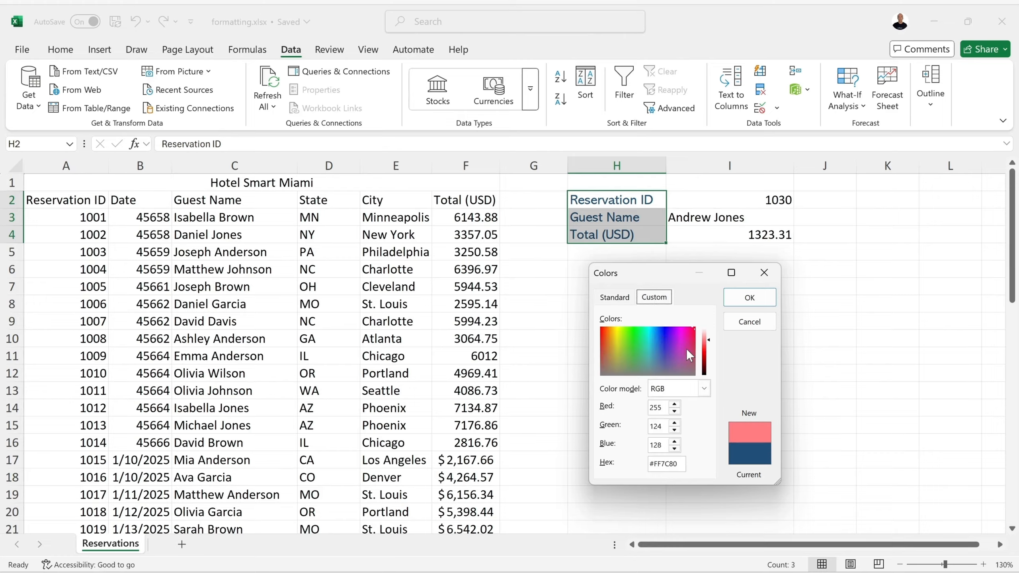
pyautogui.moveTo(658, 337)
pyautogui.mouseDown()
pyautogui.moveTo(624, 344)
pyautogui.moveTo(670, 346)
pyautogui.moveTo(642, 354)
pyautogui.moveTo(658, 357)
pyautogui.mouseUp()
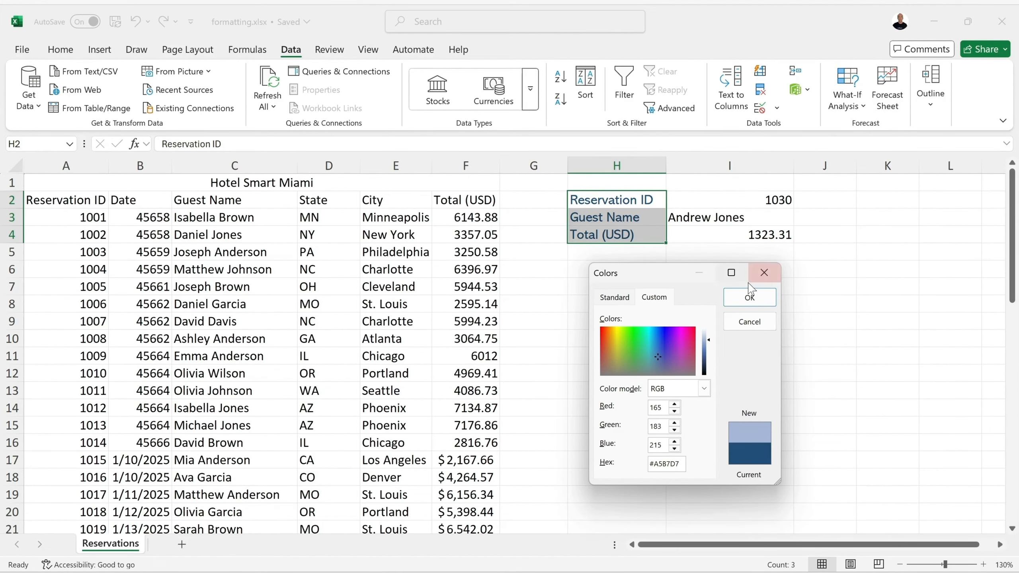
pyautogui.click(750, 297)
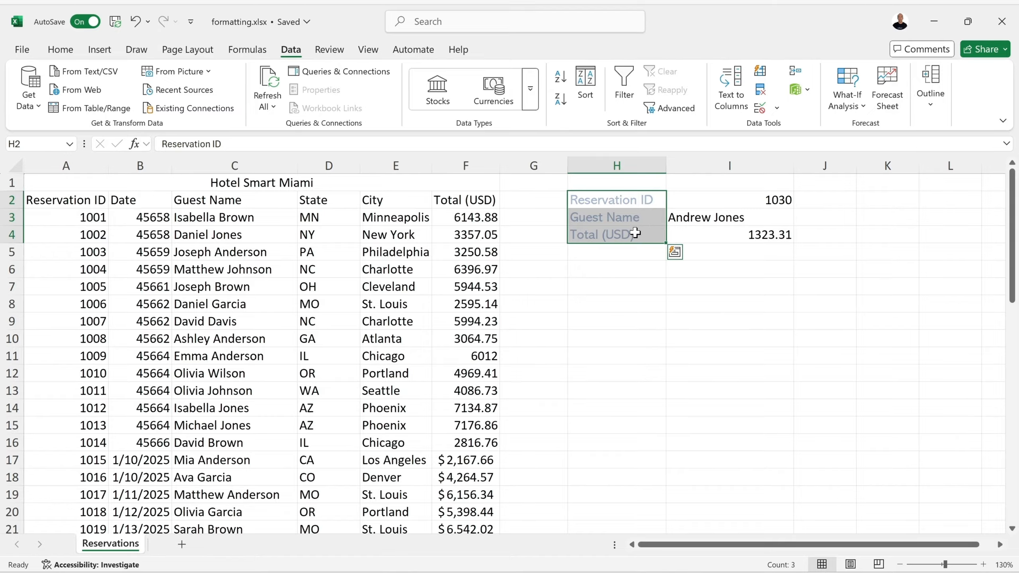
# Step: Color the text of the labels in H2:H4 with the standard dark blue
pyautogui.click(61, 50)
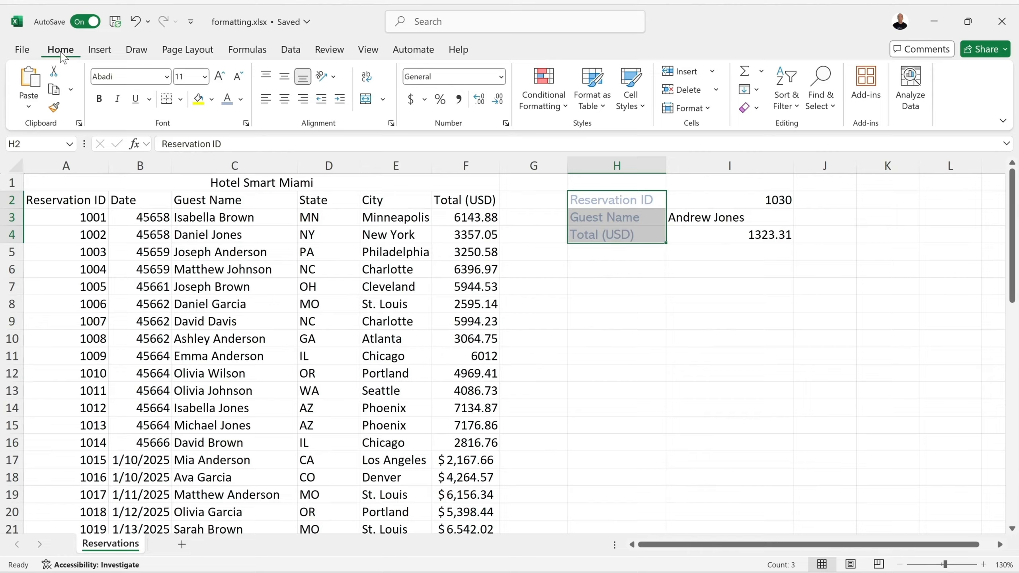
pyautogui.click(241, 99)
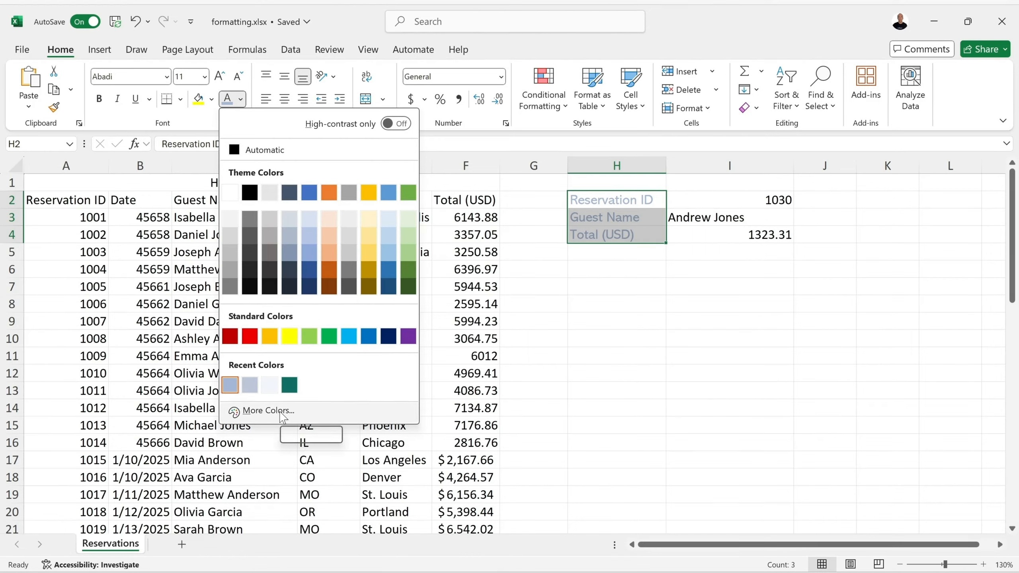
pyautogui.click(388, 338)
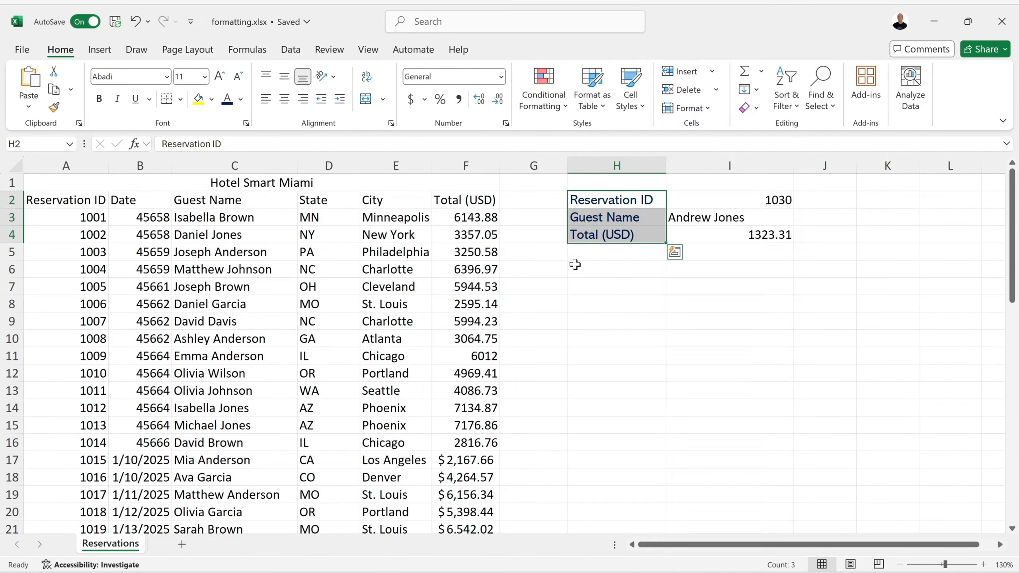
pyautogui.rightClick(634, 206)
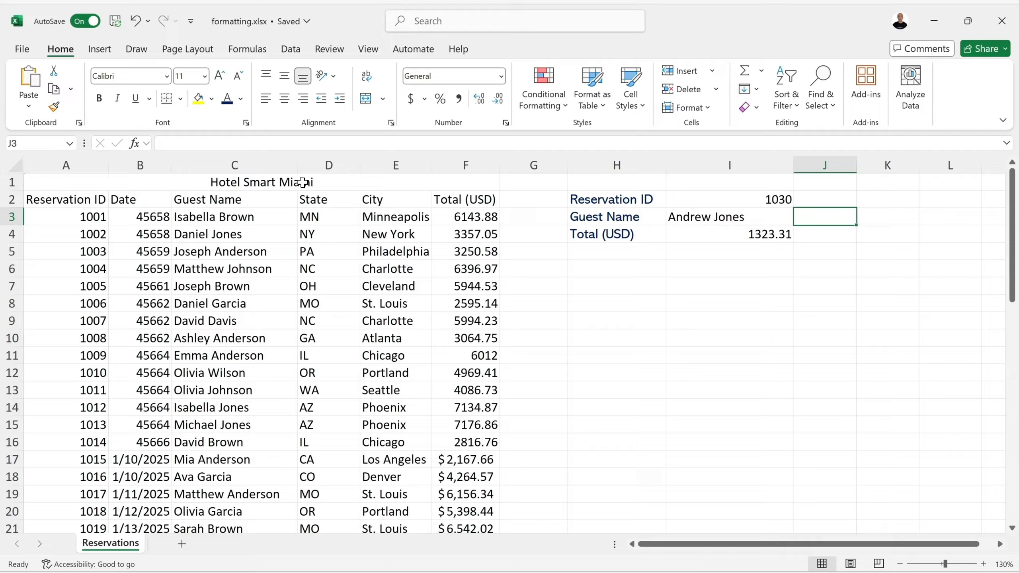
# Step: Fill the merged title with the darkest shade of the light-blue theme color and set its text to that color's lightest tint
pyautogui.click(276, 185)
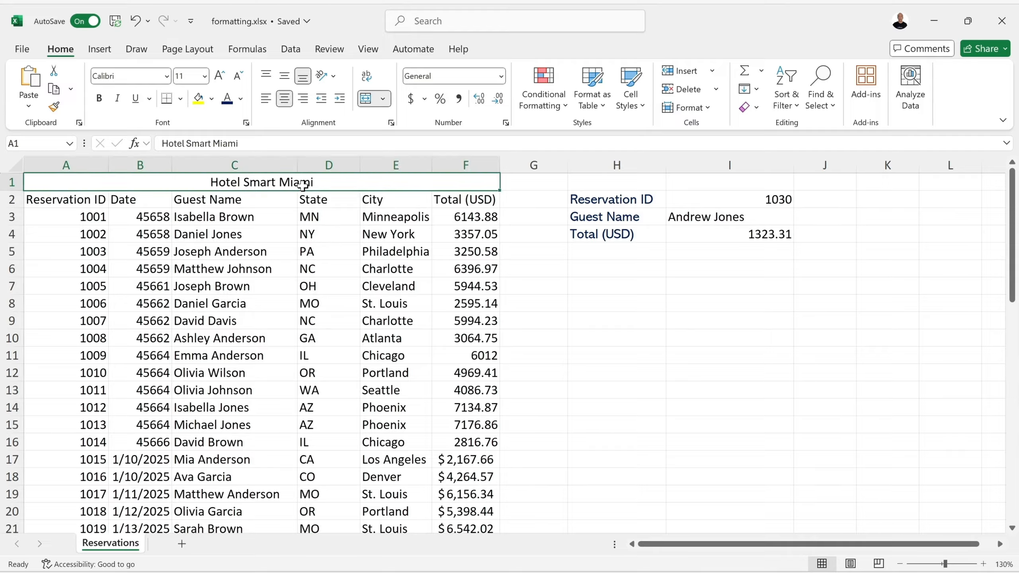
pyautogui.click(212, 100)
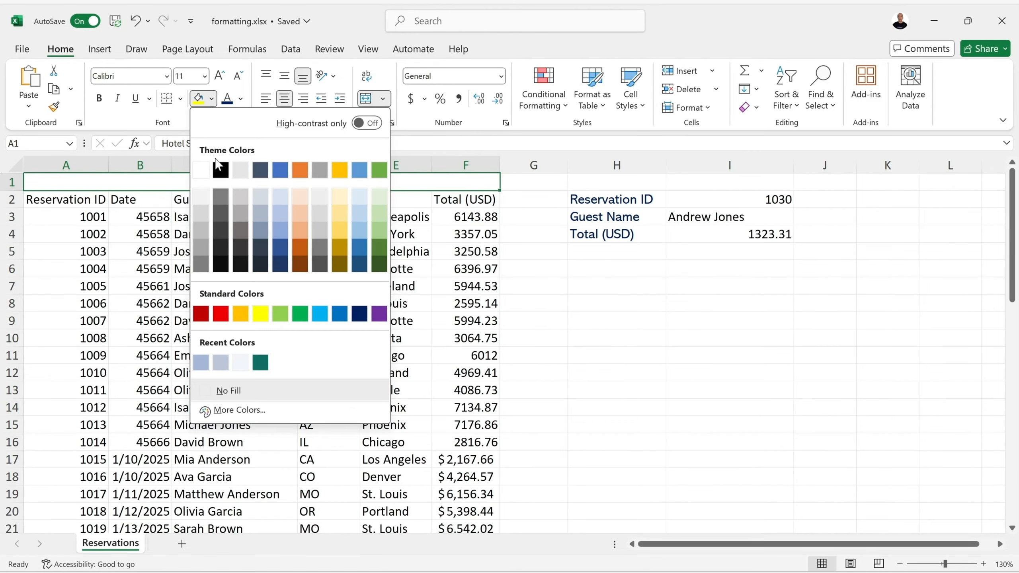
pyautogui.click(361, 267)
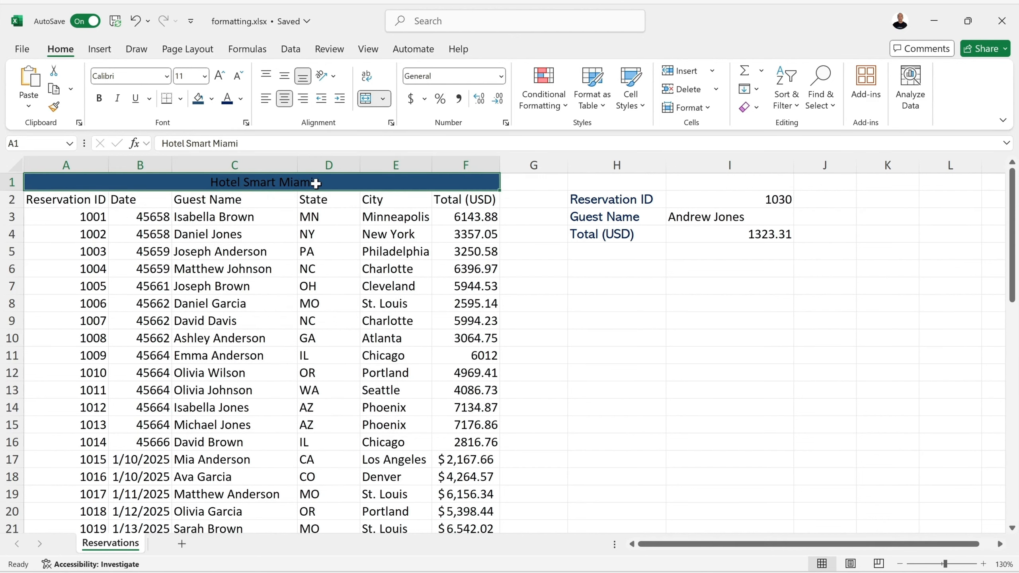
pyautogui.click(241, 99)
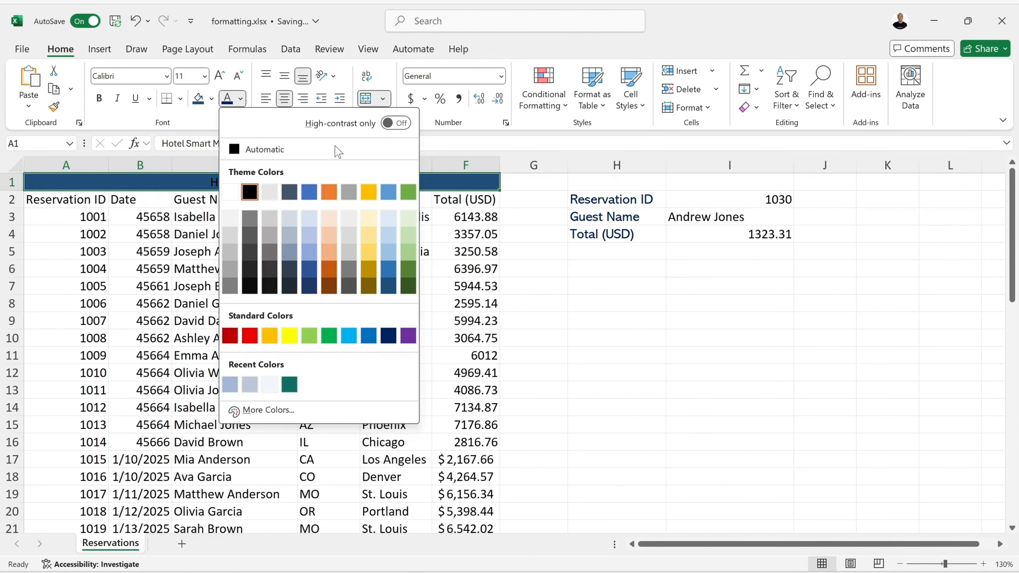
pyautogui.click(395, 220)
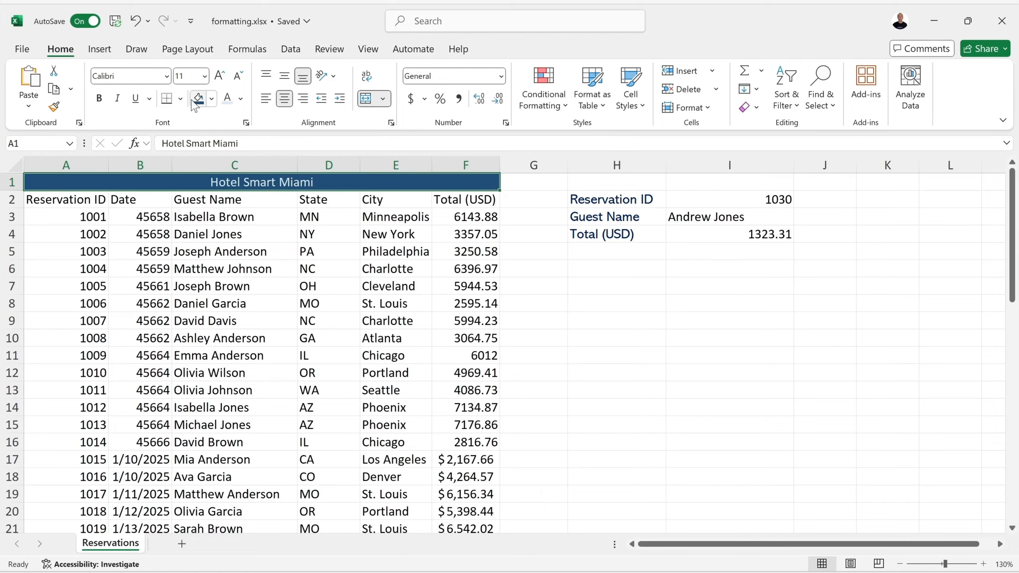
# Step: Change the merged title's fill to the light-gray theme color and apply the same fill to the Total (USD) label in H4
pyautogui.click(212, 99)
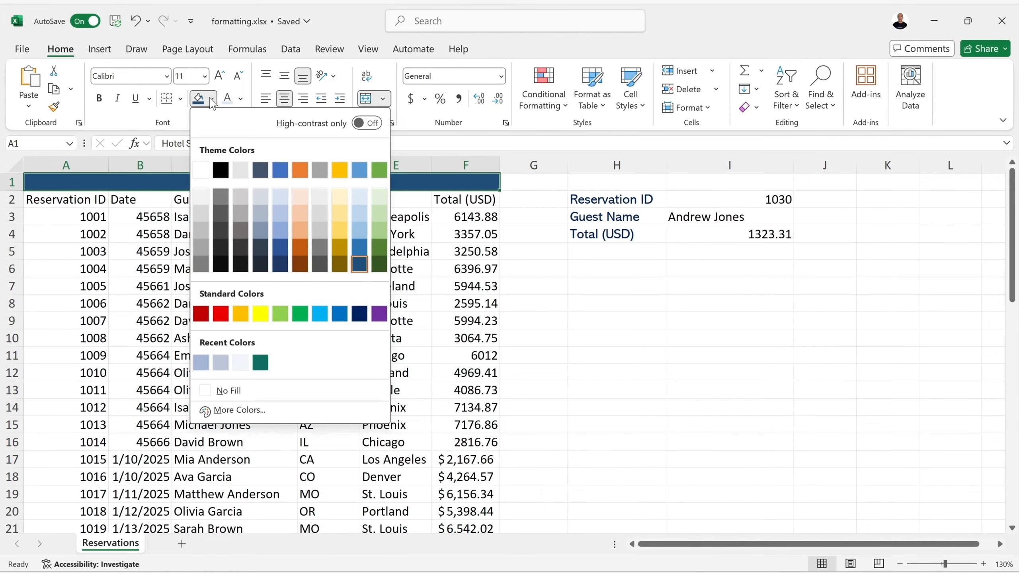
pyautogui.click(242, 171)
pyautogui.click(621, 236)
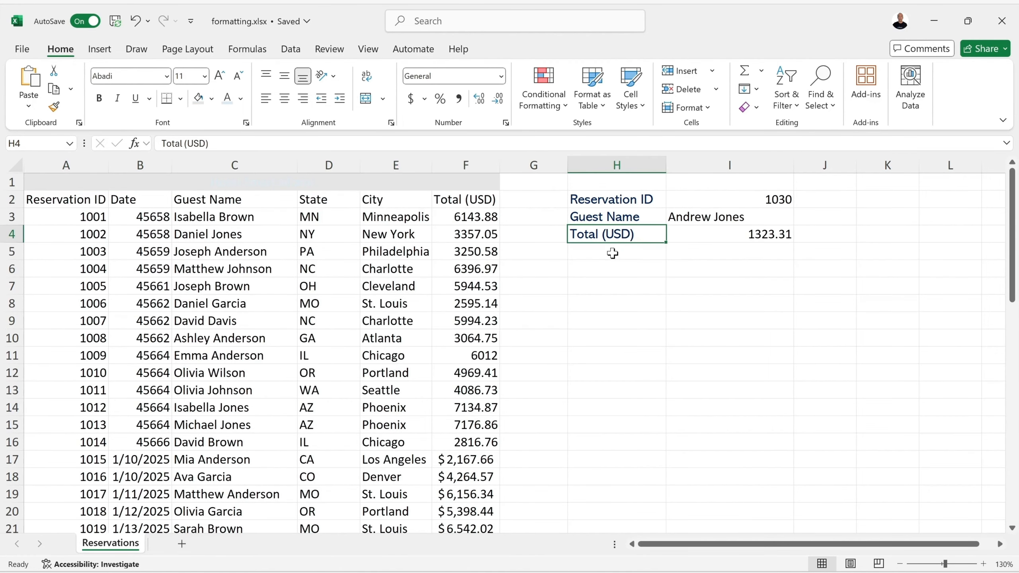
pyautogui.click(198, 100)
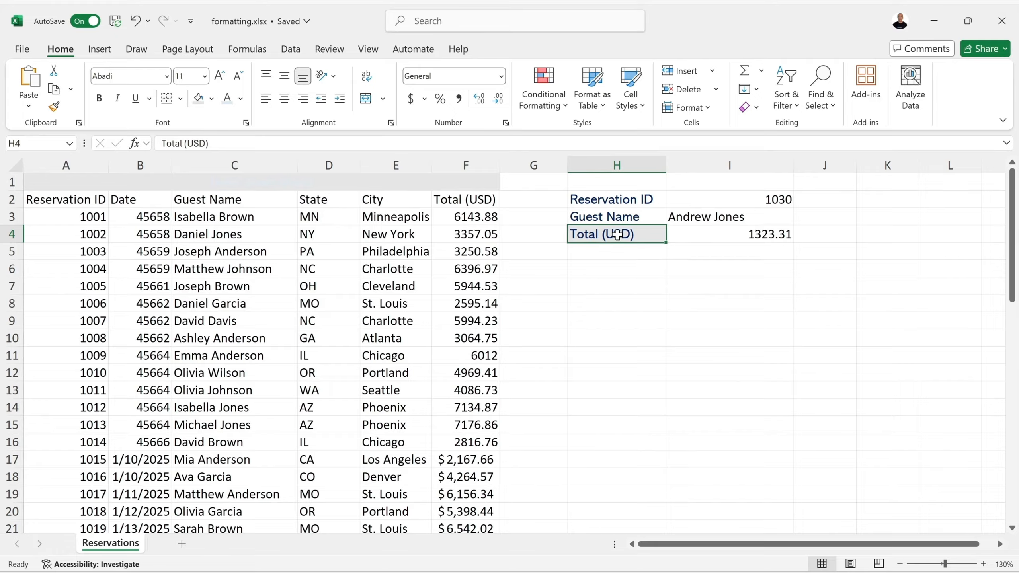
# Step: Undo the light-gray fills on H4 and the merged title, and reapply the darkest shade of the light-blue theme color to the title
pyautogui.click(135, 23)
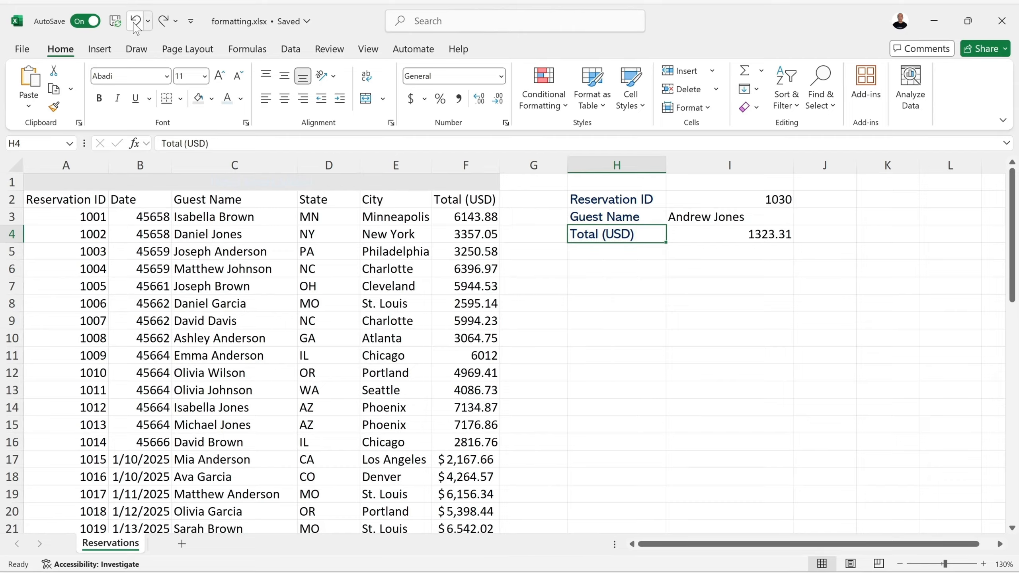
pyautogui.click(135, 24)
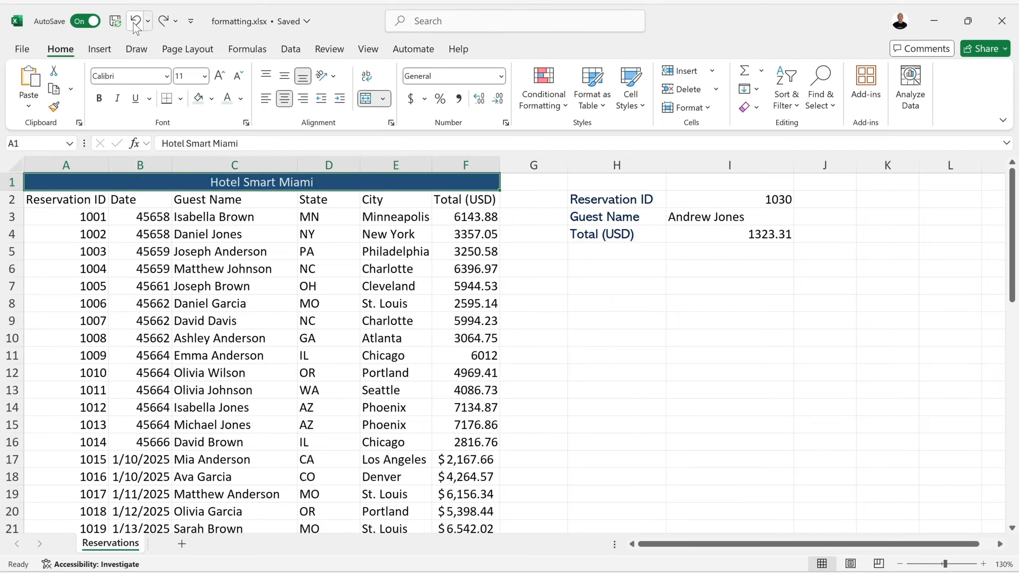
pyautogui.click(212, 101)
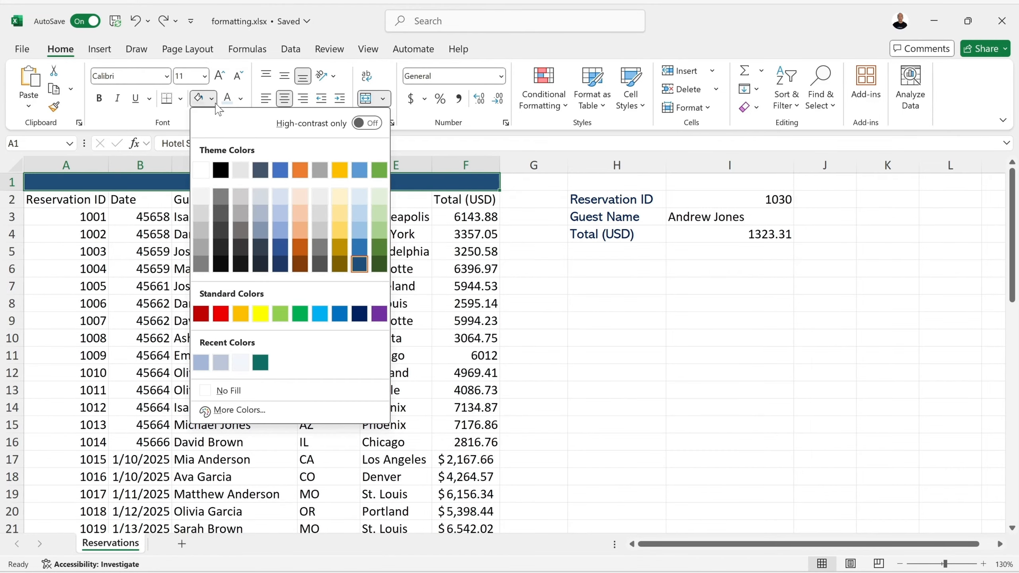
pyautogui.click(359, 260)
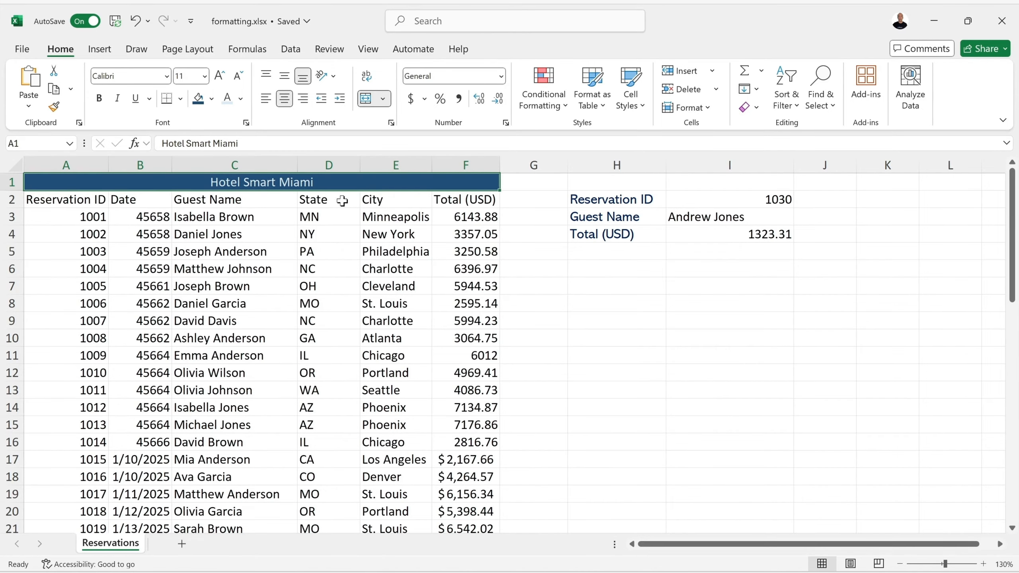
# Step: Look through the standard and custom color choices for the merged title's fill and accept the custom color #1F4E78
pyautogui.click(211, 99)
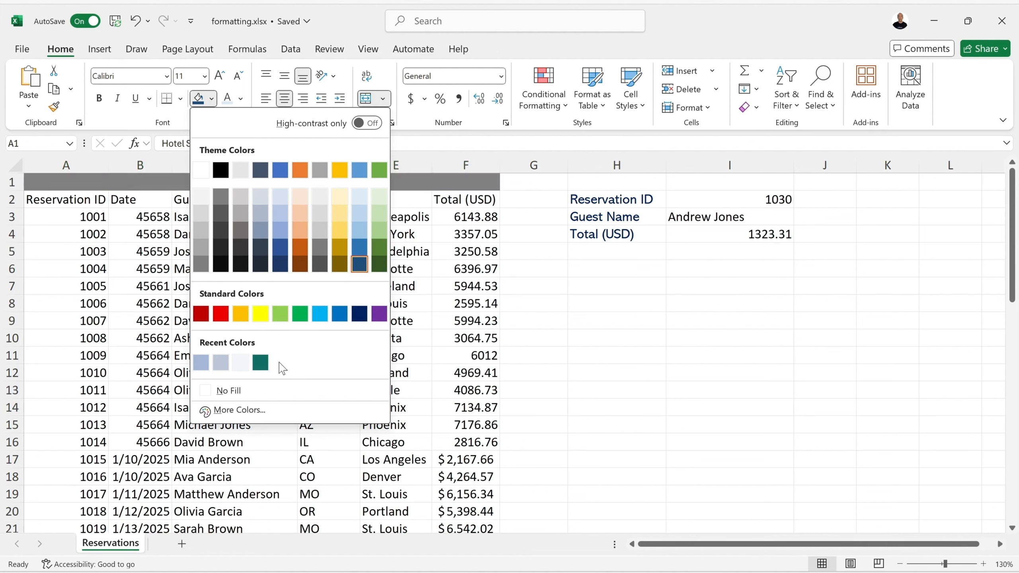
pyautogui.click(279, 414)
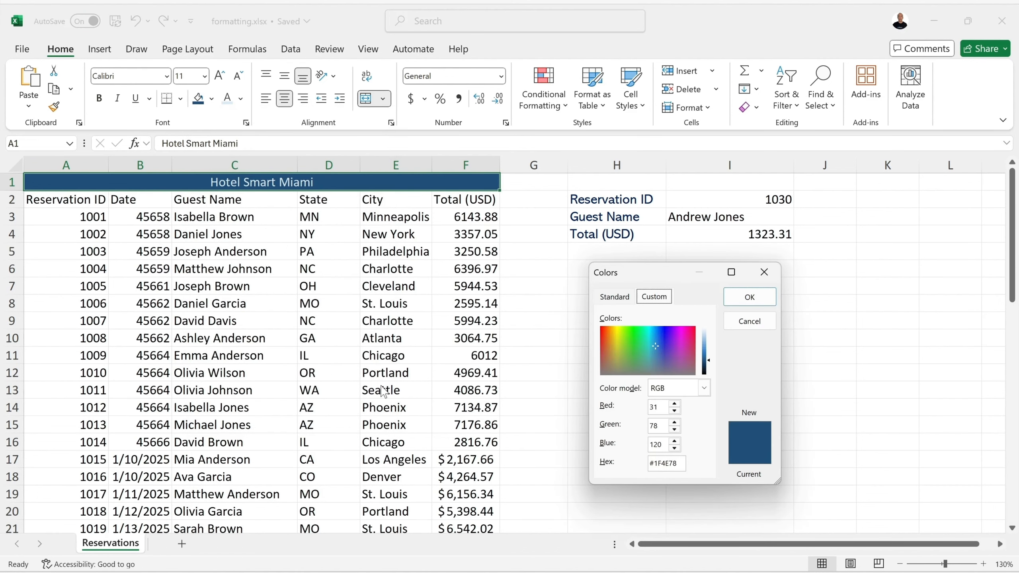
pyautogui.click(614, 297)
pyautogui.click(654, 297)
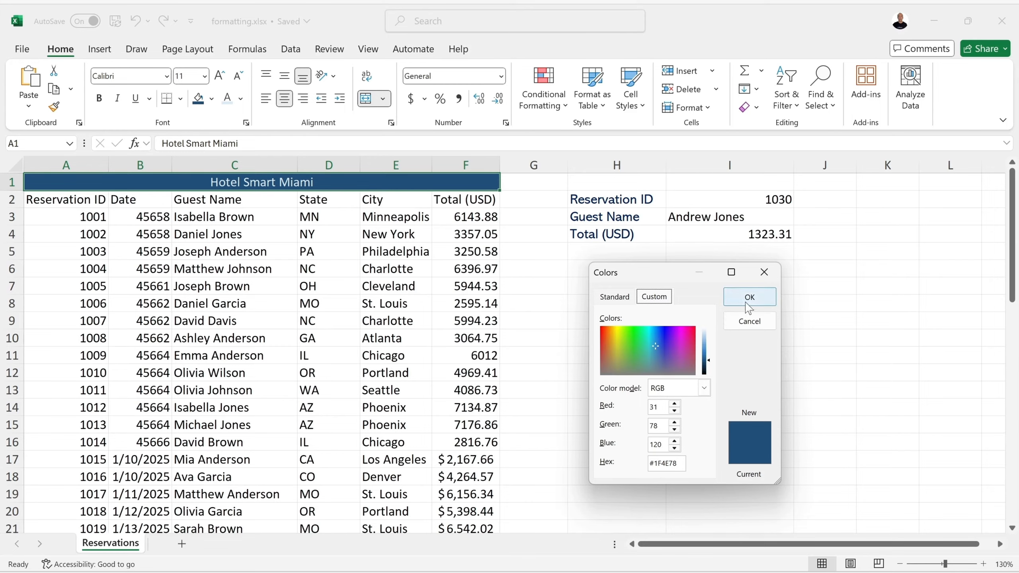
pyautogui.click(750, 298)
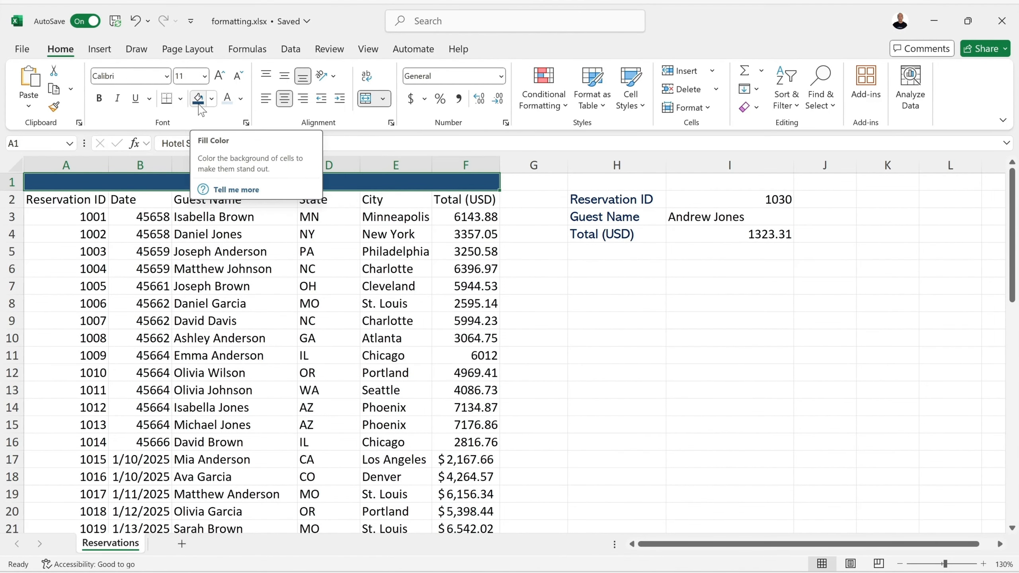
# Step: Fill the labels in H2:H4 with the second-darkest shade of the light-blue theme color and apply the last-used light text color
pyautogui.moveTo(620, 201); pyautogui.dragTo(626, 232)
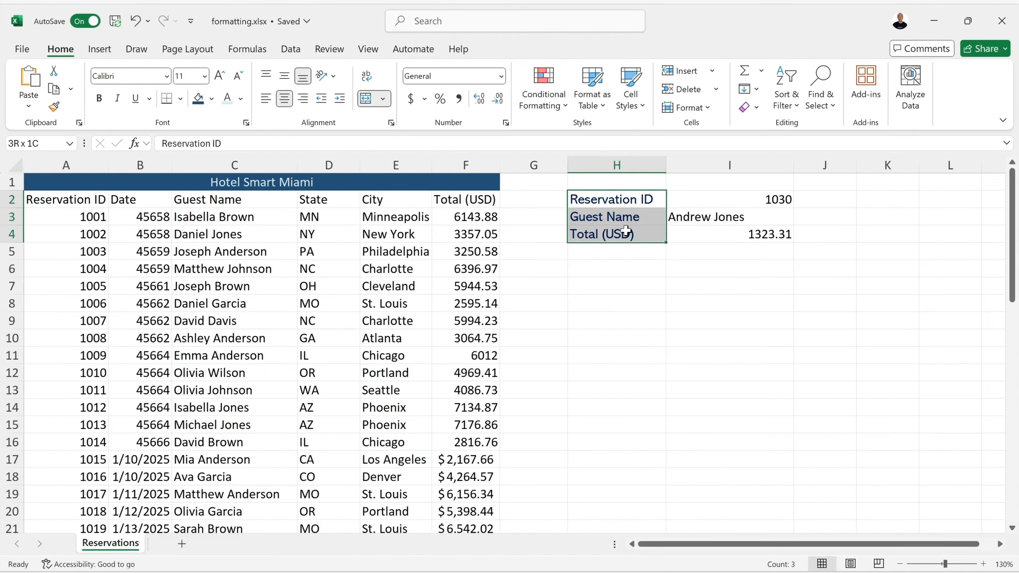
pyautogui.click(198, 107)
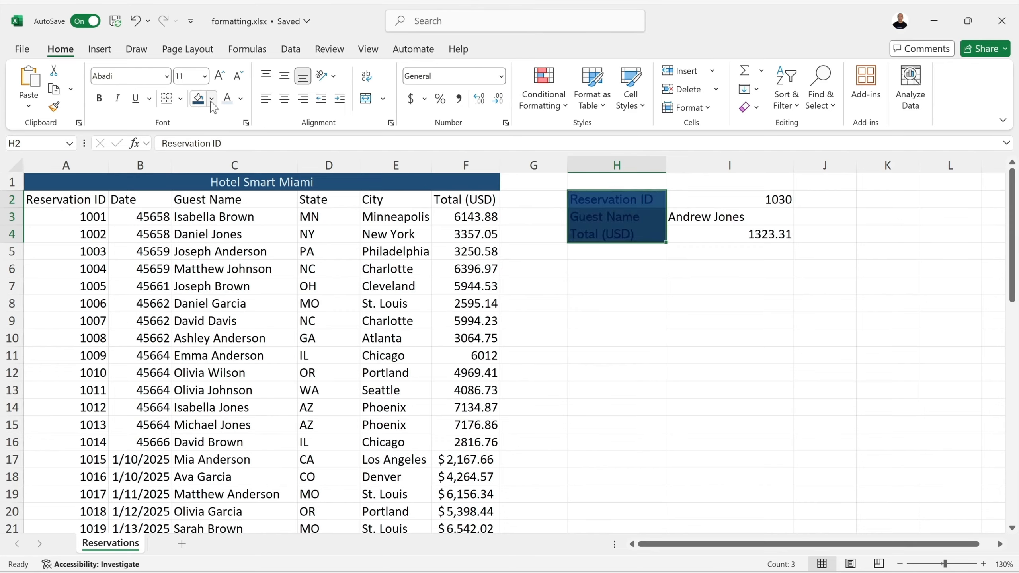
pyautogui.click(212, 102)
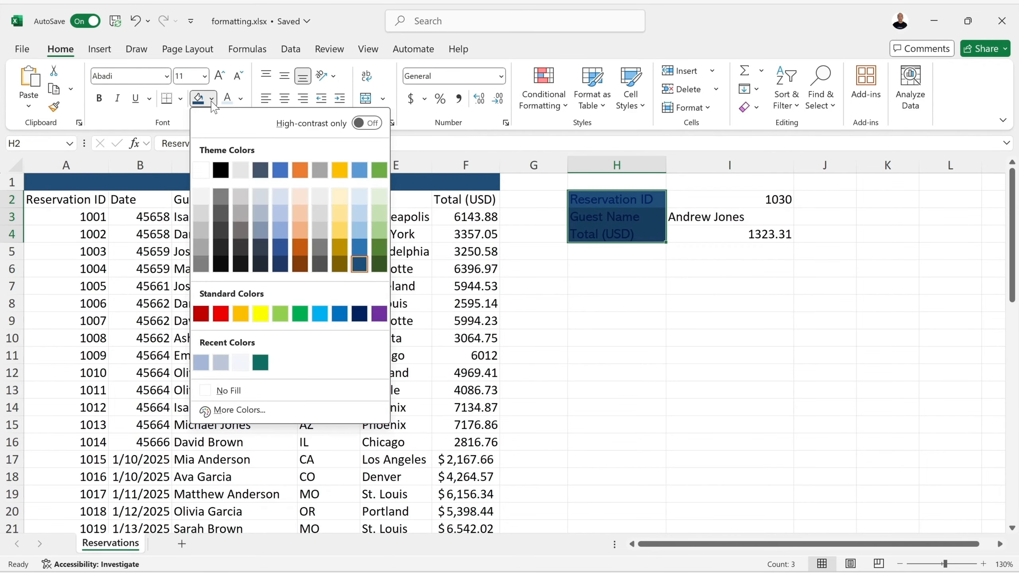
pyautogui.click(359, 246)
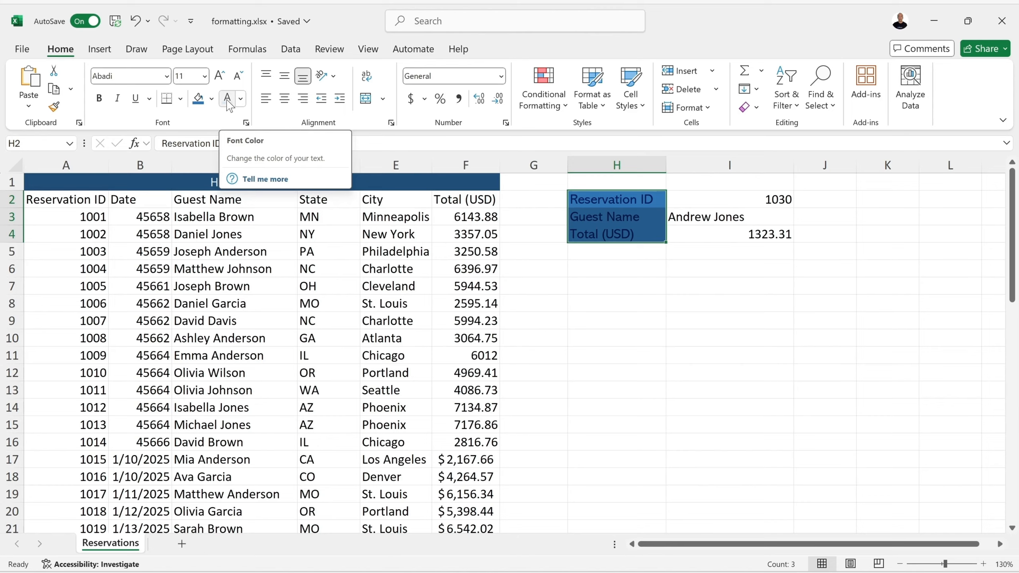
pyautogui.click(227, 101)
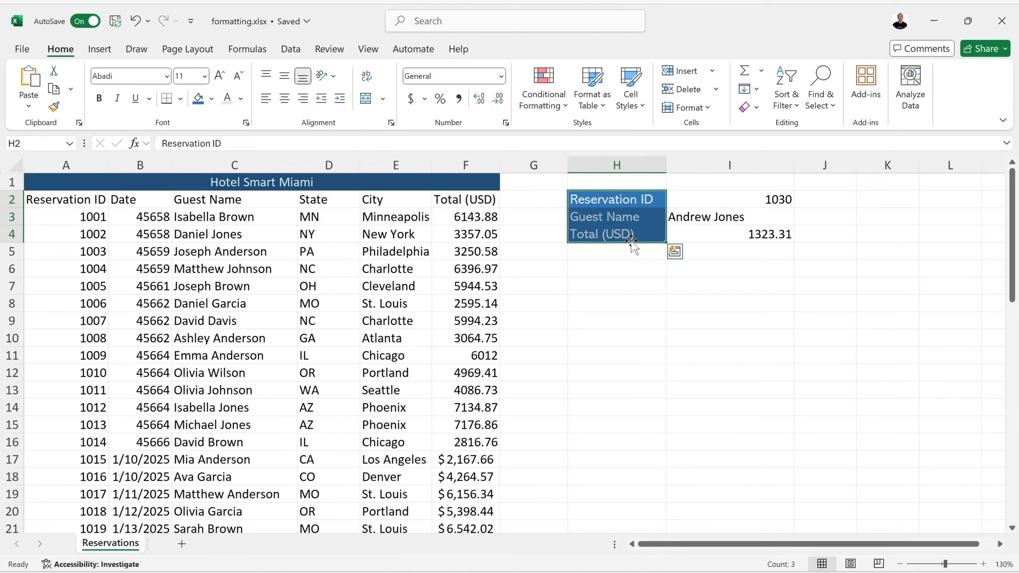
# Step: Fill the Reservation ID value cell I2 with the lightest tint of the light-blue theme color
pyautogui.click(721, 199)
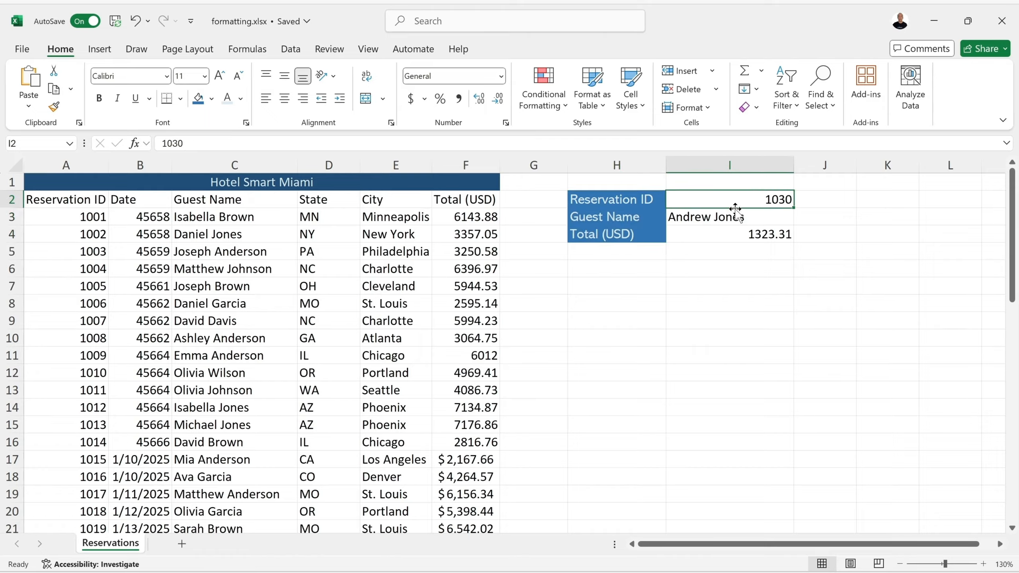
pyautogui.click(212, 101)
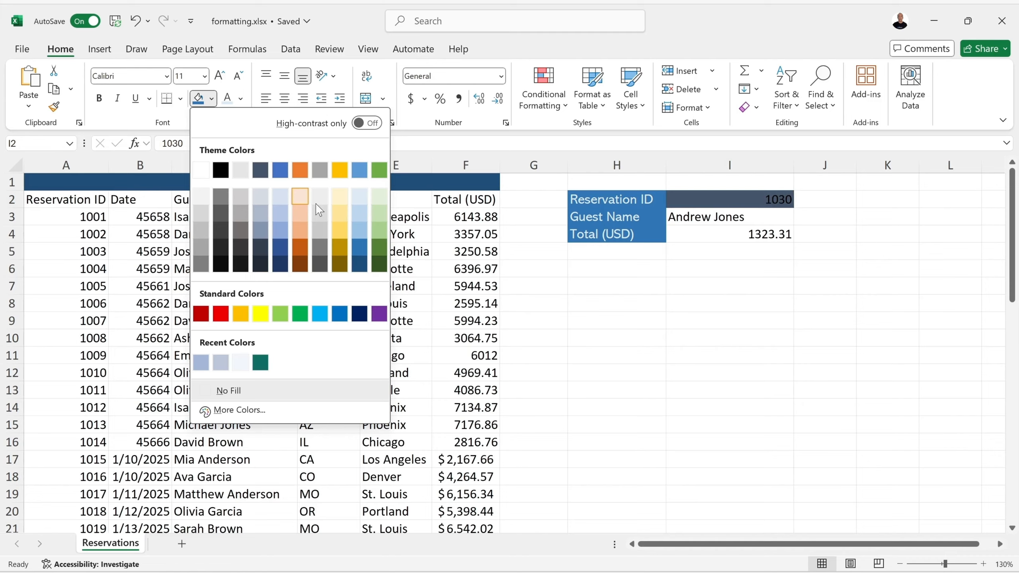
pyautogui.click(359, 199)
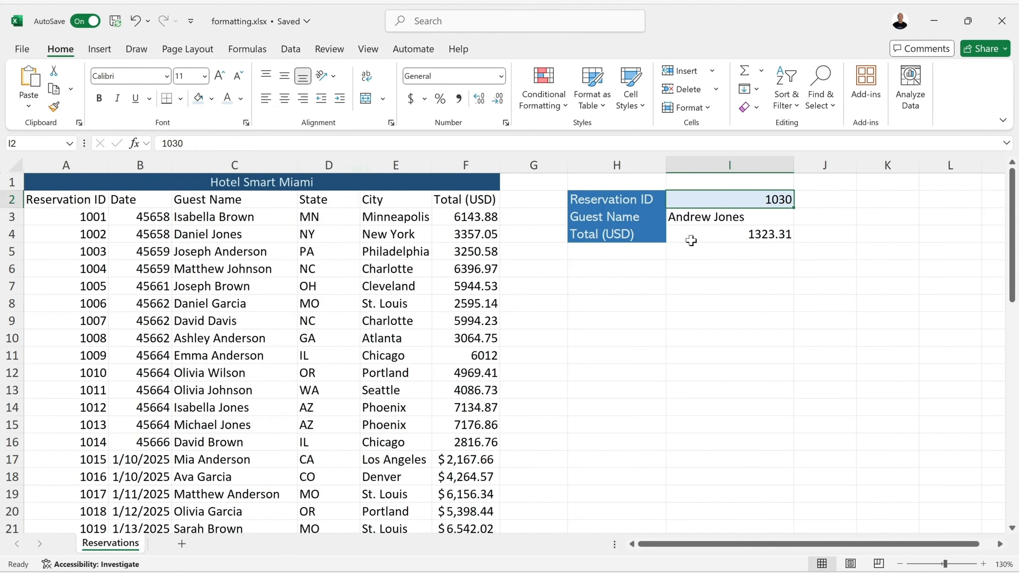
pyautogui.click(642, 251)
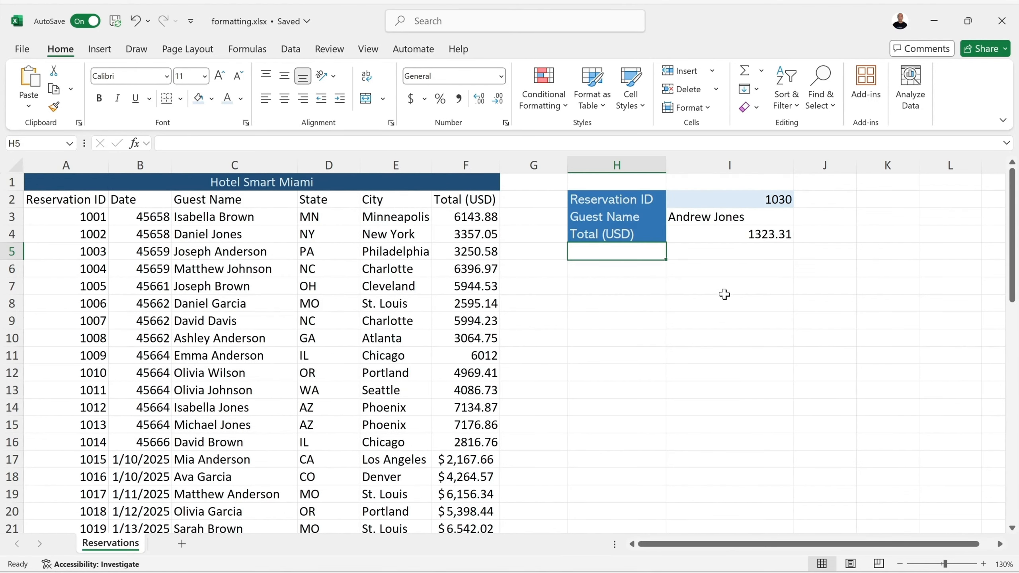
# Step: Apply all borders to the Total (USD) value cell I4
pyautogui.click(735, 233)
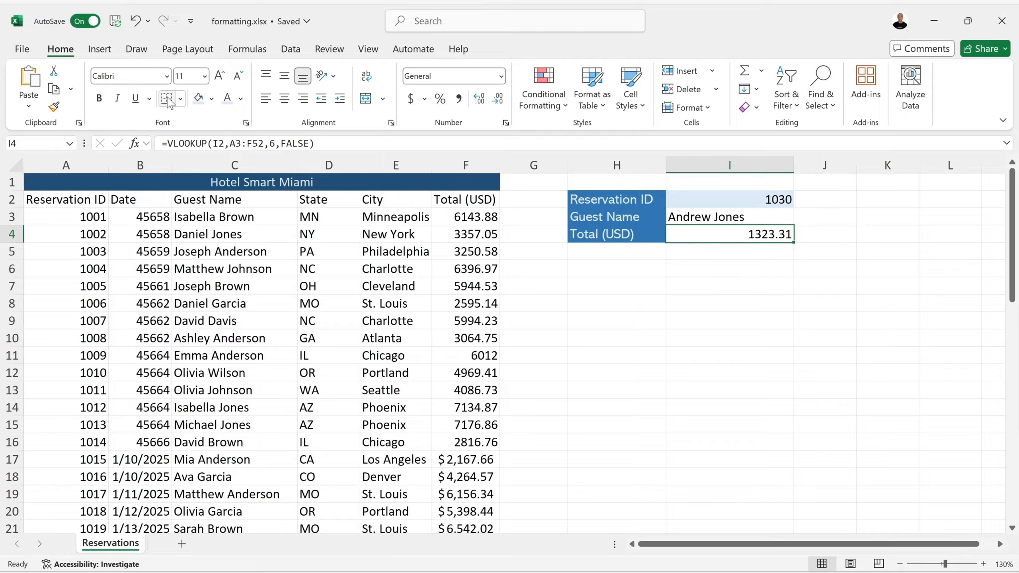
pyautogui.click(183, 104)
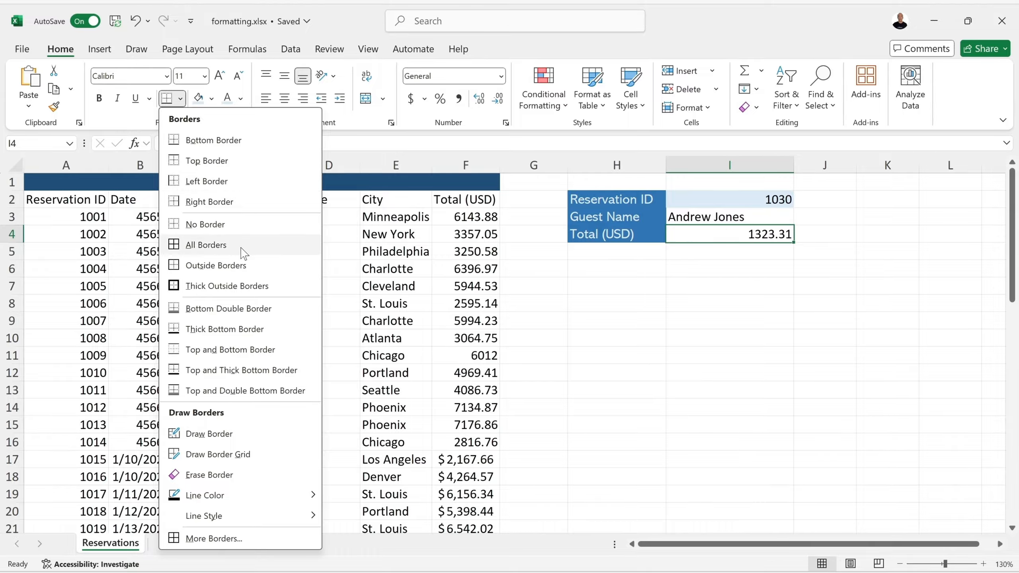
pyautogui.click(224, 250)
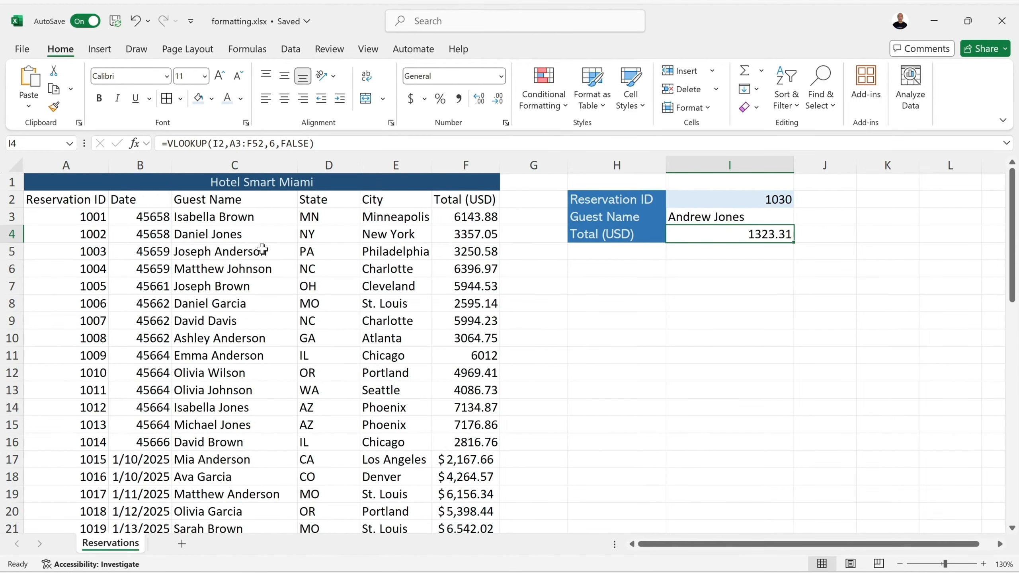
pyautogui.click(710, 284)
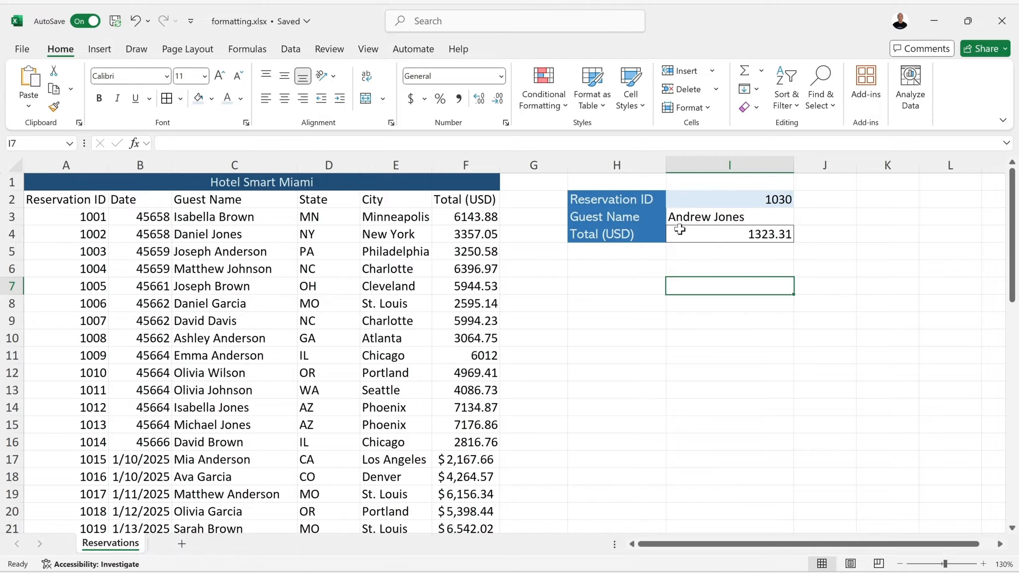
pyautogui.click(784, 233)
pyautogui.click(182, 99)
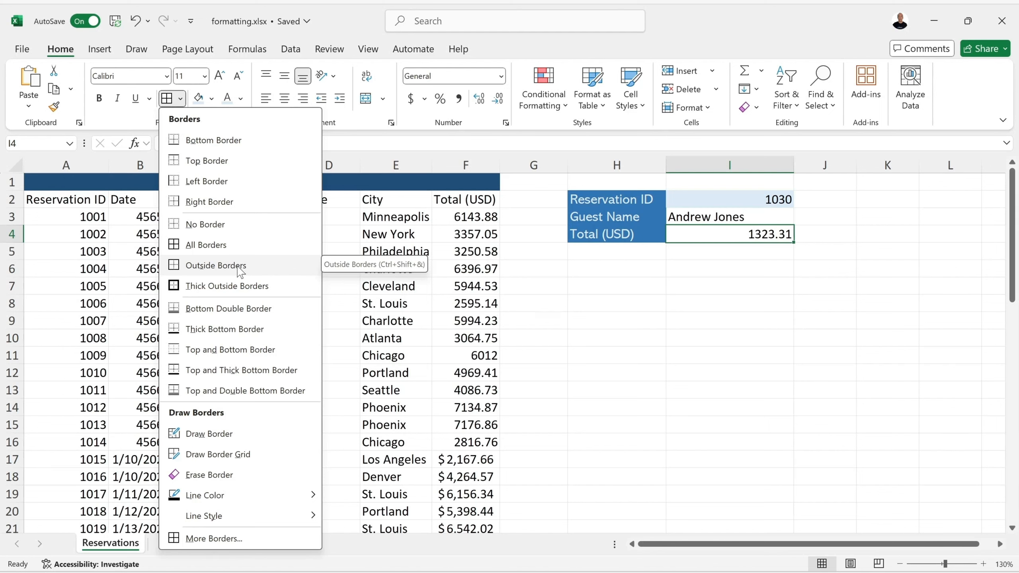
pyautogui.click(686, 265)
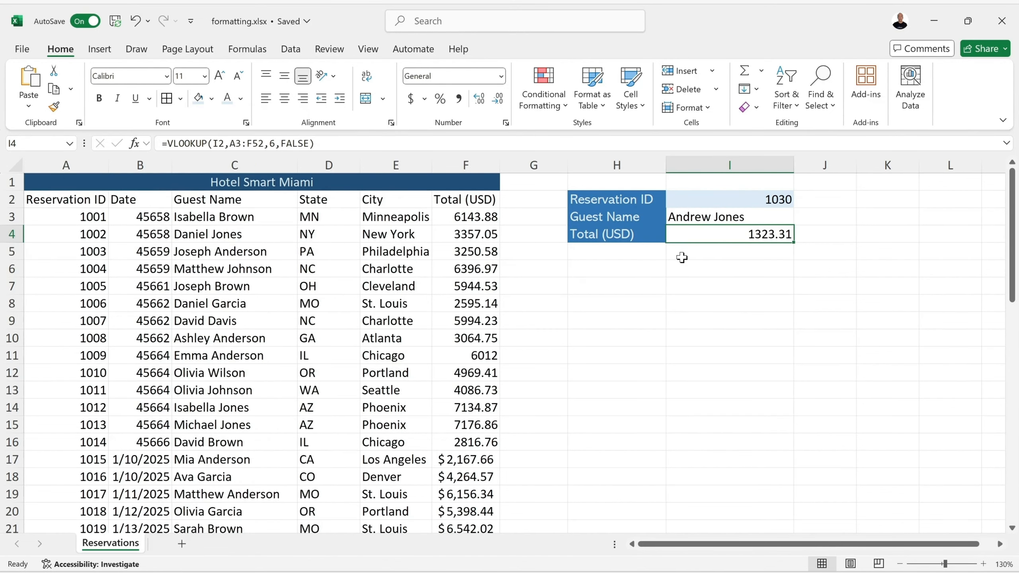
# Step: Apply all borders to the empty range I5:J8
pyautogui.moveTo(682, 257); pyautogui.dragTo(825, 297)
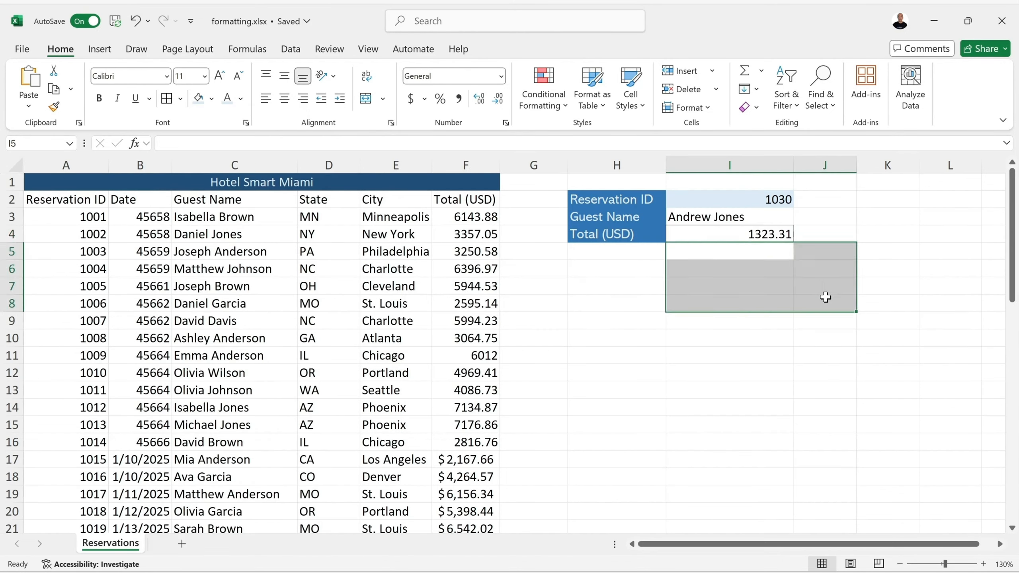
pyautogui.click(167, 101)
pyautogui.click(722, 335)
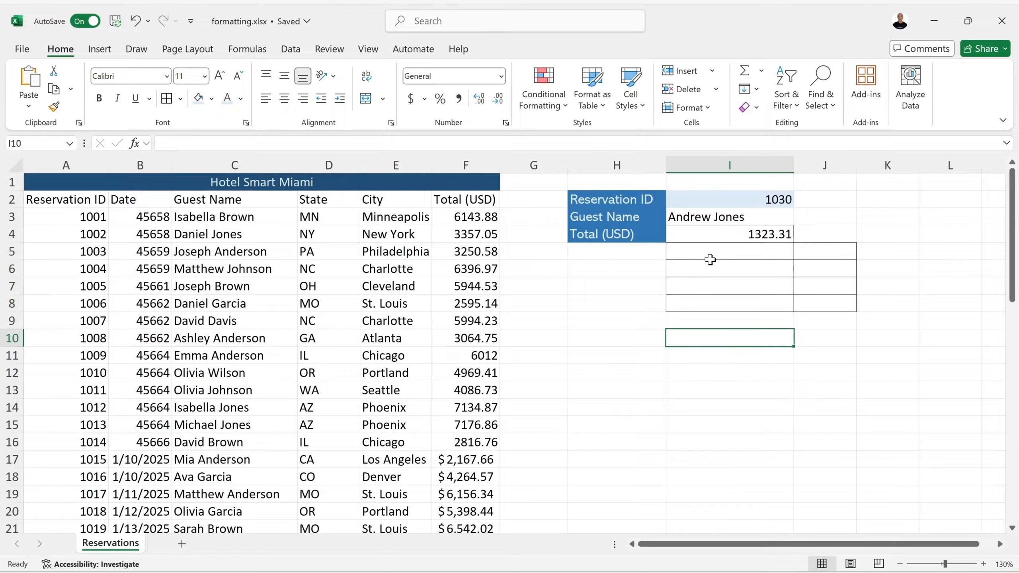
# Step: Remove the borders from I5:J8 and apply outside borders to that range
pyautogui.moveTo(752, 259); pyautogui.dragTo(808, 298)
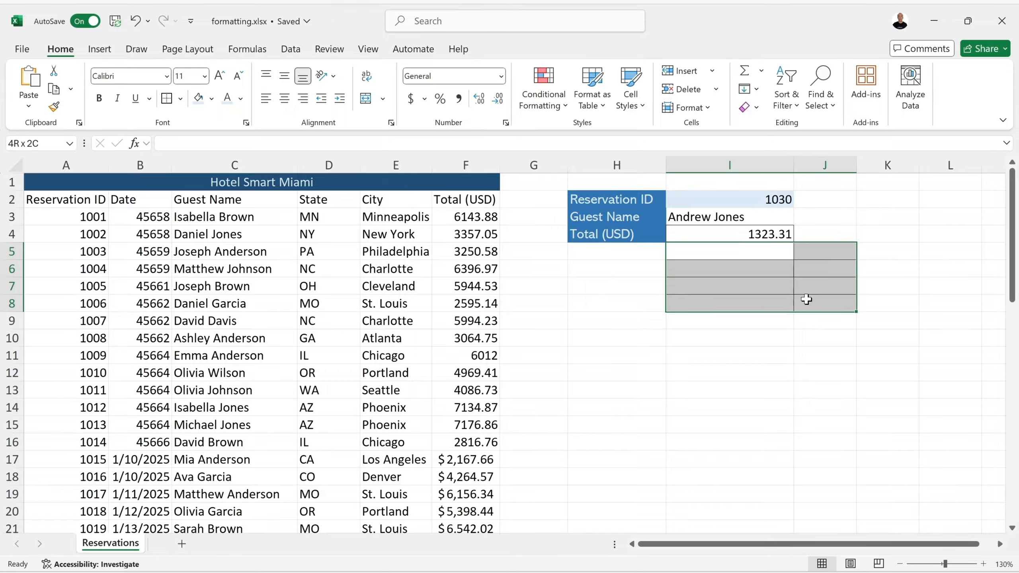
pyautogui.click(181, 99)
pyautogui.click(208, 224)
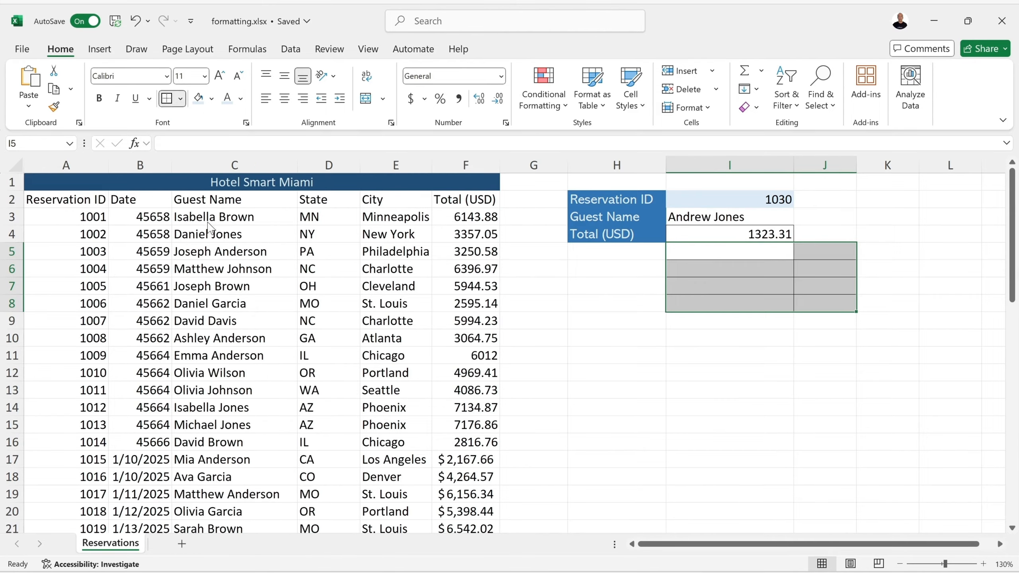
pyautogui.click(180, 99)
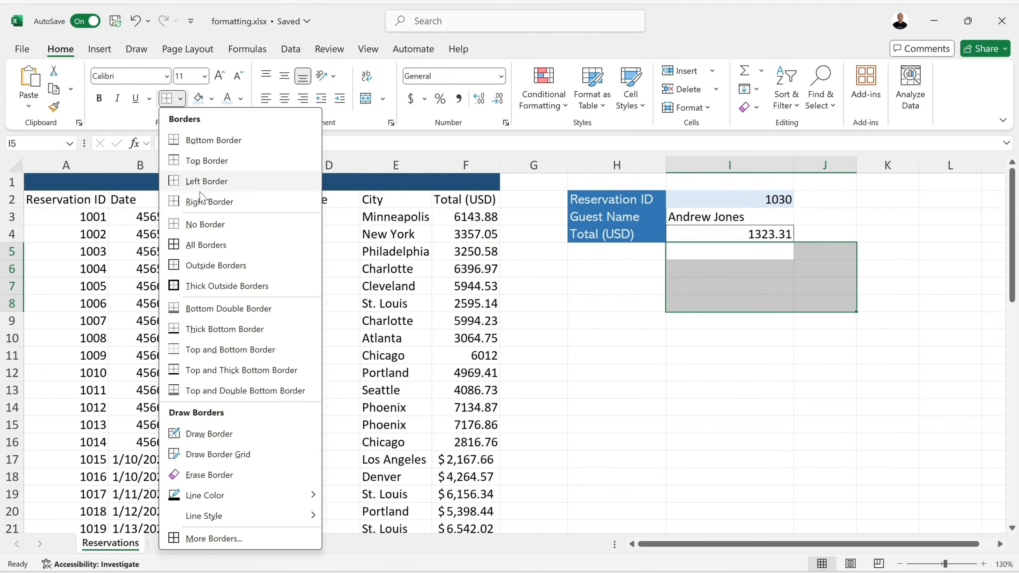
pyautogui.click(214, 271)
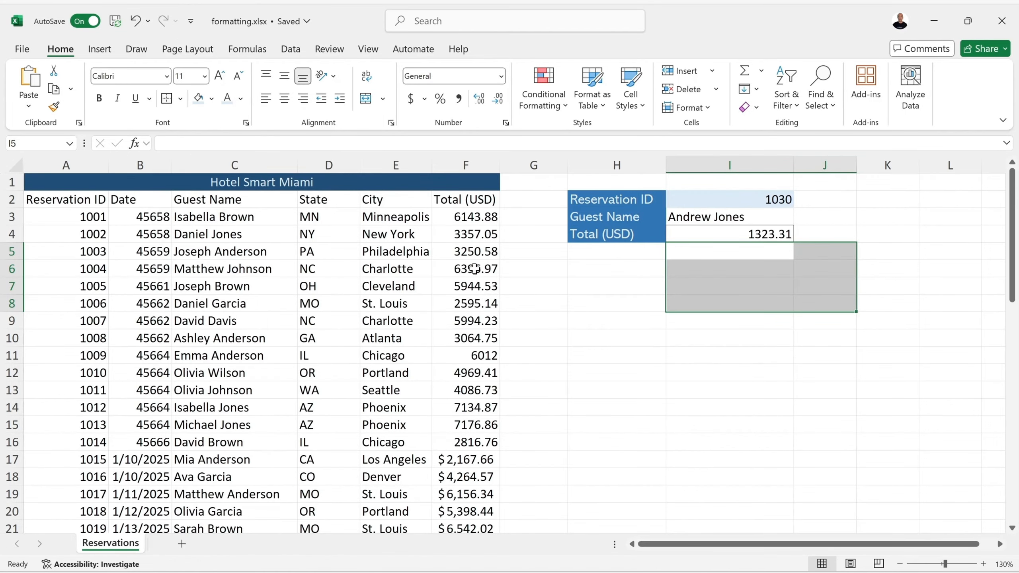
pyautogui.click(639, 323)
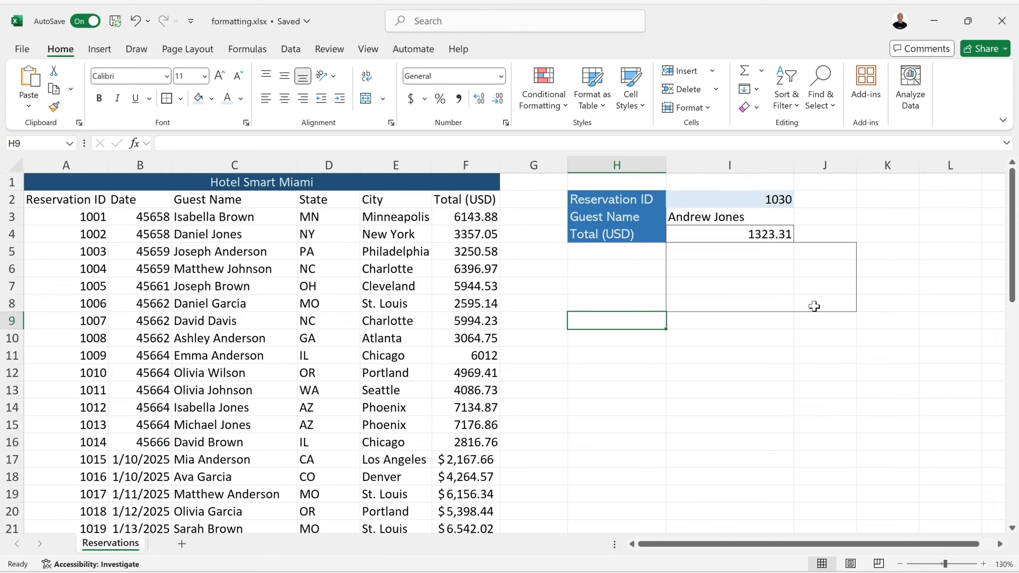
# Step: Set the border line color to standard red and draw borders around cells inside the range I5:J8
pyautogui.moveTo(706, 250); pyautogui.dragTo(799, 298)
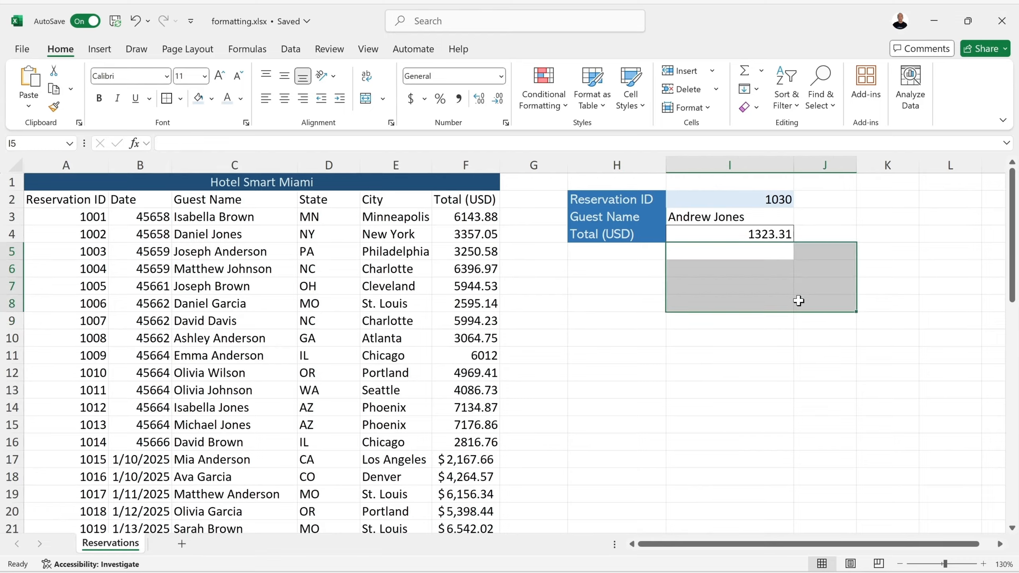
pyautogui.click(180, 99)
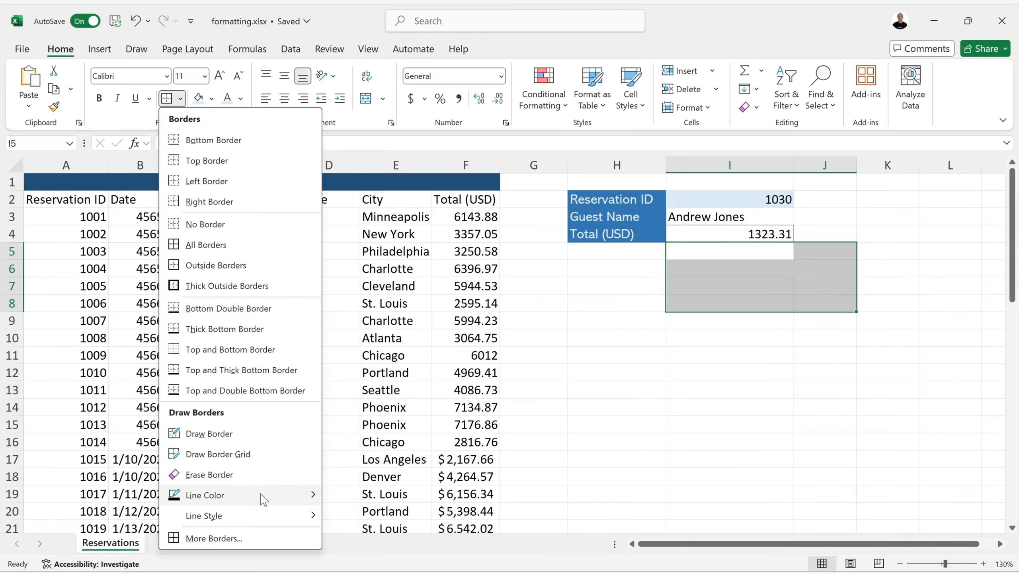
pyautogui.moveTo(263, 497)
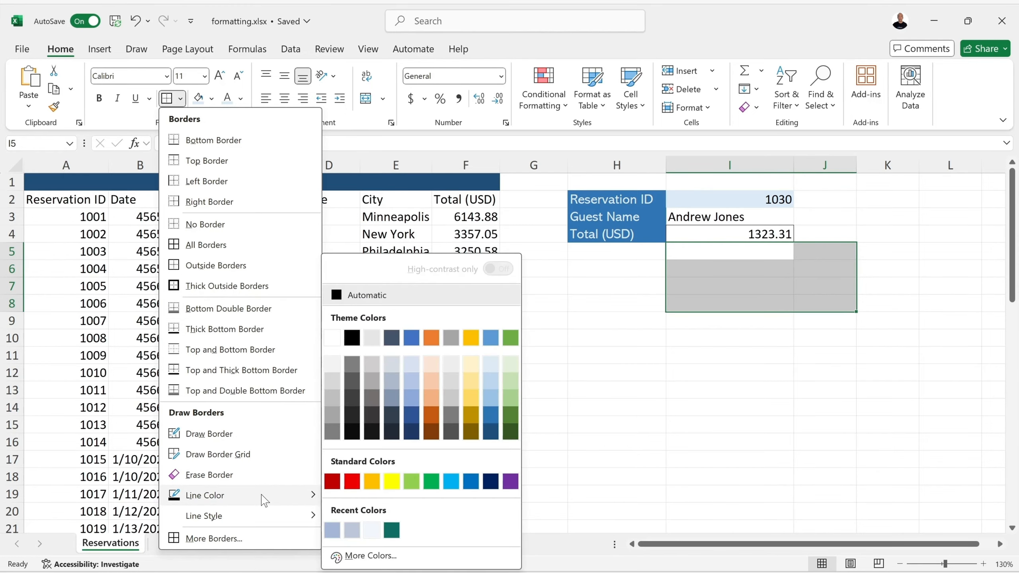
pyautogui.click(353, 481)
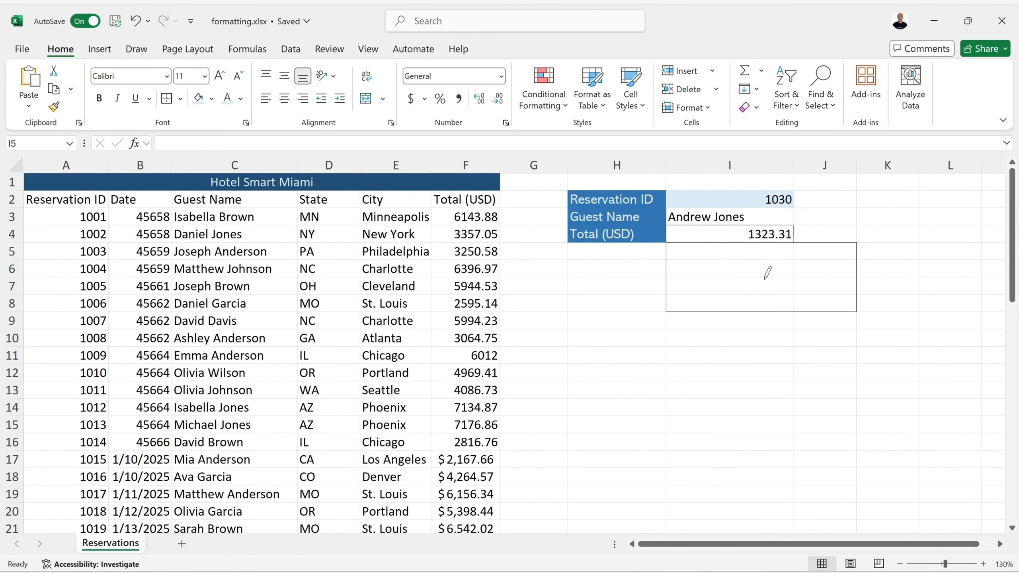
pyautogui.moveTo(749, 259)
pyautogui.mouseDown()
pyautogui.moveTo(745, 294)
pyautogui.moveTo(799, 272)
pyautogui.mouseUp()
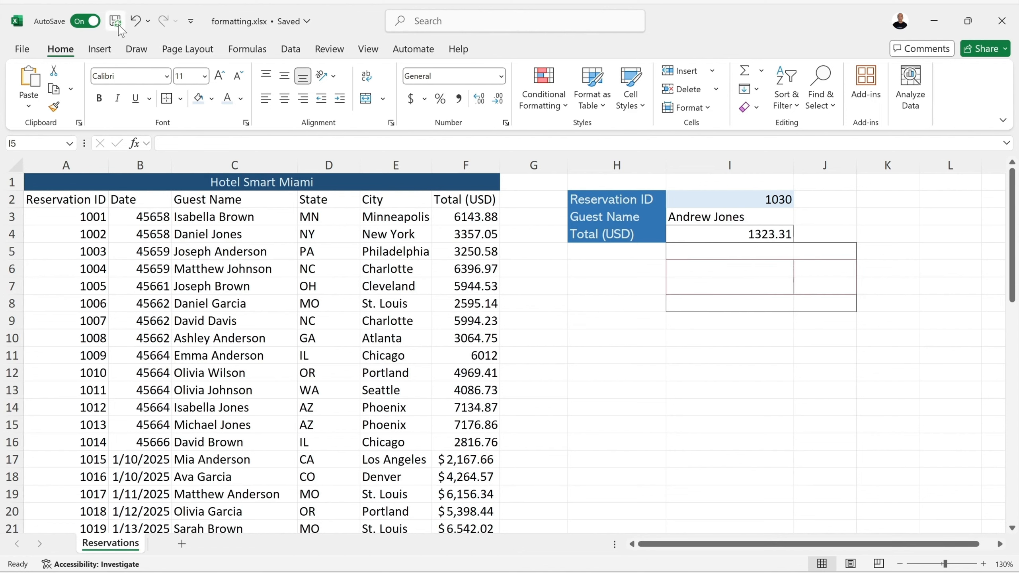
# Step: Undo the borders drawn in I5:J8 and leave border drawing mode
pyautogui.click(133, 19)
pyautogui.click(133, 19)
pyautogui.press('Escape')
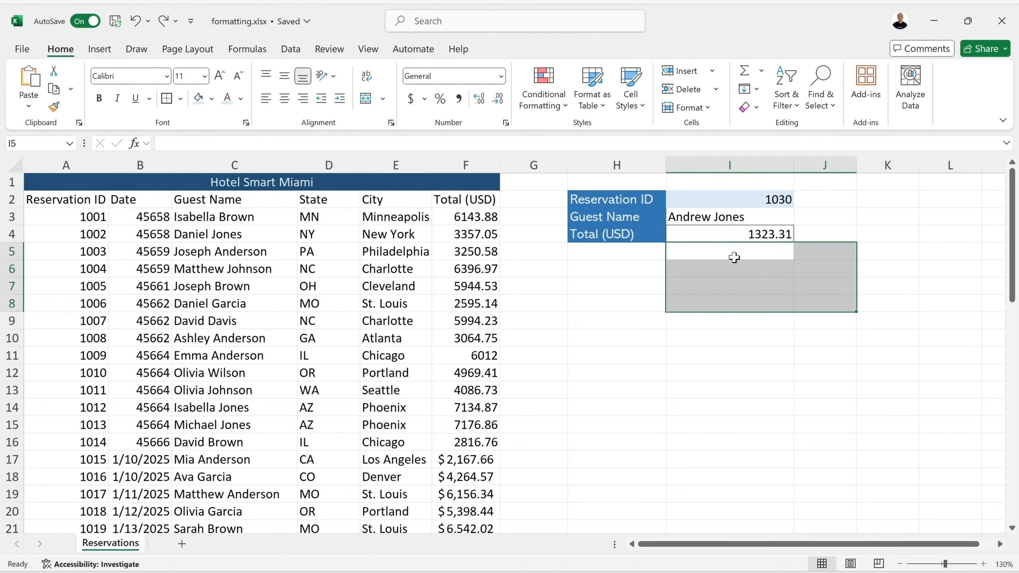
# Step: Open the detailed border settings for I5:J8, try the Inside and None presets, and choose the Outline preset
pyautogui.click(181, 99)
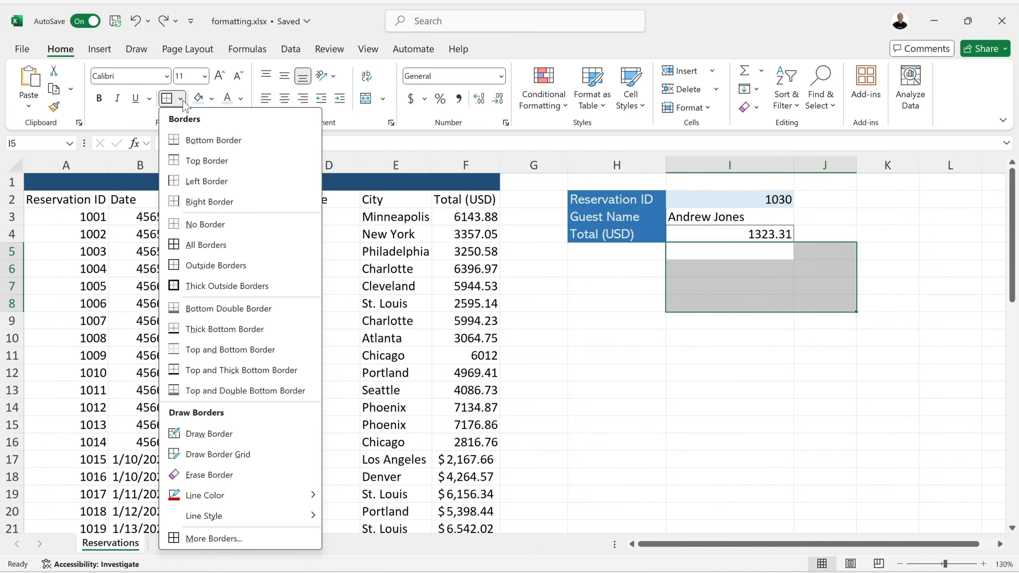
pyautogui.click(219, 538)
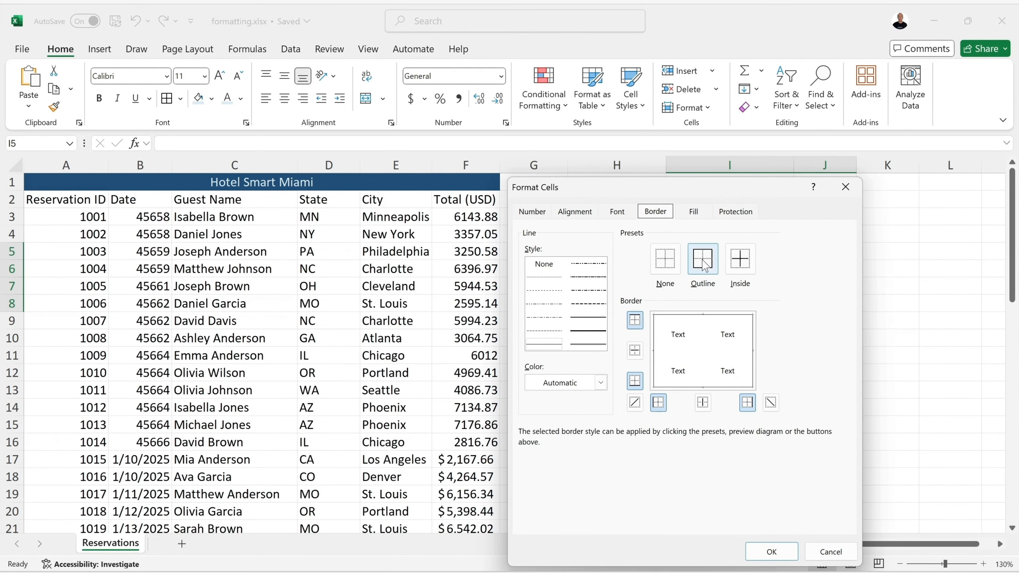
pyautogui.click(740, 259)
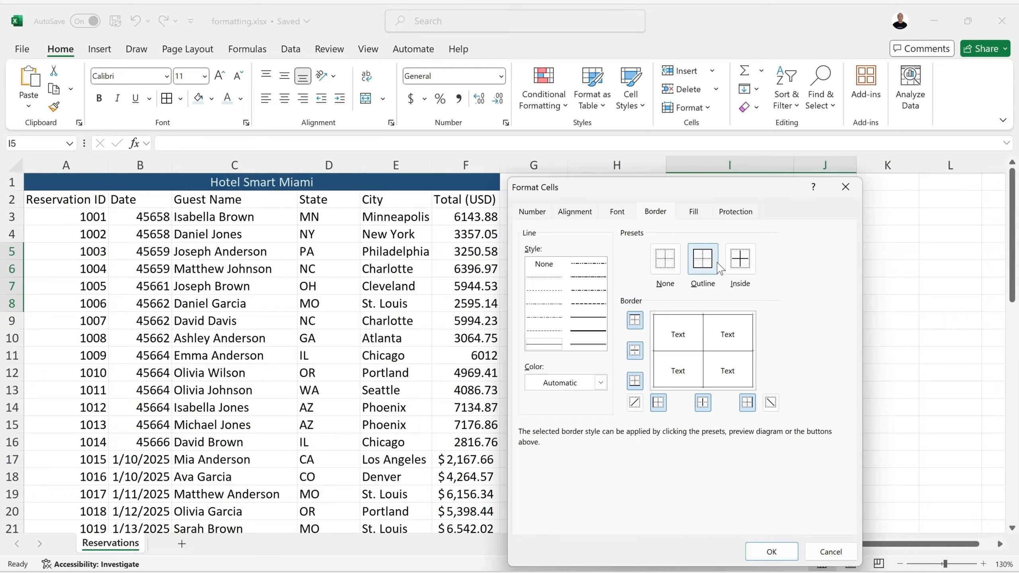
pyautogui.click(666, 261)
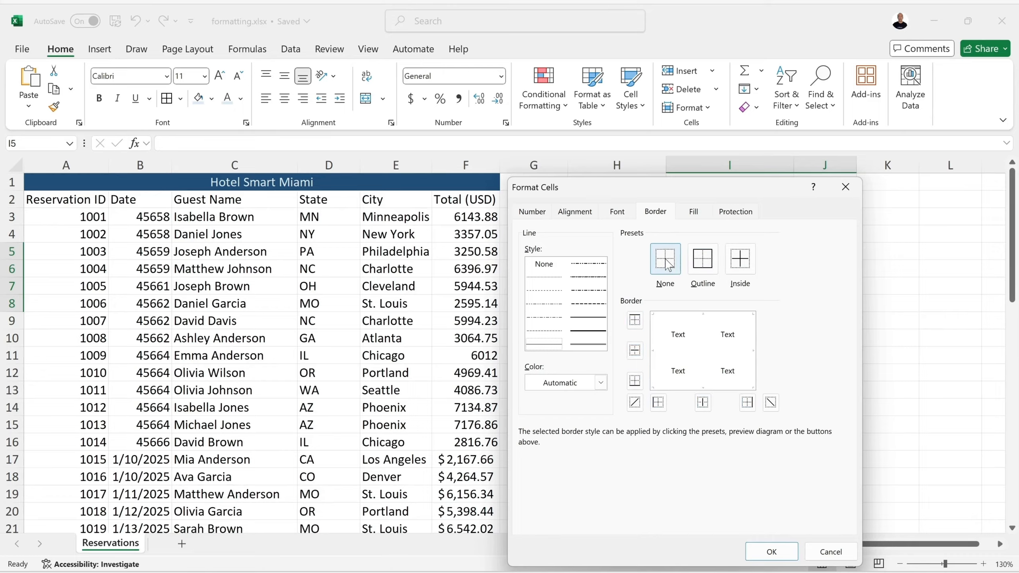
pyautogui.click(702, 261)
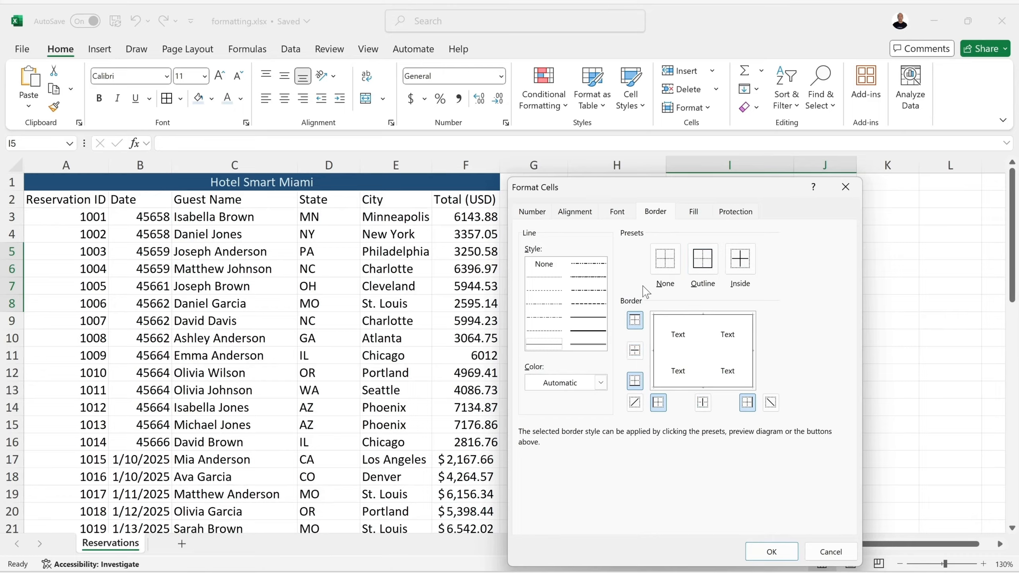
# Step: Pick a thick solid line in standard dark red and apply it to the inside borders of I5:J8
pyautogui.click(572, 332)
pyautogui.click(602, 383)
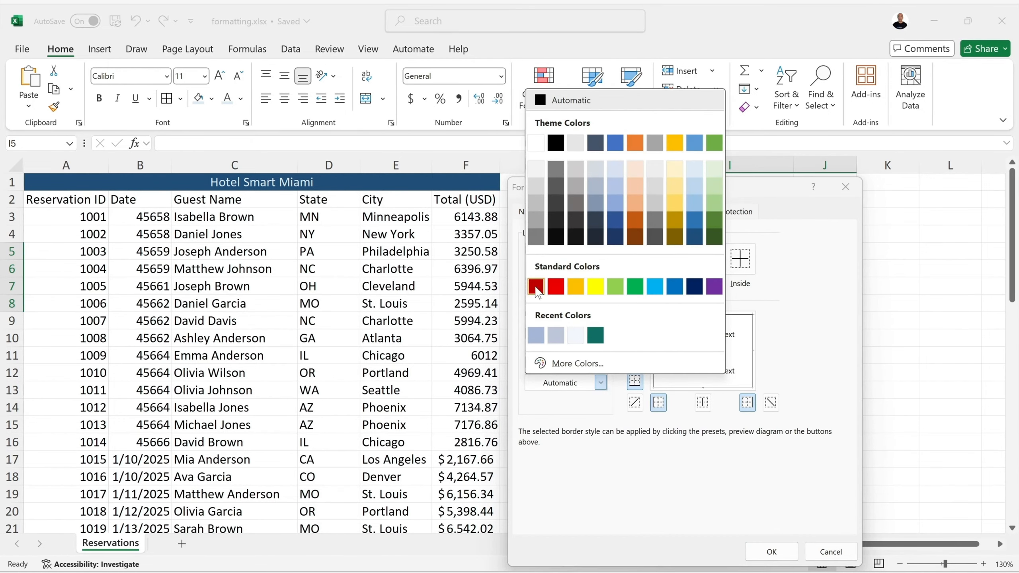
pyautogui.click(536, 287)
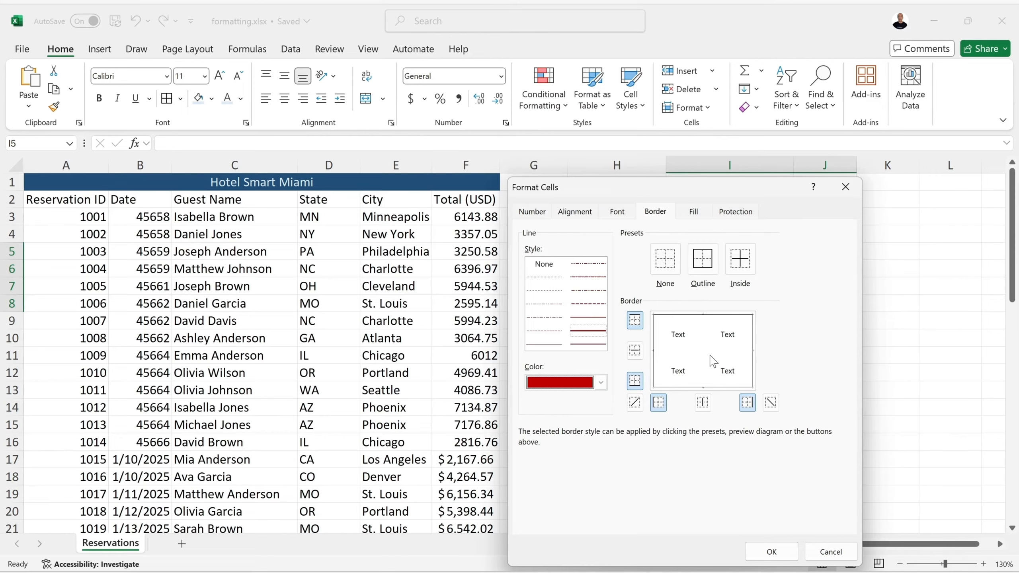
pyautogui.click(740, 270)
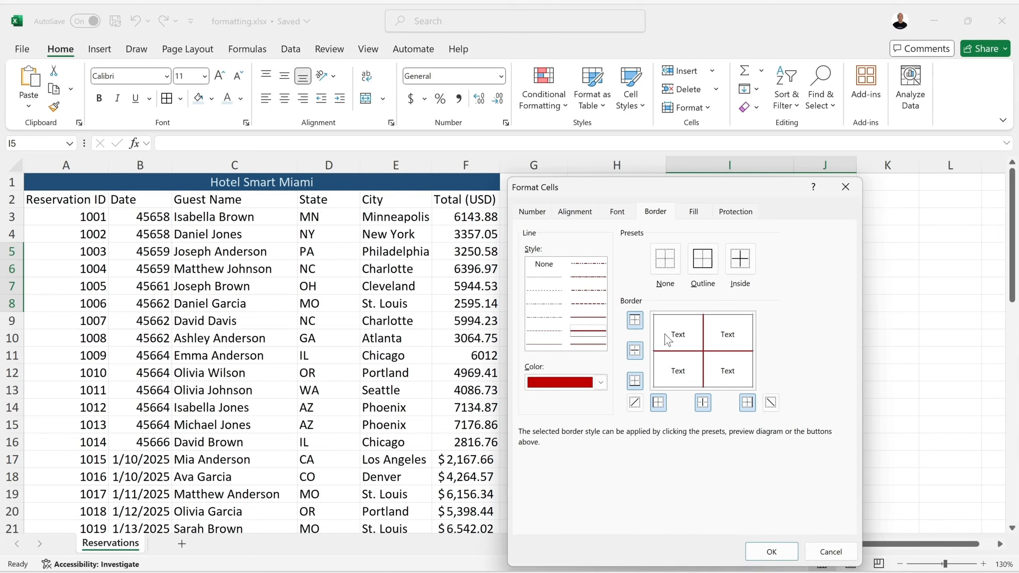
# Step: Try other line styles, add and remove a diagonal border, and apply the border settings to I5:J8
pyautogui.click(589, 304)
pyautogui.click(593, 291)
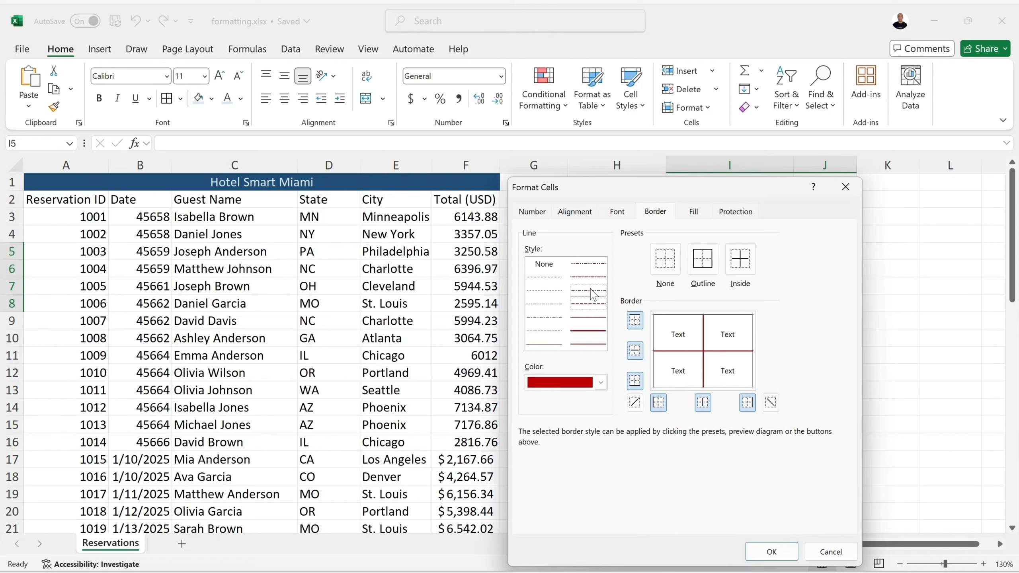
pyautogui.click(547, 306)
pyautogui.click(589, 305)
pyautogui.click(635, 403)
pyautogui.click(635, 405)
pyautogui.click(771, 552)
pyautogui.click(739, 359)
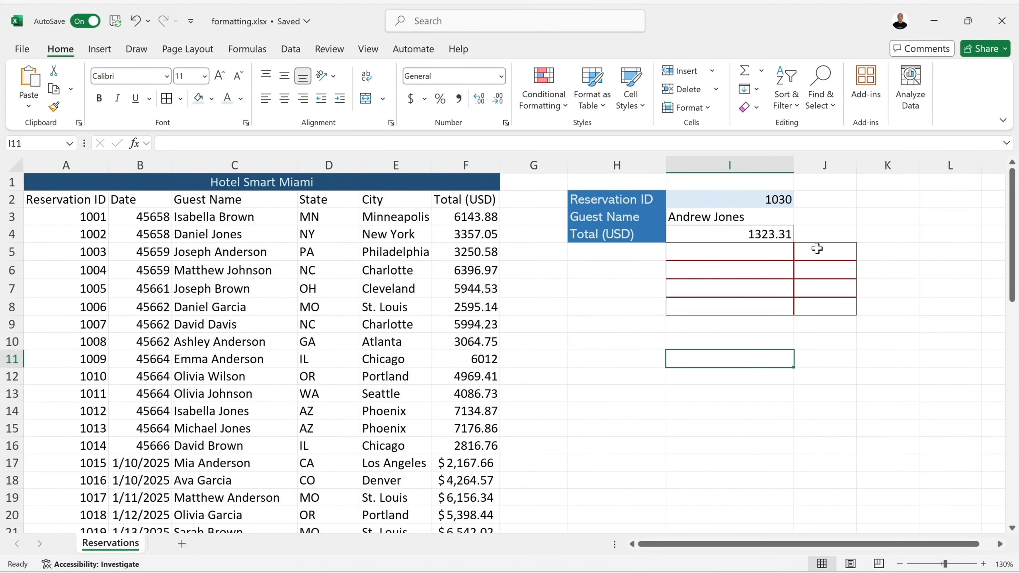
# Step: Erase the borders around I4 and most borders in I5:J8 using the Erase Border tool
pyautogui.moveTo(710, 239); pyautogui.dragTo(809, 312)
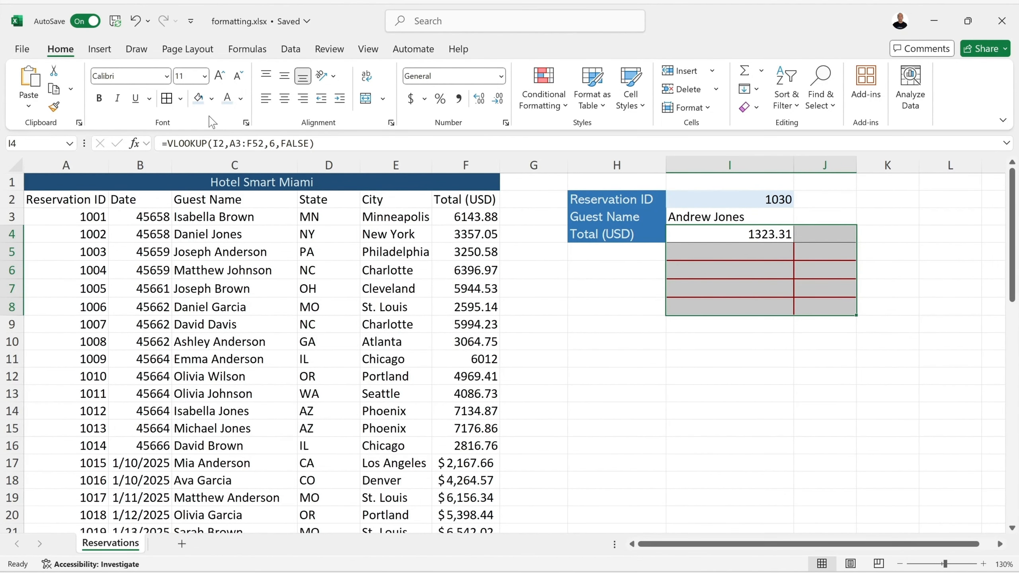
pyautogui.click(181, 100)
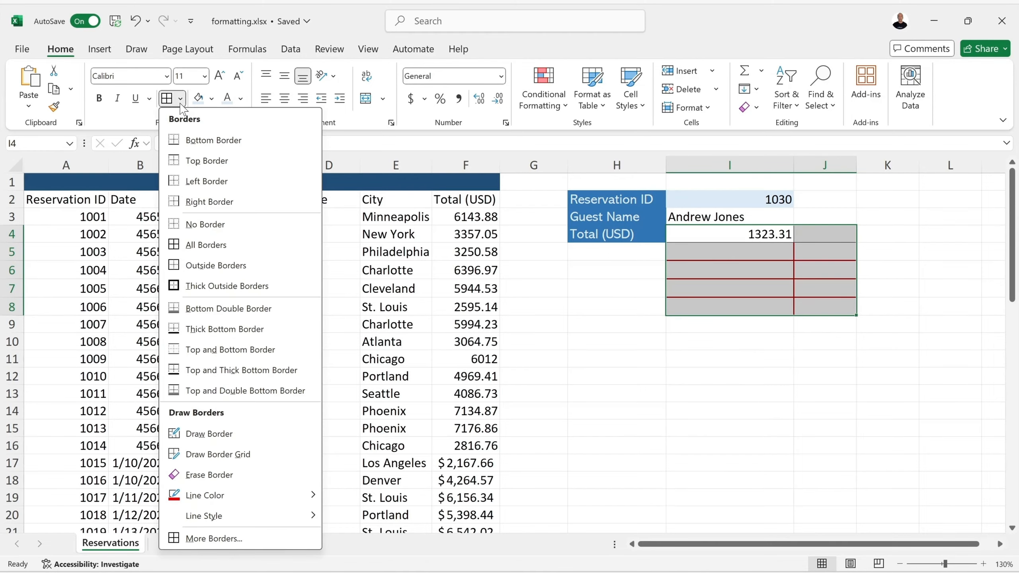
pyautogui.click(230, 475)
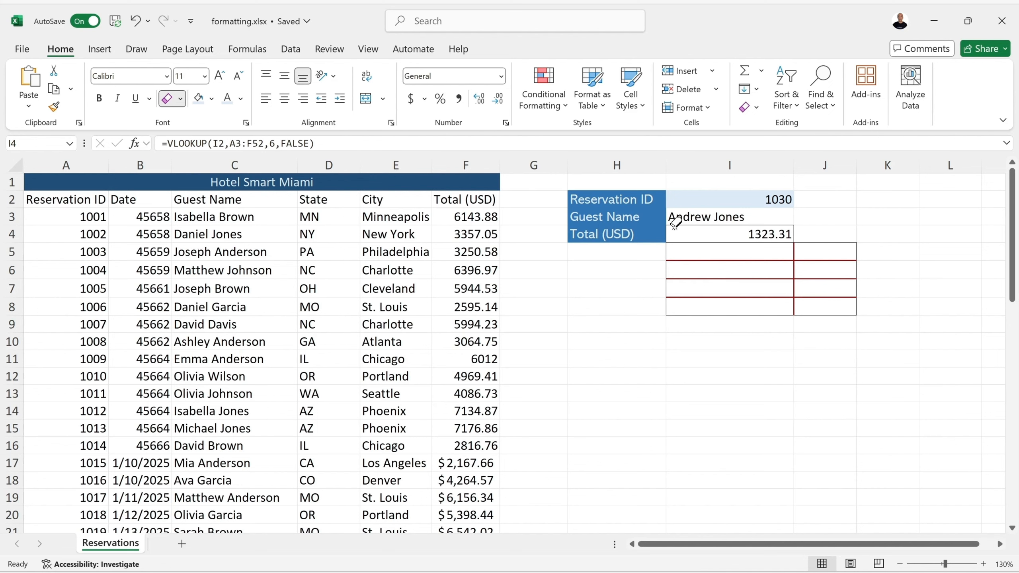
pyautogui.moveTo(673, 222); pyautogui.dragTo(748, 221)
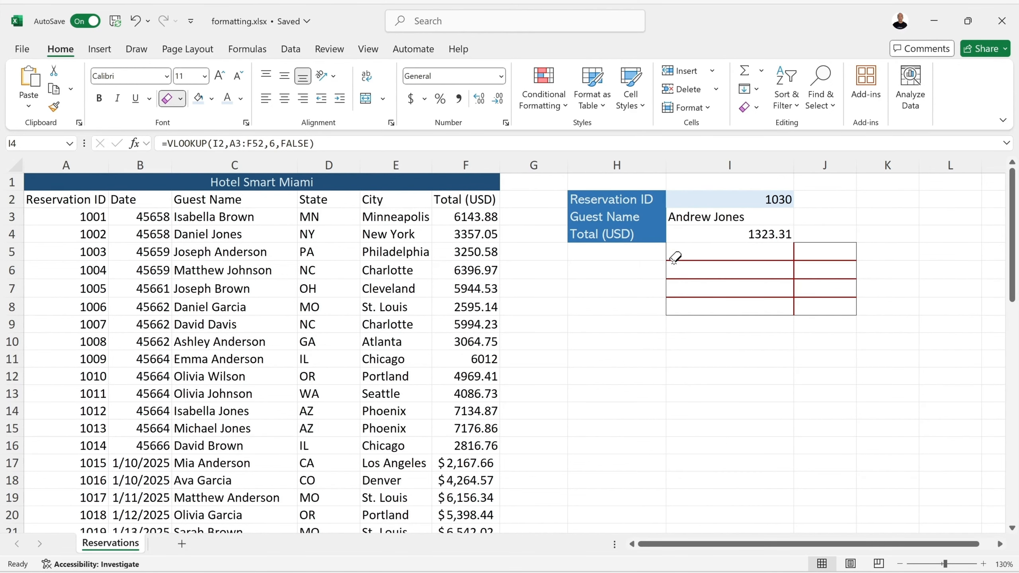
pyautogui.moveTo(671, 257)
pyautogui.mouseDown()
pyautogui.moveTo(798, 245)
pyautogui.moveTo(805, 282)
pyautogui.mouseUp()
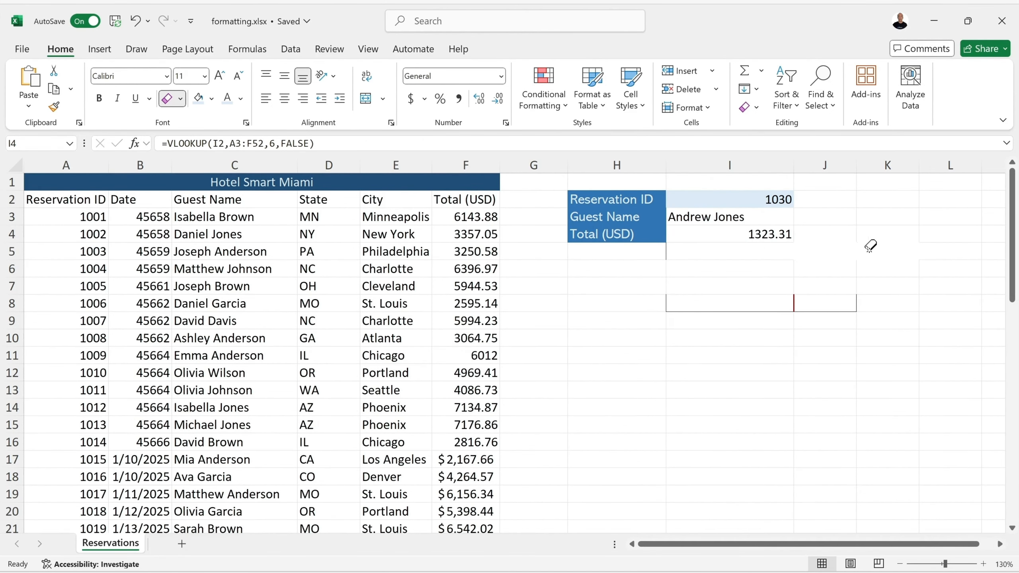
pyautogui.click(166, 98)
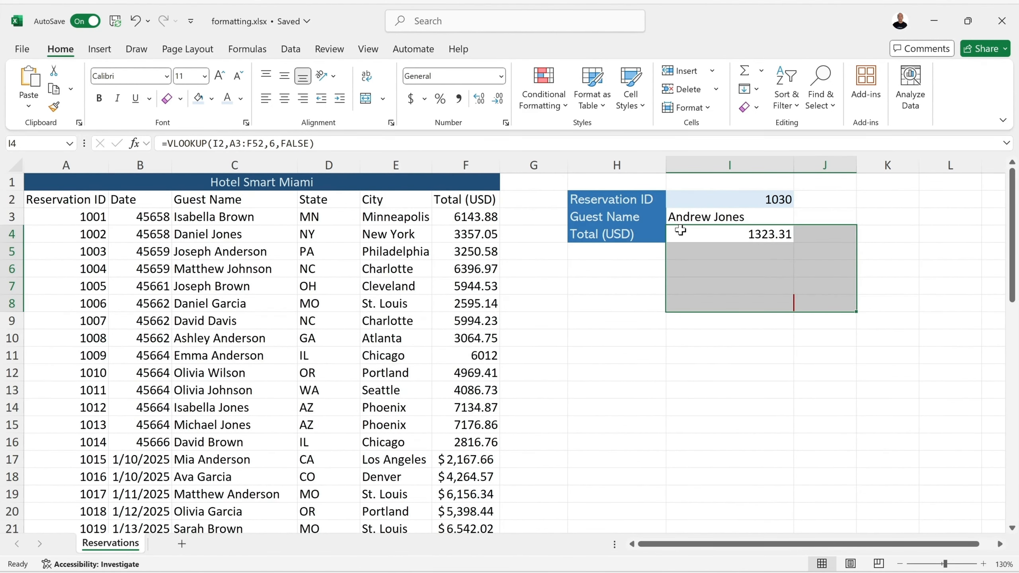
# Step: Clear all contents and formats from I4:J8 and undo the clearing
pyautogui.moveTo(683, 235); pyautogui.dragTo(833, 305)
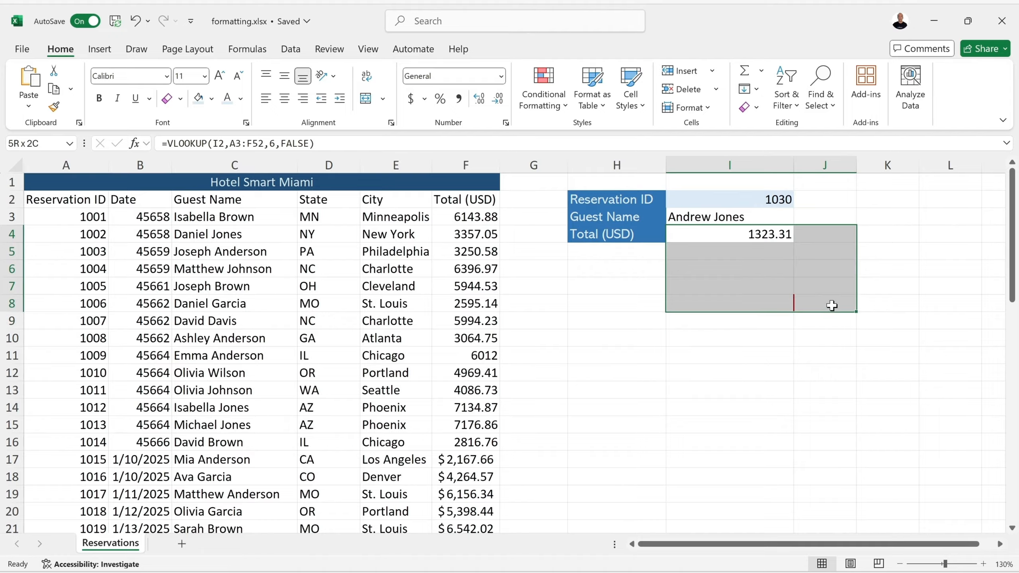
pyautogui.click(749, 111)
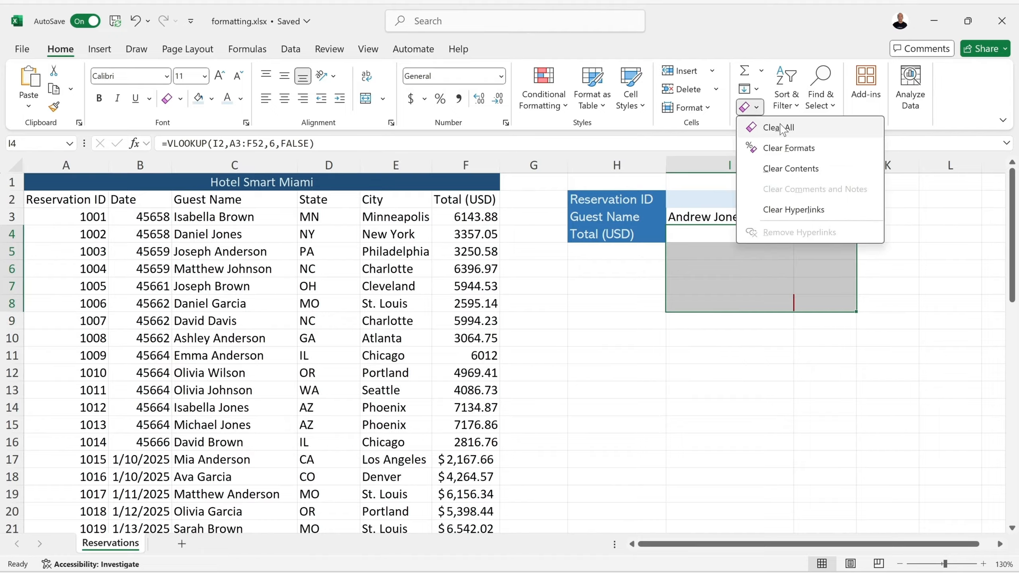
pyautogui.click(806, 136)
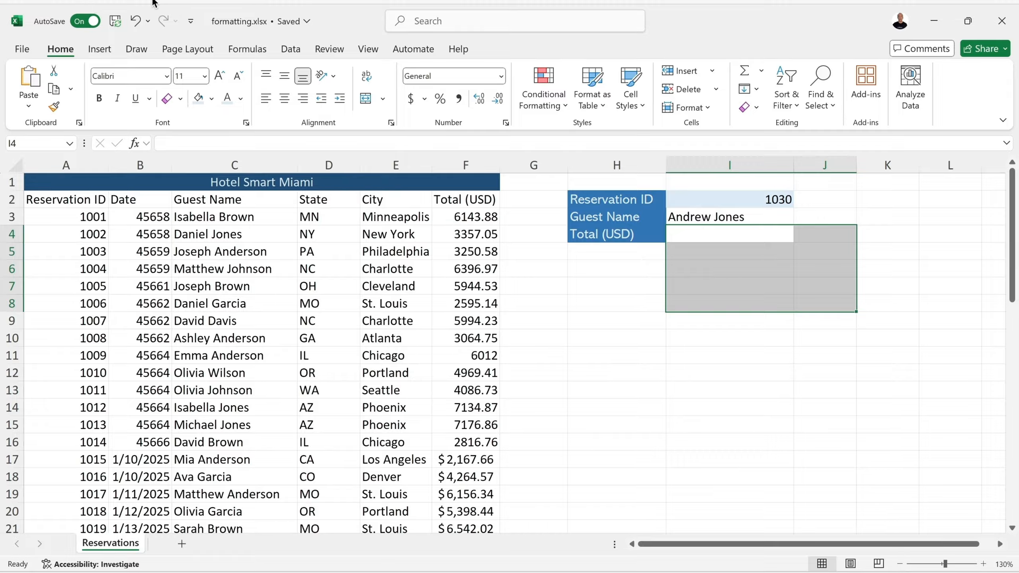
pyautogui.click(136, 21)
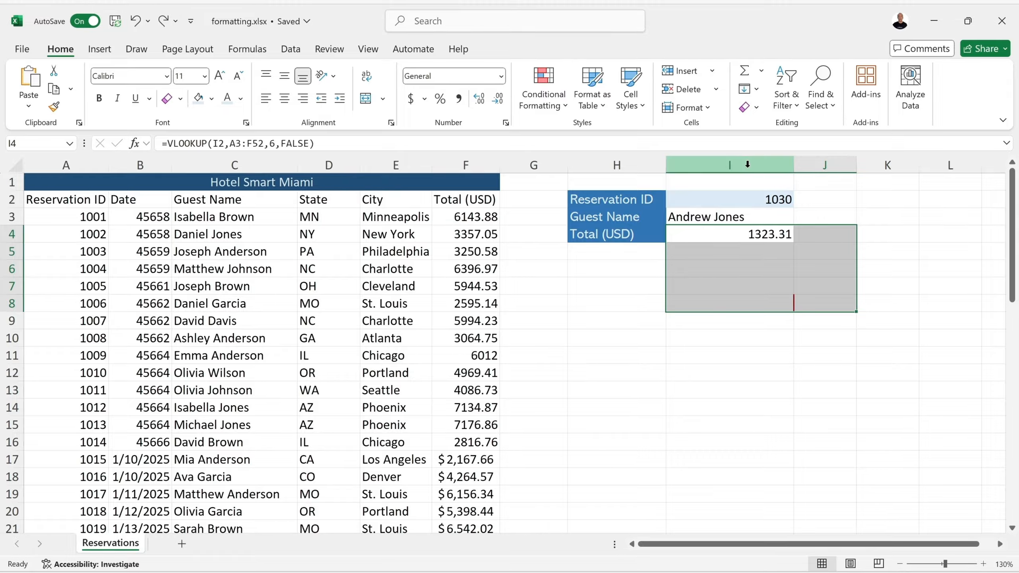
# Step: Clear only the formats of I4:J8, check the formula cell I4, and undo the format clearing
pyautogui.click(757, 109)
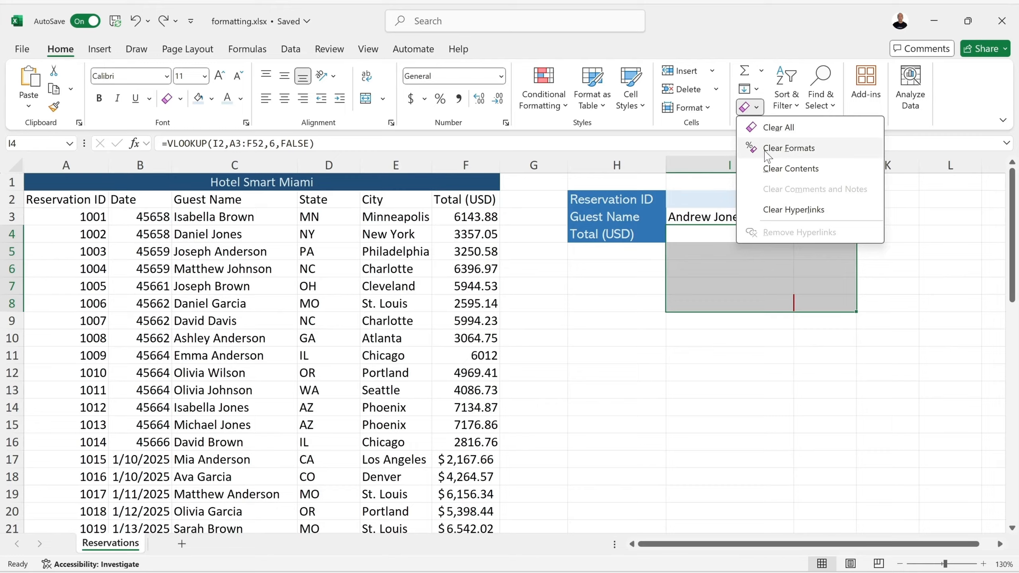
pyautogui.click(806, 147)
pyautogui.click(756, 333)
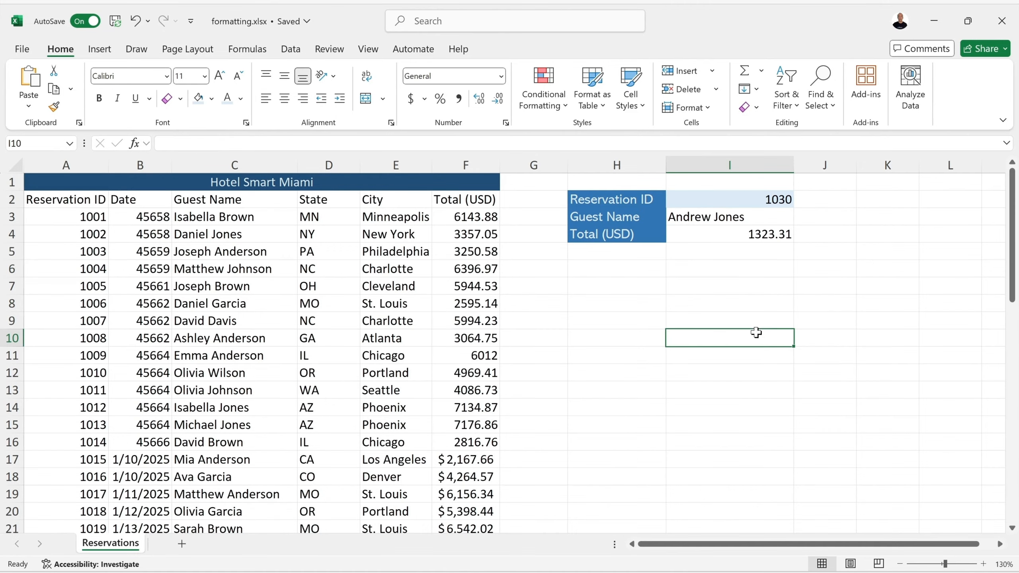
pyautogui.click(744, 235)
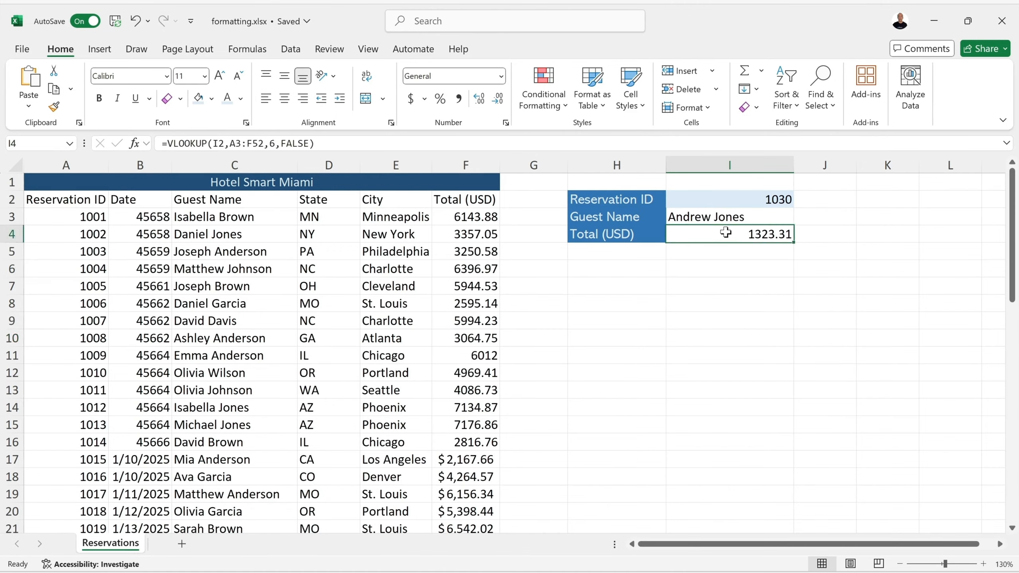
pyautogui.moveTo(725, 232); pyautogui.dragTo(826, 303)
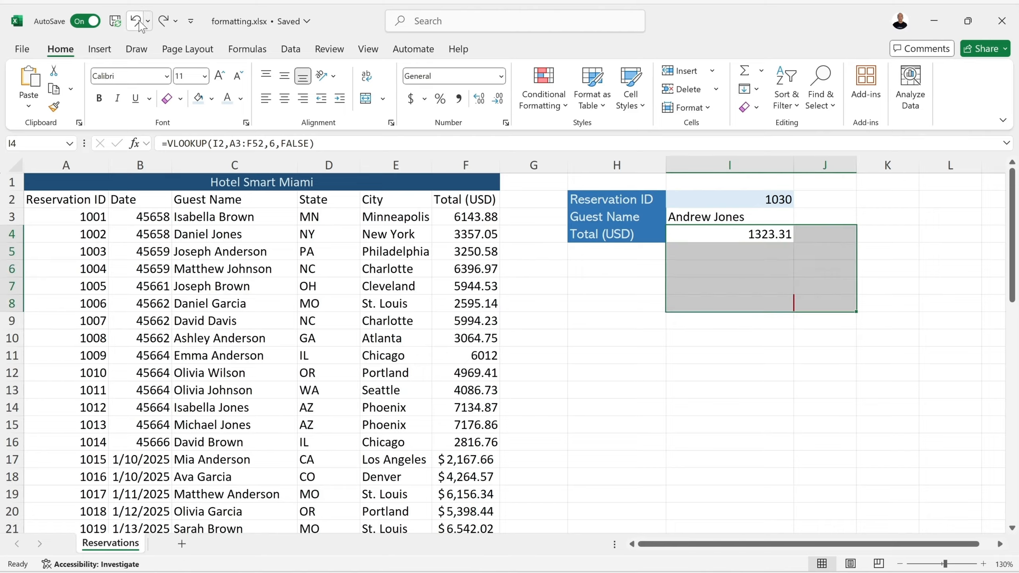
# Step: Remove all remaining borders from I4:J8 with No Border and save the workbook
pyautogui.click(181, 98)
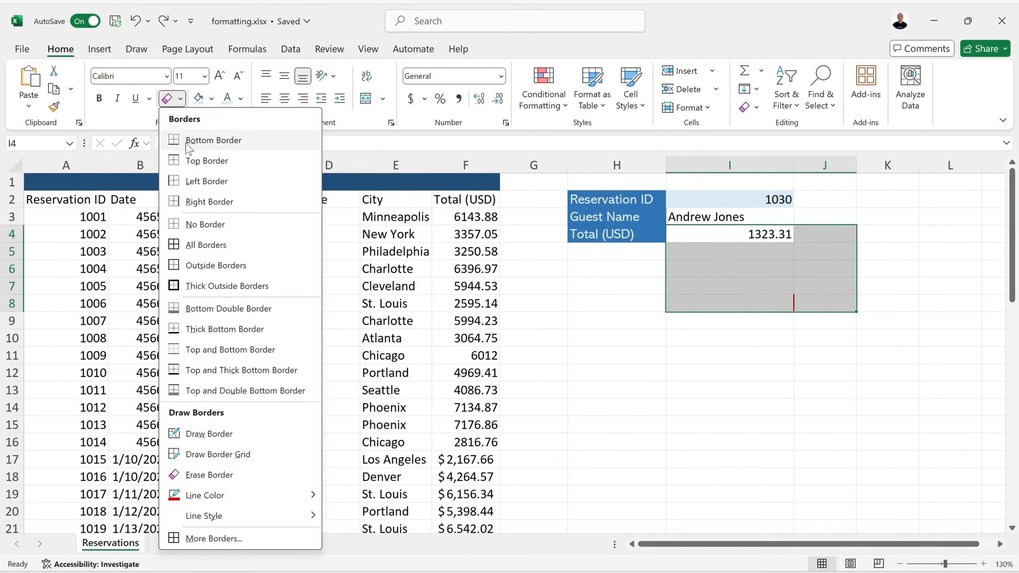
pyautogui.click(208, 225)
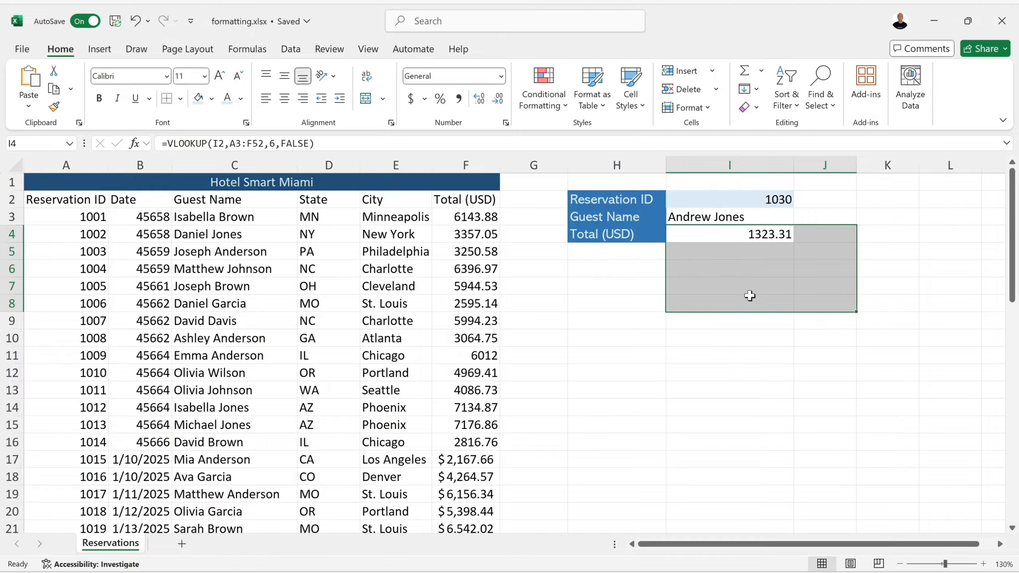
pyautogui.click(616, 286)
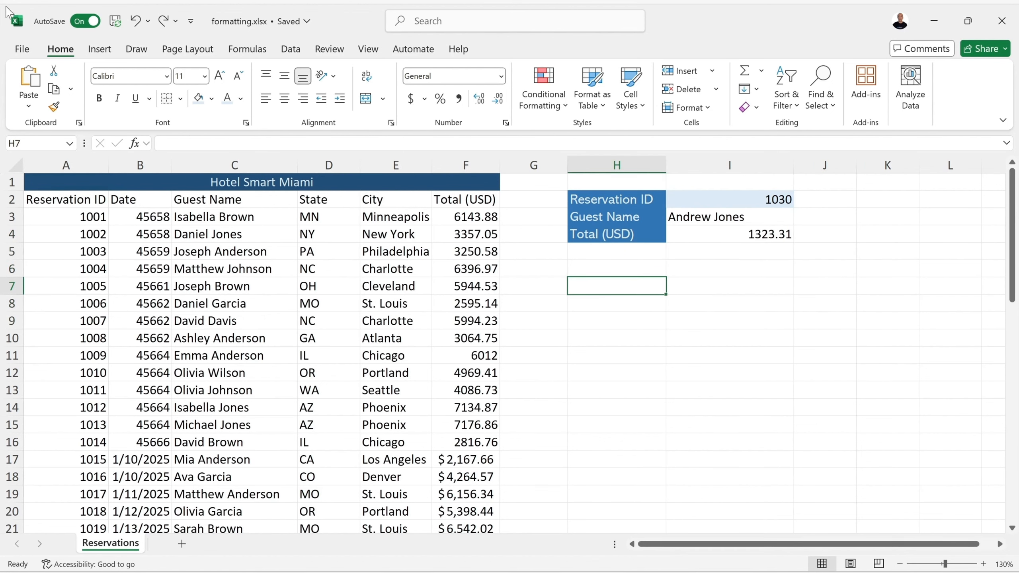
pyautogui.click(116, 21)
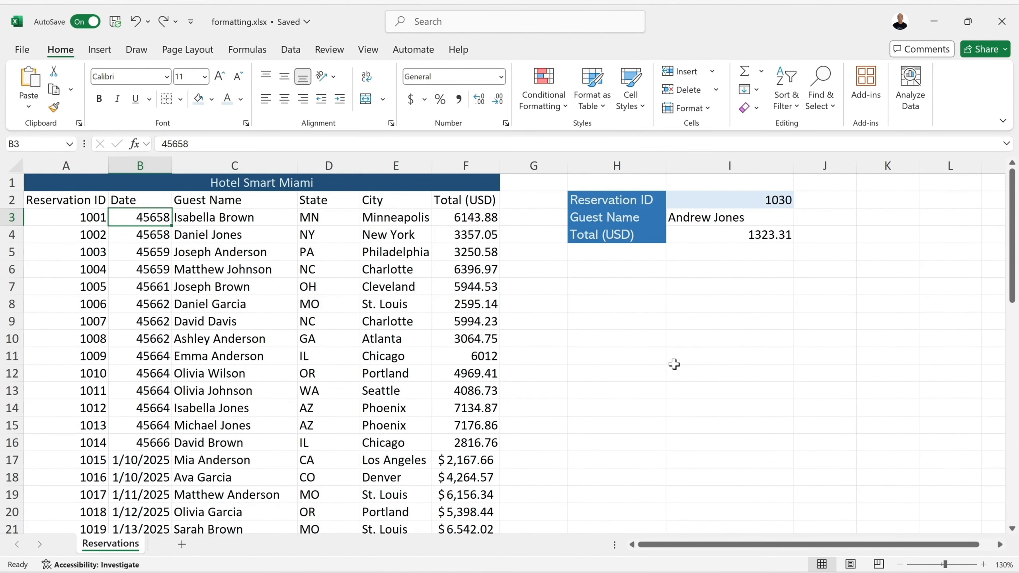
# Step: Apply the Accounting format with the $ English (United States) symbol to the Total (USD) value in I4
pyautogui.click(762, 234)
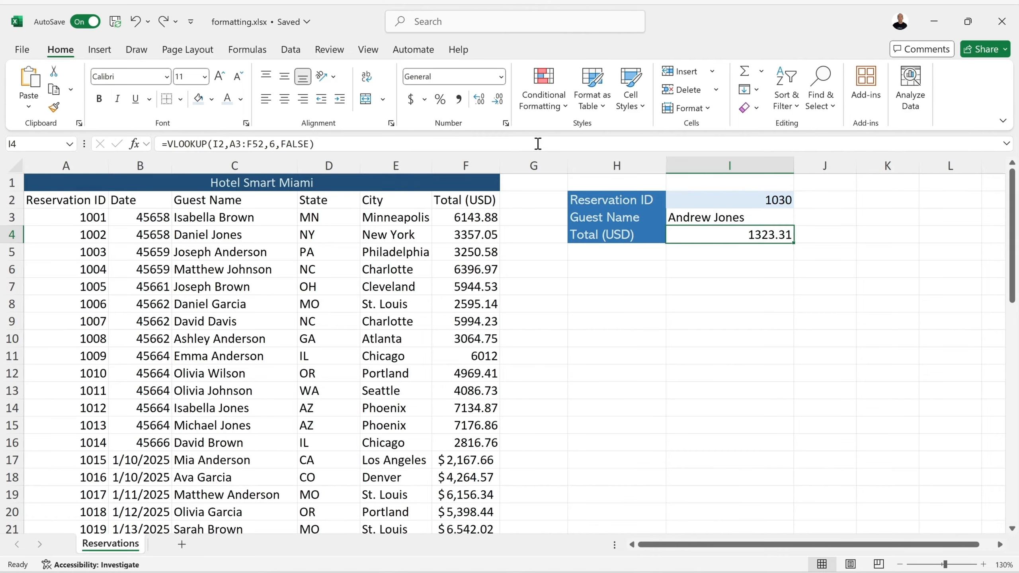
pyautogui.click(411, 100)
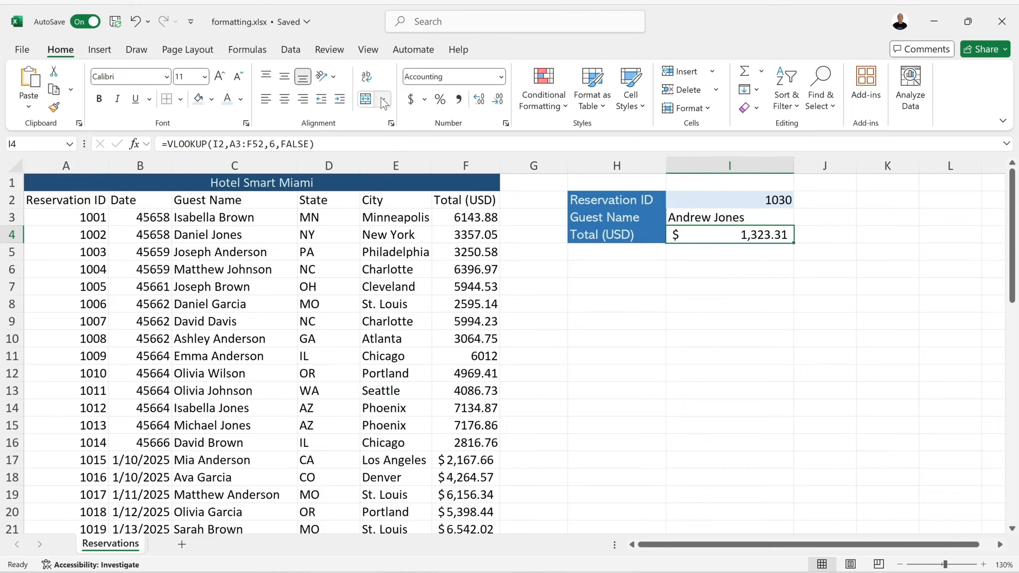
pyautogui.click(424, 100)
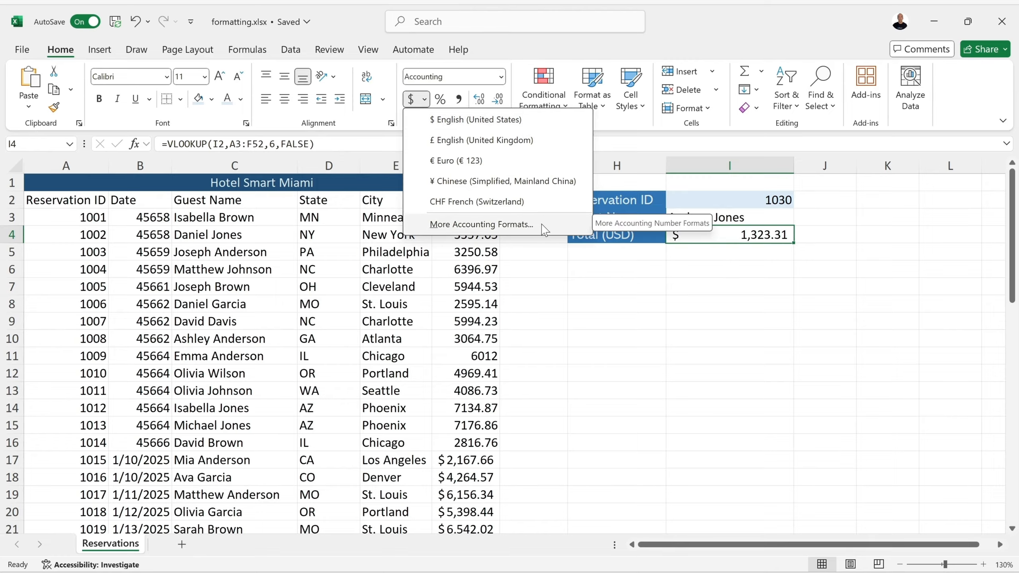
pyautogui.click(498, 122)
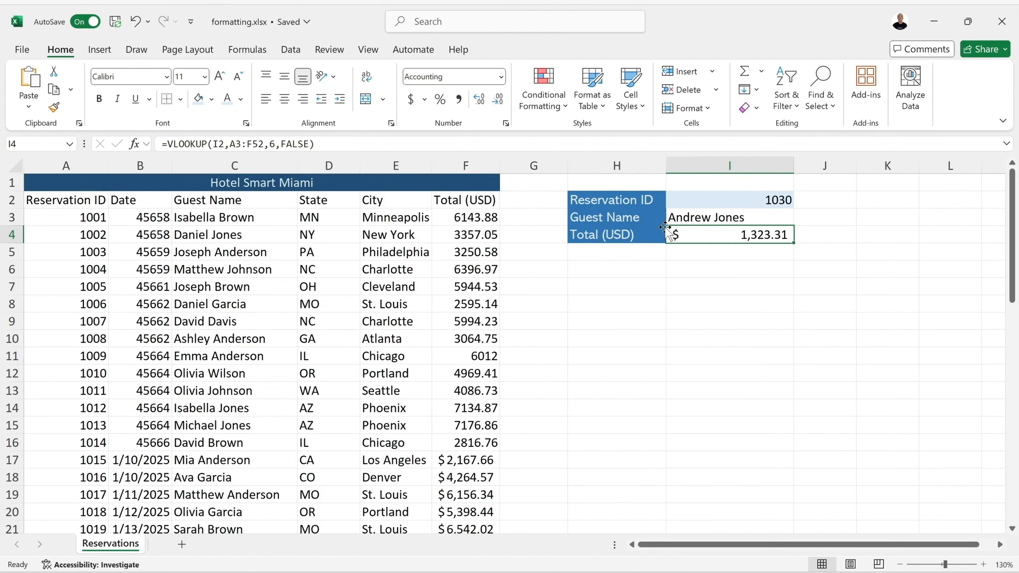
# Step: Apply the Currency format to I4 with 2 decimal places, the $ English (United States) symbol and black parenthesised negative numbers
pyautogui.click(506, 124)
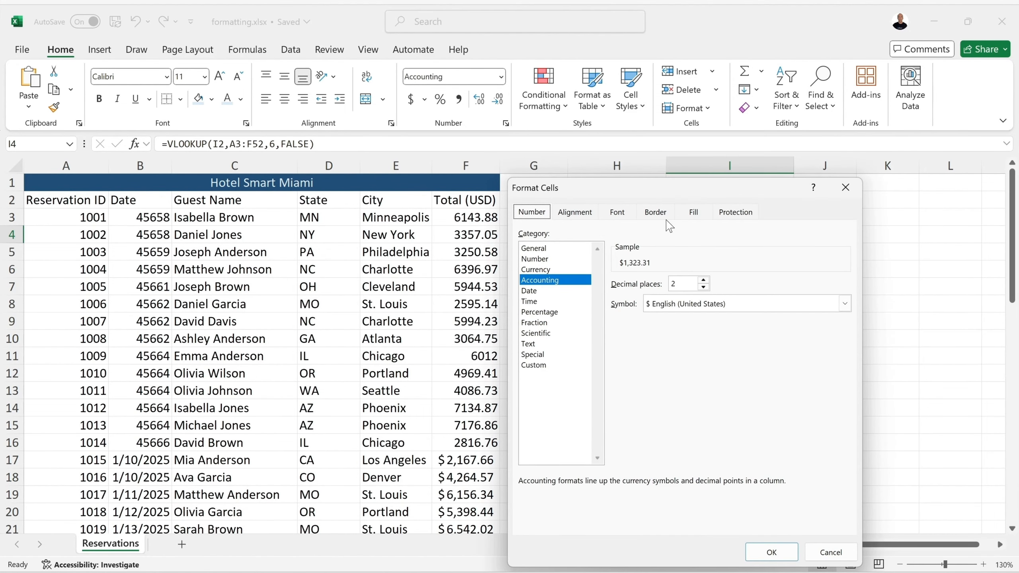
pyautogui.moveTo(678, 195); pyautogui.dragTo(462, 173)
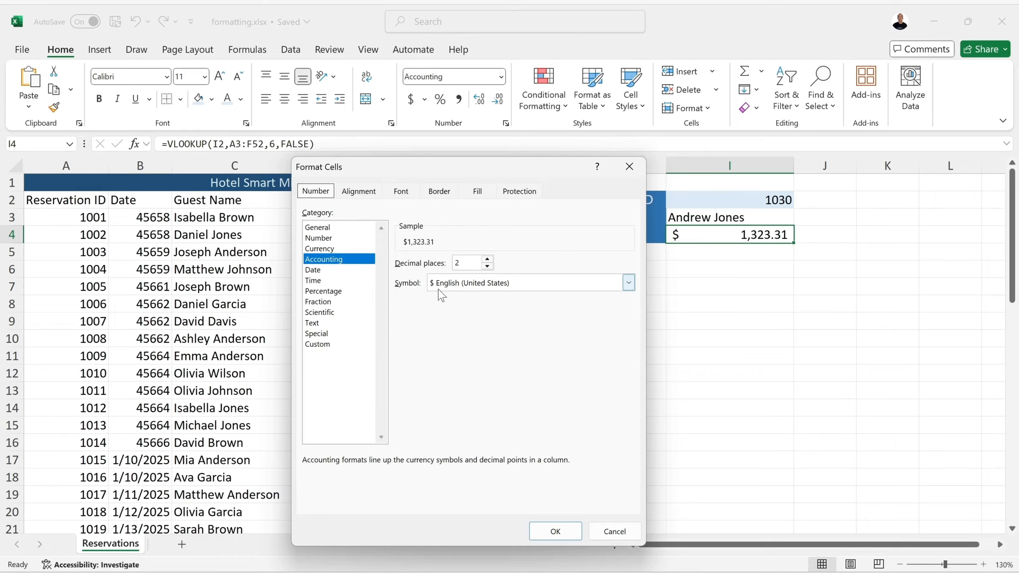
pyautogui.click(327, 250)
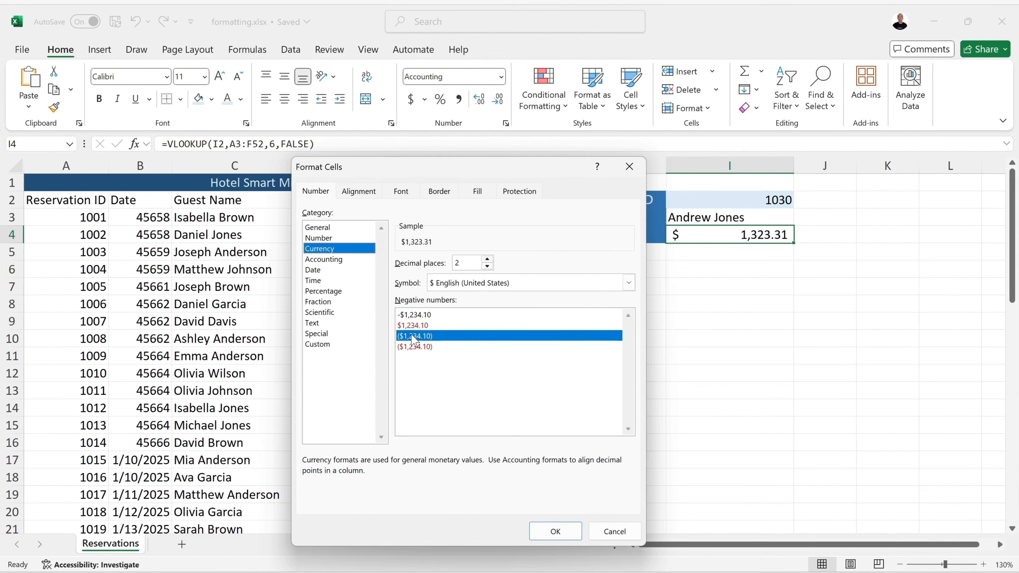
pyautogui.click(554, 532)
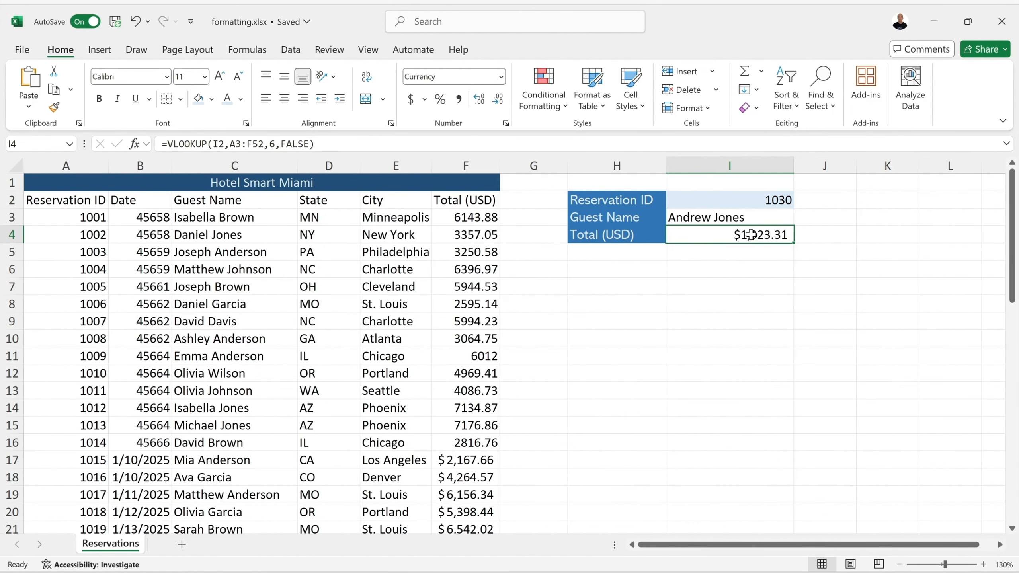
# Step: Apply the Number format to the Reservation ID value in I2 and undo it
pyautogui.click(768, 200)
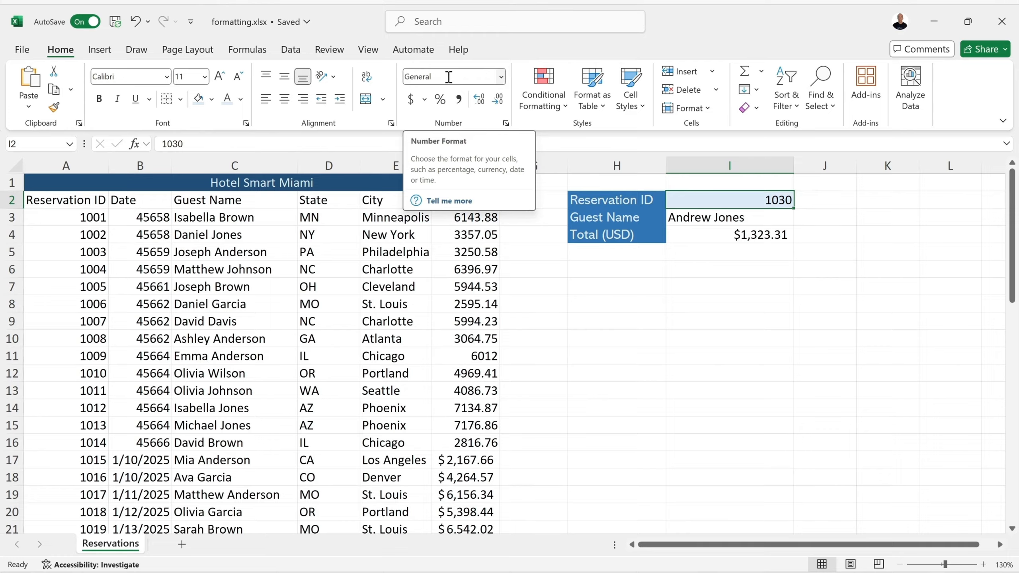
pyautogui.click(502, 78)
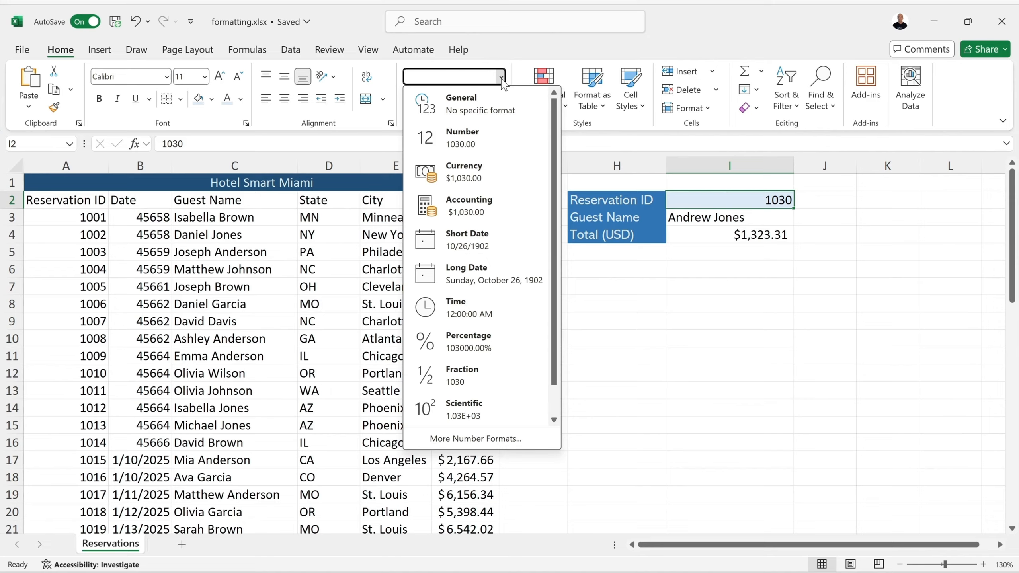
pyautogui.click(480, 138)
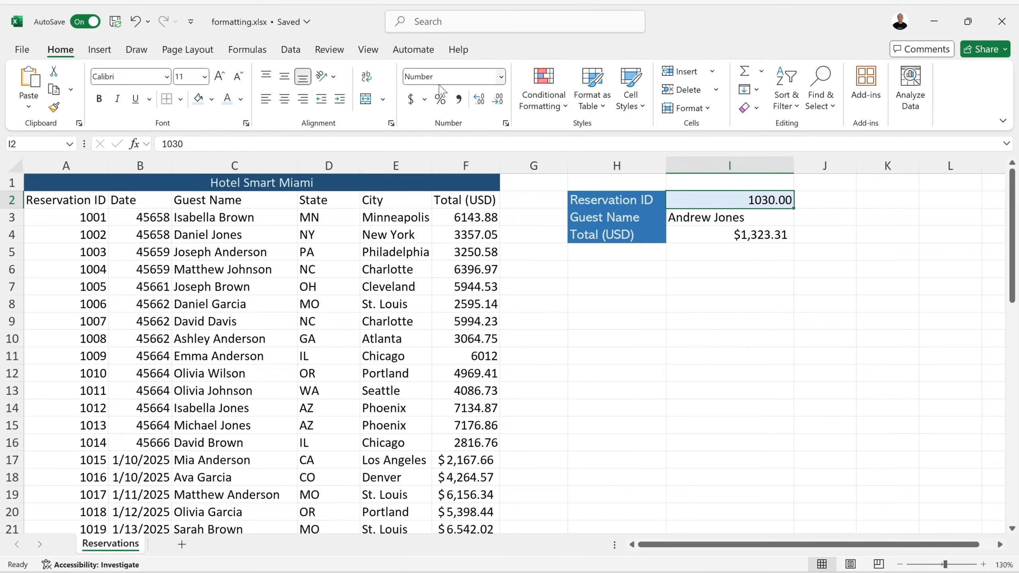
pyautogui.click(135, 21)
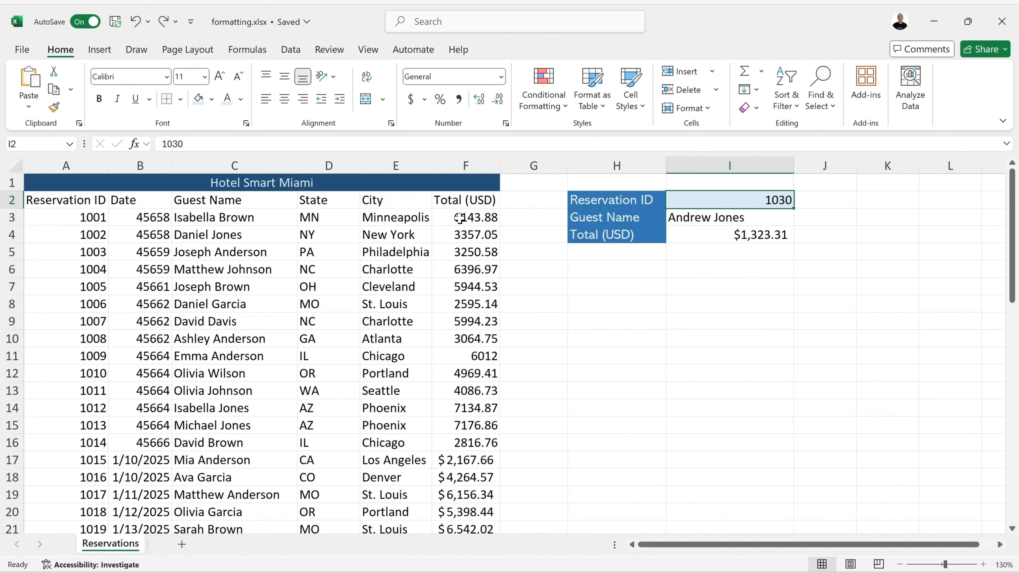
# Step: Apply the Accounting number format with the dollar symbol to all Total (USD) values in F3:F52
pyautogui.moveTo(459, 217); pyautogui.dragTo(468, 490)
pyautogui.scroll(11, 361, 321)
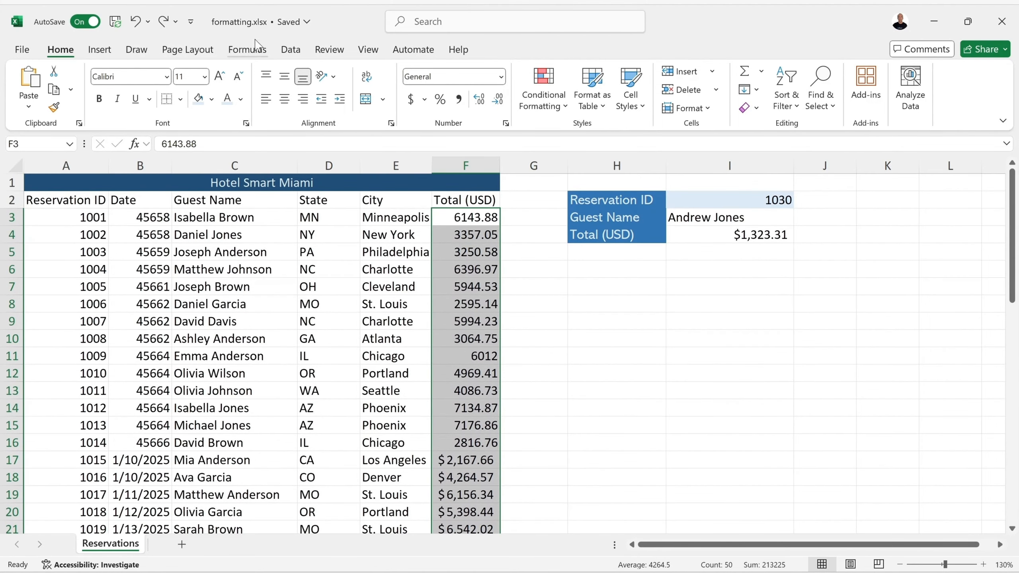
pyautogui.click(410, 100)
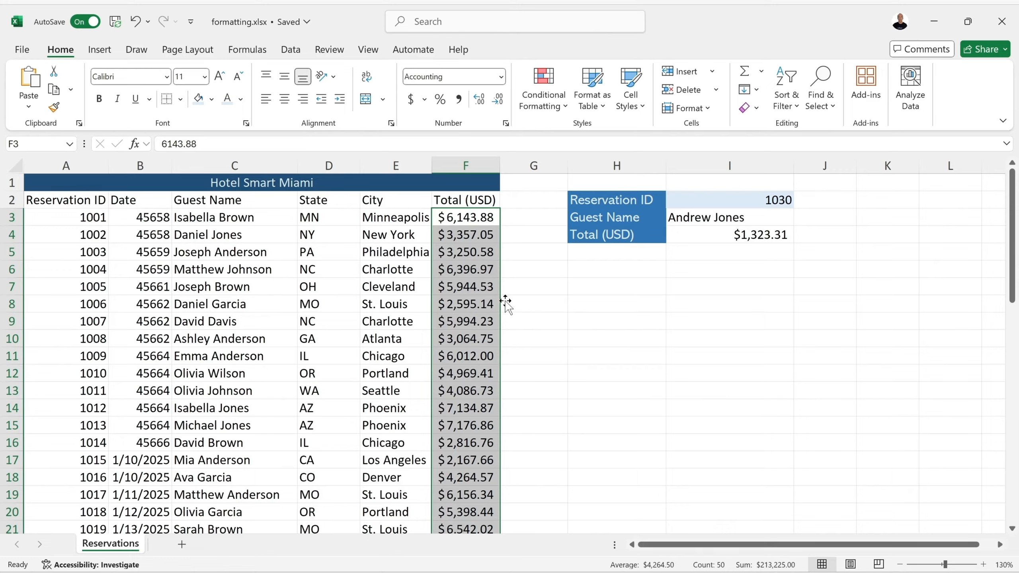
pyautogui.click(522, 291)
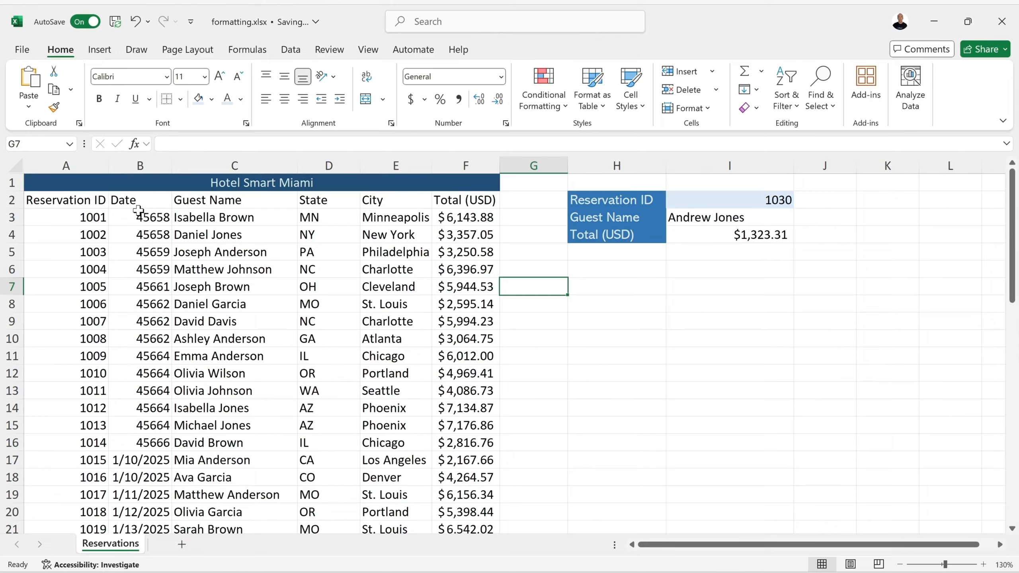
# Step: Format all the values in the Date column, B3:B52, as Long Date
pyautogui.click(144, 218)
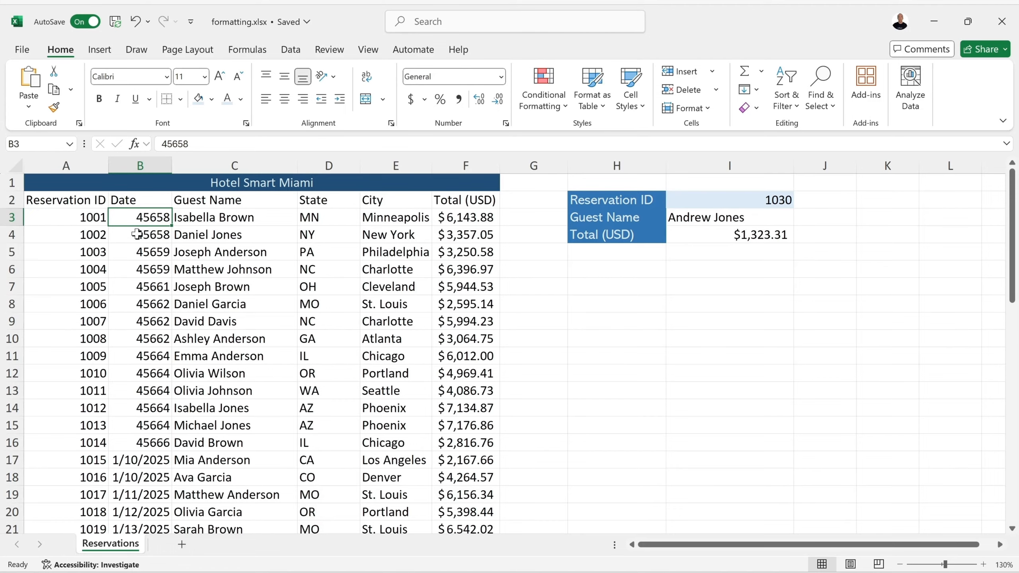
pyautogui.click(137, 241)
pyautogui.moveTo(138, 219); pyautogui.dragTo(150, 489)
pyautogui.scroll(8, 164, 484)
pyautogui.scroll(3, 171, 480)
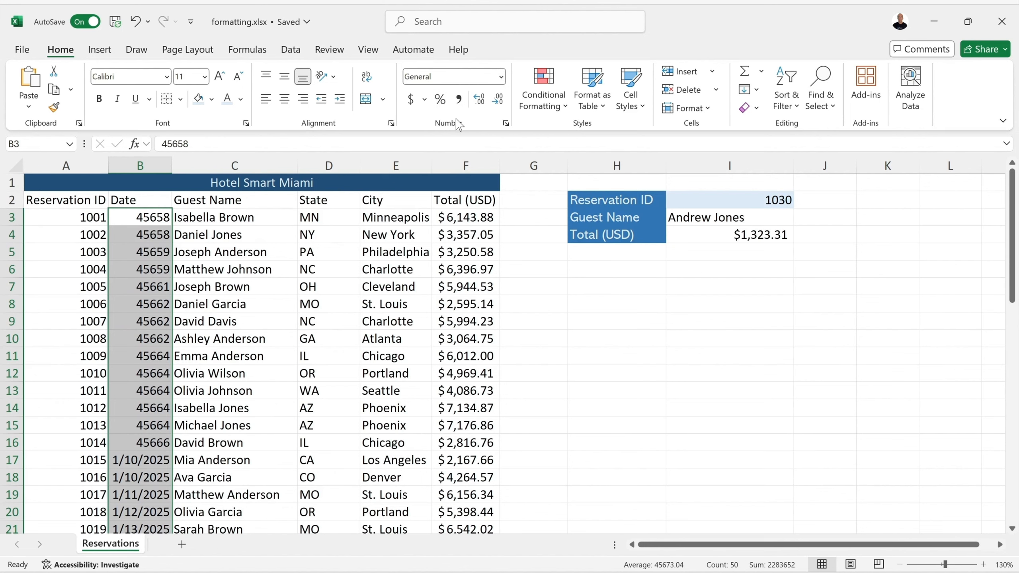
pyautogui.click(502, 78)
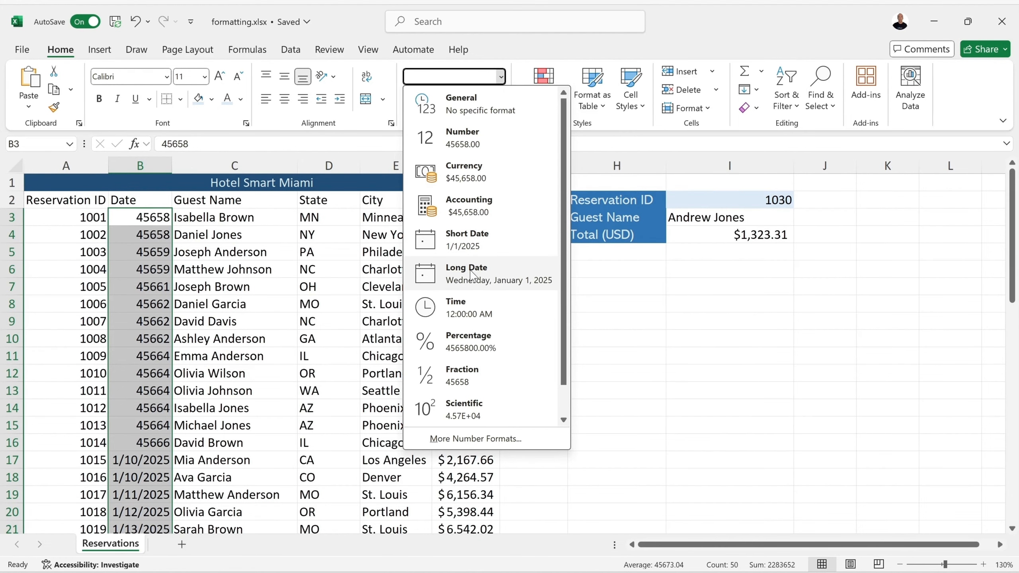
pyautogui.click(482, 275)
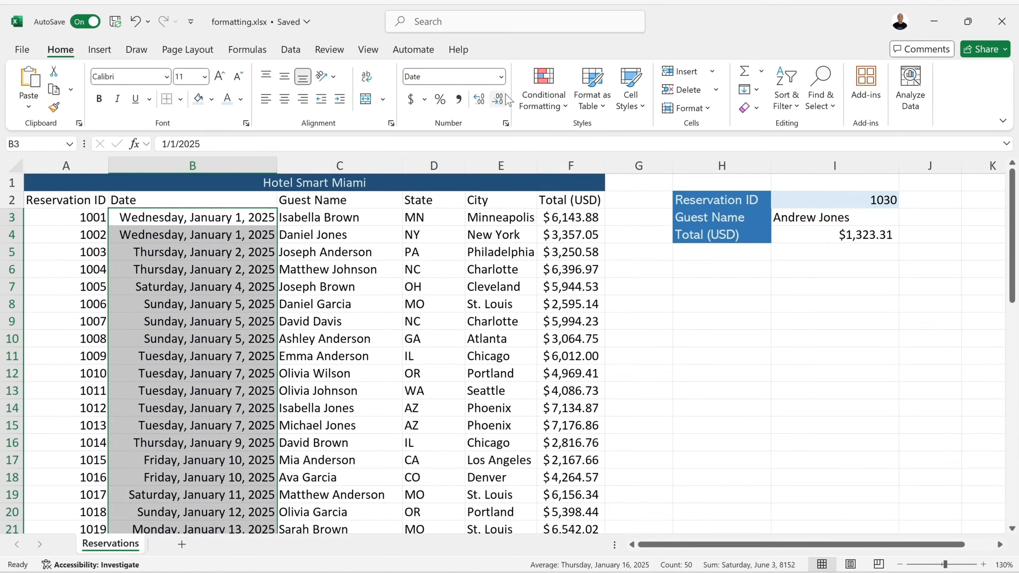
# Step: Change the number format of the Date column values to Short Date and deselect the range
pyautogui.click(501, 77)
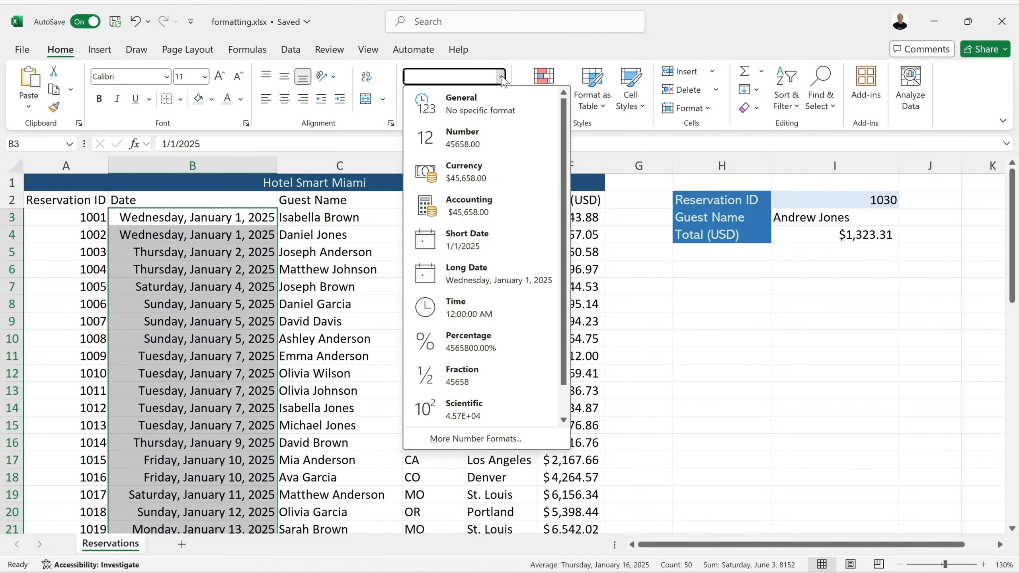
pyautogui.click(478, 246)
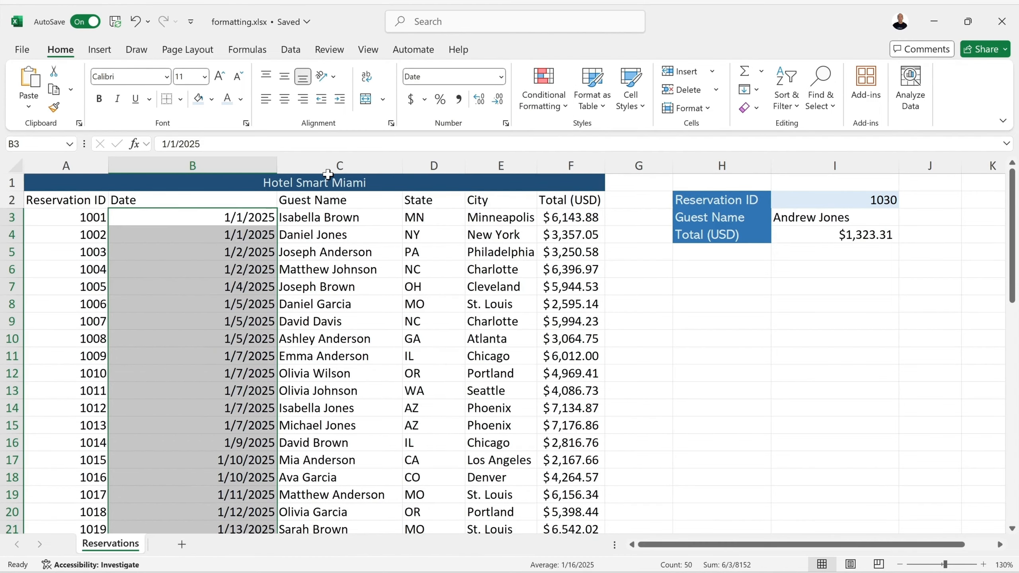
pyautogui.click(502, 78)
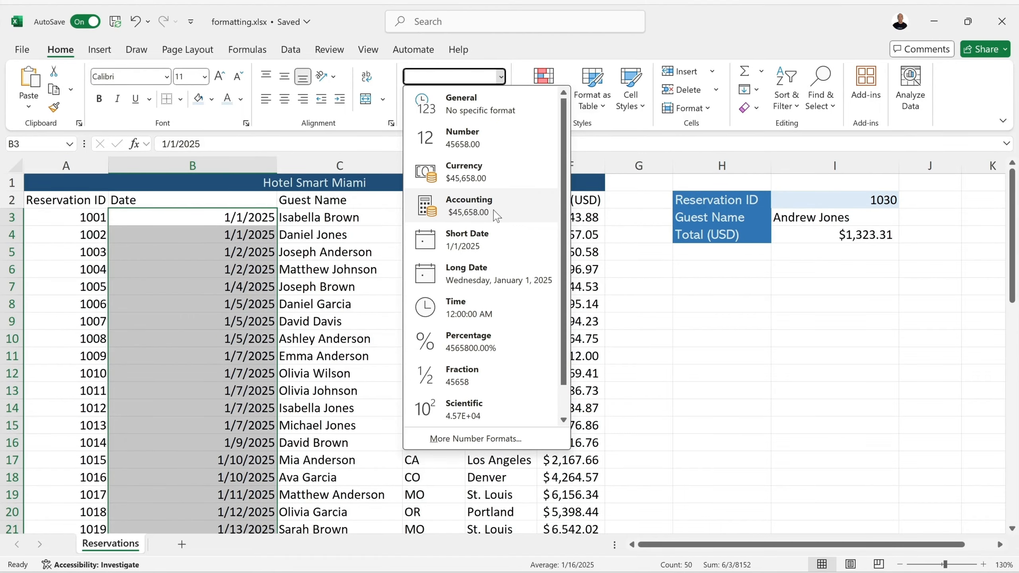
pyautogui.click(722, 288)
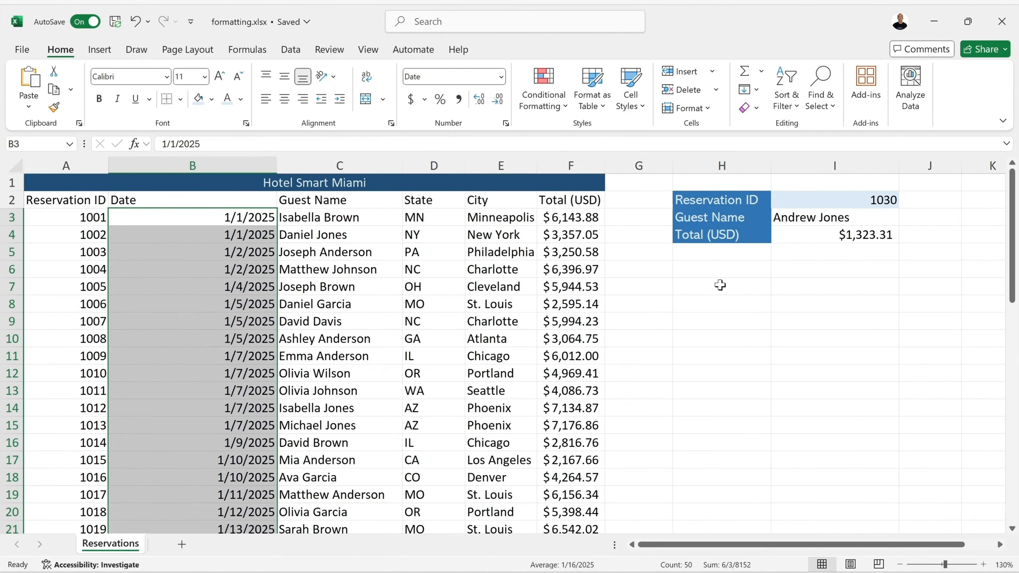
pyautogui.click(650, 288)
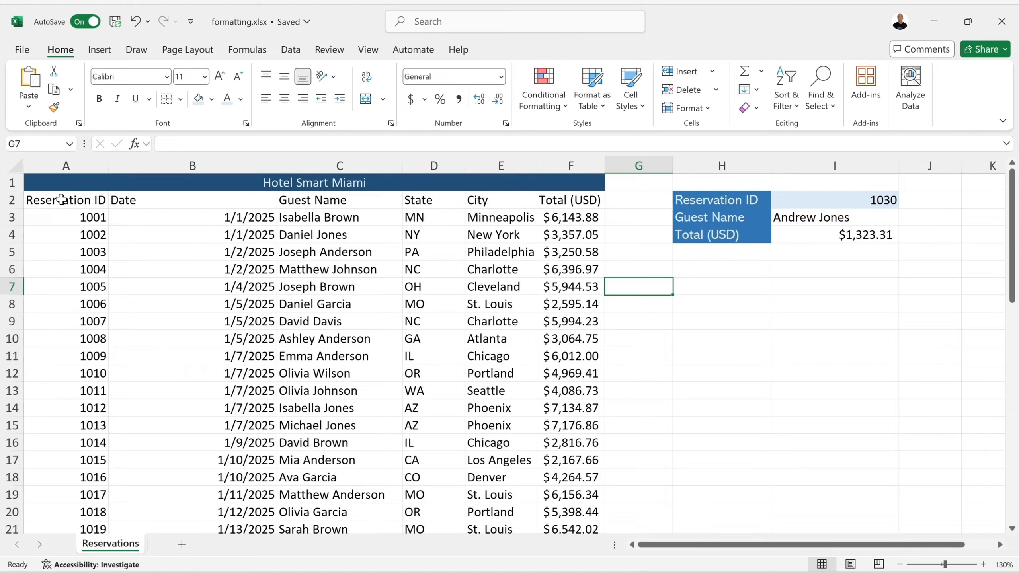
# Step: Copy the formatting of the Total (USD) label in H4 onto the table headers A2:F2 with Format Painter
pyautogui.moveTo(43, 200); pyautogui.dragTo(569, 200)
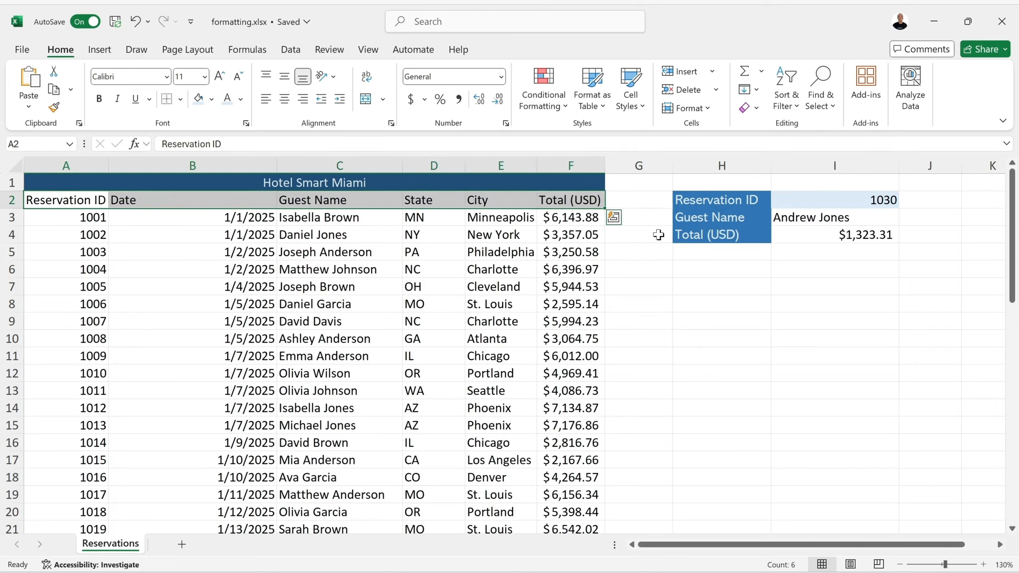
pyautogui.click(753, 227)
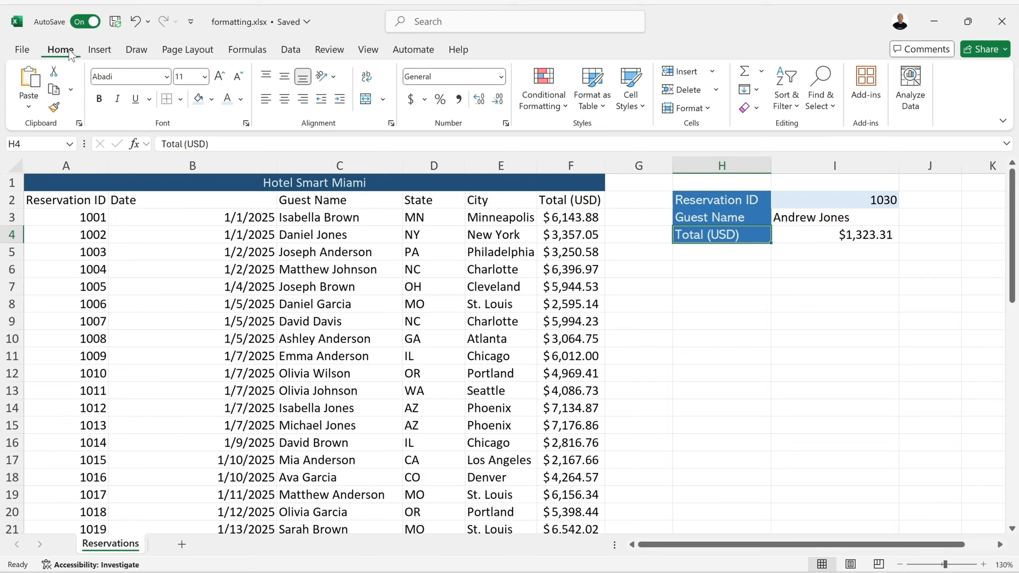
pyautogui.click(54, 109)
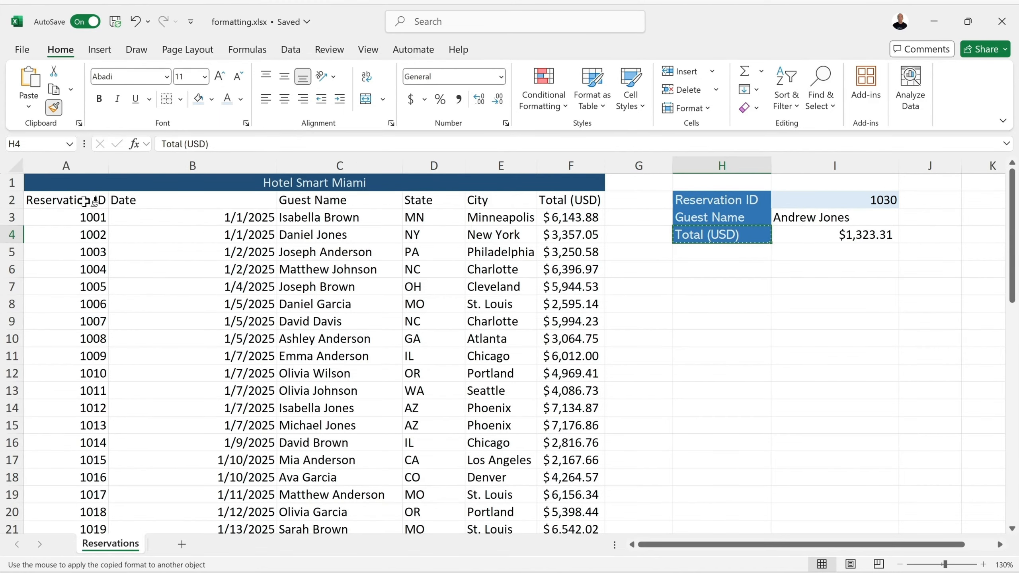
pyautogui.moveTo(61, 199); pyautogui.dragTo(558, 202)
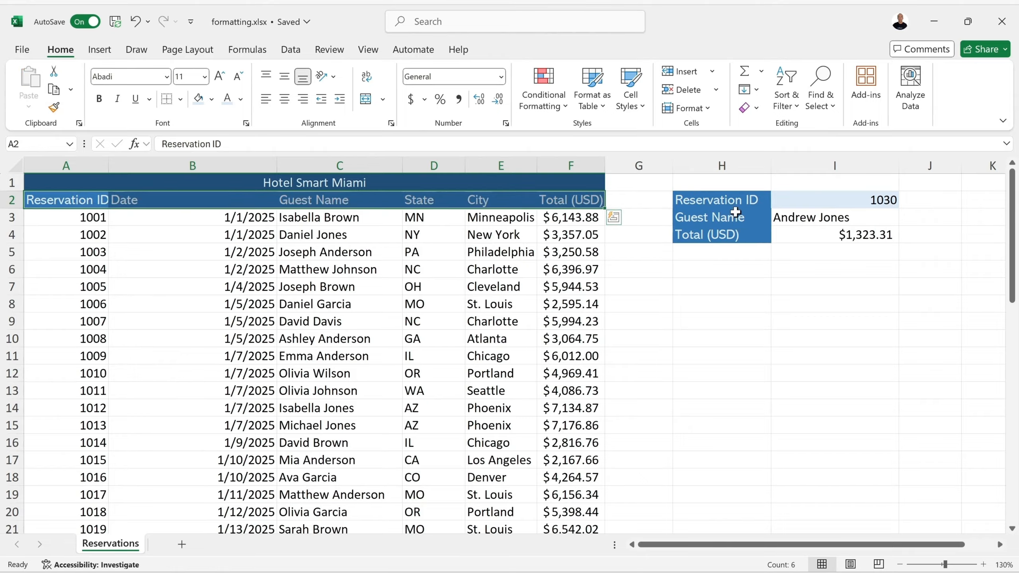
pyautogui.click(684, 255)
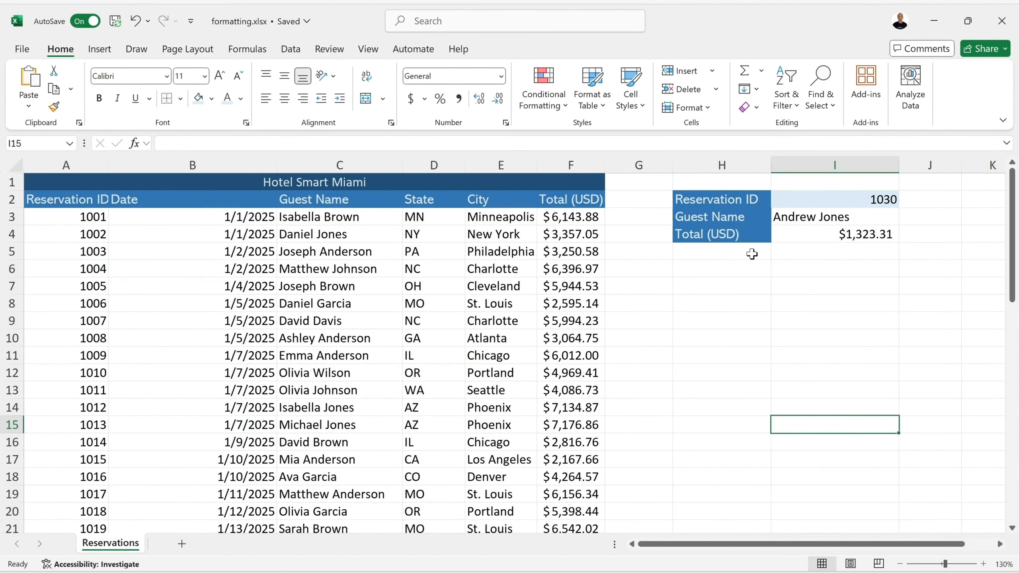
pyautogui.click(732, 280)
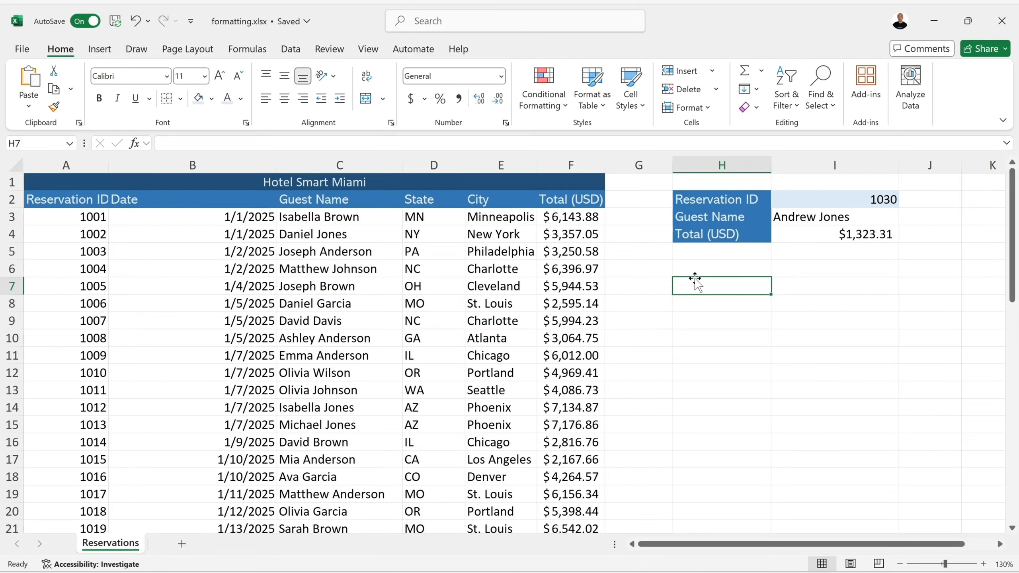
# Step: Increase the height of title row 1 to nearly double
pyautogui.click(149, 183)
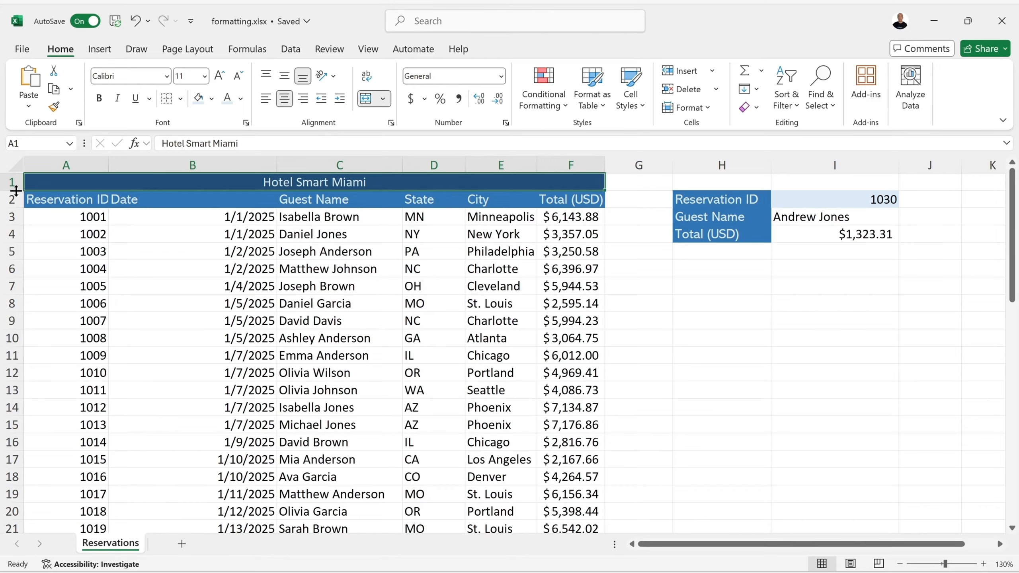
pyautogui.moveTo(15, 191); pyautogui.dragTo(16, 190)
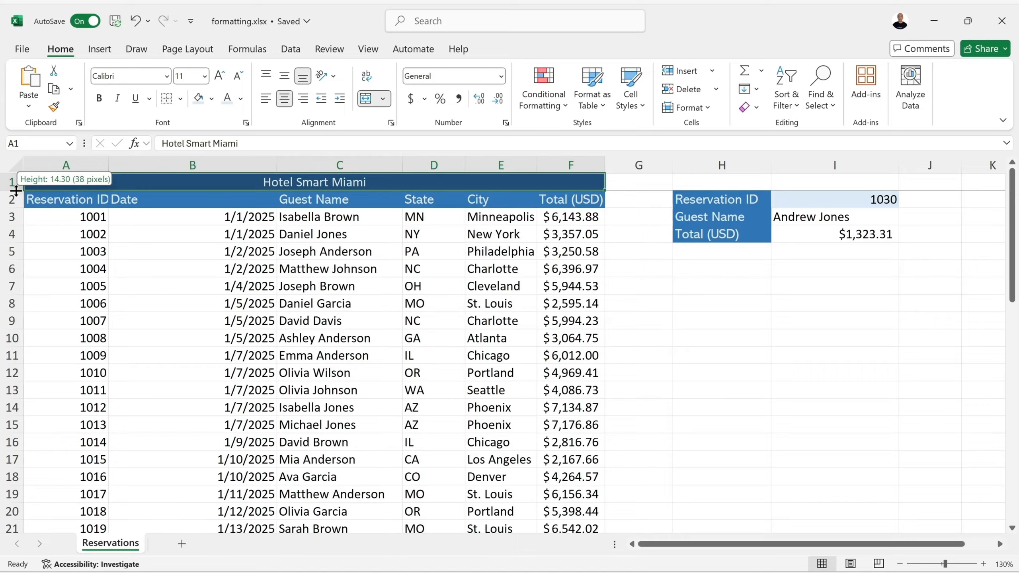
pyautogui.moveTo(16, 191); pyautogui.dragTo(16, 202)
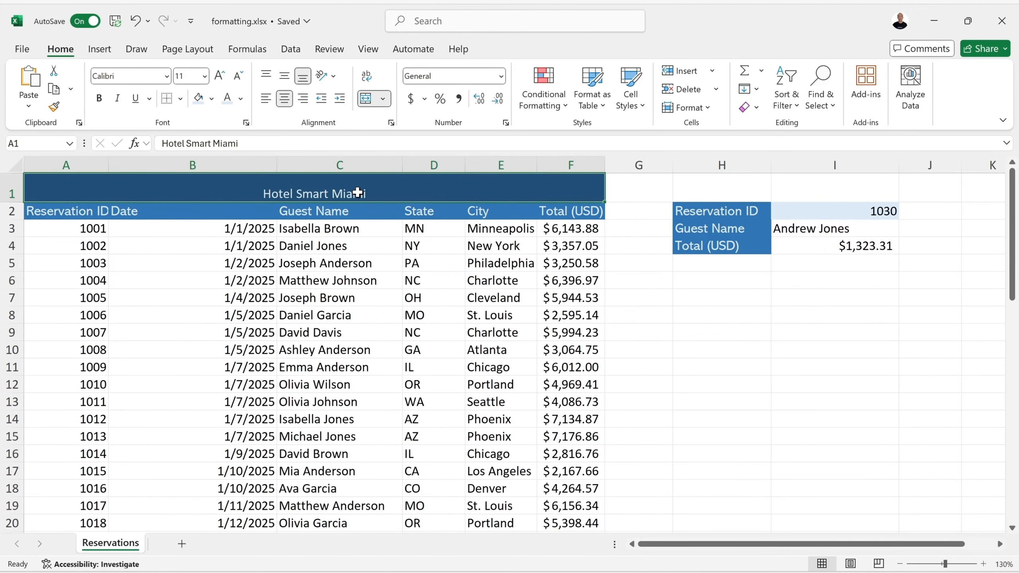
pyautogui.moveTo(14, 201)
pyautogui.mouseDown()
pyautogui.moveTo(13, 181)
pyautogui.moveTo(3, 203)
pyautogui.mouseUp()
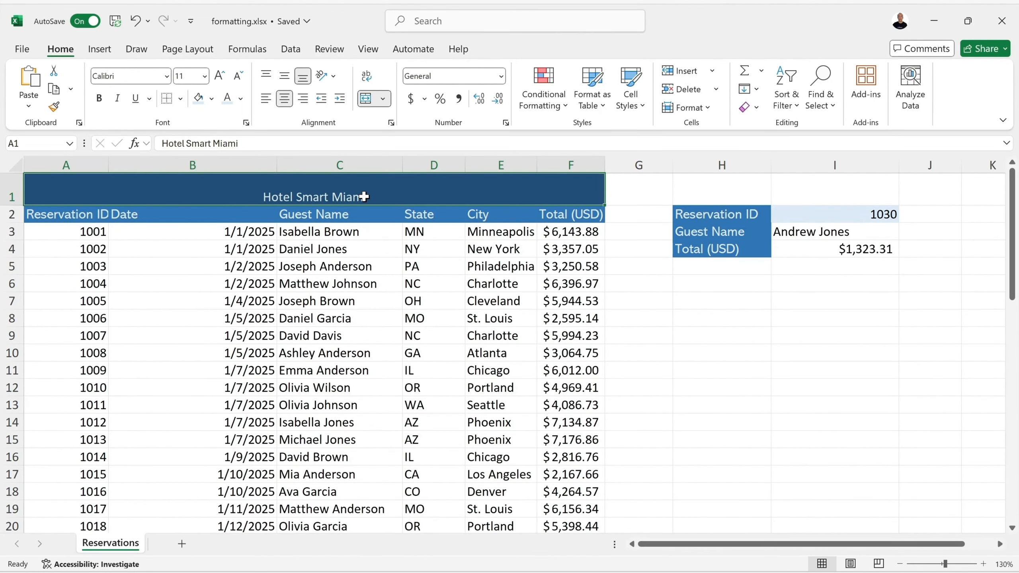
# Step: Set the Hotel Smart Miami title to Abadi at size 18 and align it vertically in the middle
pyautogui.click(204, 77)
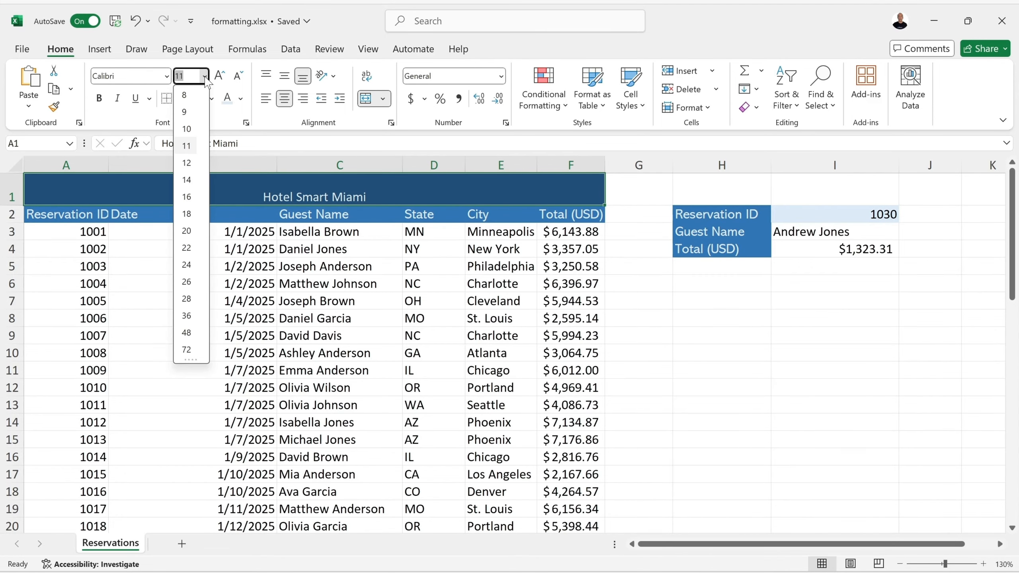
pyautogui.click(187, 214)
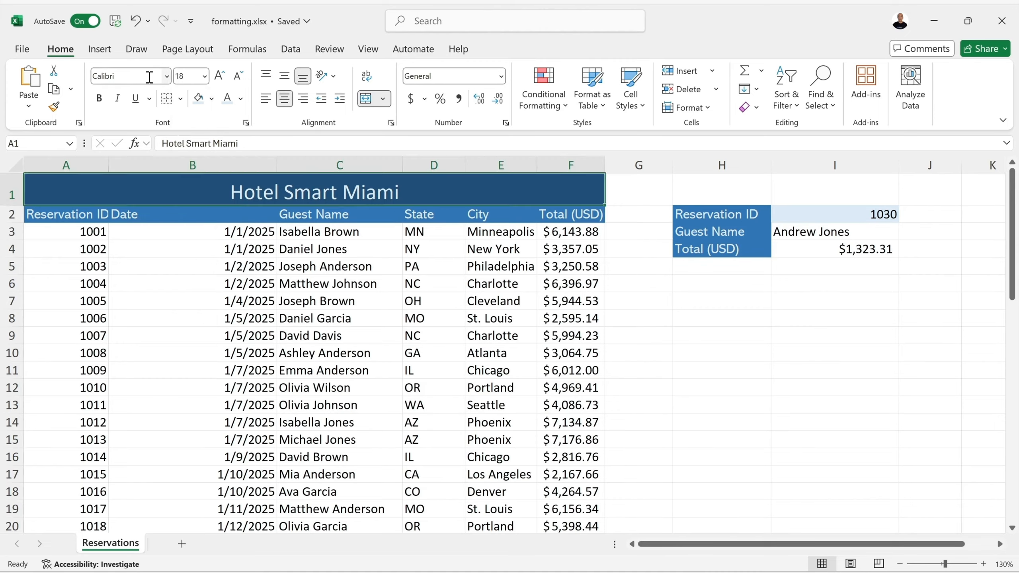
pyautogui.click(166, 76)
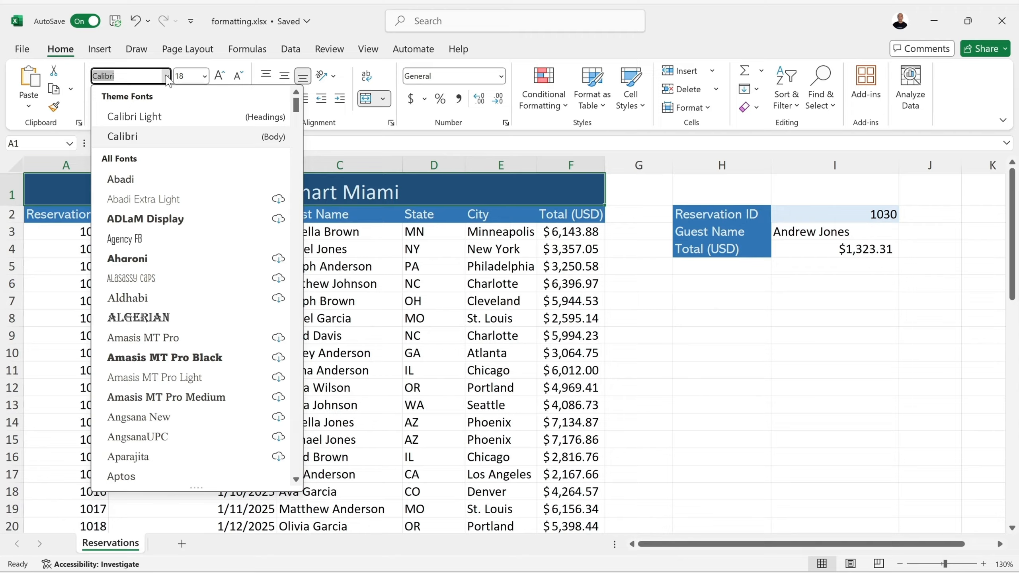
pyautogui.click(159, 181)
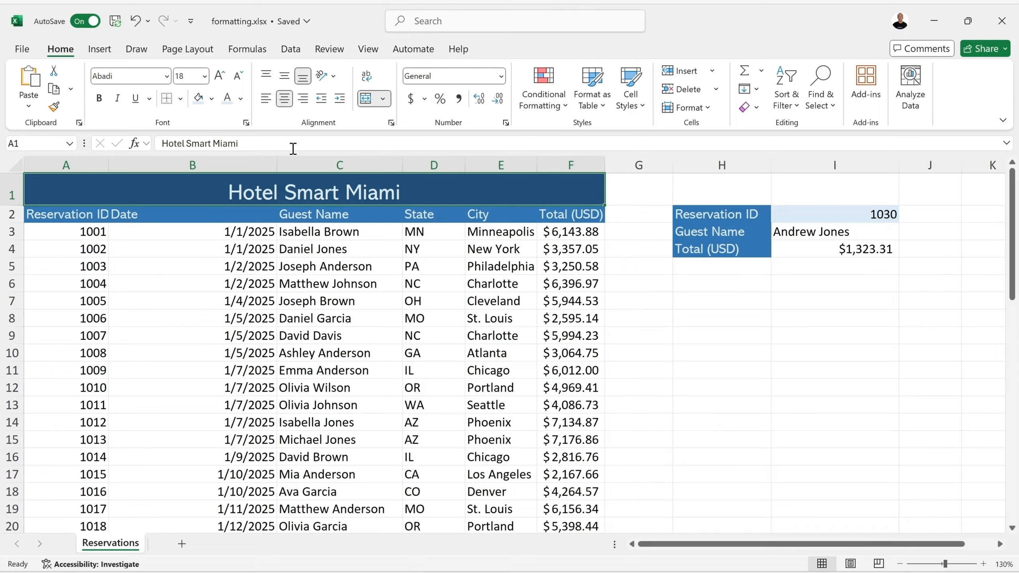
pyautogui.click(285, 77)
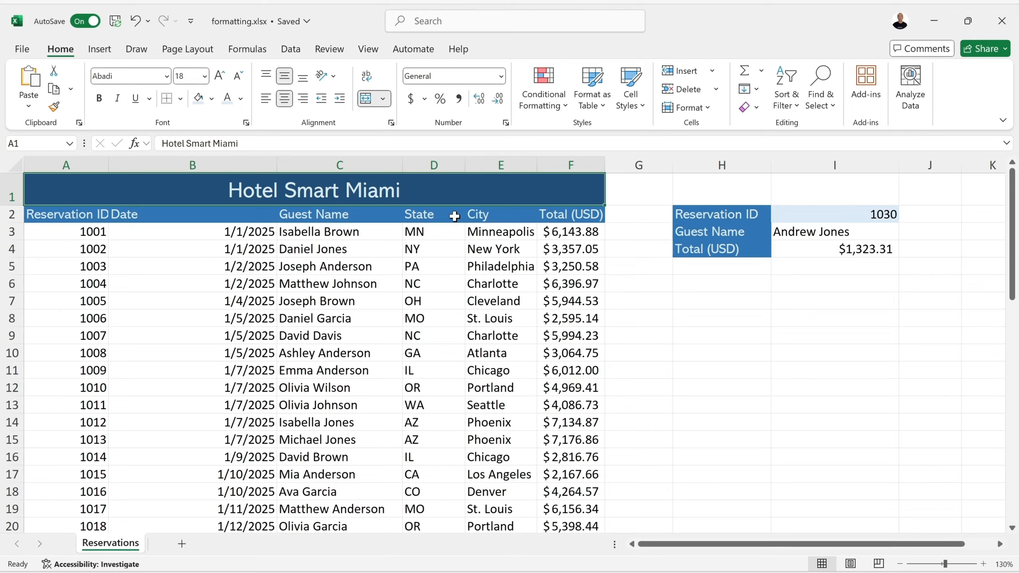
# Step: Narrow the Date column to less than half its width
pyautogui.click(638, 232)
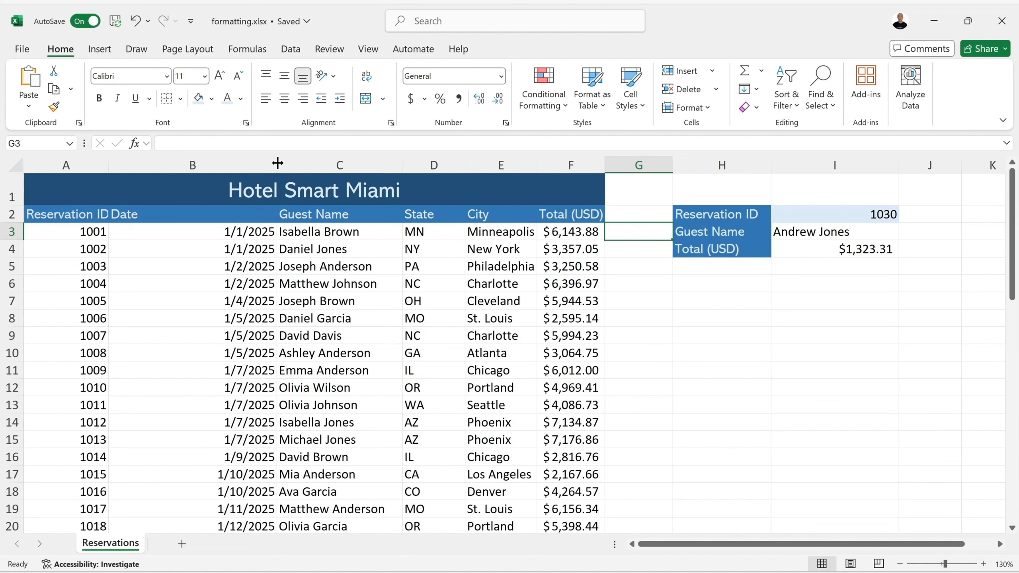
pyautogui.moveTo(277, 163); pyautogui.dragTo(182, 163)
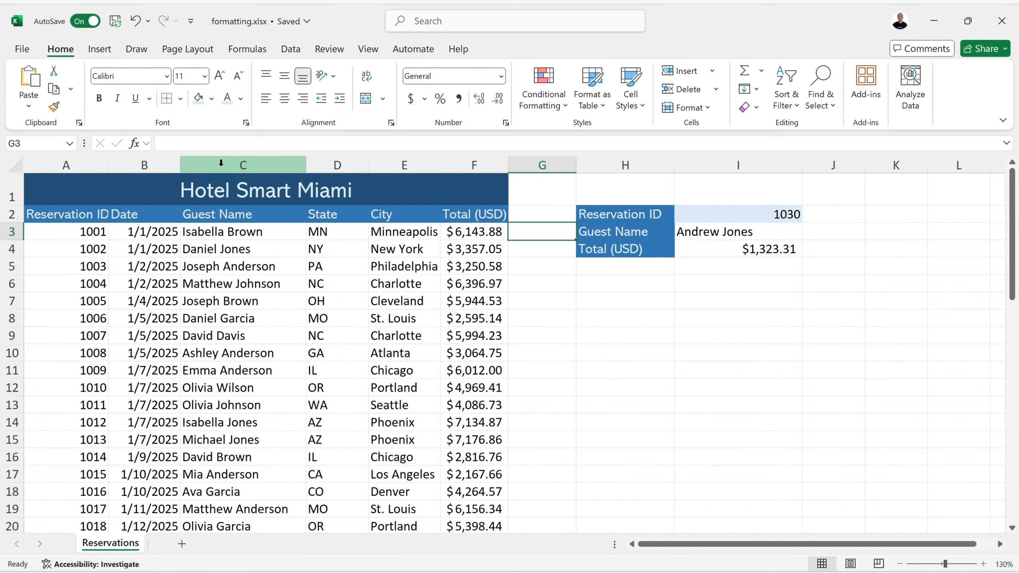
# Step: Widen columns A through F to one equal width and AutoFit their column widths to the contents
pyautogui.click(49, 160)
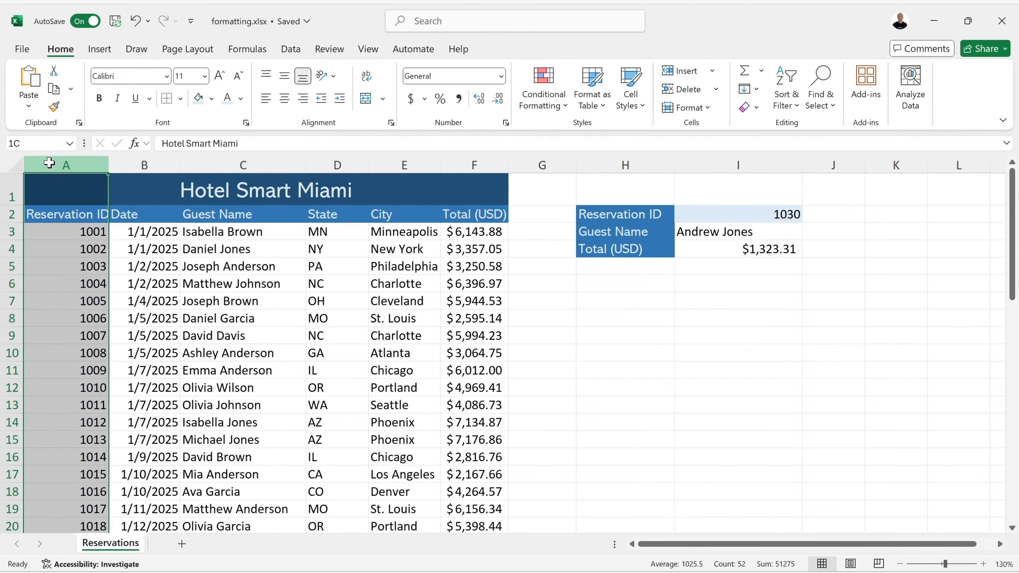
pyautogui.moveTo(50, 162); pyautogui.dragTo(452, 168)
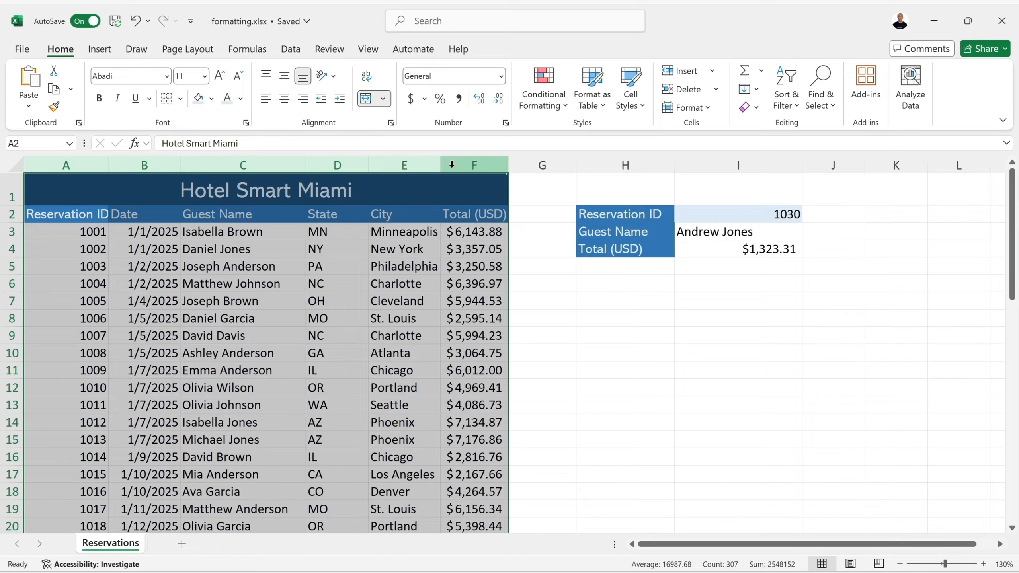
pyautogui.moveTo(445, 167); pyautogui.dragTo(512, 168)
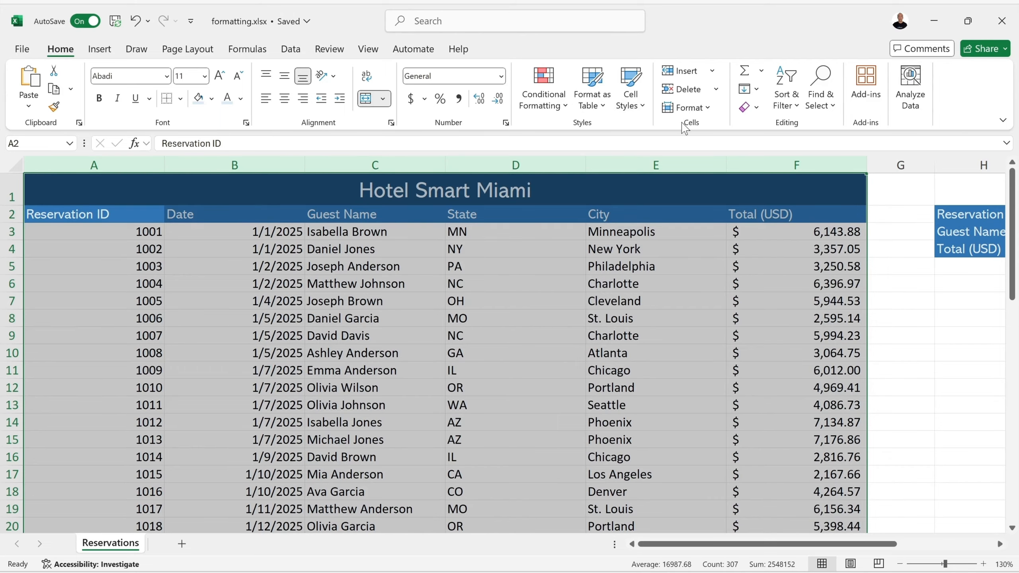
pyautogui.click(708, 108)
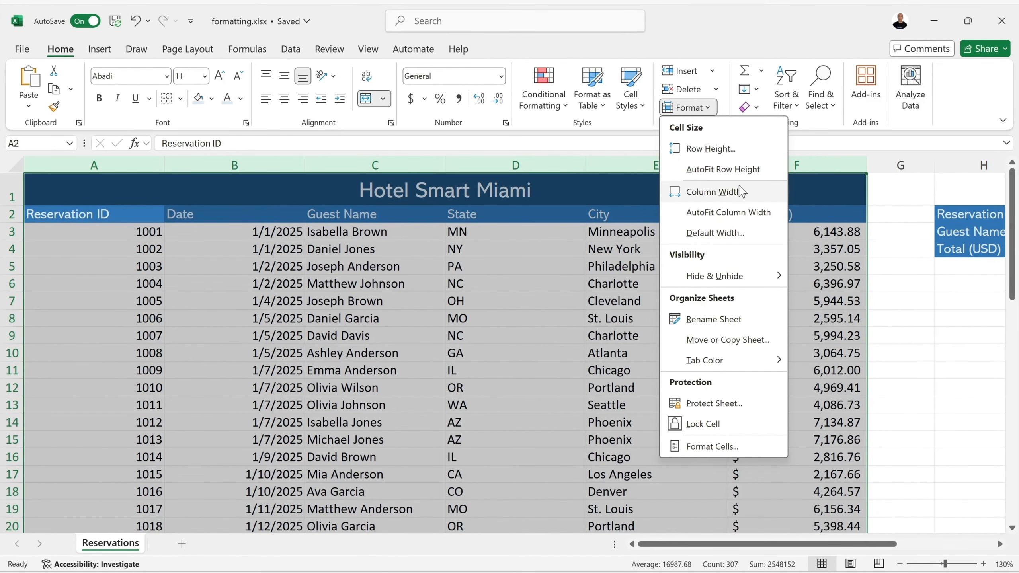
pyautogui.click(750, 219)
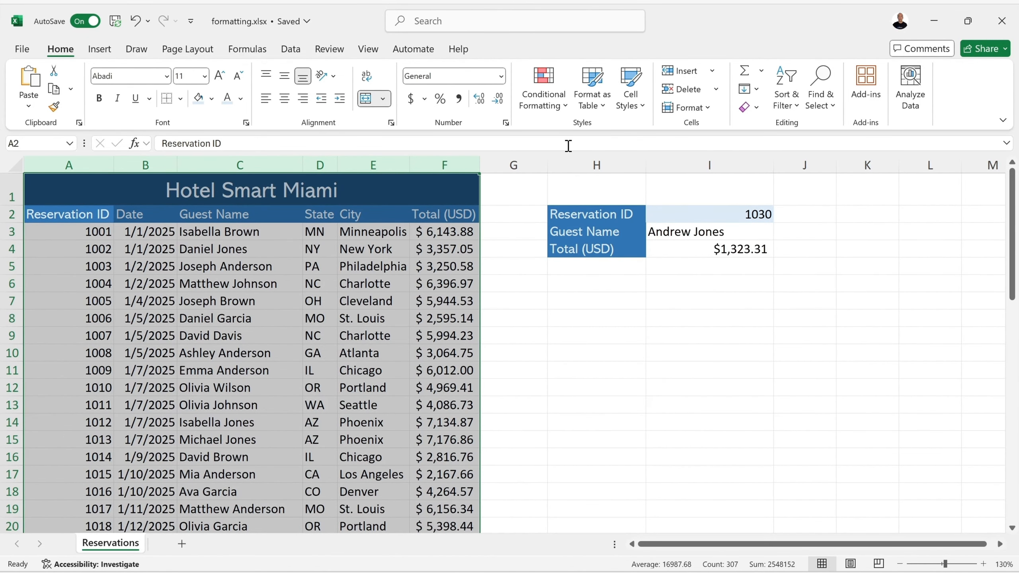
pyautogui.click(709, 112)
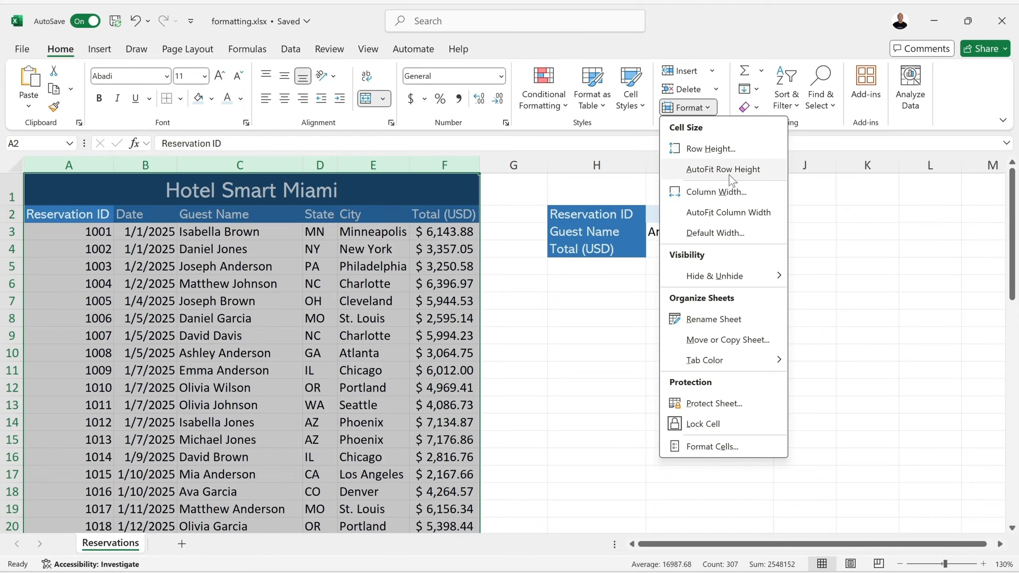
pyautogui.press('Escape')
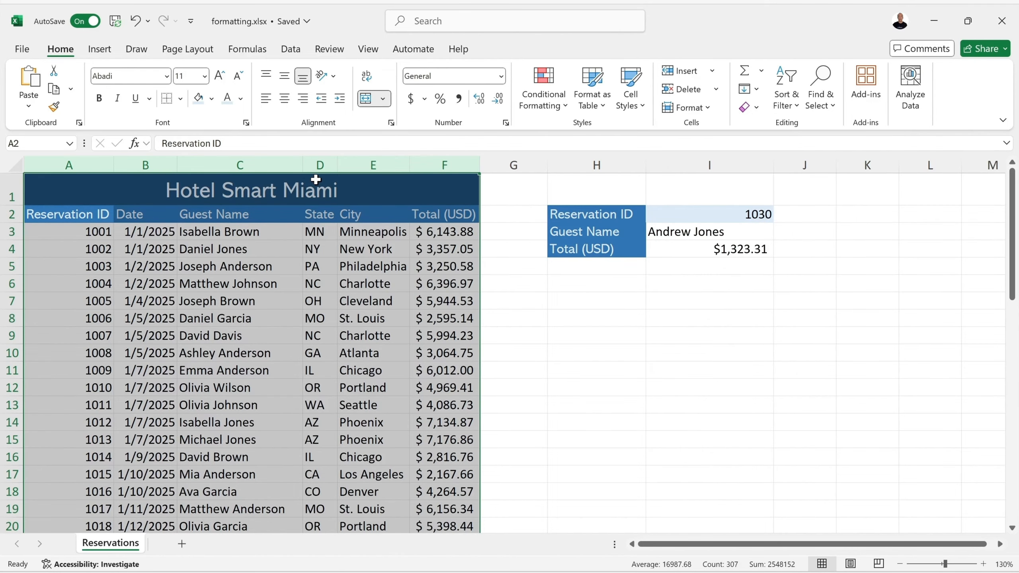
# Step: Shrink columns A through F to one equal narrow width and AutoFit them again
pyautogui.moveTo(302, 165); pyautogui.dragTo(231, 165)
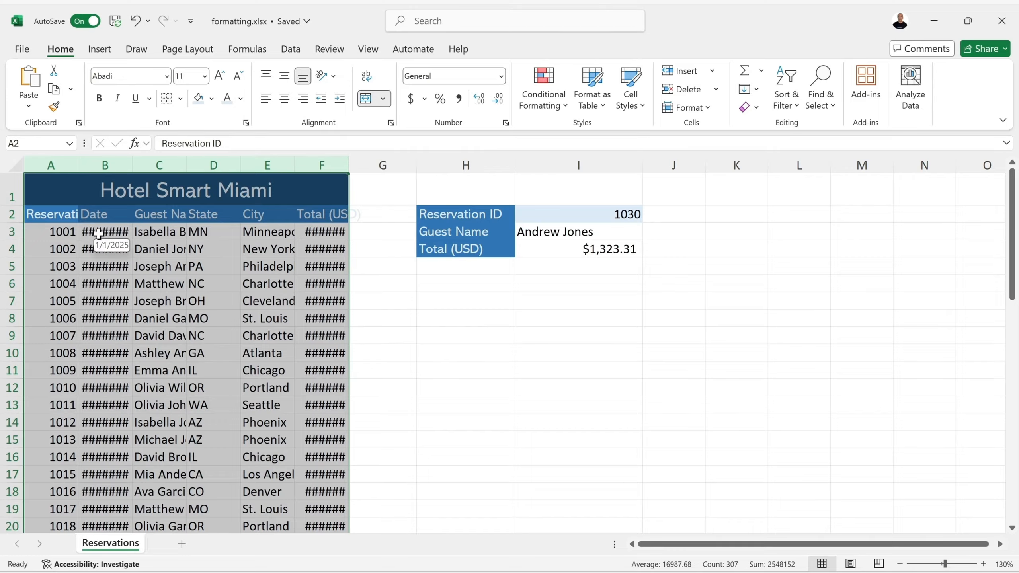
pyautogui.doubleClick(296, 164)
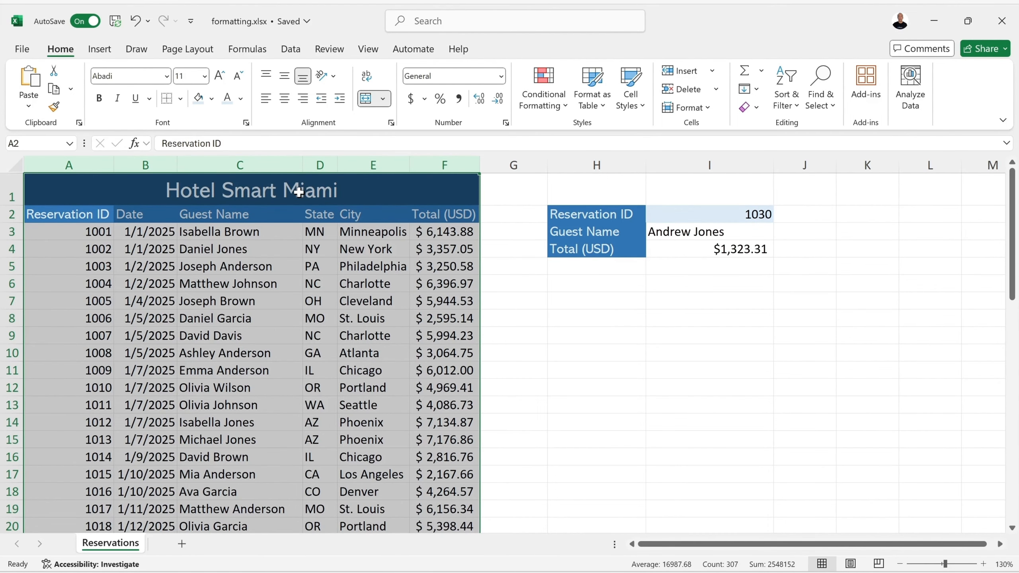
pyautogui.click(594, 289)
# Step: Narrow the table's Total (USD), Guest Name and Reservation ID columns individually until their contents no longer fit
pyautogui.moveTo(479, 165); pyautogui.dragTo(442, 165)
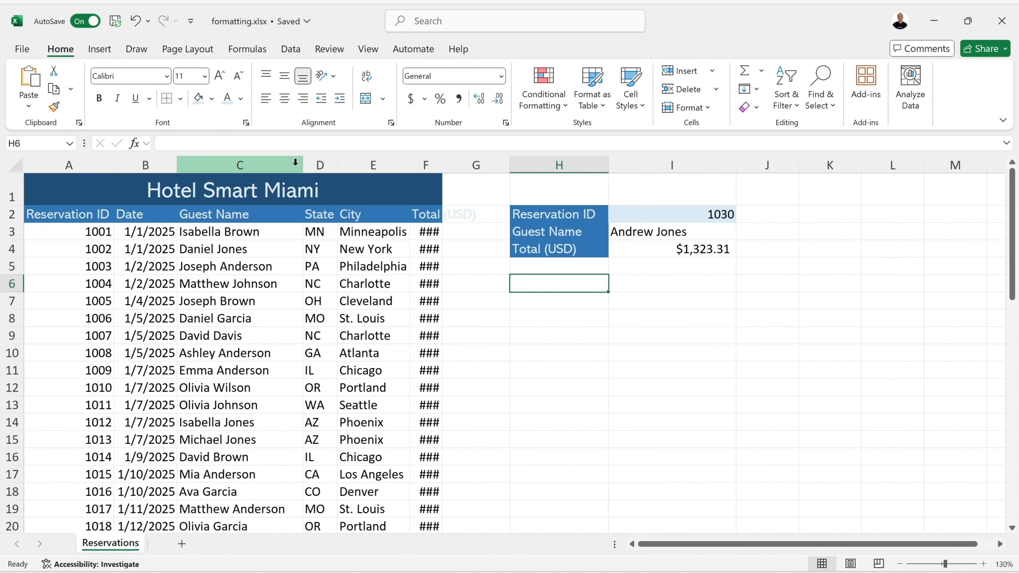
pyautogui.moveTo(303, 165); pyautogui.dragTo(238, 165)
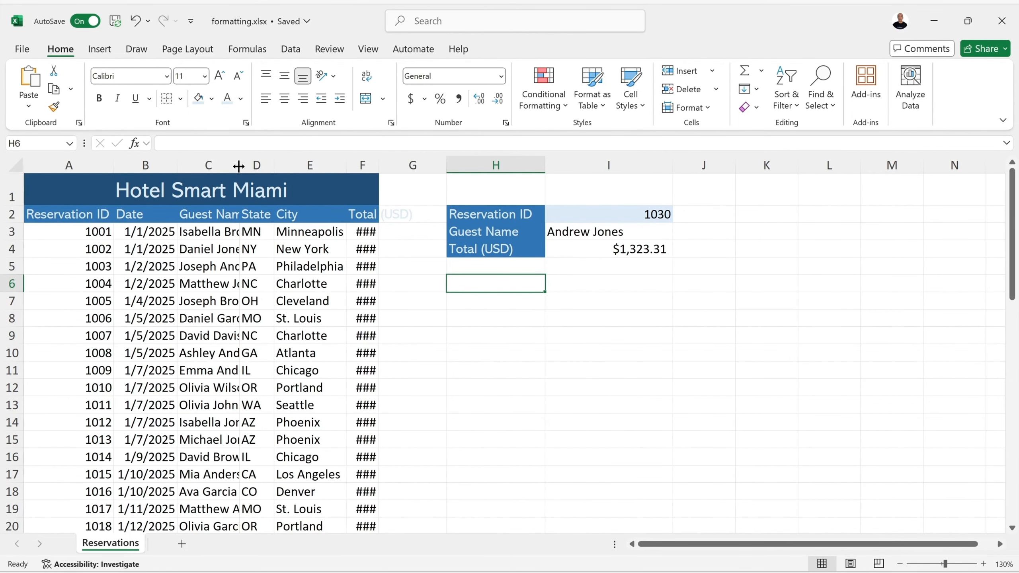
pyautogui.moveTo(113, 165); pyautogui.dragTo(62, 165)
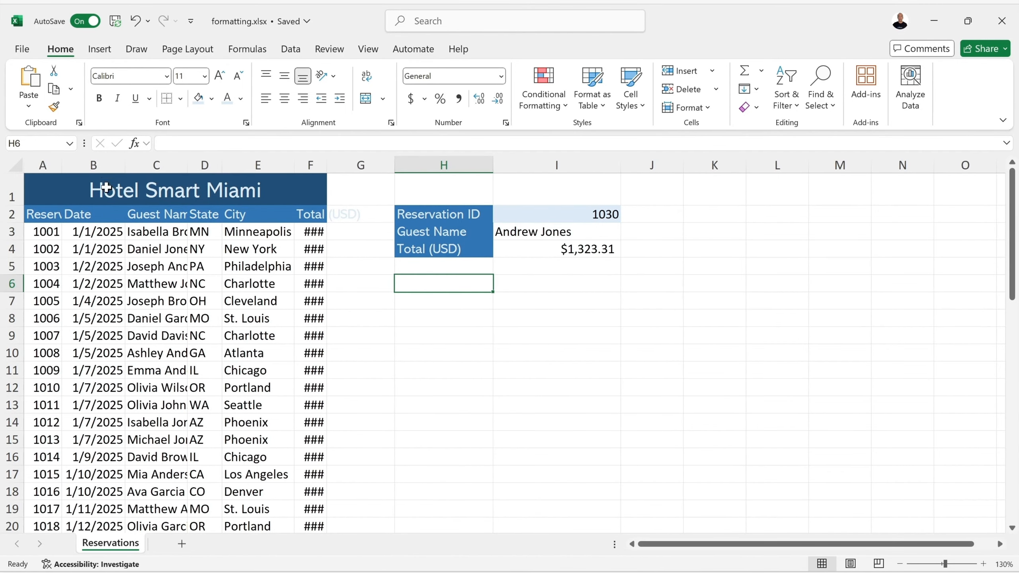
# Step: AutoFit the widths of columns A through F together from a column header boundary
pyautogui.click(43, 161)
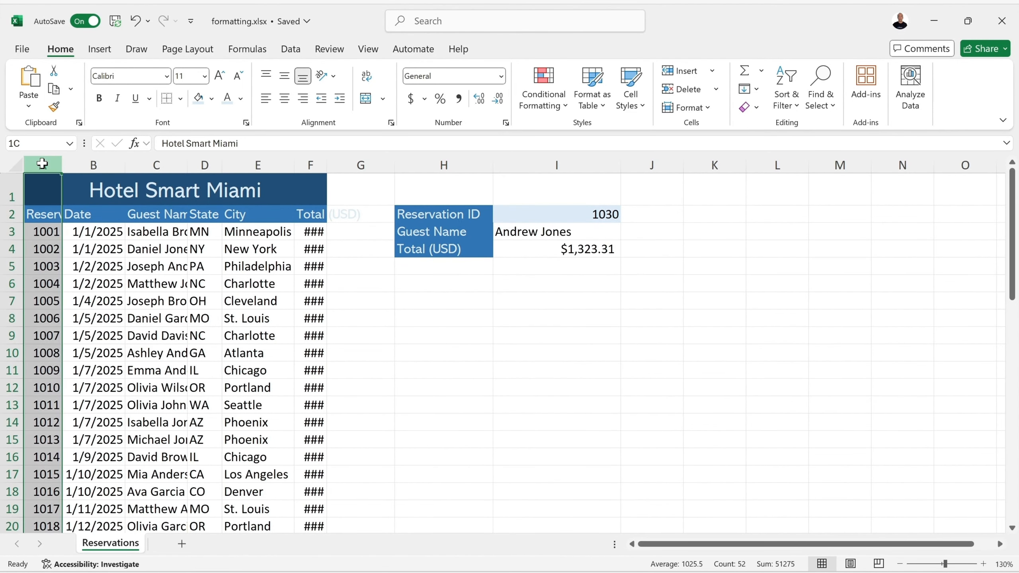
pyautogui.moveTo(42, 164); pyautogui.dragTo(309, 162)
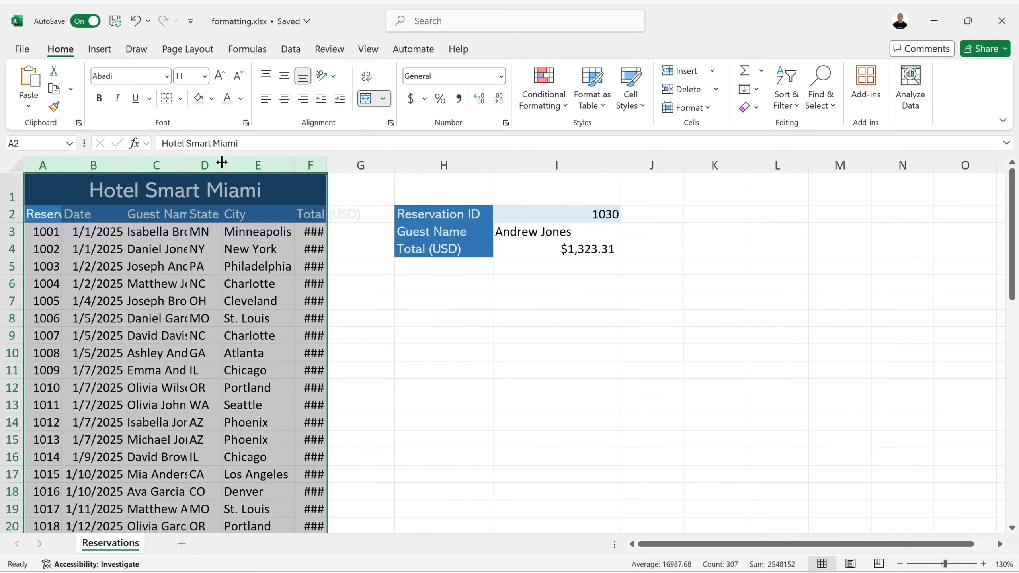
pyautogui.doubleClick(123, 162)
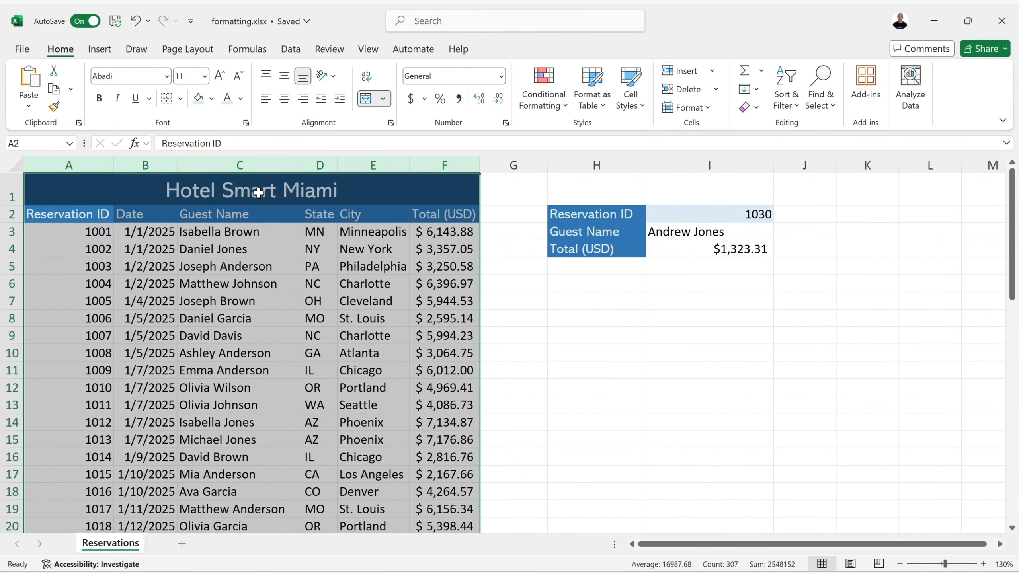
# Step: Stretch columns A through F to a uniform extra-wide size and reapply AutoFit Column Width
pyautogui.moveTo(410, 162); pyautogui.dragTo(489, 163)
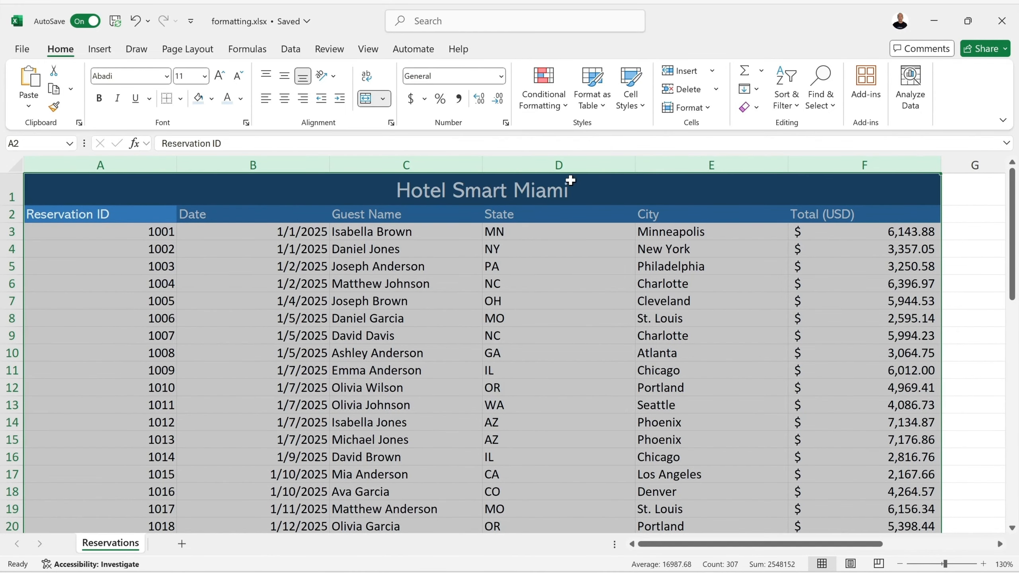
pyautogui.click(708, 108)
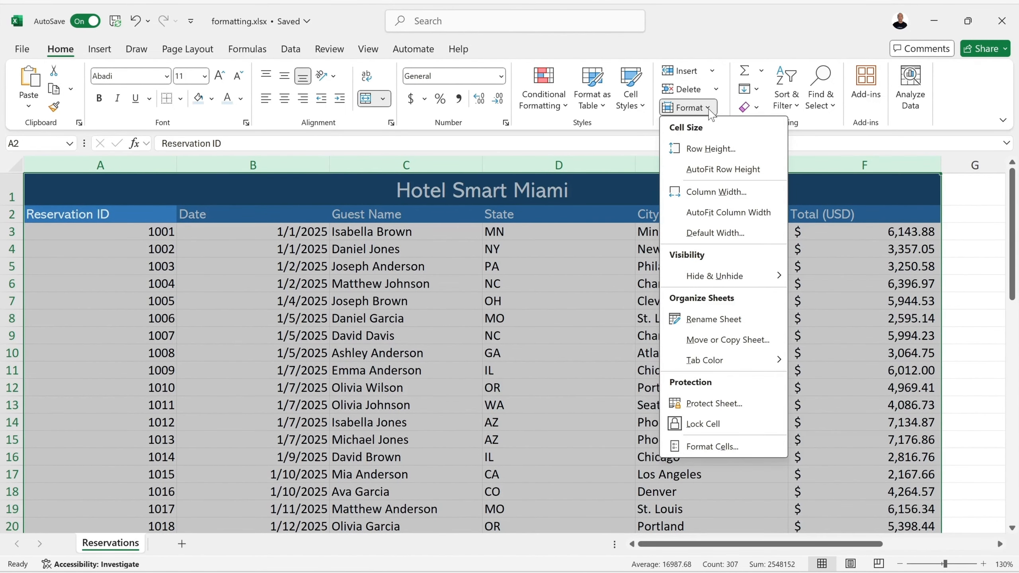
pyautogui.click(740, 215)
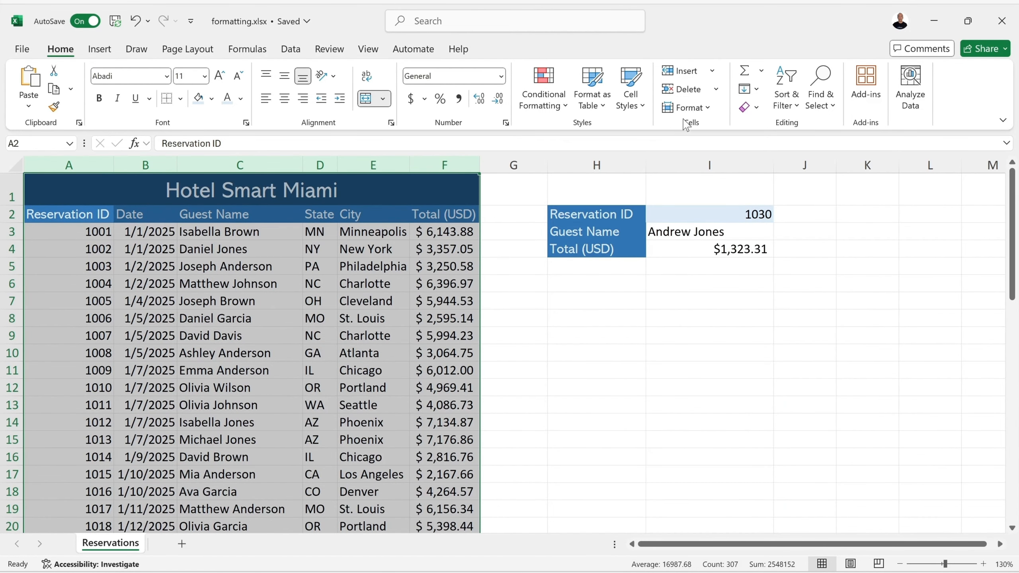
pyautogui.click(703, 112)
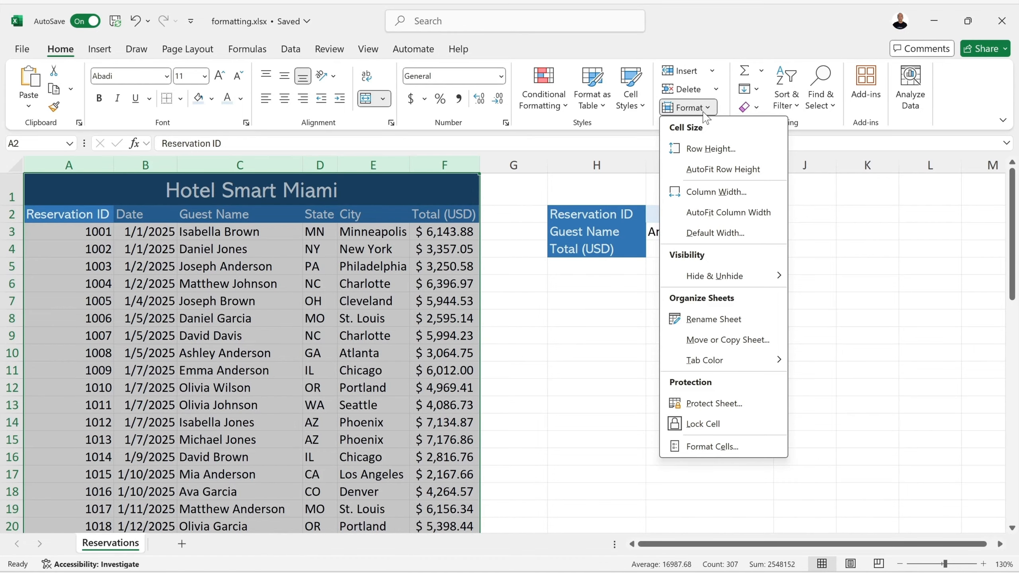
pyautogui.click(742, 235)
pyautogui.press('Escape')
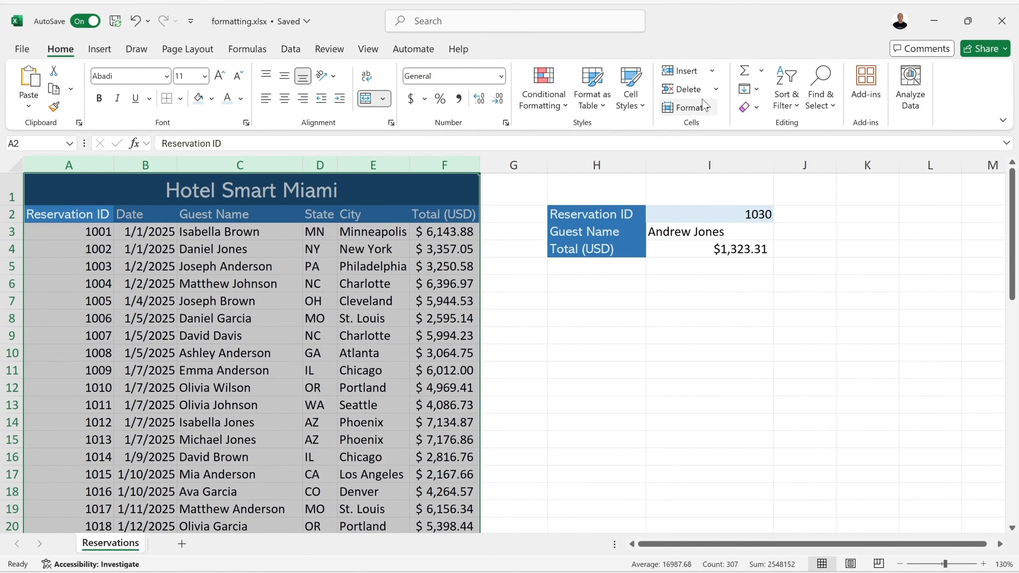
pyautogui.click(707, 108)
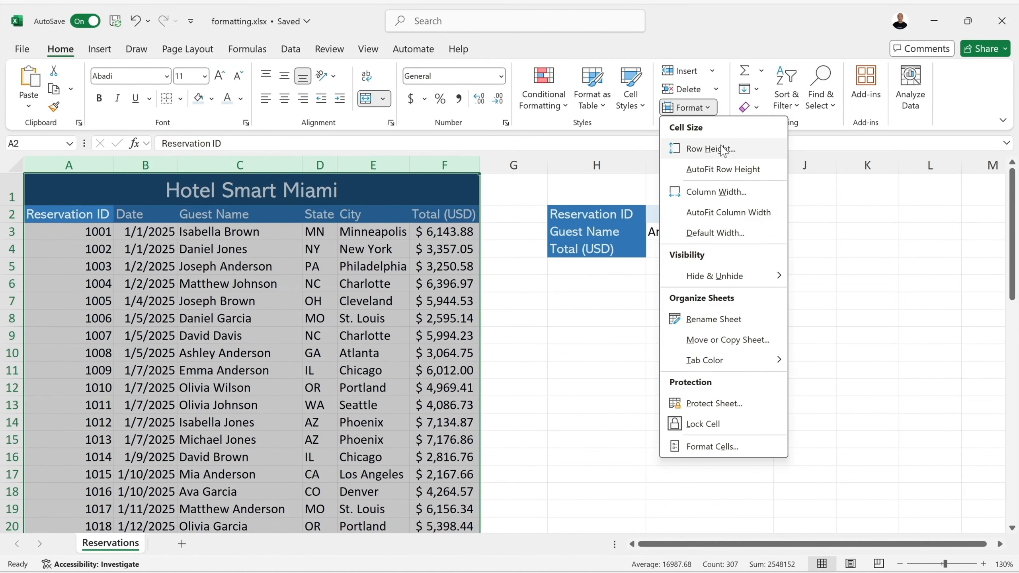
pyautogui.press('Escape')
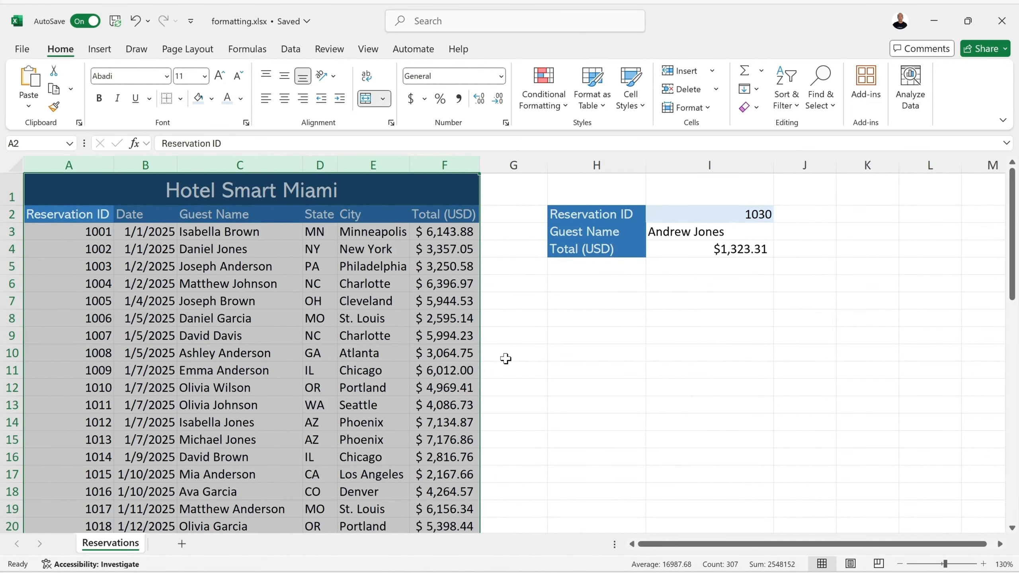
# Step: Deselect the columns and widen the Date column slightly to leave space before the dates
pyautogui.click(504, 355)
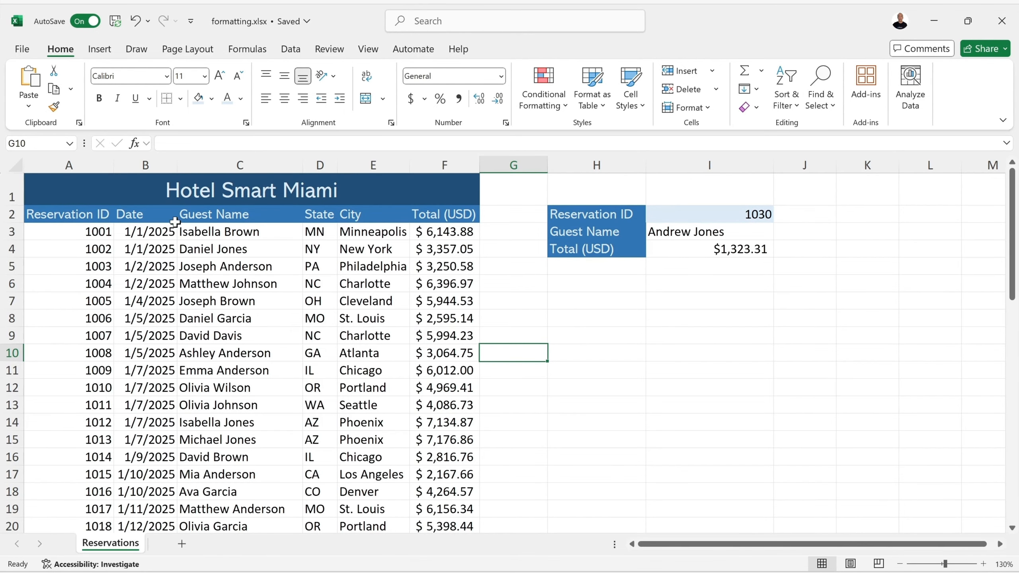
pyautogui.moveTo(178, 164); pyautogui.dragTo(191, 164)
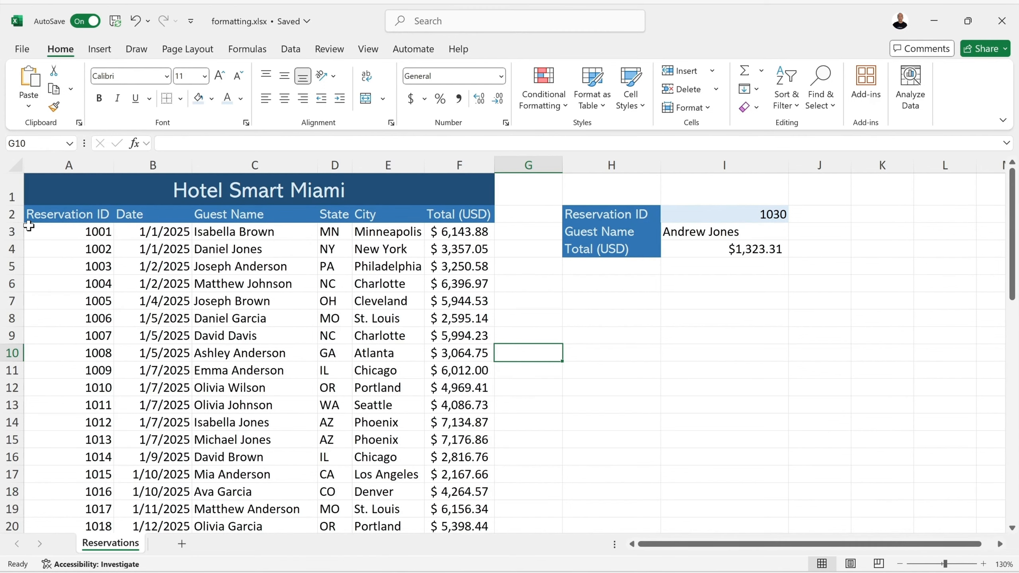
# Step: Enlarge the height of header row 2, AutoFit the heights of rows 1 and 2, and deselect them
pyautogui.moveTo(17, 222); pyautogui.dragTo(13, 297)
pyautogui.moveTo(12, 195); pyautogui.dragTo(11, 273)
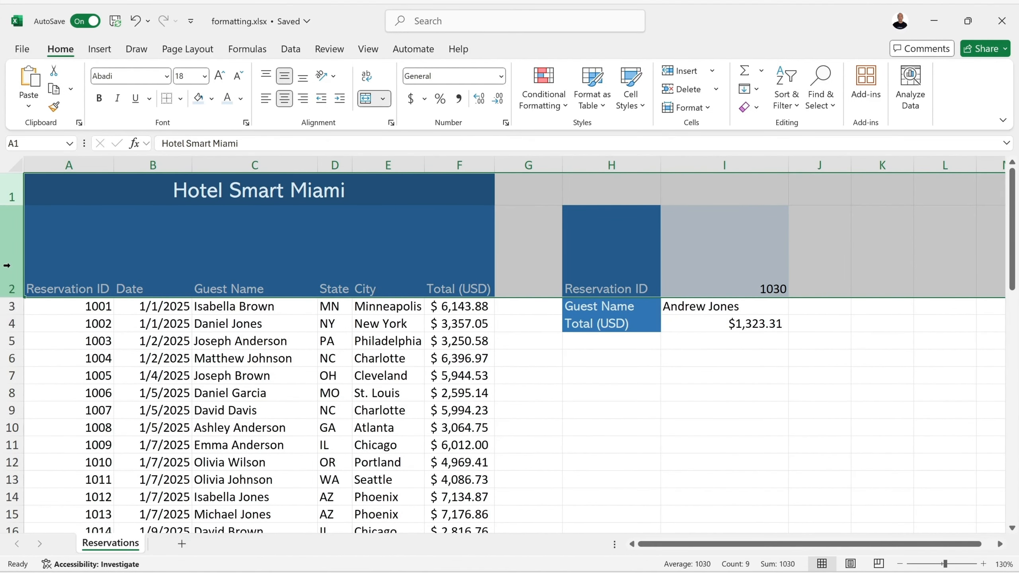
pyautogui.doubleClick(12, 298)
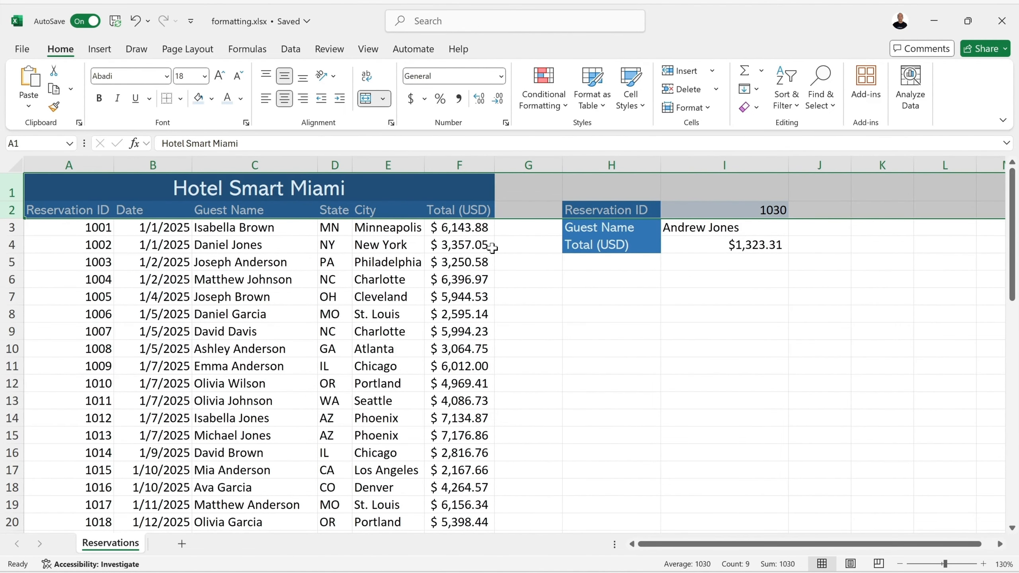
pyautogui.click(539, 230)
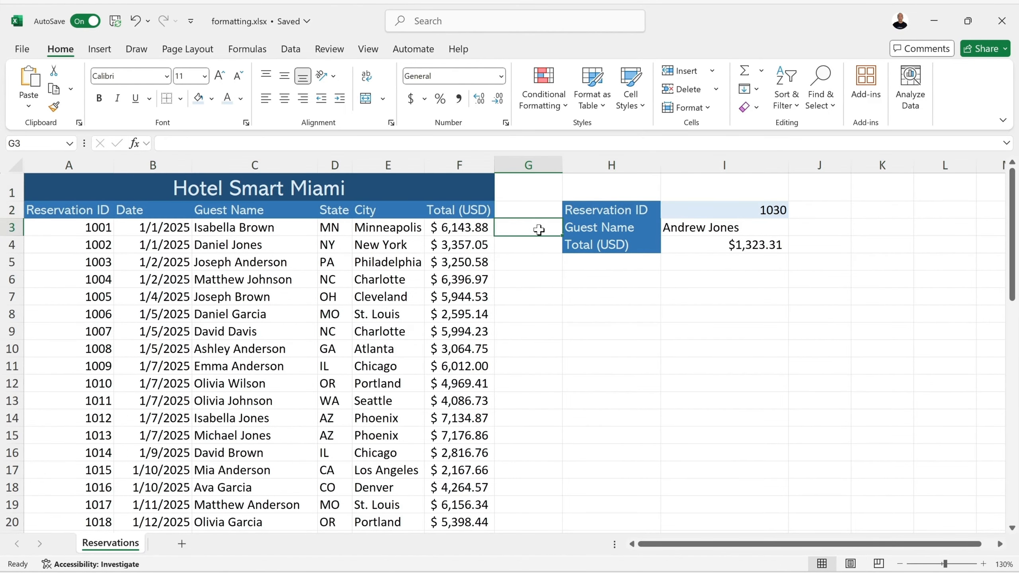
pyautogui.click(617, 279)
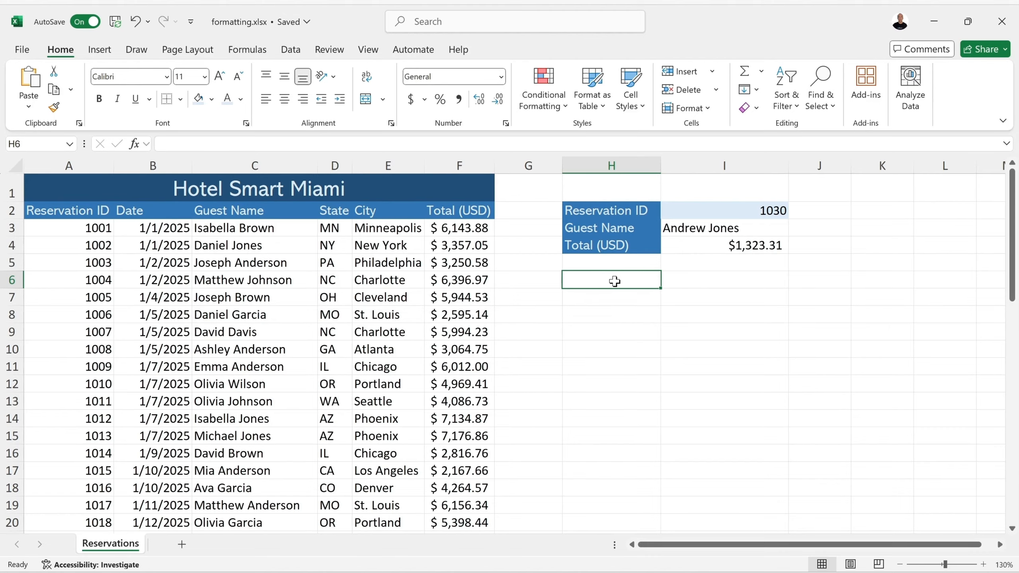
# Step: Insert an entire blank row at A6, above reservation 1004
pyautogui.click(140, 285)
pyautogui.click(52, 286)
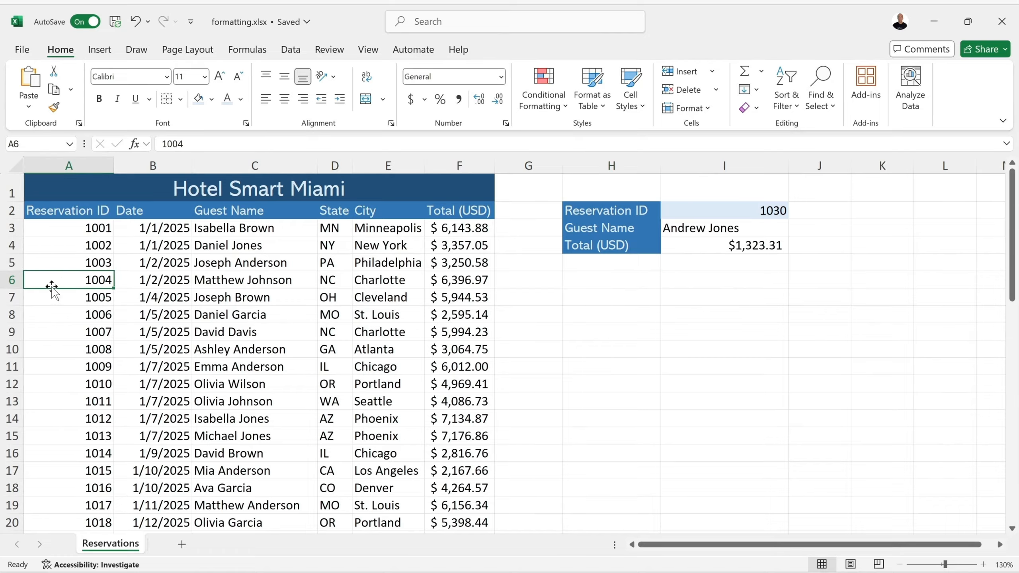
pyautogui.rightClick(71, 281)
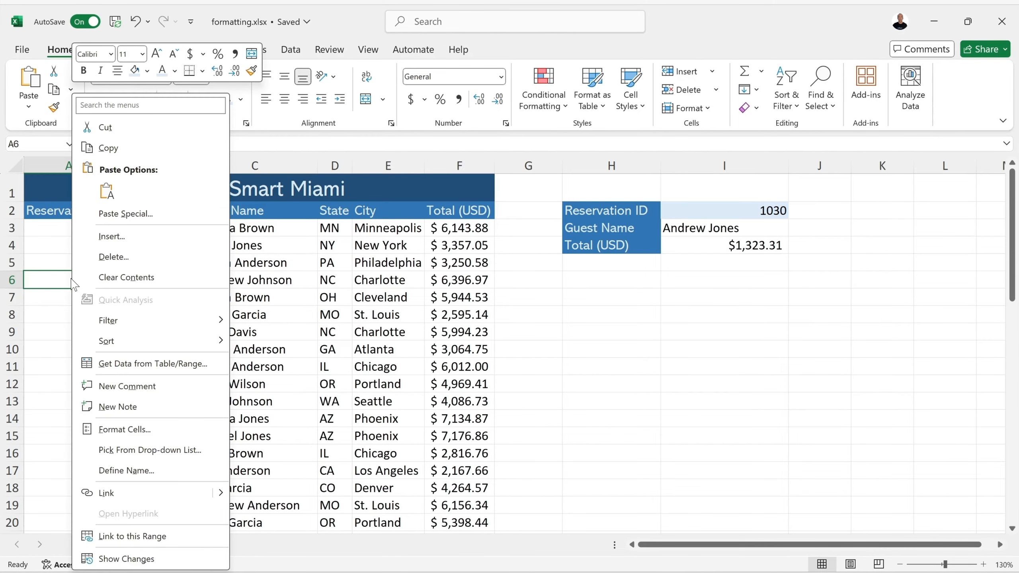
pyautogui.click(136, 237)
pyautogui.moveTo(120, 204); pyautogui.dragTo(200, 256)
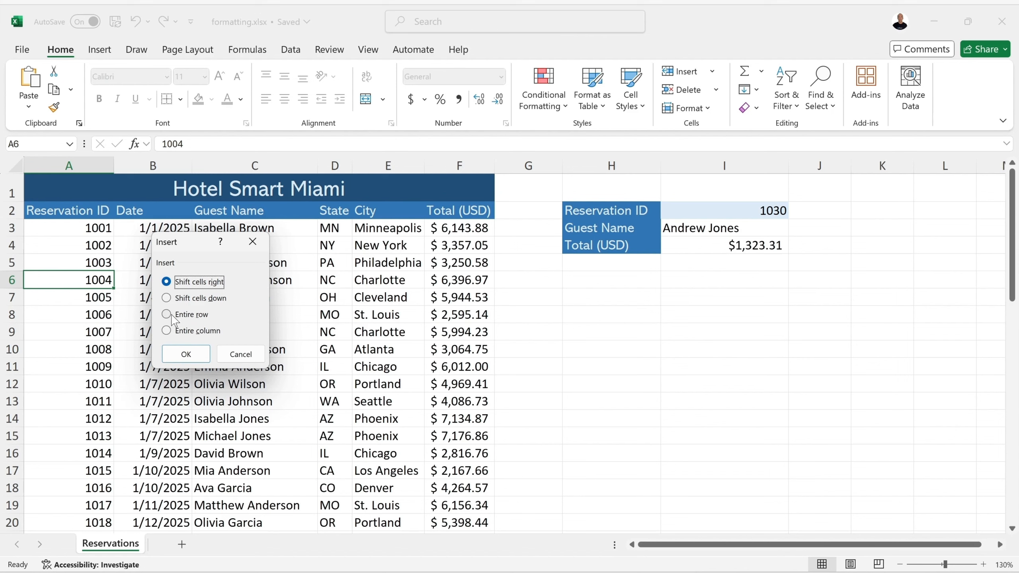
pyautogui.click(167, 315)
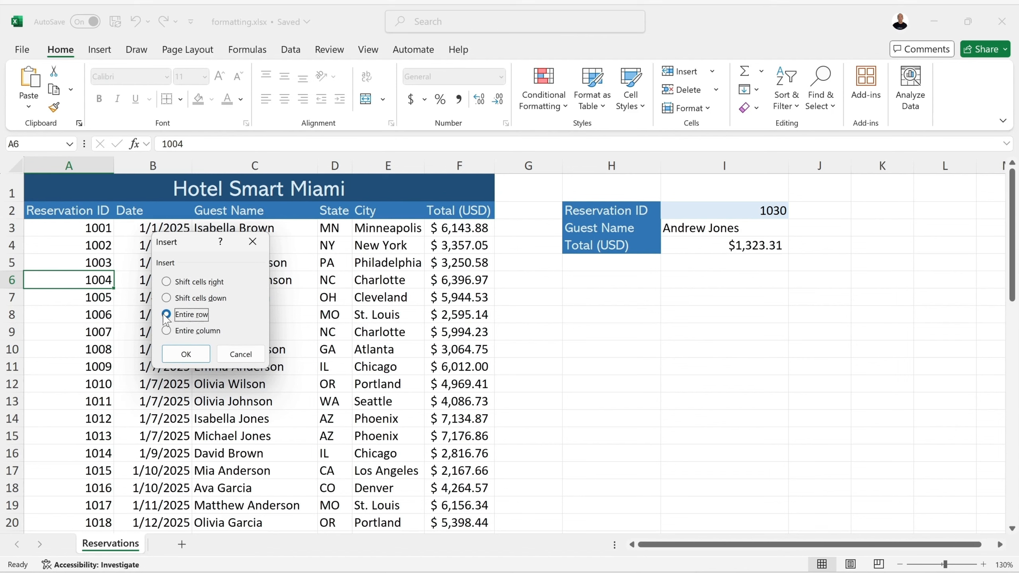
pyautogui.click(185, 355)
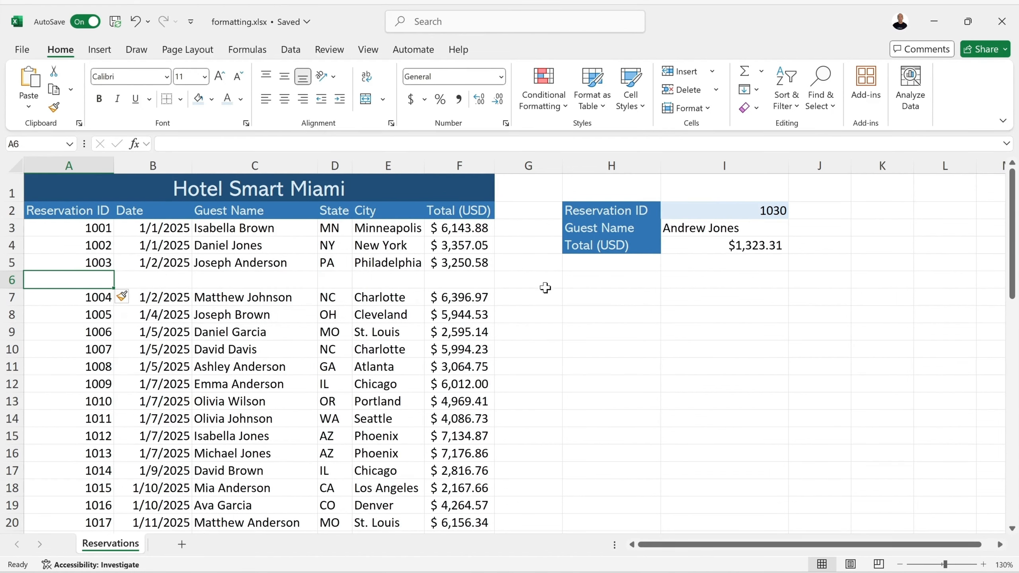
# Step: Undo the blank row inserted at row 6
pyautogui.click(137, 21)
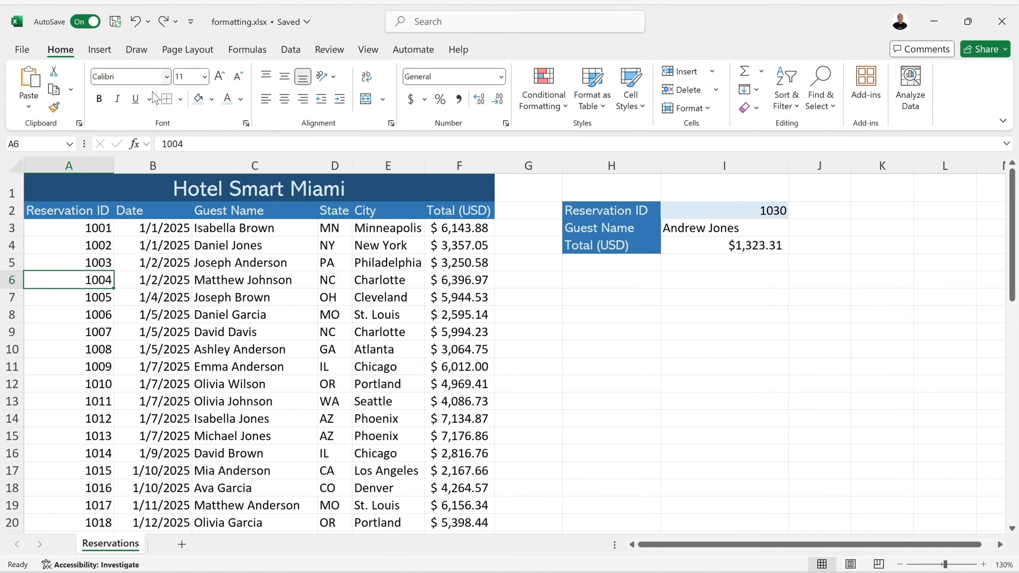
pyautogui.click(597, 228)
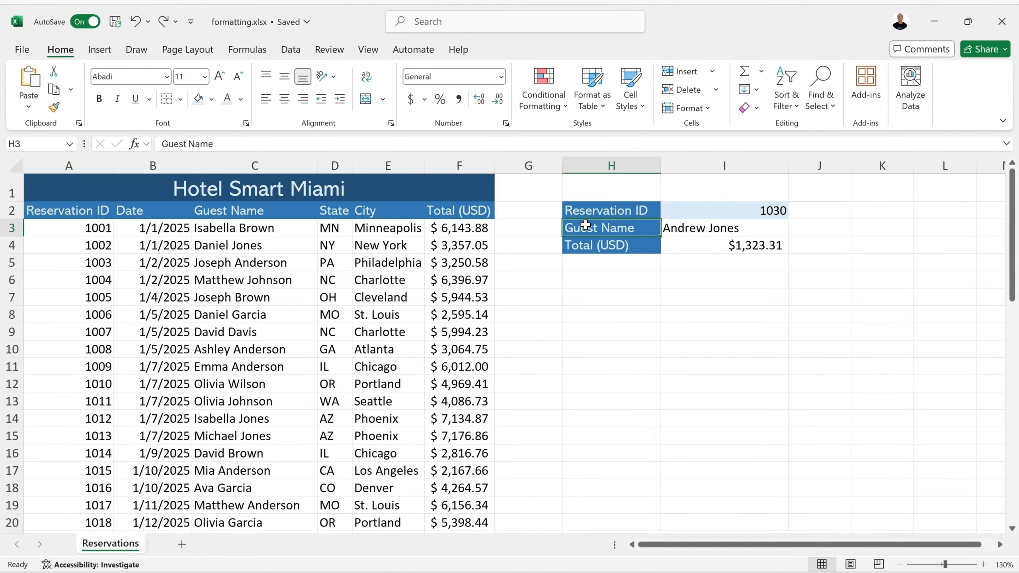
# Step: Insert an entire blank row at row 4 from cell A4, and undo the insertion
pyautogui.click(90, 249)
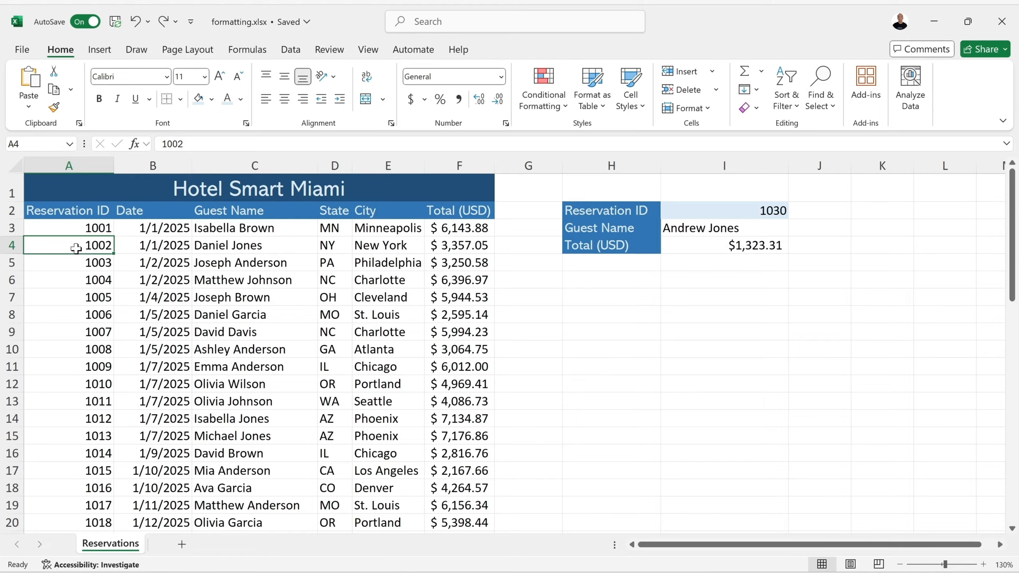
pyautogui.rightClick(76, 249)
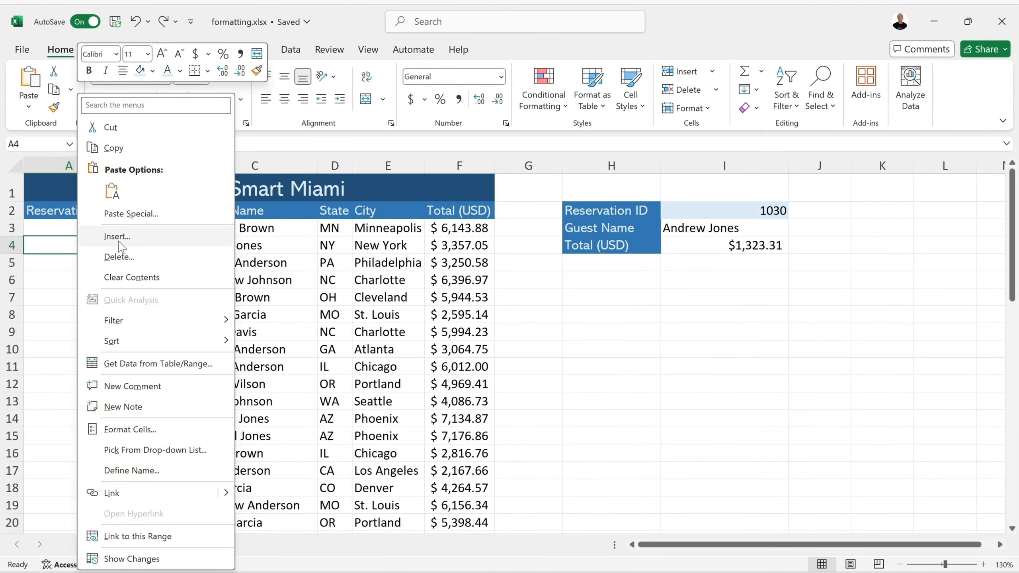
pyautogui.click(153, 243)
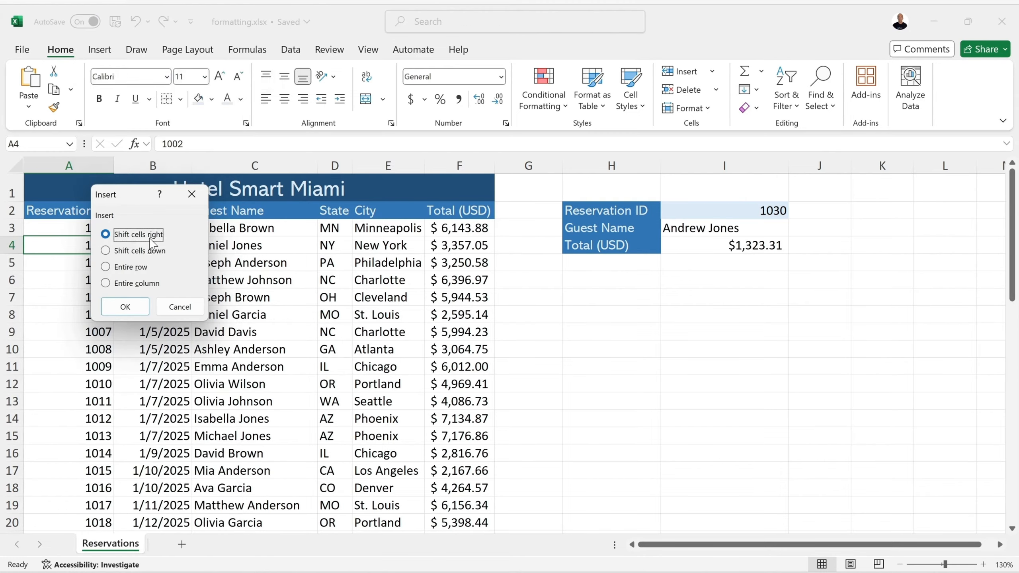
pyautogui.click(131, 268)
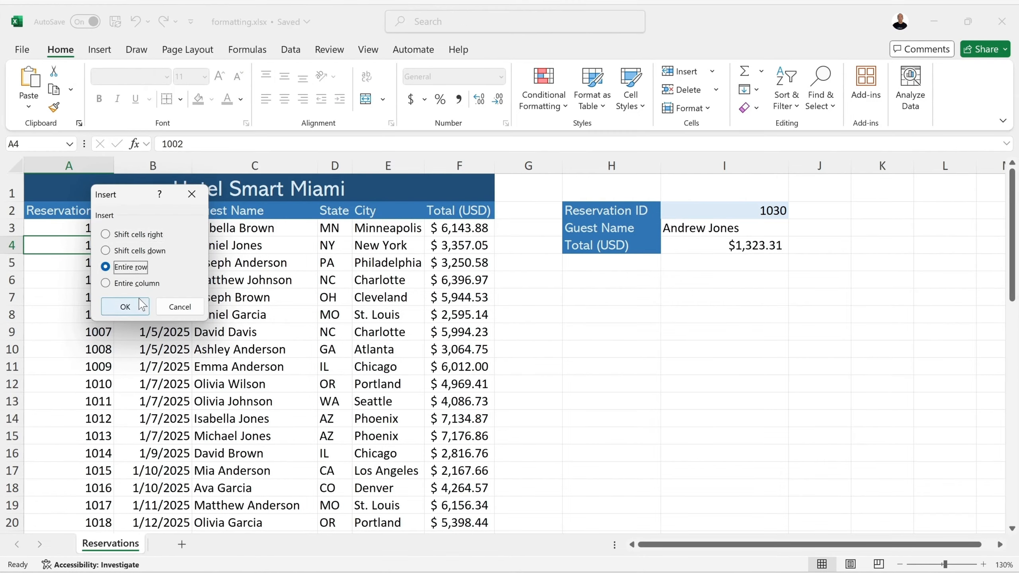
pyautogui.click(127, 305)
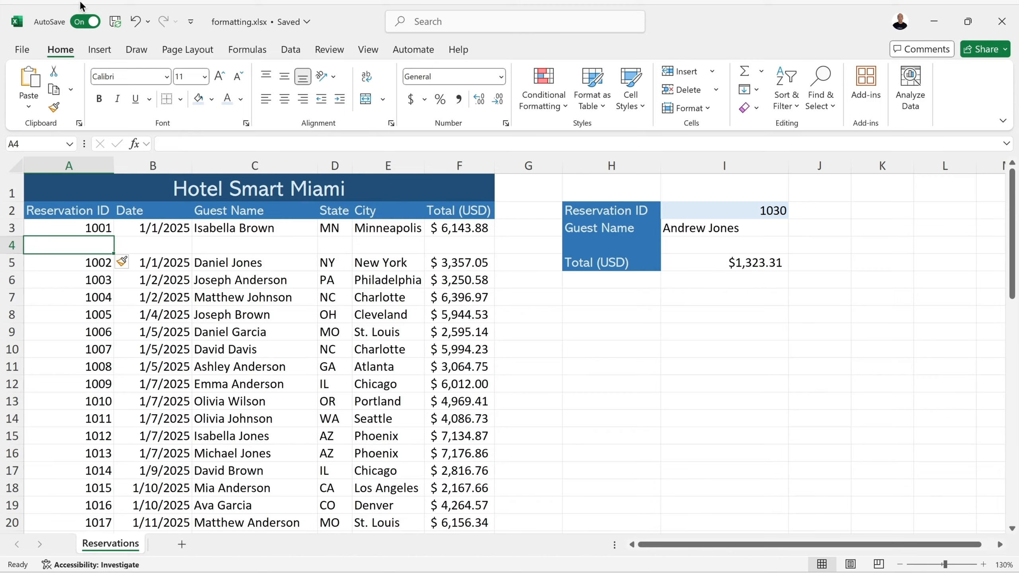
pyautogui.click(137, 23)
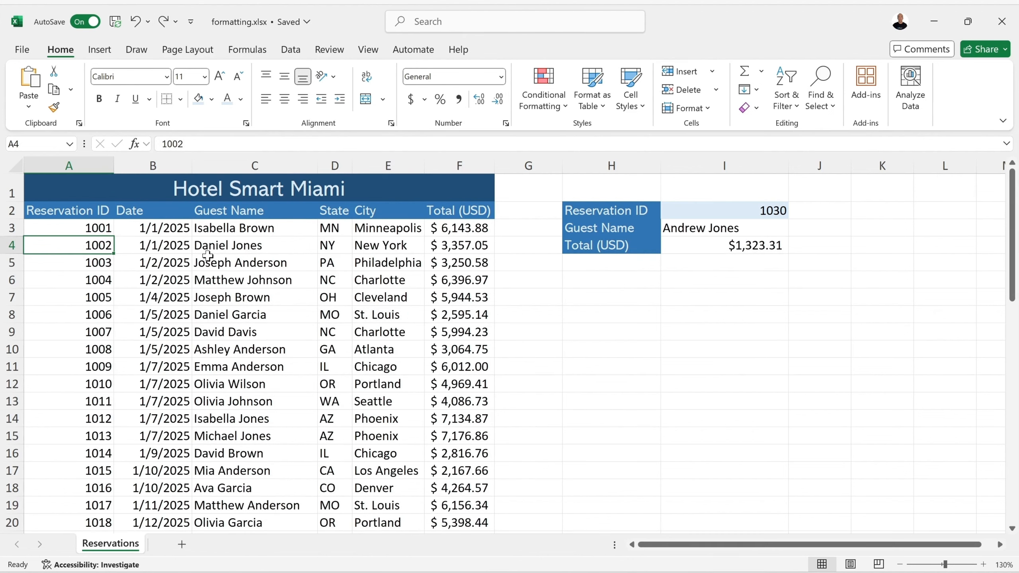
# Step: Insert blank cells only at A4:F4 with the existing cells shifted down, and undo the insertion
pyautogui.moveTo(463, 249); pyautogui.dragTo(74, 254)
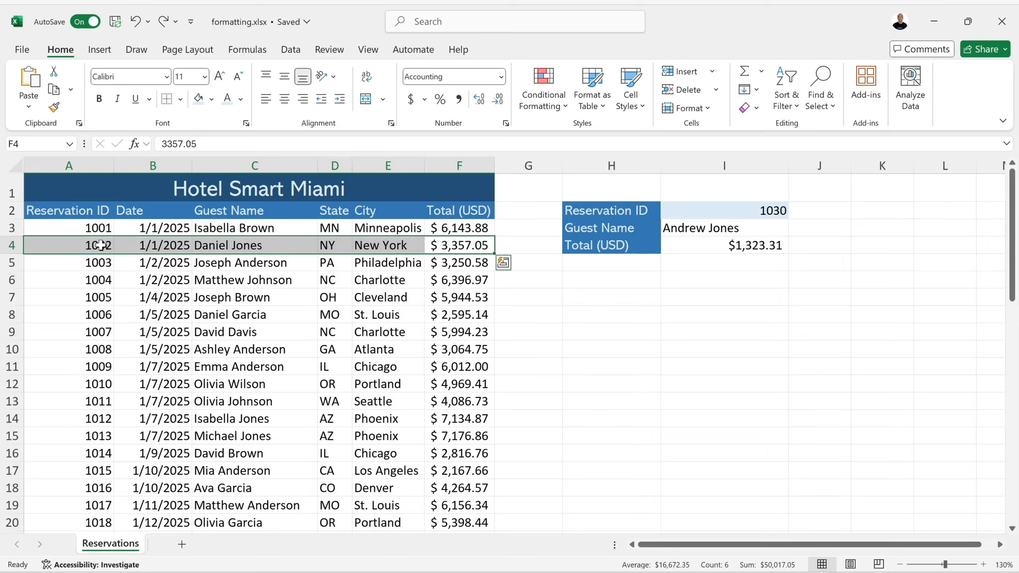
pyautogui.rightClick(70, 252)
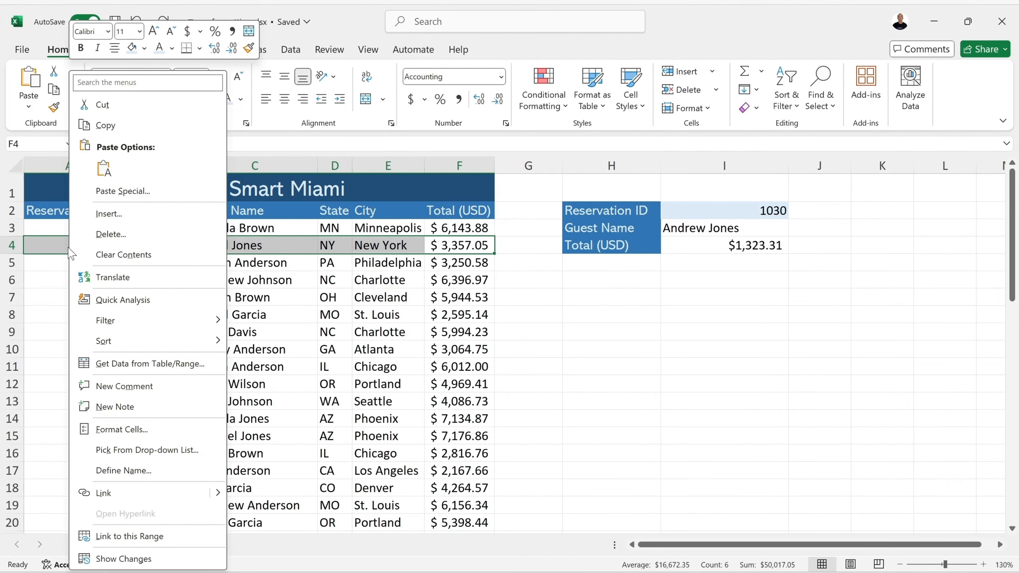
pyautogui.click(136, 216)
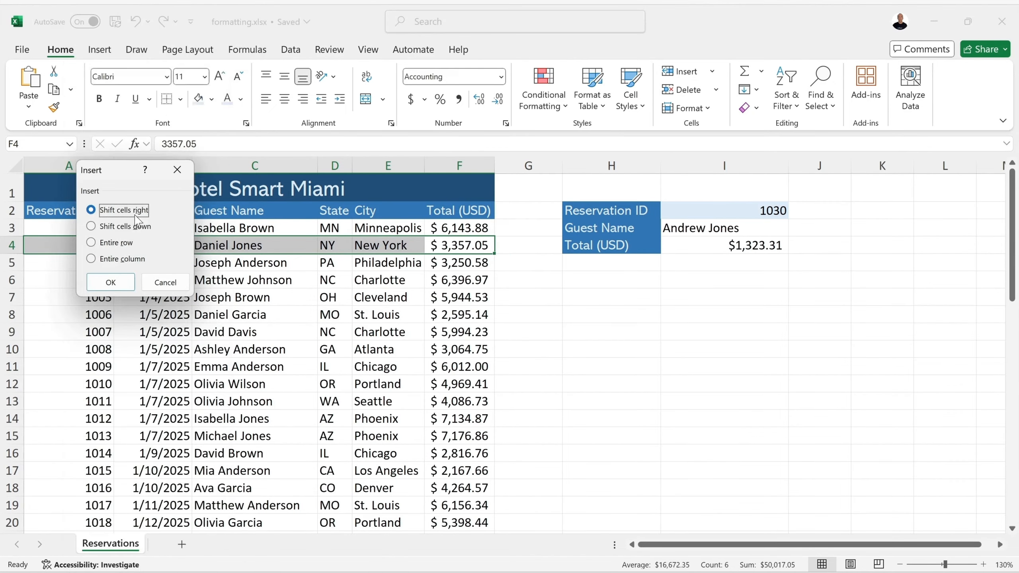
pyautogui.click(134, 226)
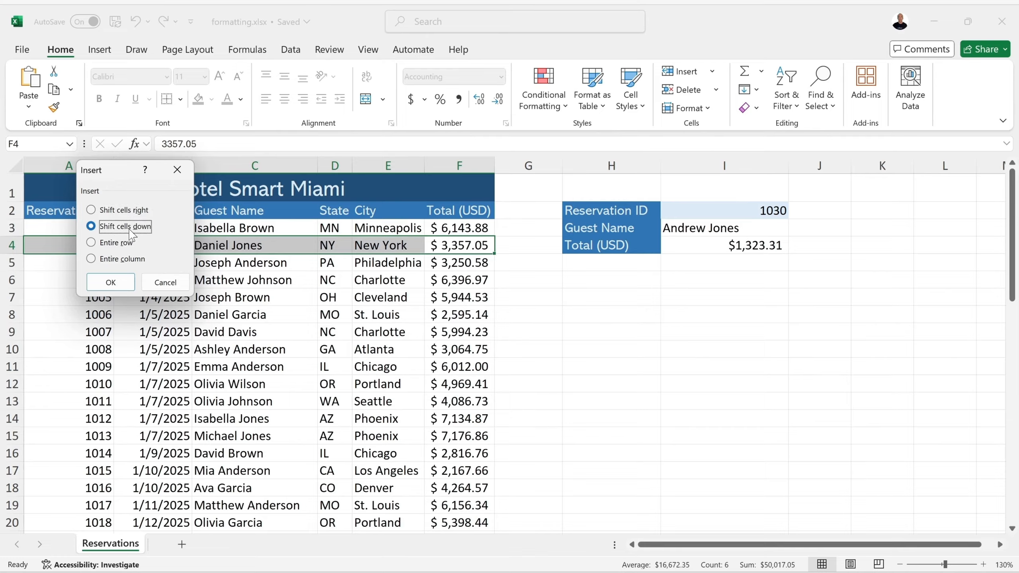
pyautogui.click(110, 283)
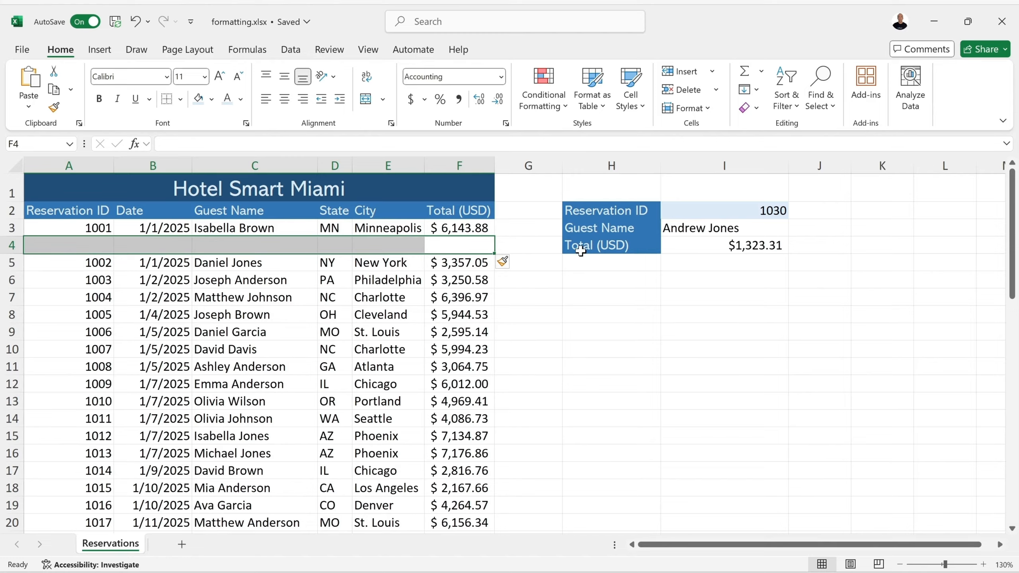
pyautogui.click(136, 23)
pyautogui.click(215, 261)
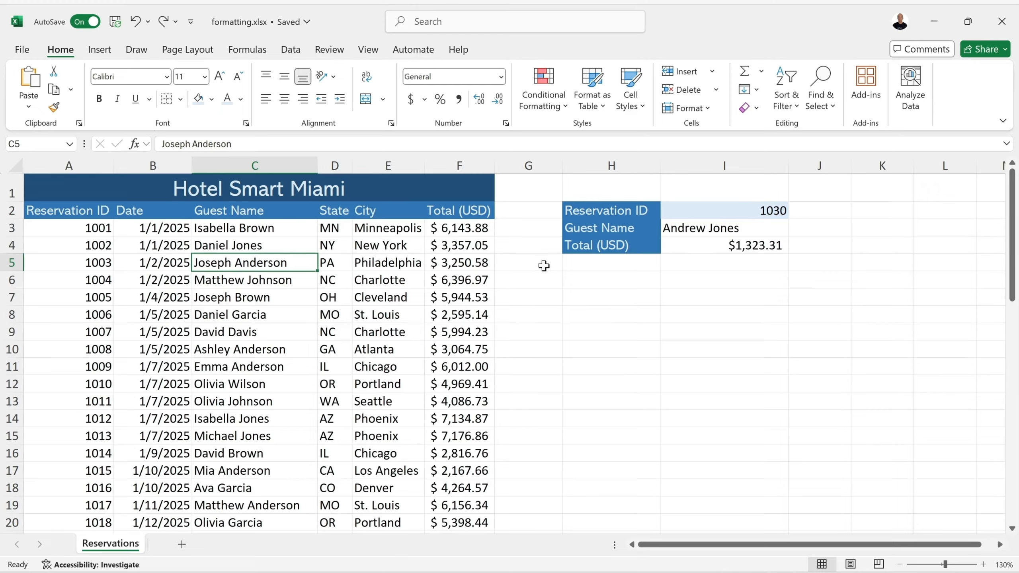
# Step: Insert blank cells at D5:E7 with the existing State and City cells shifted right, and undo the insertion
pyautogui.moveTo(327, 263); pyautogui.dragTo(401, 310)
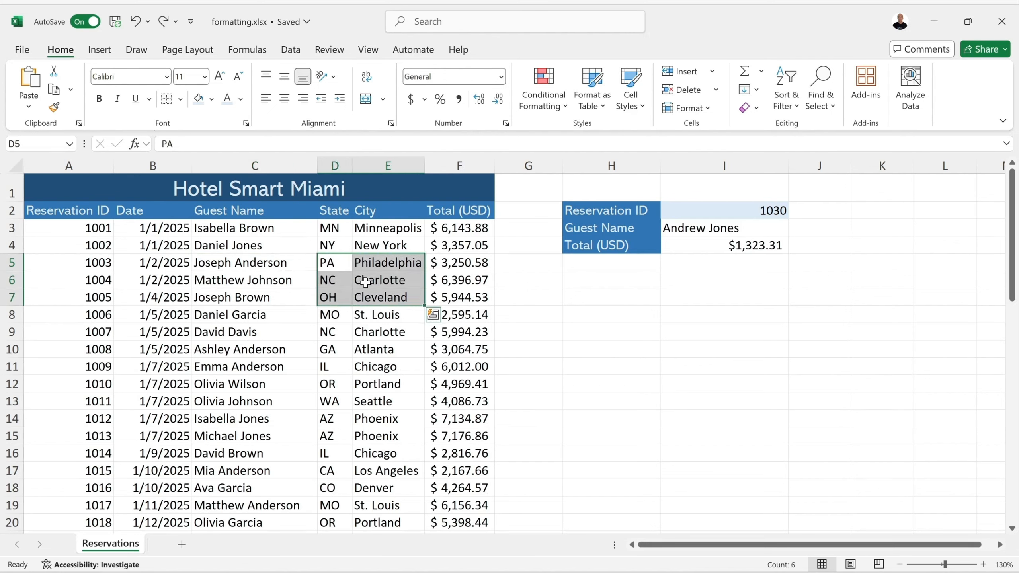
pyautogui.rightClick(385, 276)
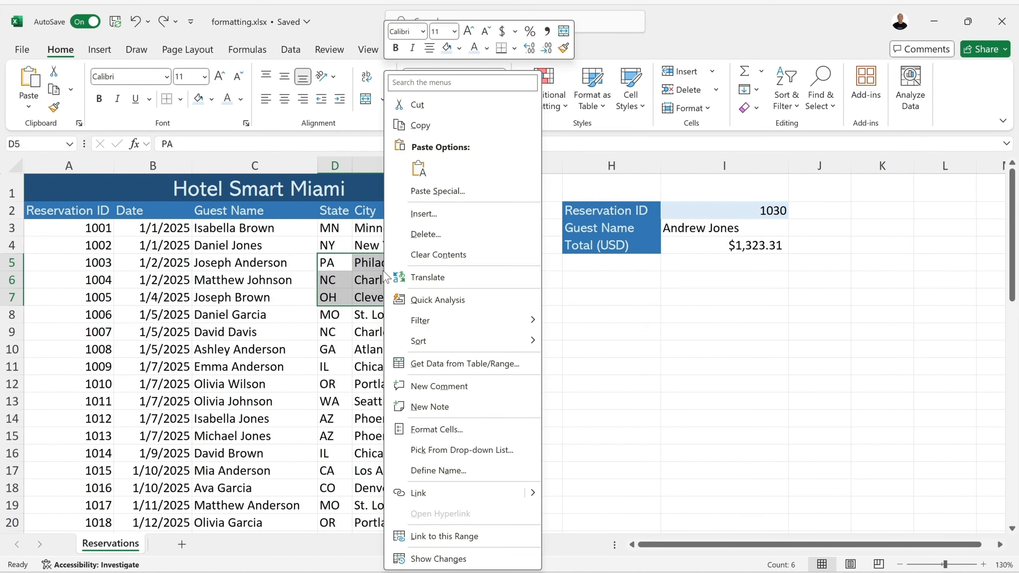
pyautogui.click(439, 214)
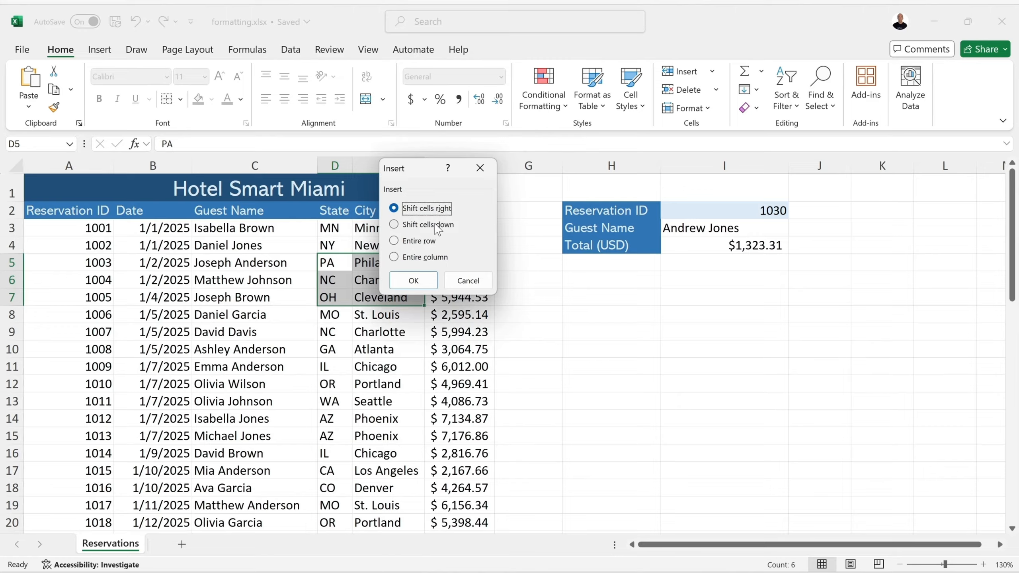
pyautogui.click(435, 226)
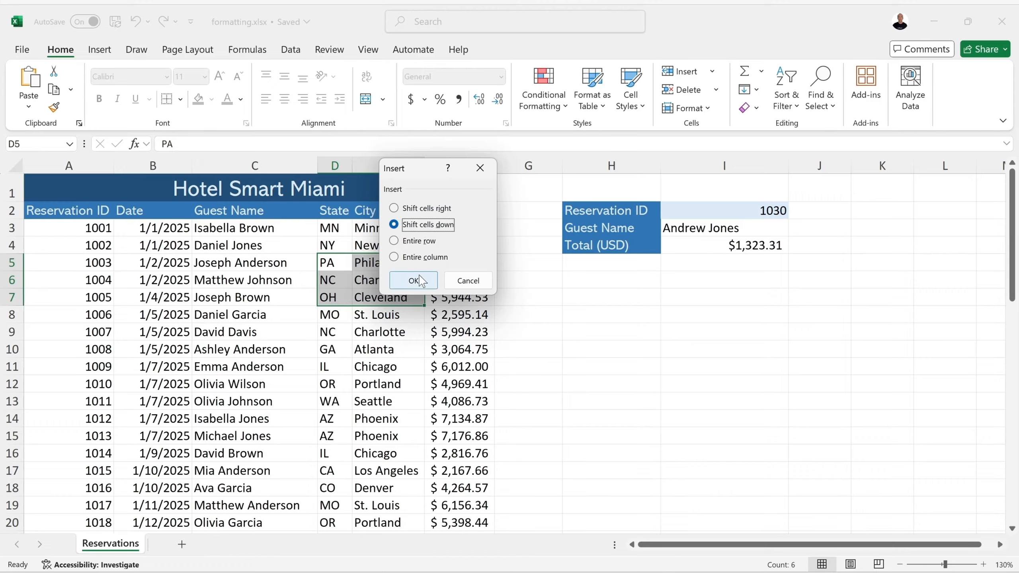
pyautogui.click(434, 209)
pyautogui.click(421, 285)
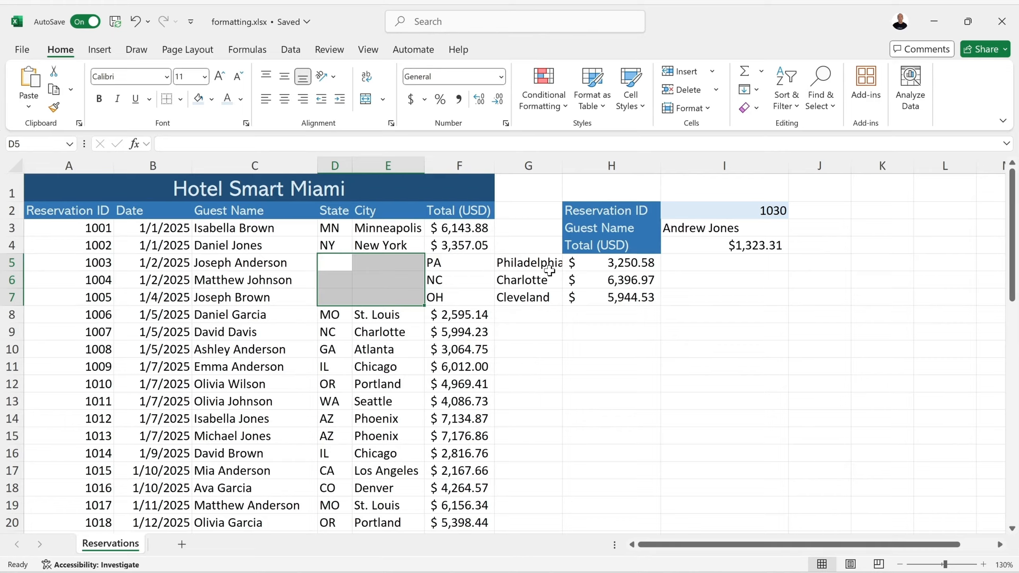
pyautogui.click(136, 21)
# Step: Insert blank cells at D5:E7 with the existing cells shifted down, undo the insertion and deselect the range
pyautogui.rightClick(379, 267)
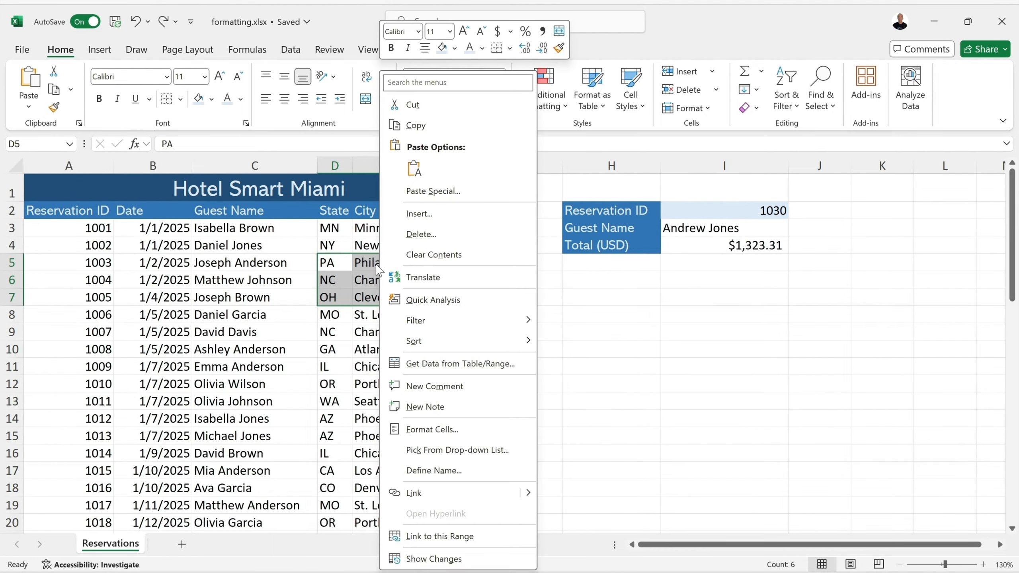
pyautogui.click(435, 214)
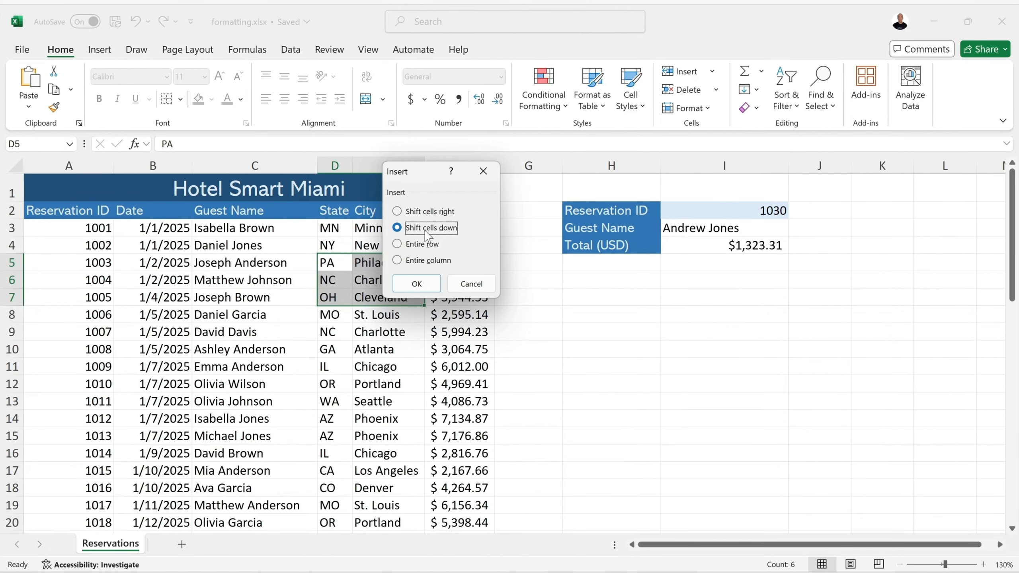
pyautogui.click(426, 283)
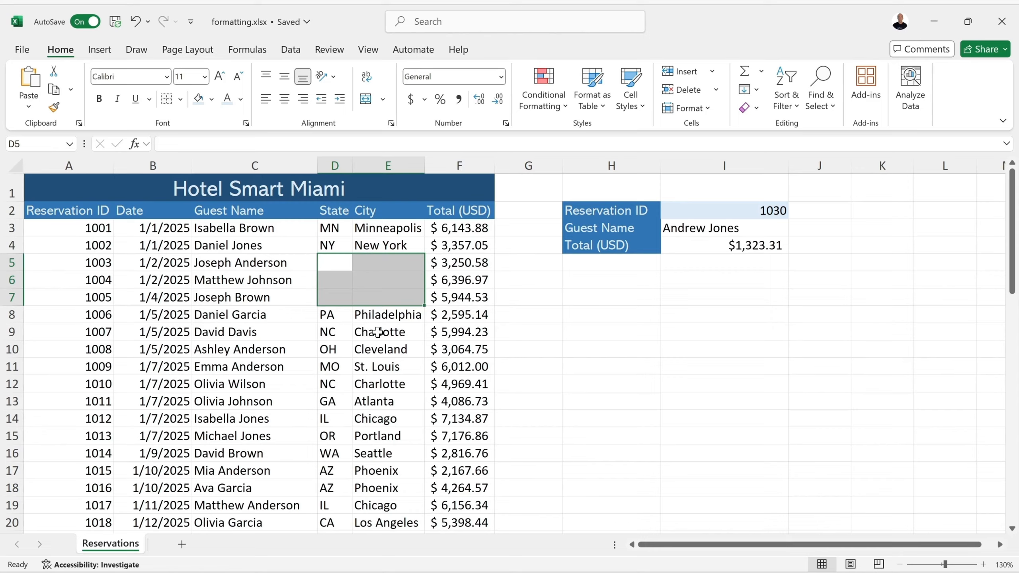
pyautogui.click(136, 21)
pyautogui.click(409, 240)
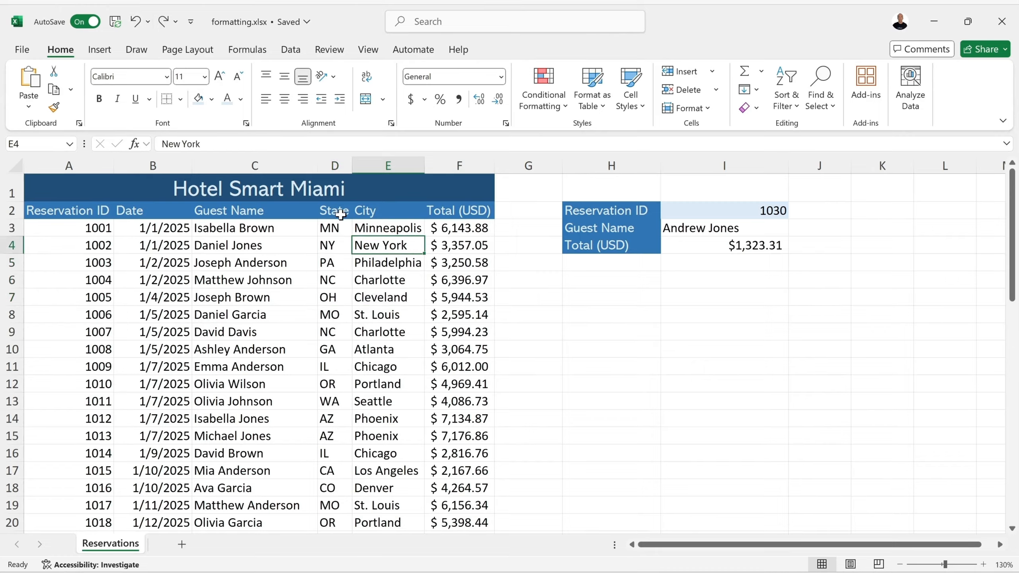
# Step: Insert a blank column before the Guest Name column, and undo the insertion
pyautogui.rightClick(218, 166)
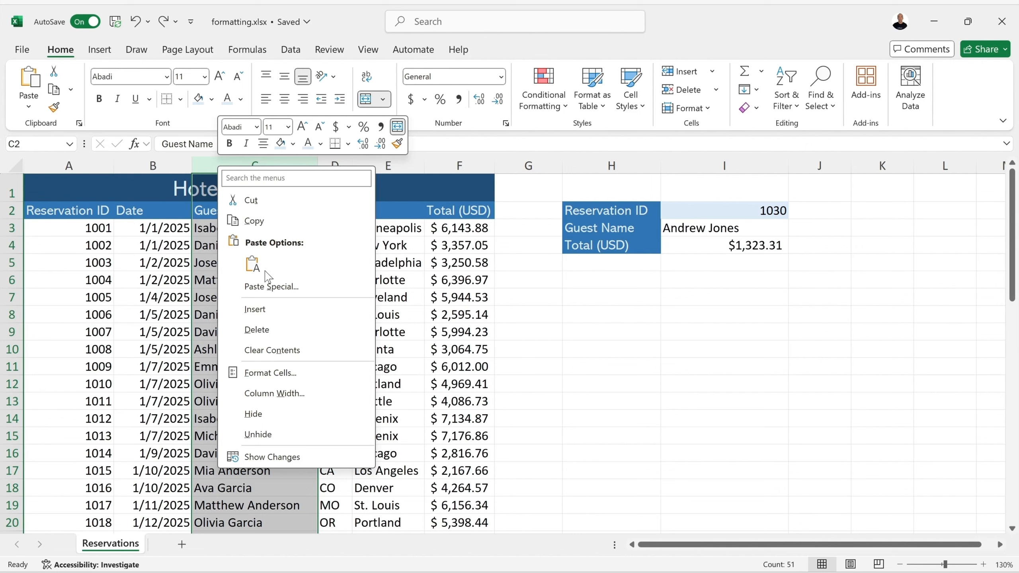
pyautogui.click(257, 309)
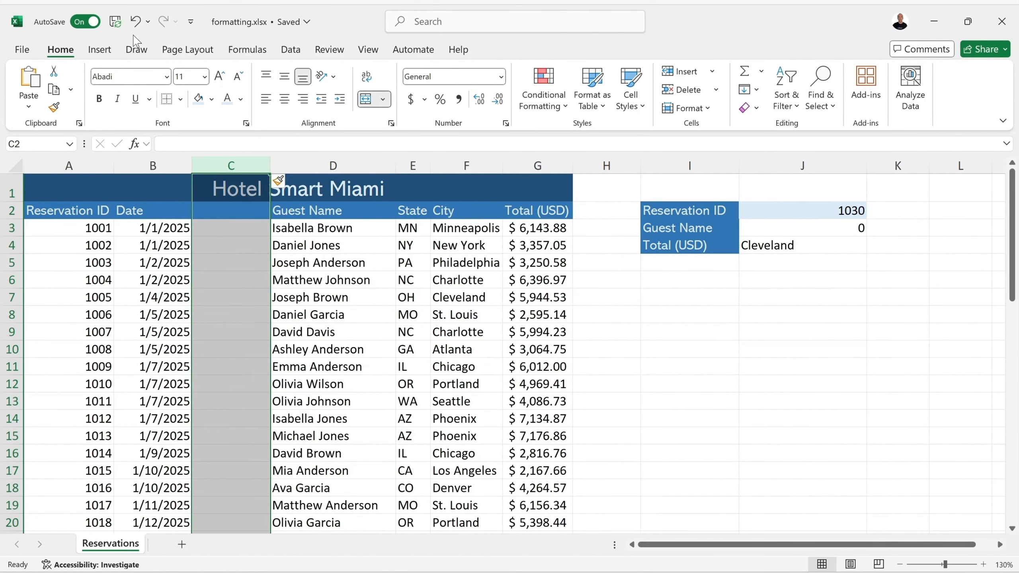
pyautogui.click(136, 21)
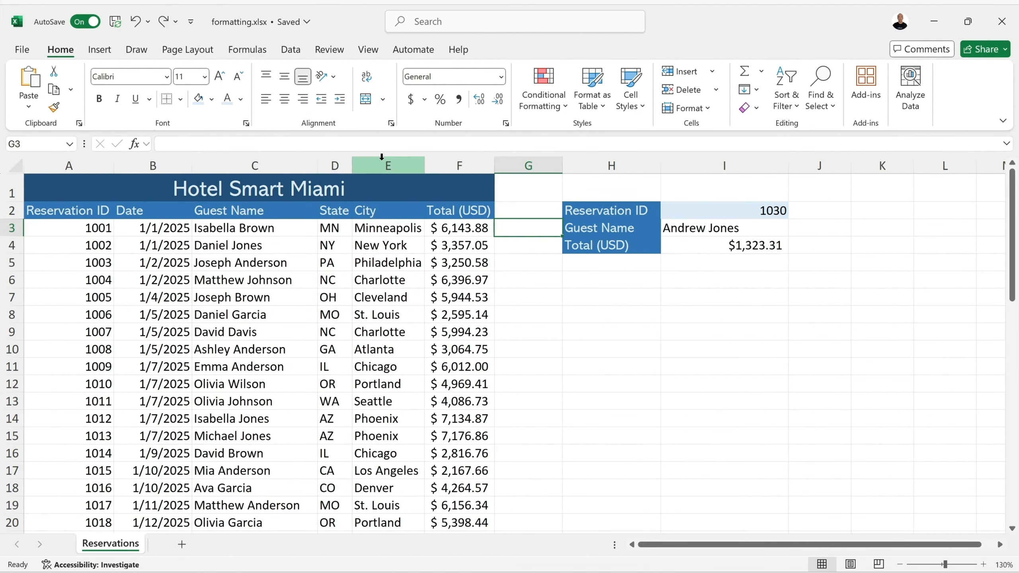
# Step: Insert a blank column before the Total (USD) column, and undo the insertion
pyautogui.click(464, 165)
pyautogui.rightClick(442, 164)
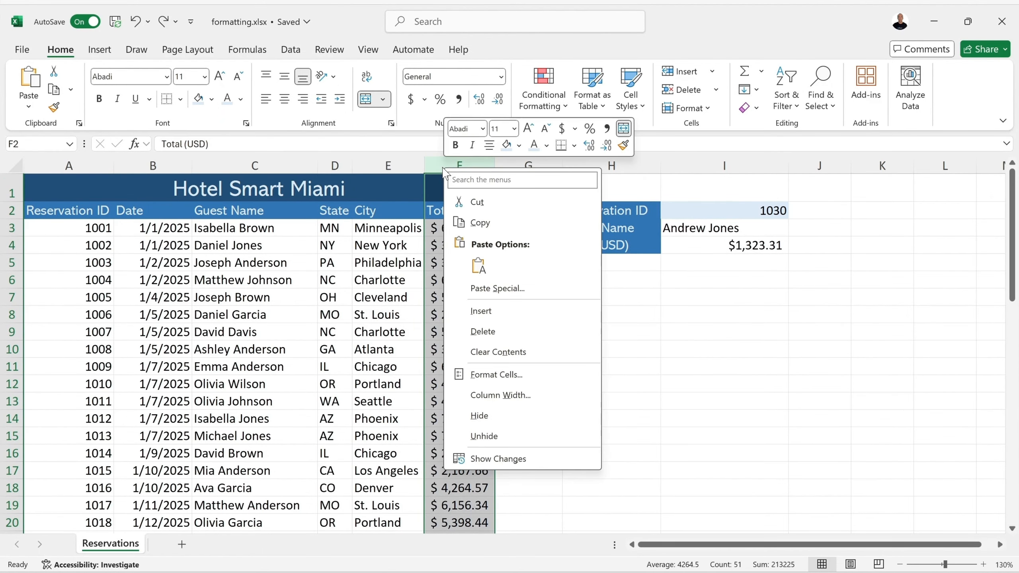
pyautogui.click(493, 311)
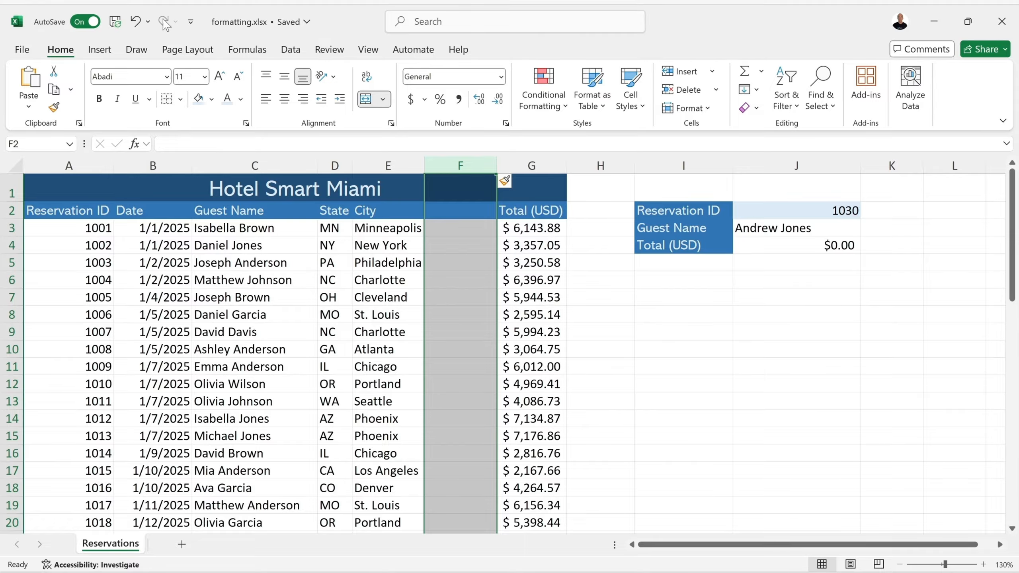
pyautogui.click(135, 21)
pyautogui.click(533, 241)
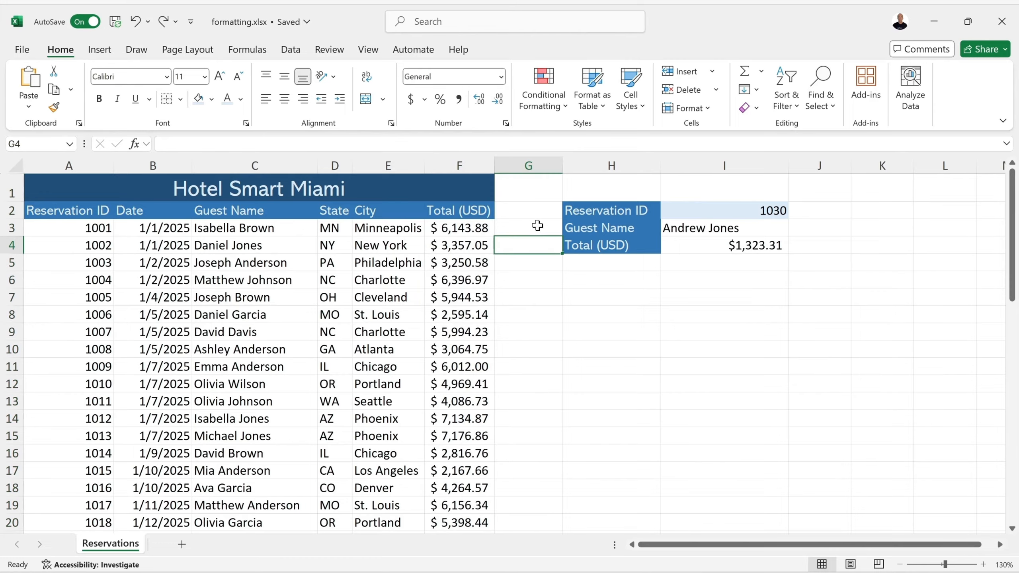
# Step: Narrow the empty column G between the two tables and set the lookup's Reservation ID to 1025
pyautogui.moveTo(562, 165); pyautogui.dragTo(519, 169)
pyautogui.click(564, 283)
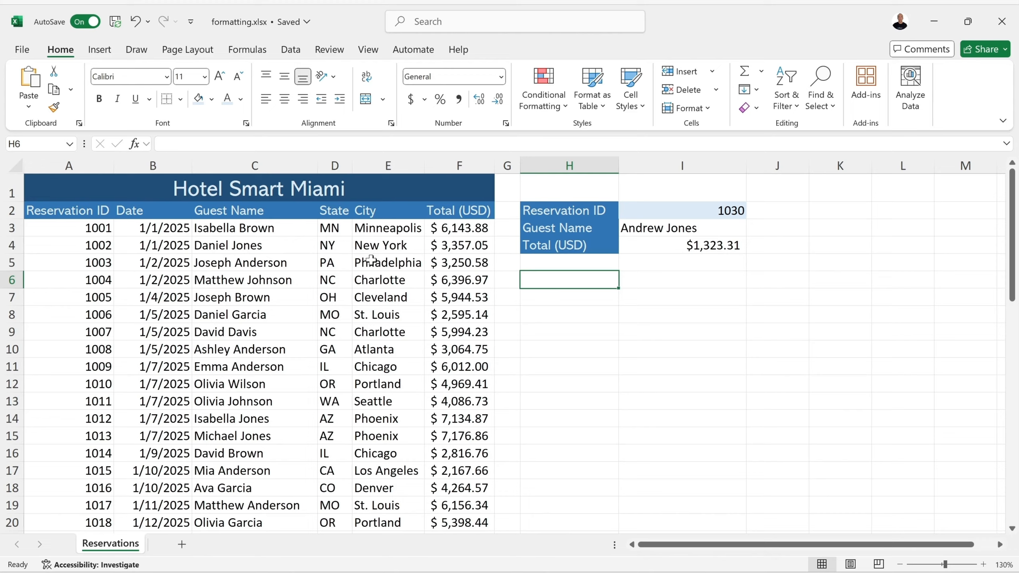
pyautogui.click(592, 334)
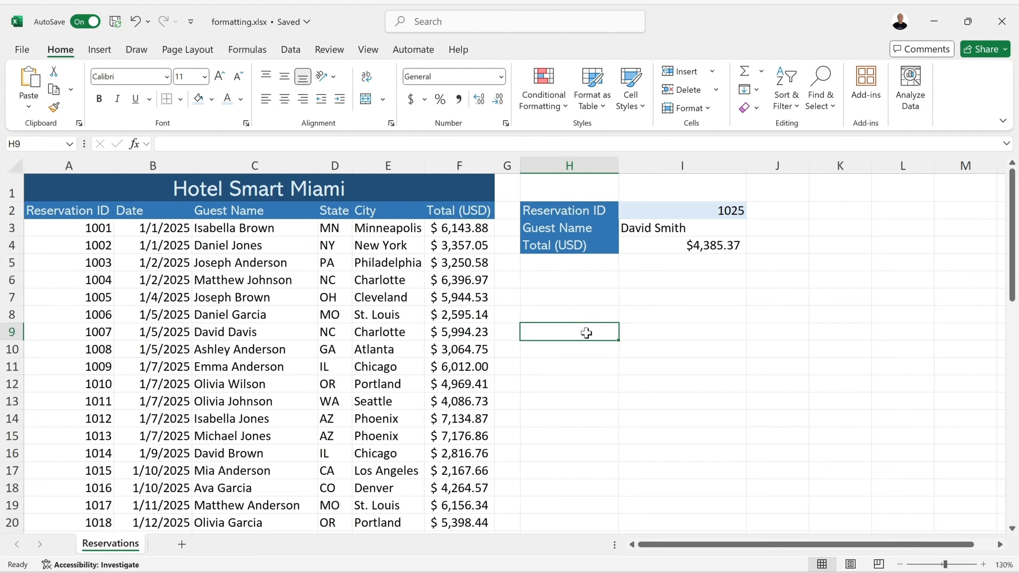
# Step: Create a copy of the Reservations sheet in formatting.xlsx and place the copy after the original
pyautogui.rightClick(122, 549)
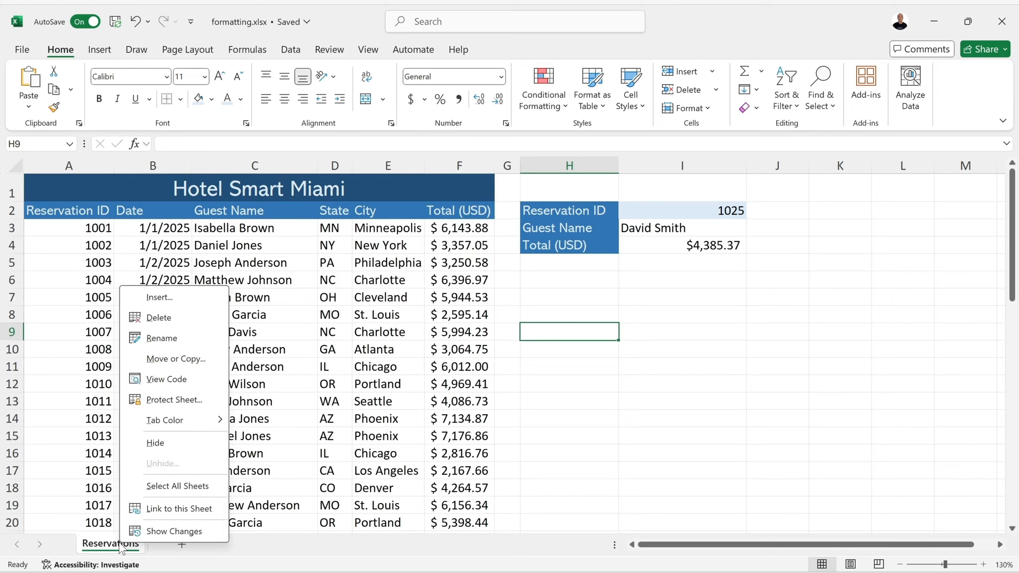
pyautogui.click(175, 360)
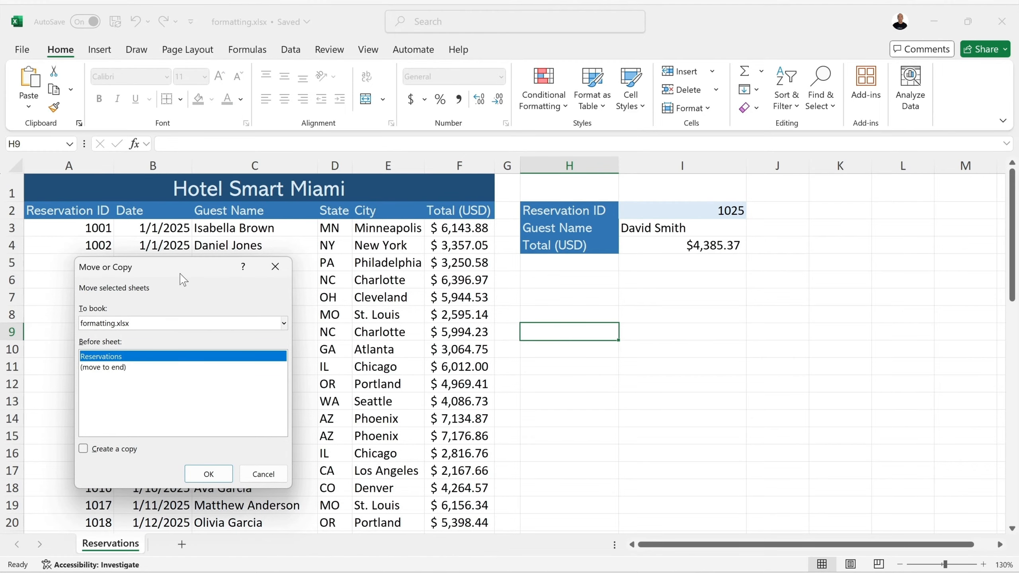
pyautogui.moveTo(181, 277); pyautogui.dragTo(385, 290)
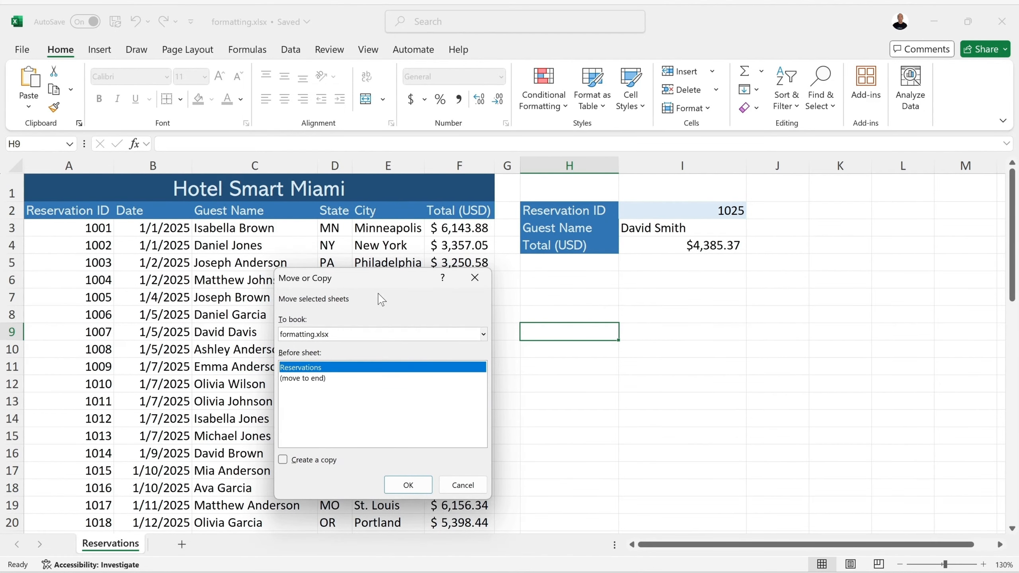
pyautogui.click(284, 462)
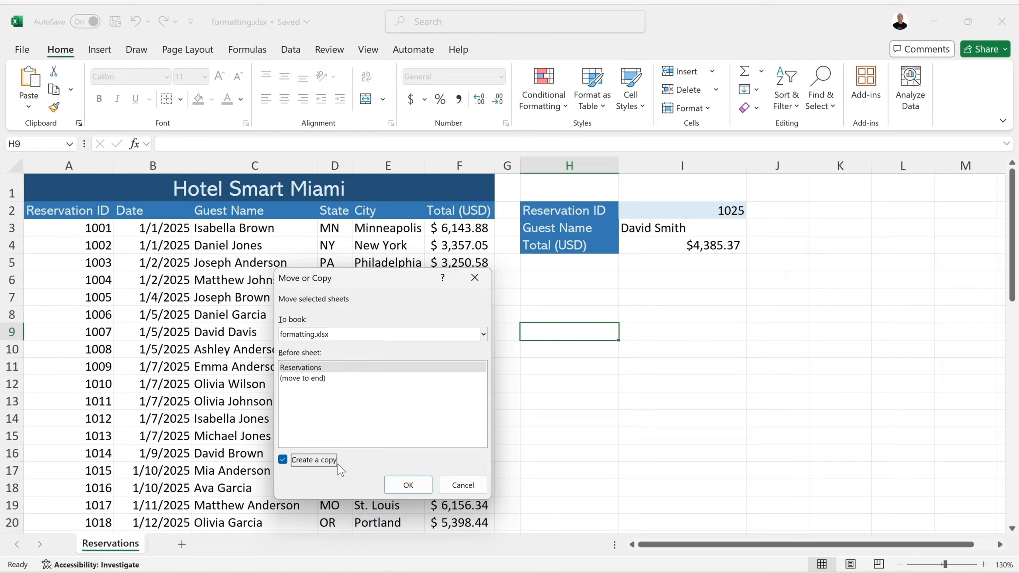
pyautogui.click(408, 486)
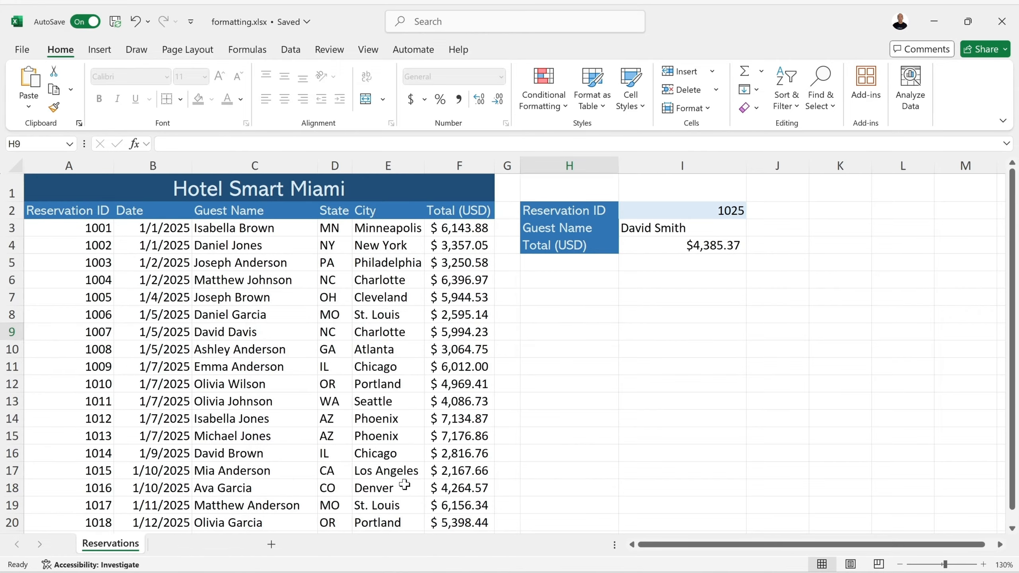
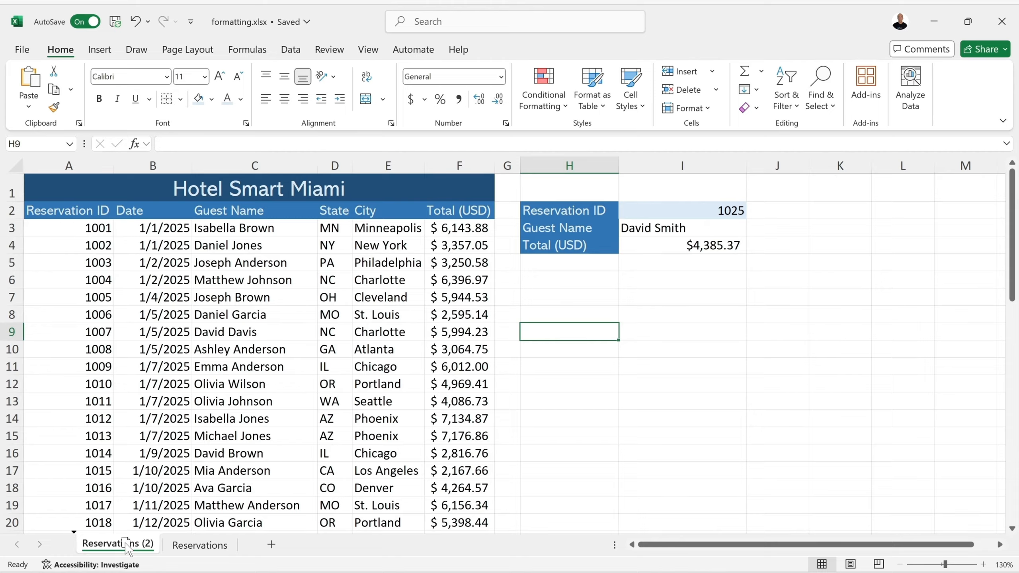
pyautogui.moveTo(126, 546); pyautogui.dragTo(250, 548)
pyautogui.moveTo(250, 549); pyautogui.dragTo(215, 549)
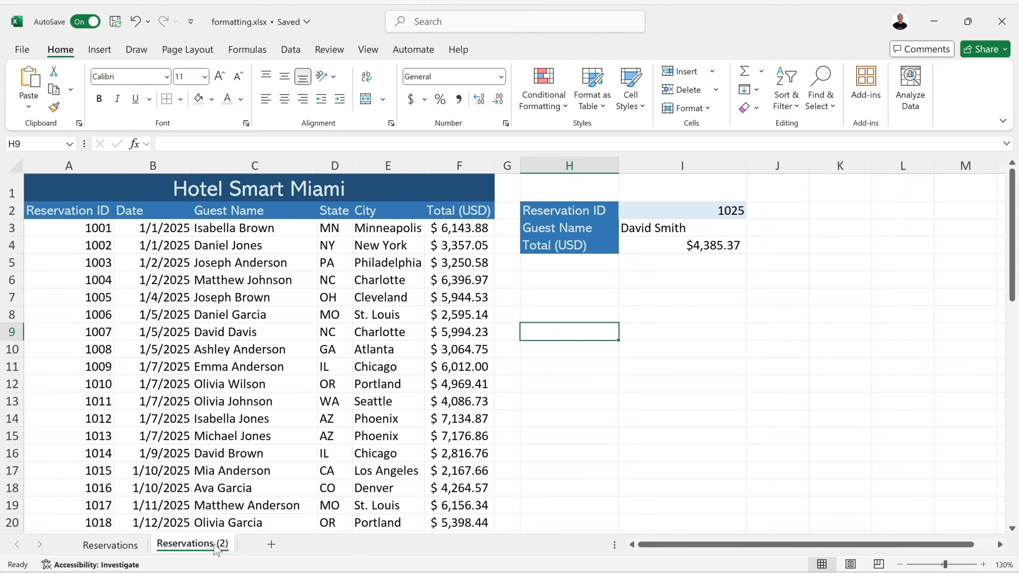
# Step: Move the original Reservations sheet to the end of the workbook, and return it to the first position
pyautogui.click(105, 547)
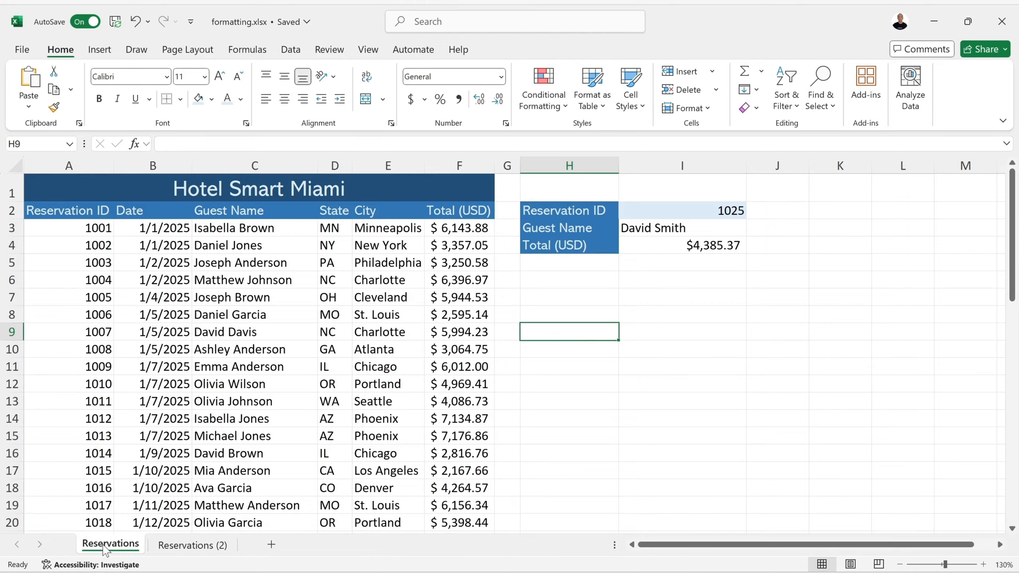
pyautogui.rightClick(119, 550)
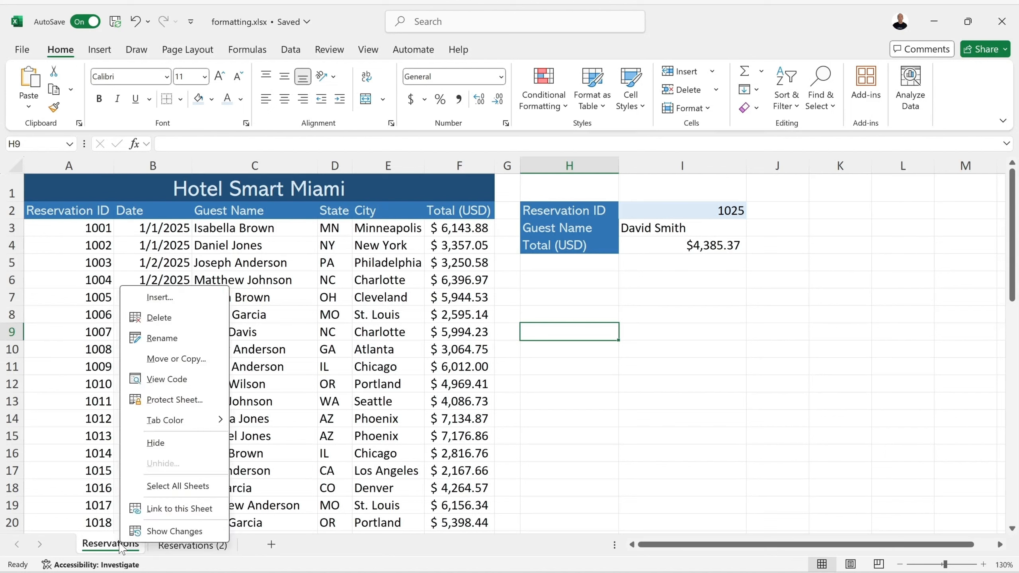
pyautogui.click(180, 363)
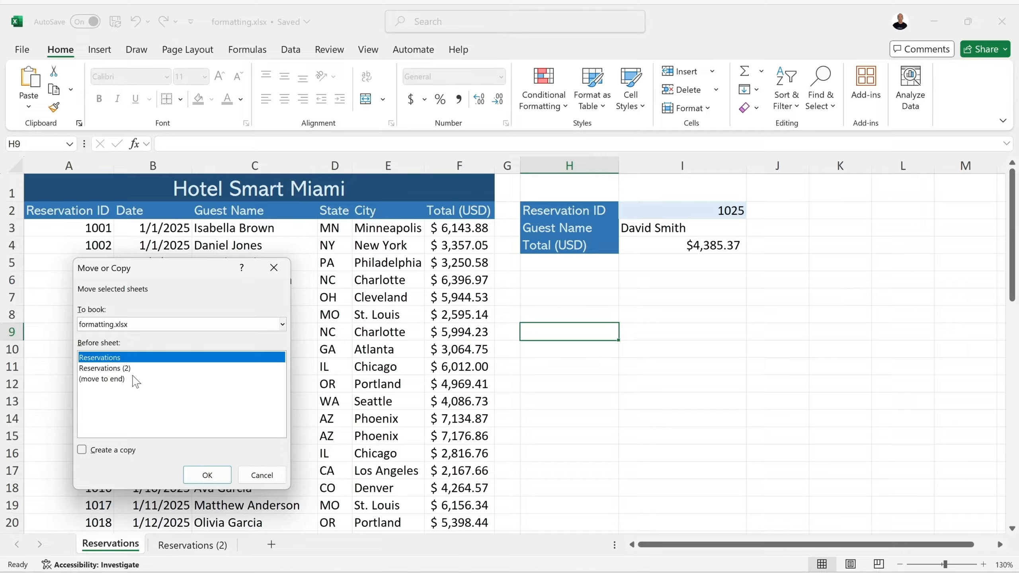
pyautogui.click(115, 380)
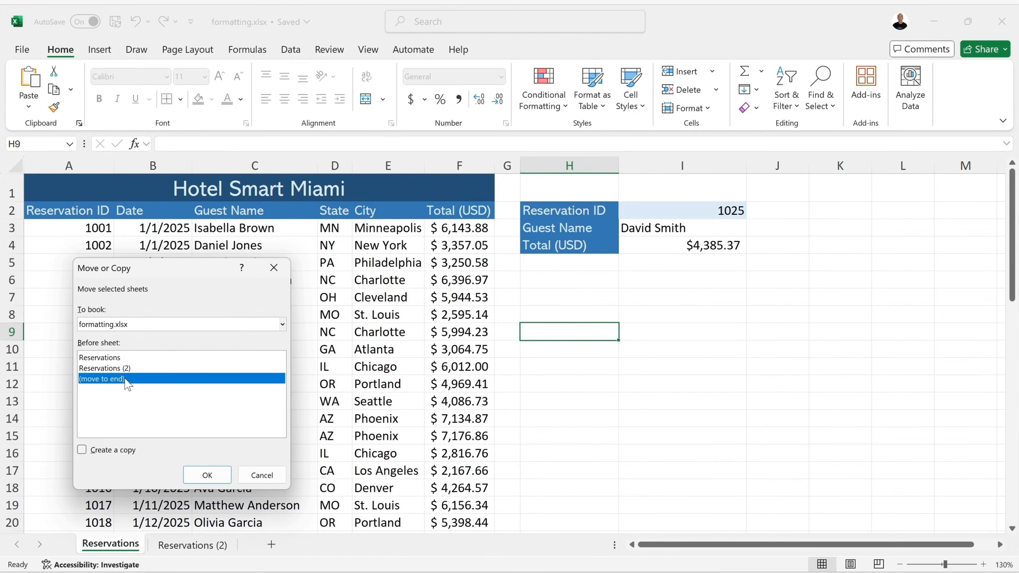
pyautogui.click(207, 476)
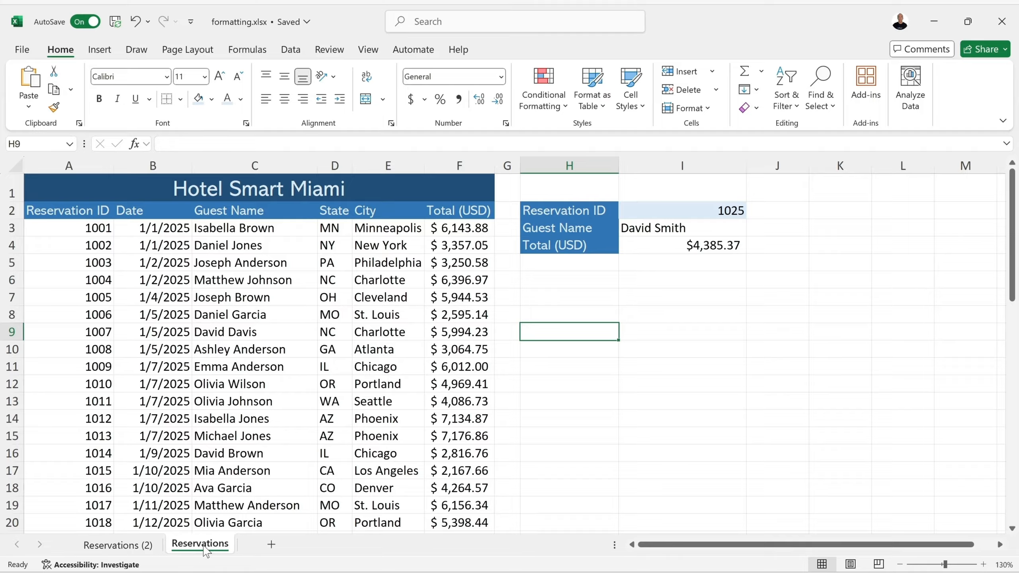
pyautogui.moveTo(212, 546); pyautogui.dragTo(78, 550)
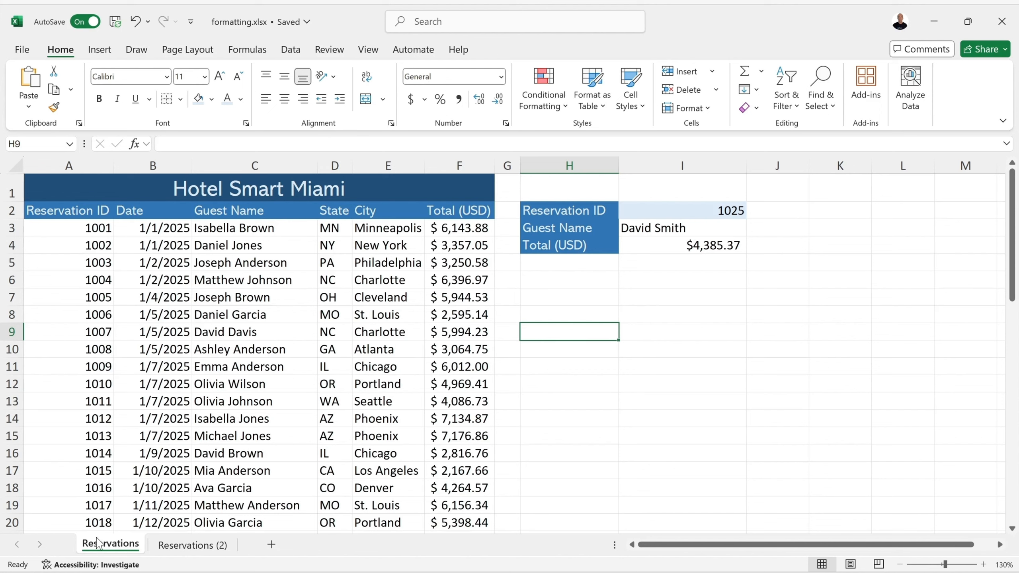
# Step: Color the Reservations sheet tab with the lightest tint of the light blue theme color
pyautogui.rightClick(124, 545)
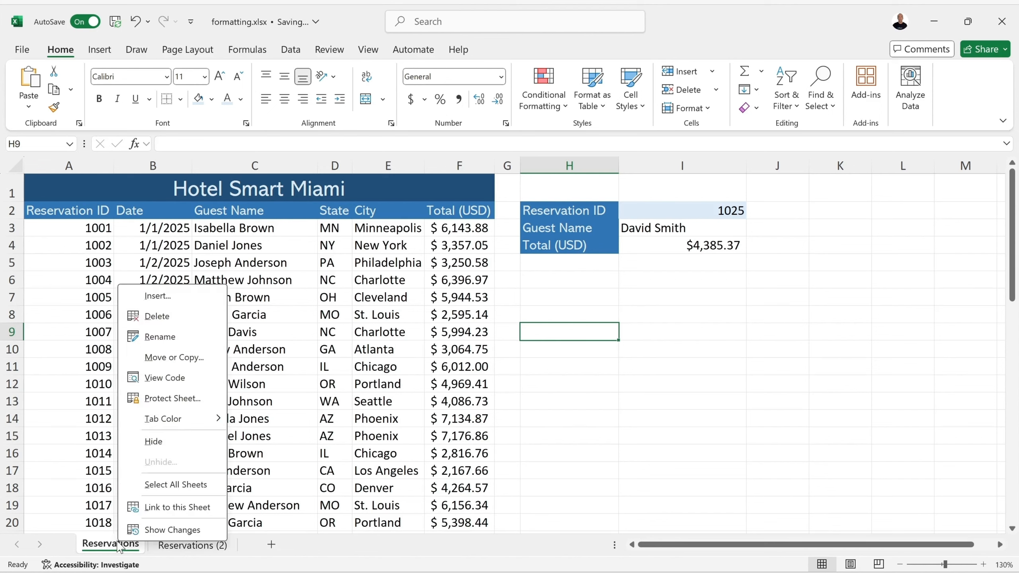
pyautogui.moveTo(186, 427)
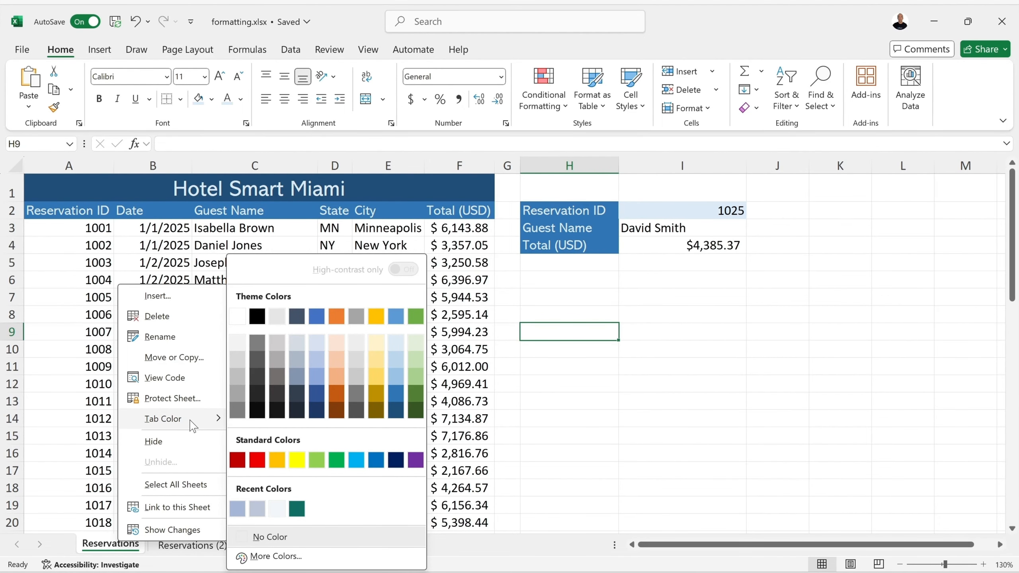
pyautogui.click(396, 344)
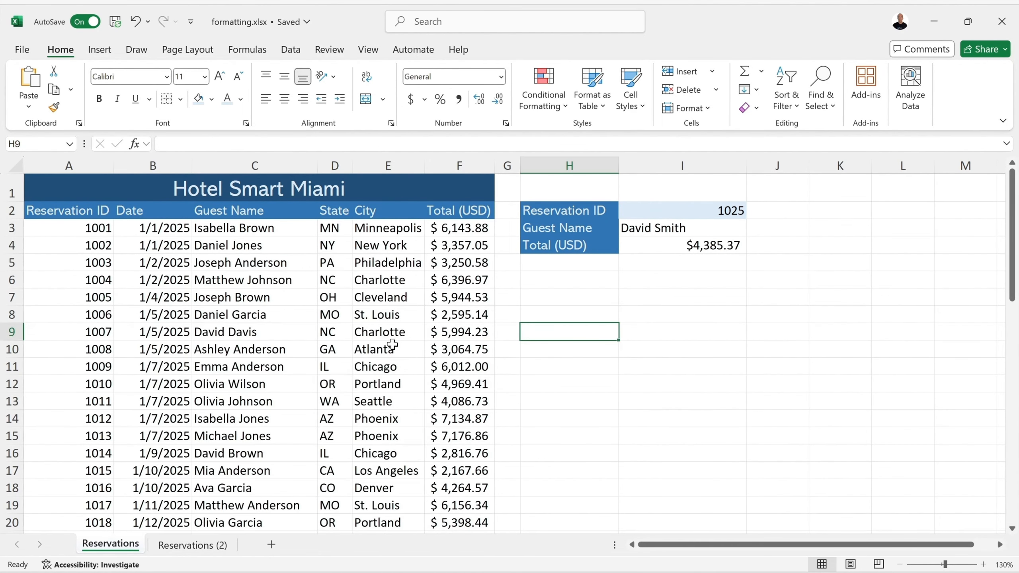
# Step: Color the Reservations (2) sheet tab with the second-lightest tint of the light blue theme color
pyautogui.click(192, 551)
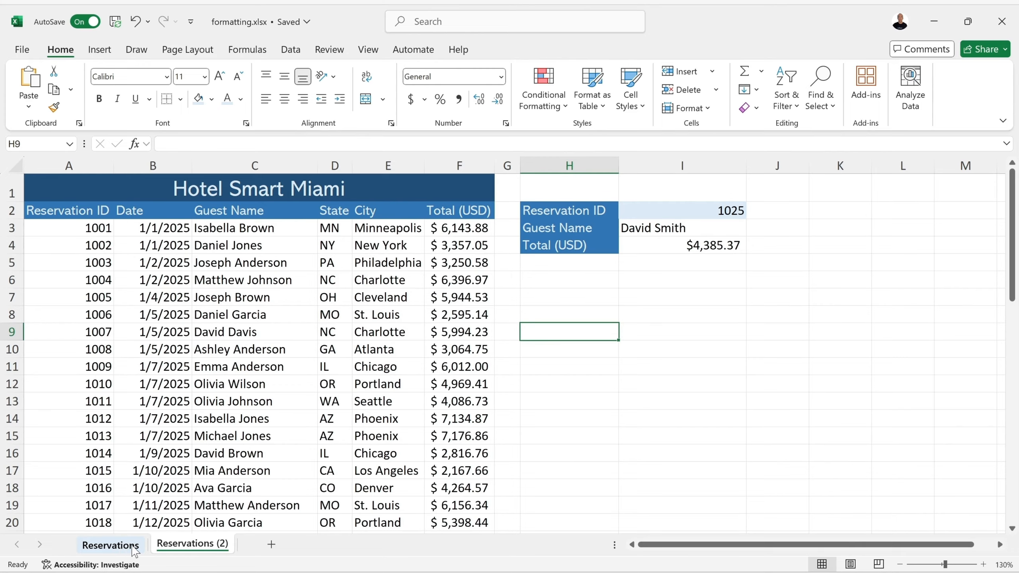
pyautogui.rightClick(199, 548)
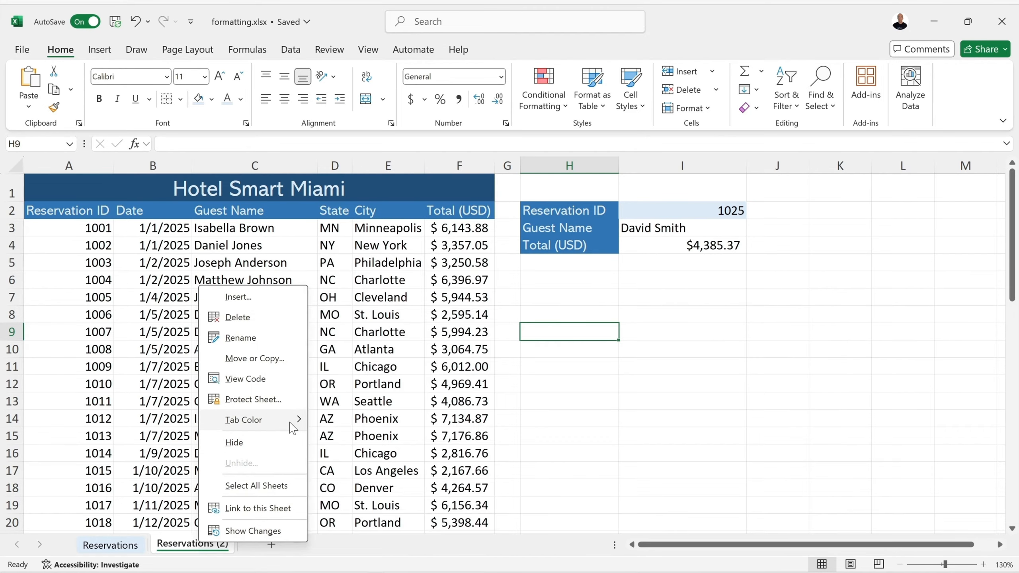
pyautogui.moveTo(291, 427)
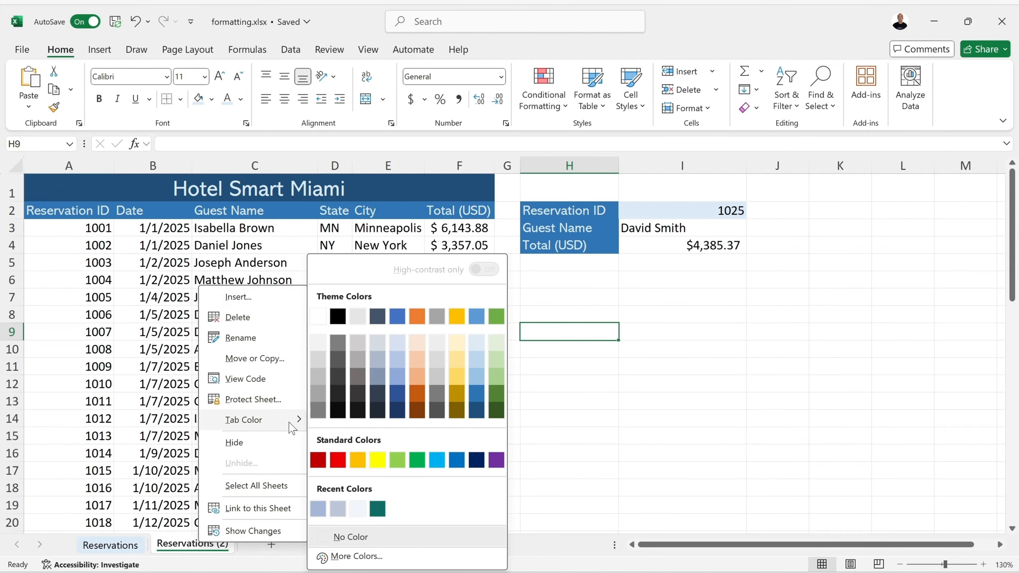
pyautogui.click(475, 357)
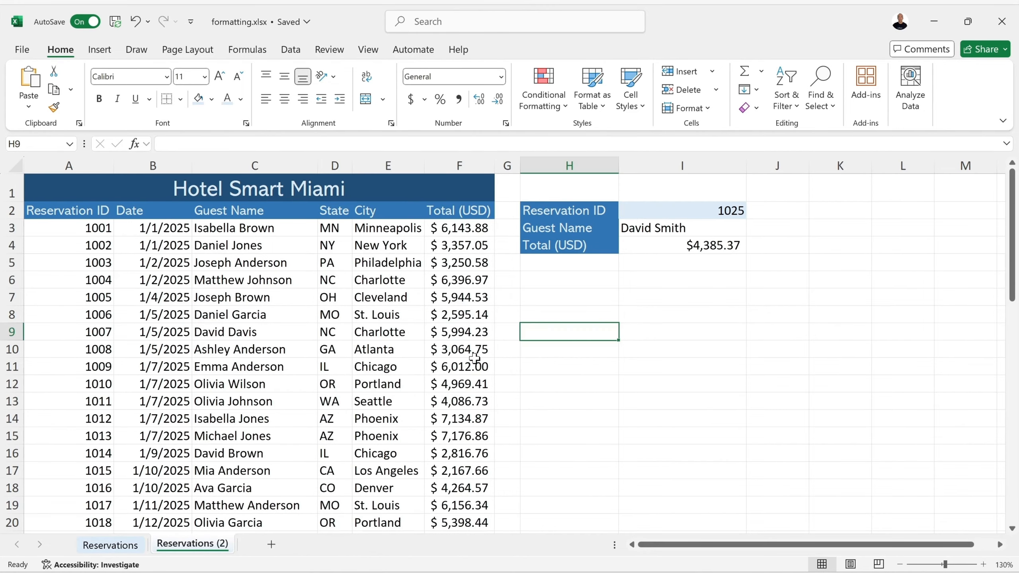
# Step: Create a copy of the Reservations (2) sheet at the end of the workbook
pyautogui.rightClick(209, 547)
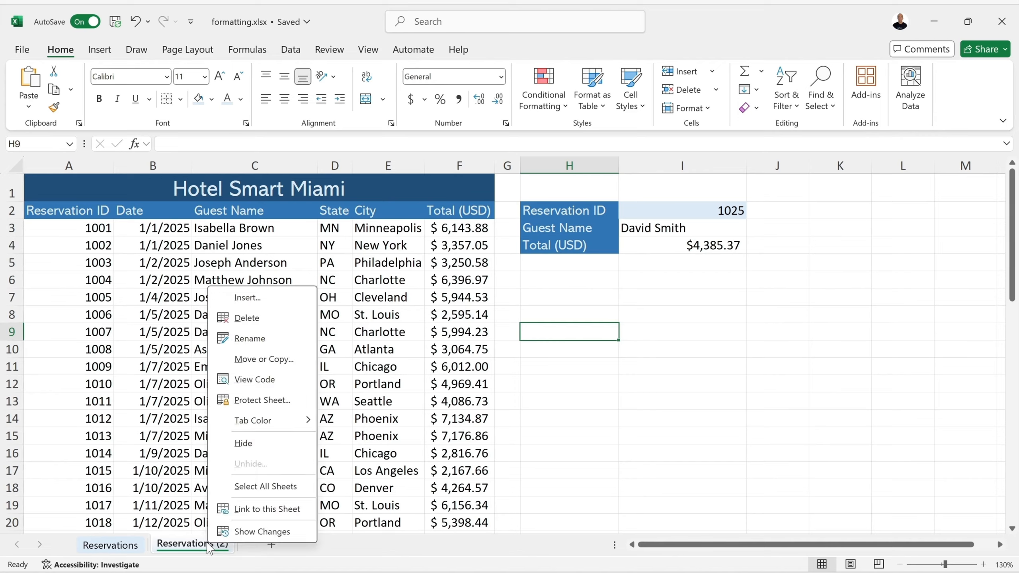
pyautogui.click(274, 359)
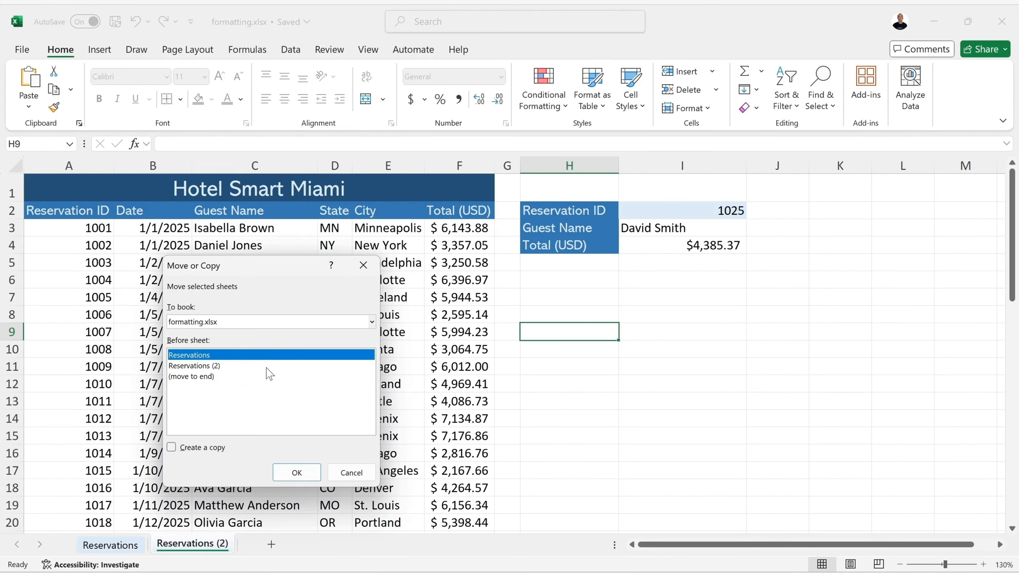
pyautogui.click(176, 451)
pyautogui.click(194, 377)
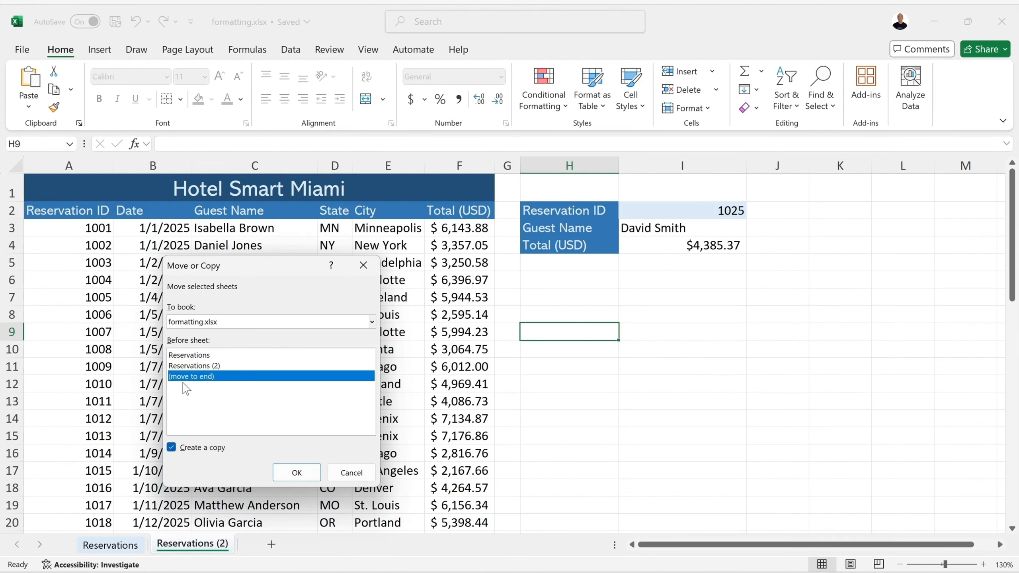
pyautogui.click(296, 473)
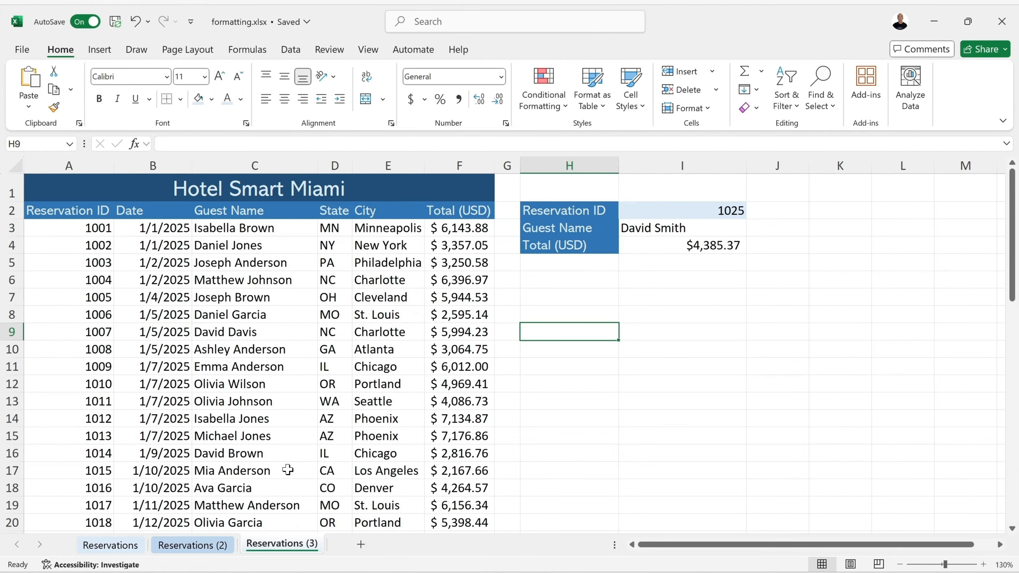
# Step: Color the Reservations (3) sheet tab with the third tint of the light blue theme color and check the tab colors
pyautogui.rightClick(294, 544)
pyautogui.moveTo(369, 420)
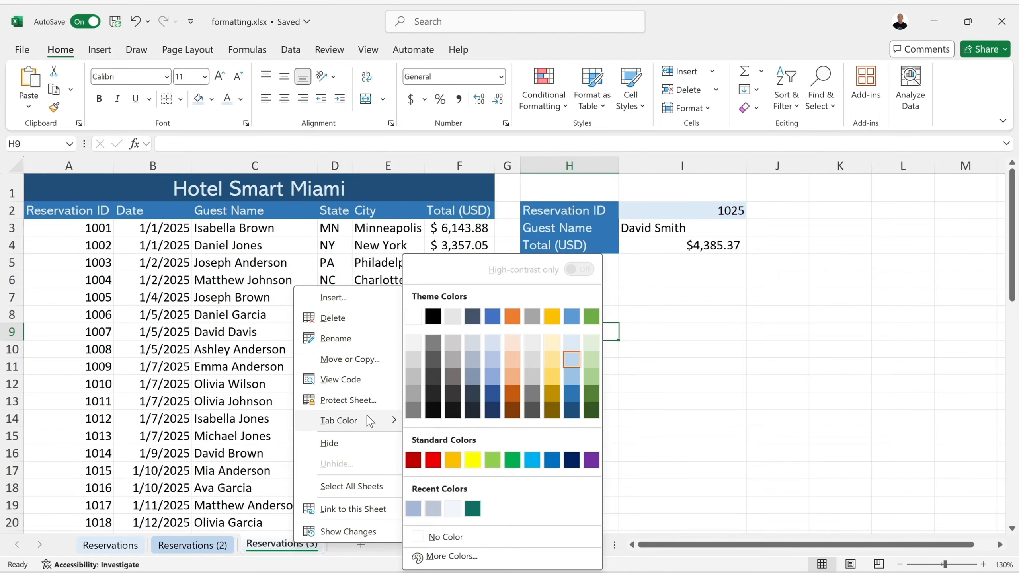
pyautogui.click(572, 377)
pyautogui.click(111, 546)
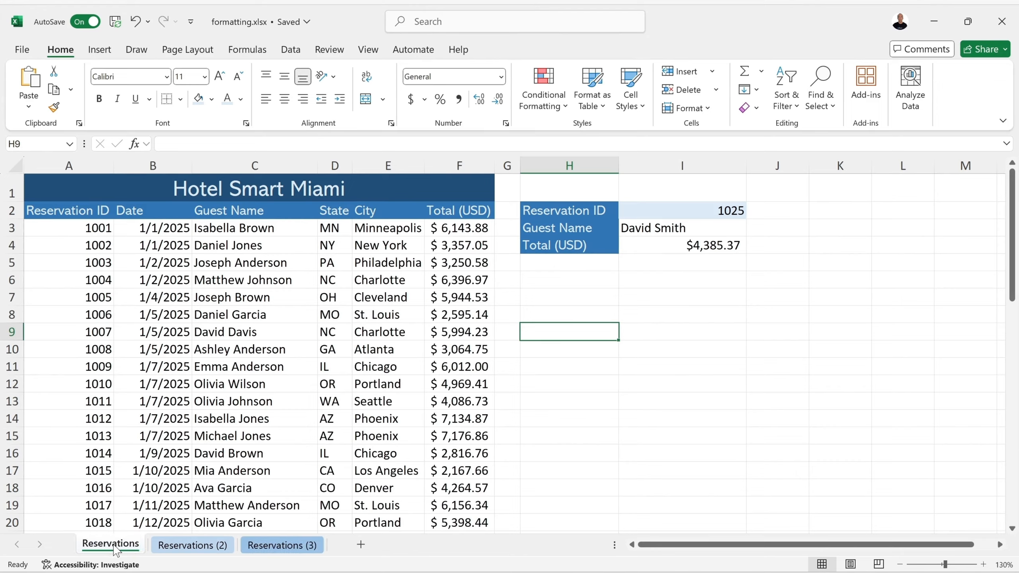
pyautogui.click(276, 546)
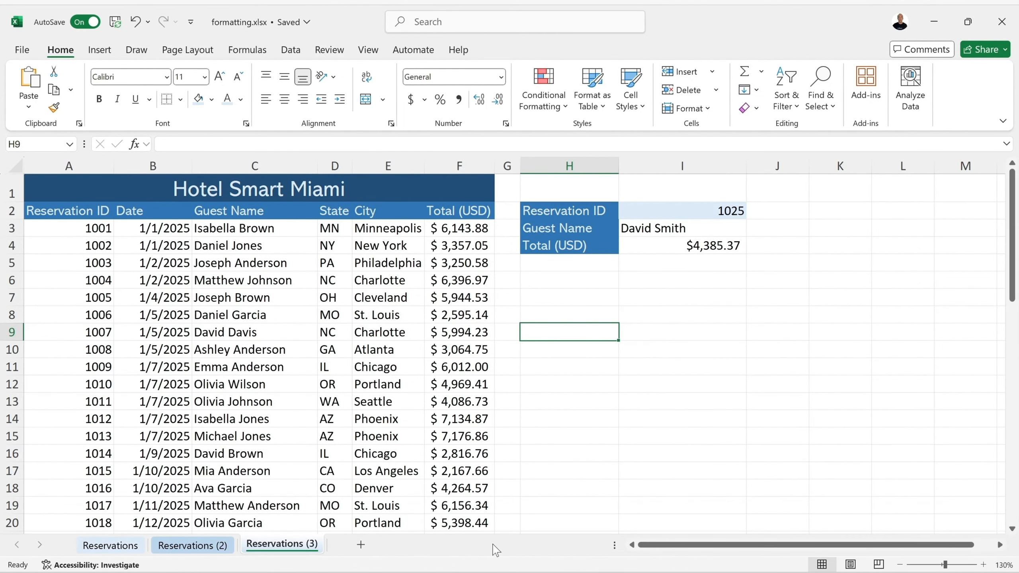
# Step: Rename the Reservations (2) sheet as Reservations2
pyautogui.rightClick(203, 550)
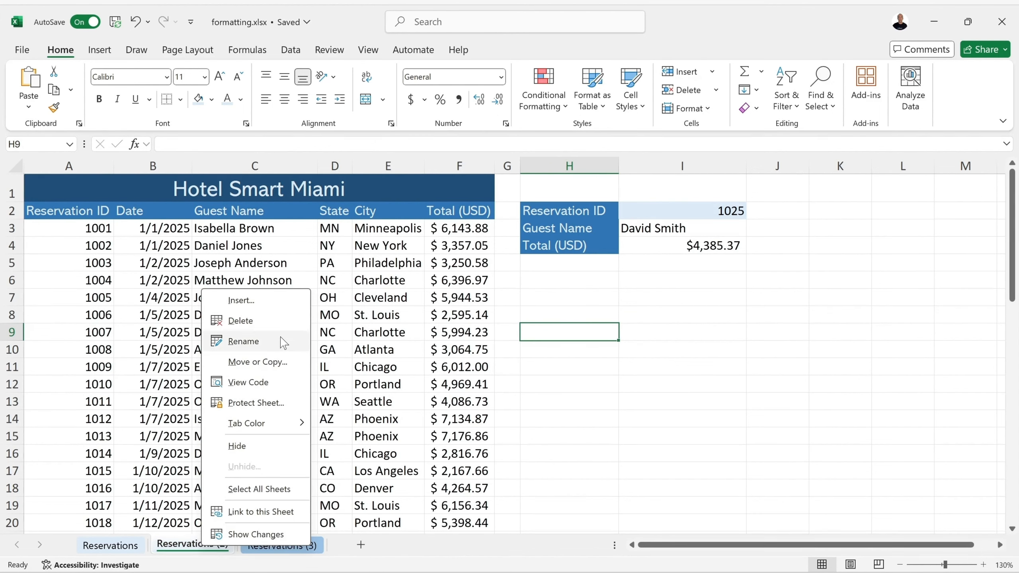
pyautogui.click(244, 342)
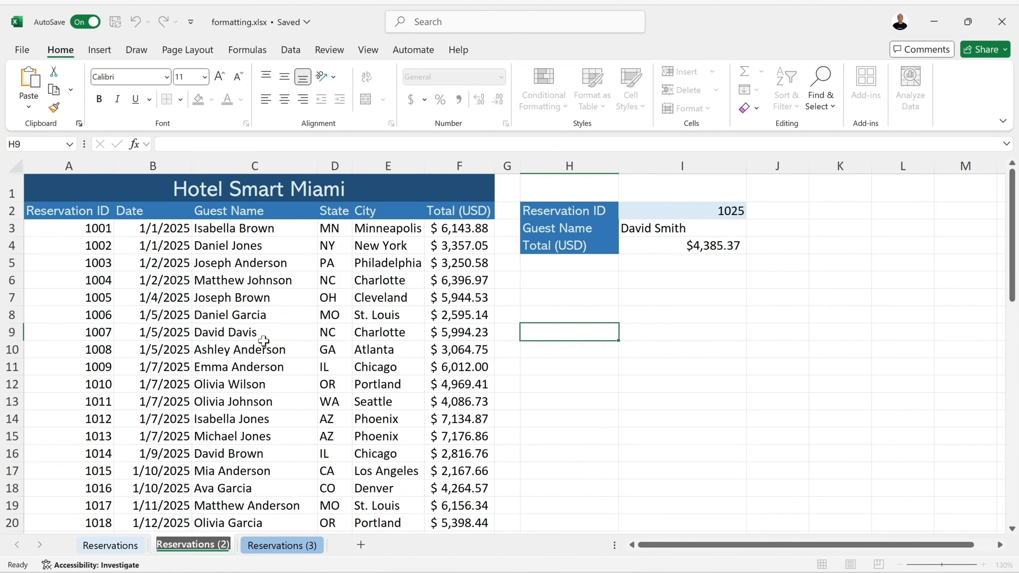
pyautogui.press('End')
pyautogui.press('BackSpace')
pyautogui.press('BackSpace')
pyautogui.press('BackSpace')
pyautogui.press('BackSpace')
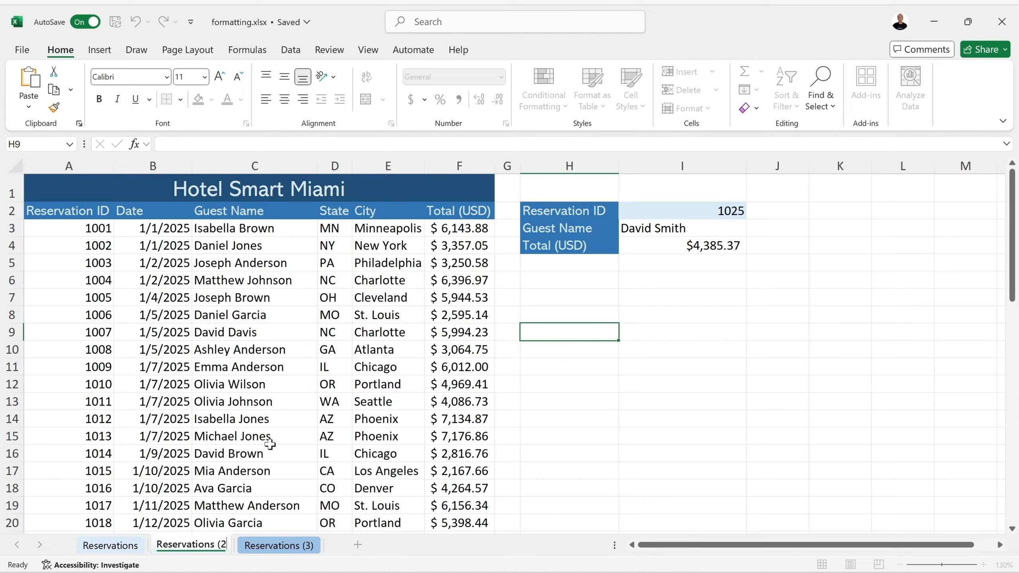
pyautogui.write('2')
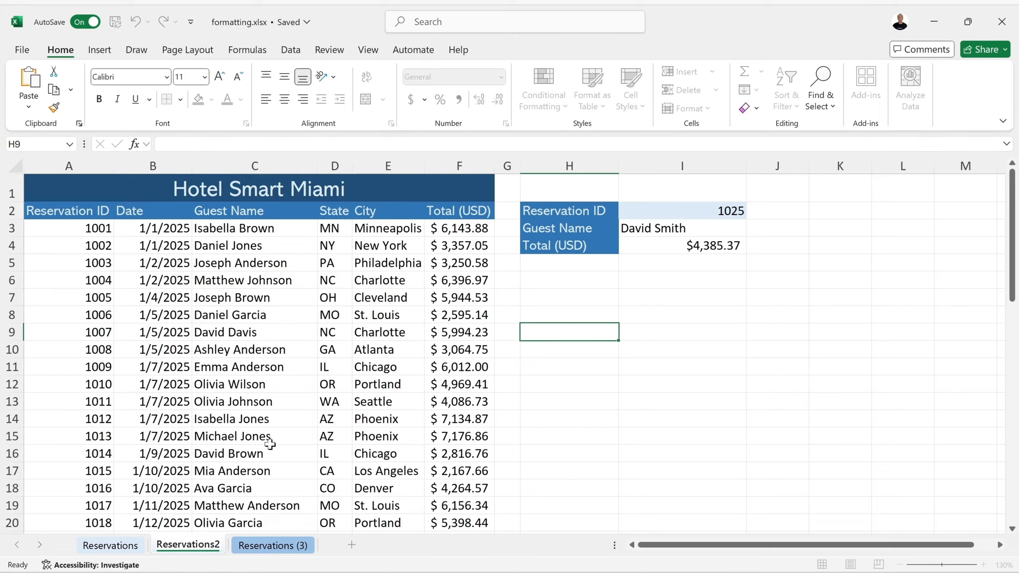
pyautogui.press('Return')
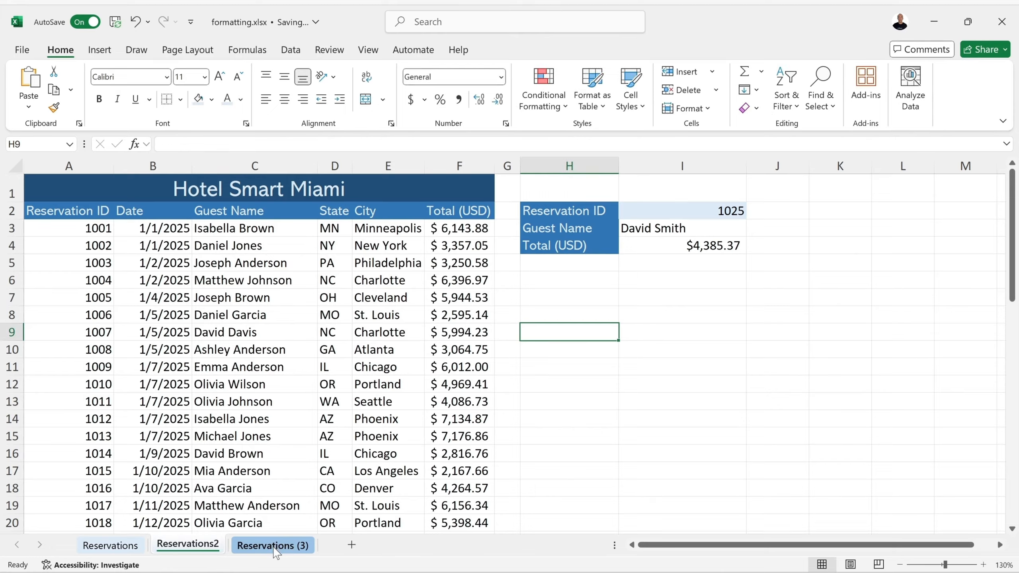
# Step: Rename the Reservations (3) sheet as Texte.2
pyautogui.doubleClick(276, 548)
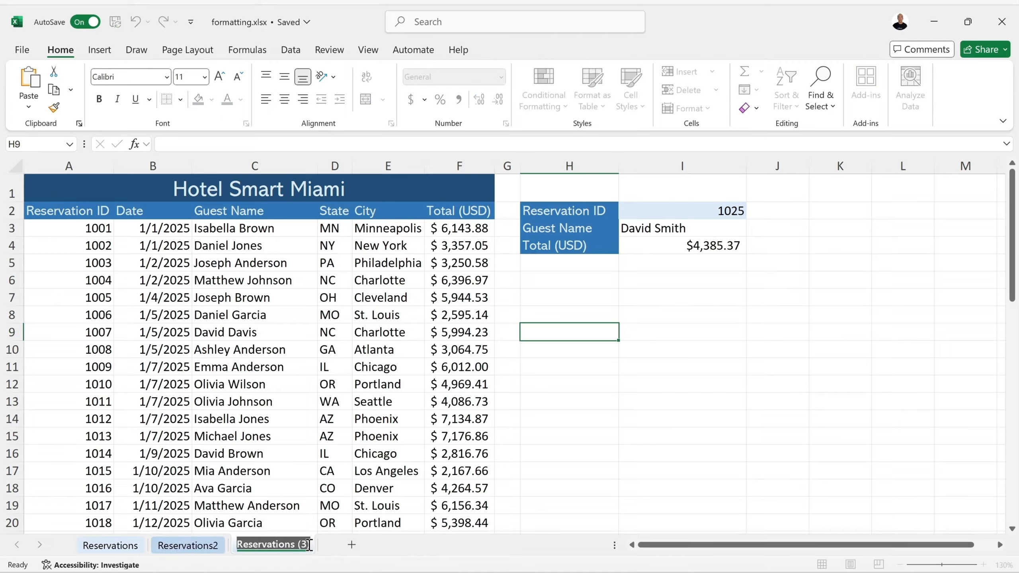
pyautogui.press('BackSpace')
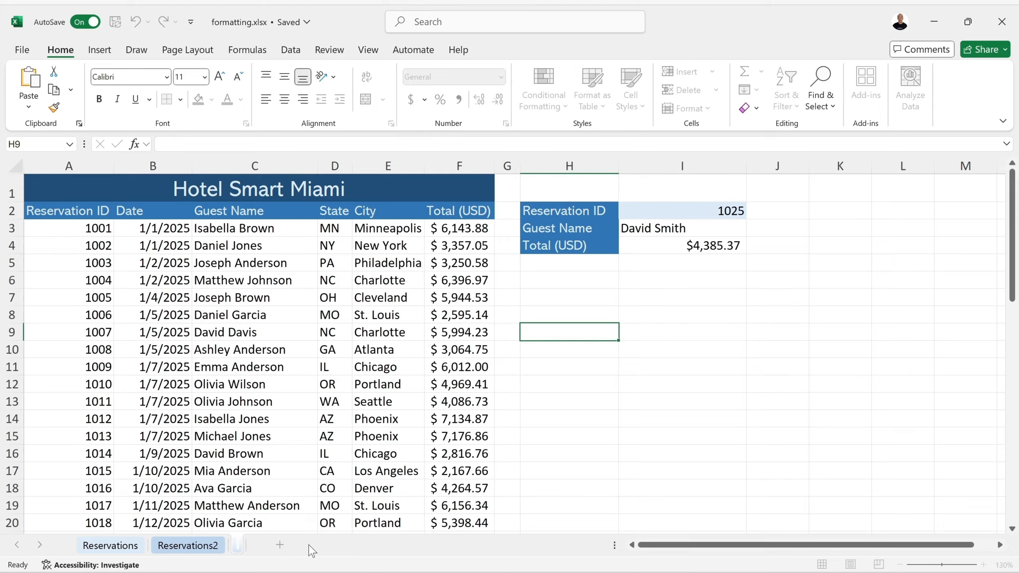
pyautogui.write('Texte')
pyautogui.press('Return')
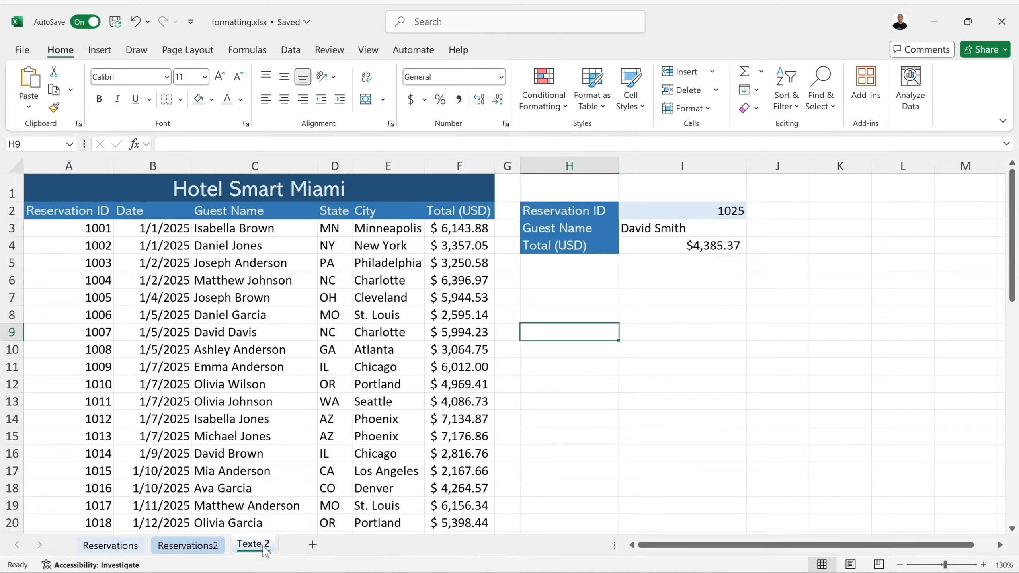
# Step: Rename the last sheet as Texte 24
pyautogui.doubleClick(254, 543)
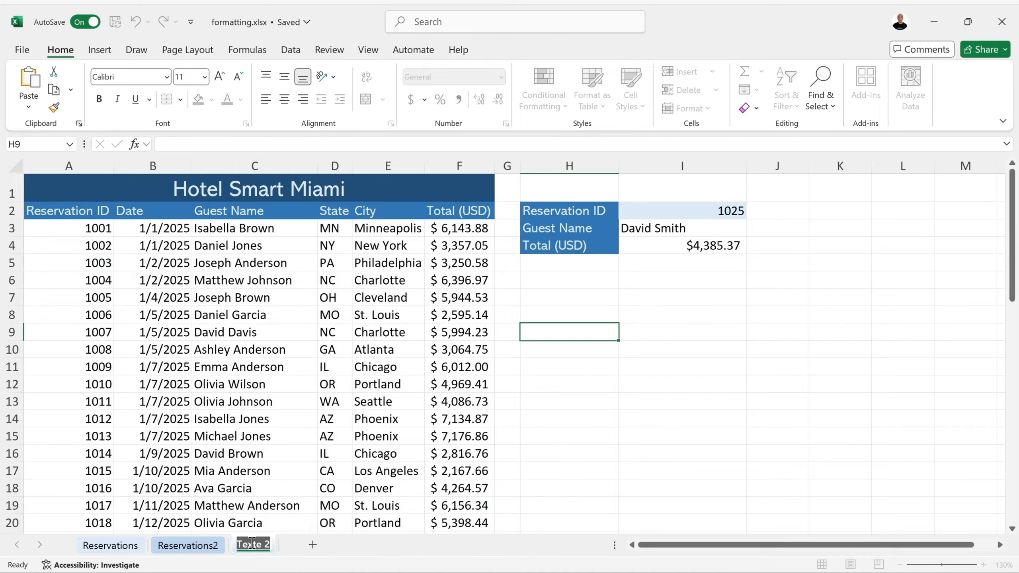
pyautogui.click(252, 543)
pyautogui.write('4')
pyautogui.press('Return')
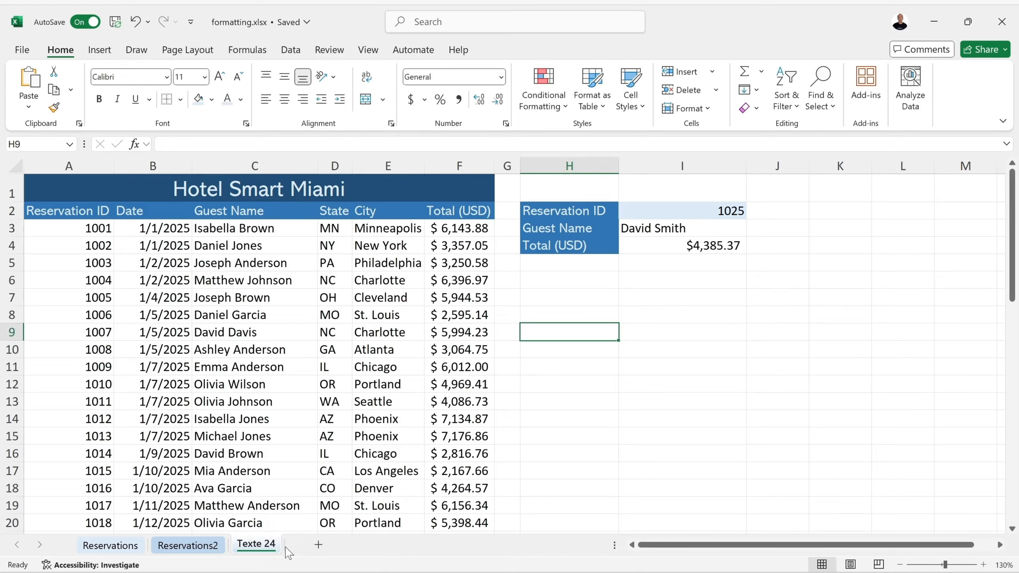
# Step: Permanently delete the Texte 24 sheet from the workbook
pyautogui.rightClick(263, 550)
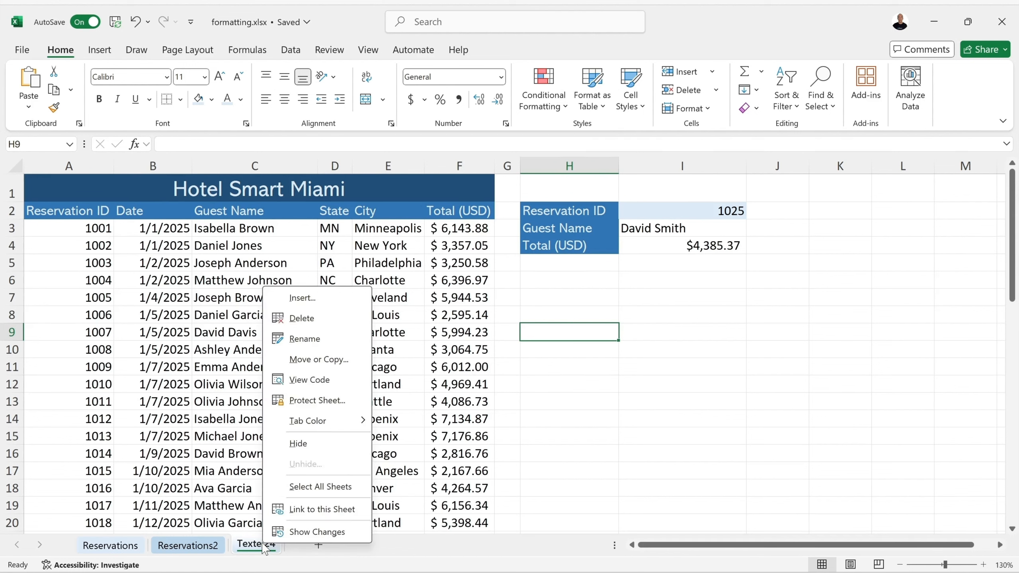
pyautogui.click(310, 319)
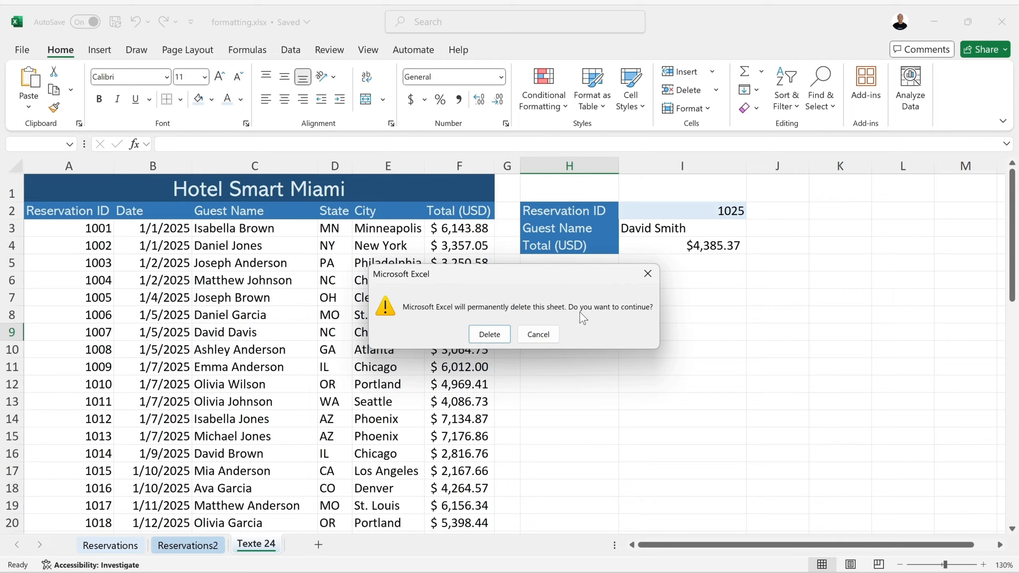
pyautogui.click(496, 335)
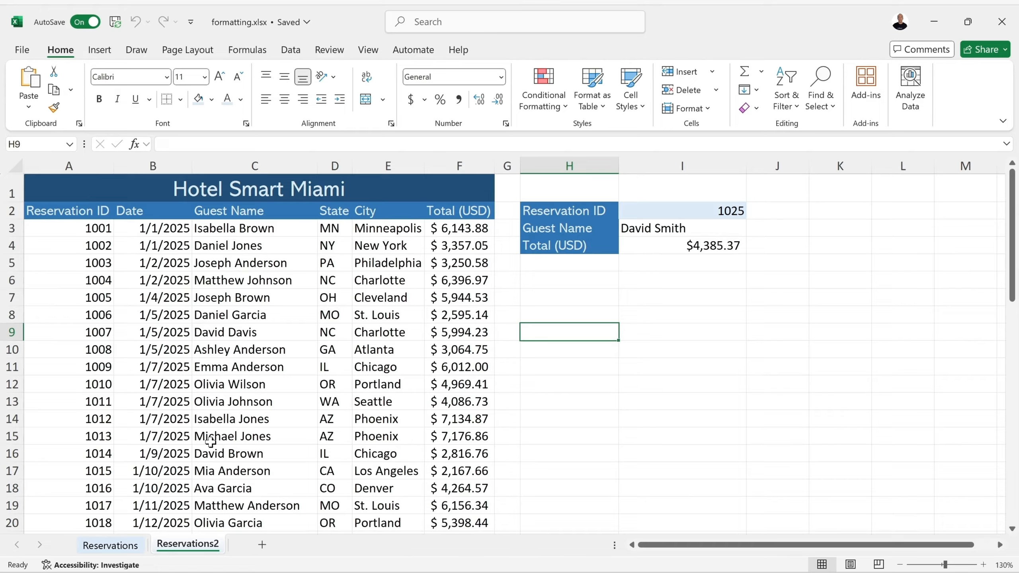
# Step: Add two blank sheets after Reservations2 and delete both of them
pyautogui.click(262, 545)
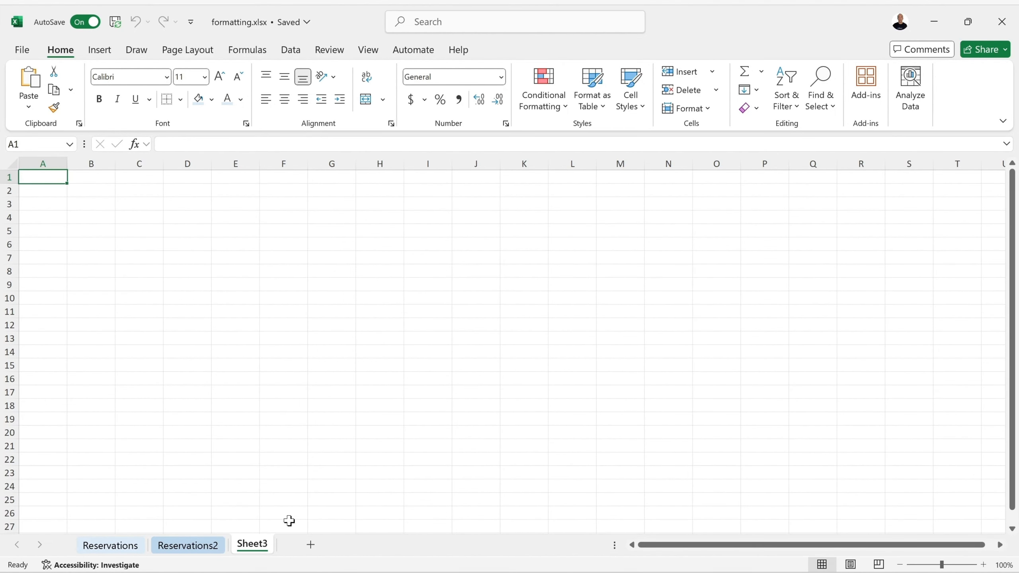
pyautogui.click(311, 546)
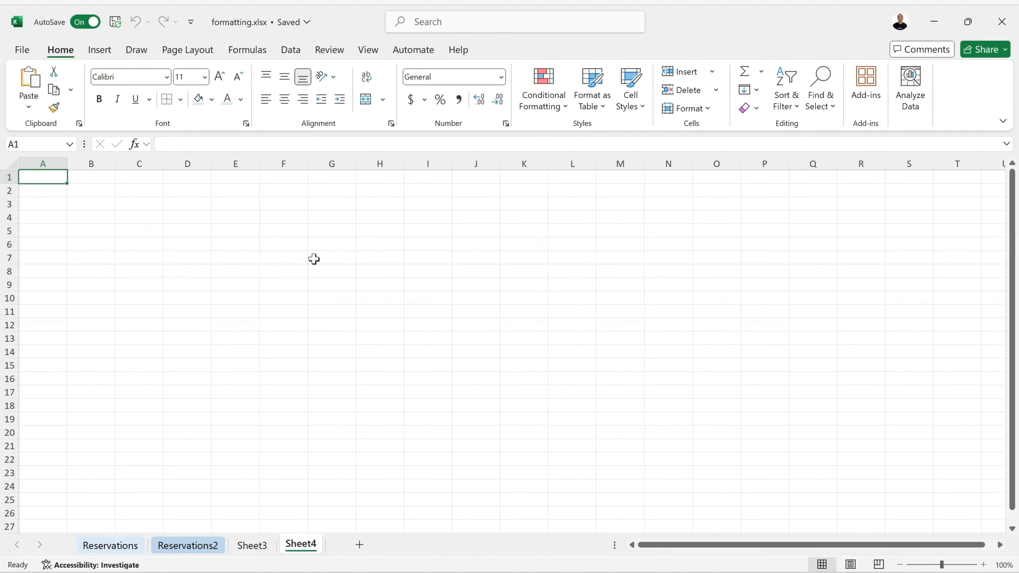
pyautogui.rightClick(306, 550)
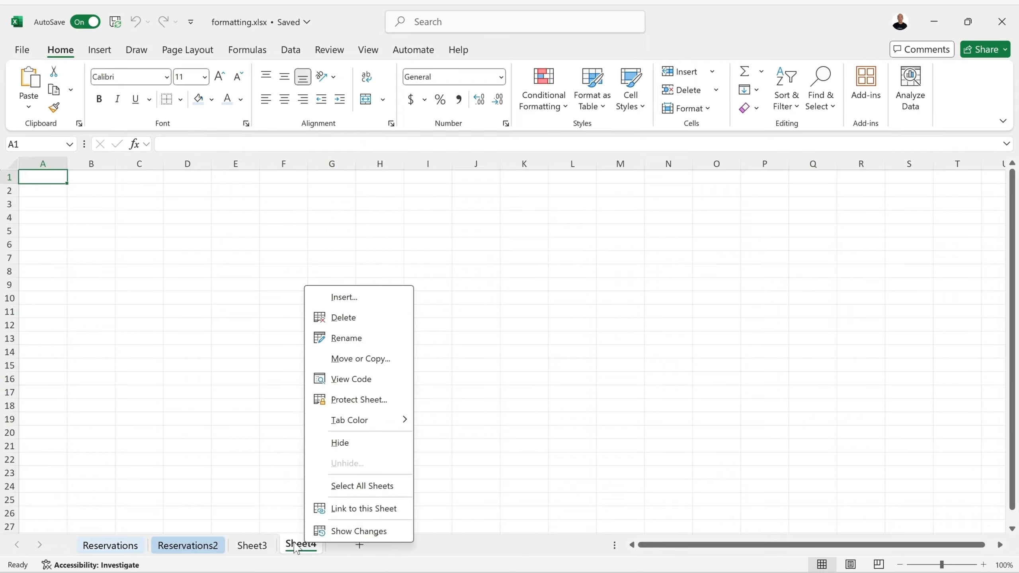
pyautogui.click(351, 327)
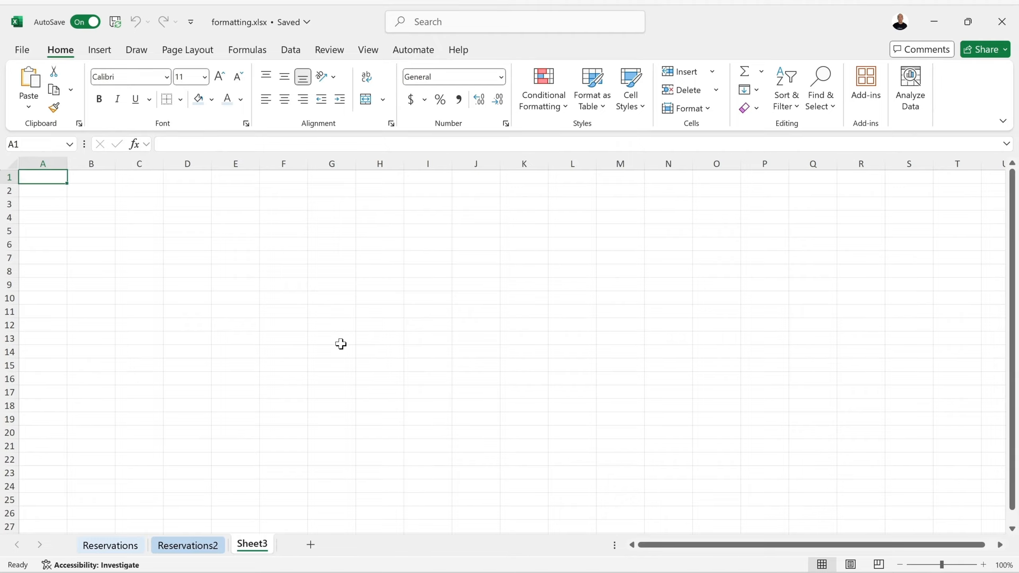
pyautogui.rightClick(256, 546)
pyautogui.click(309, 325)
# Step: Permanently delete the Reservations2 sheet, keeping only the Reservations sheet in the workbook
pyautogui.rightClick(202, 549)
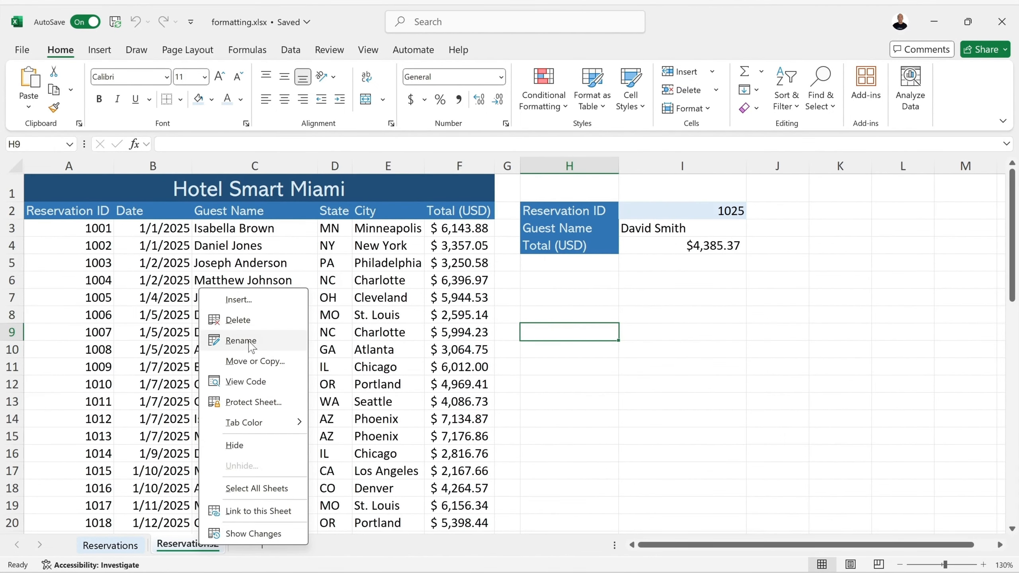
pyautogui.click(257, 321)
pyautogui.click(494, 338)
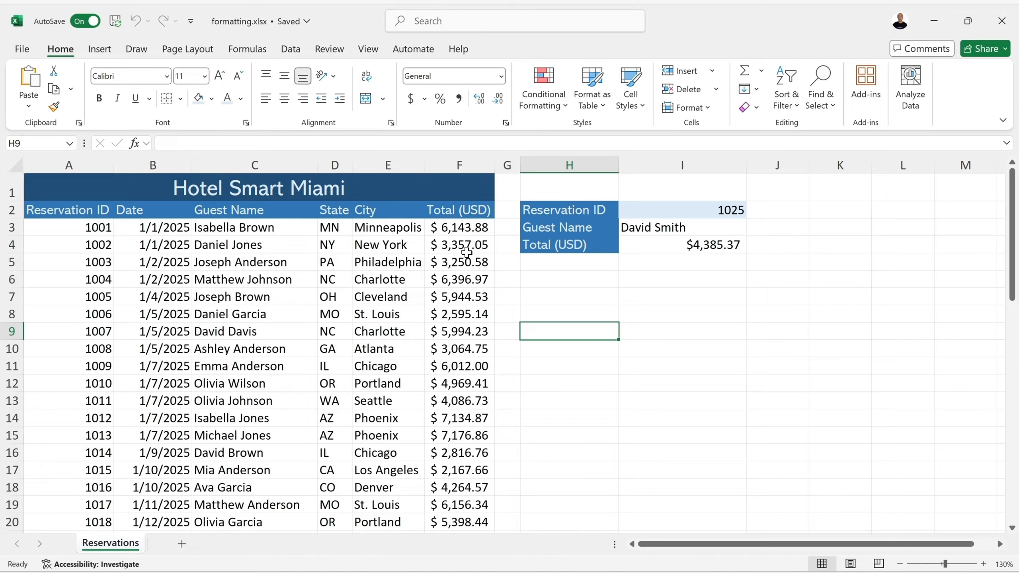
# Step: Select all reservation amounts in the Total (USD) column, from F3 down to the last record
pyautogui.click(454, 227)
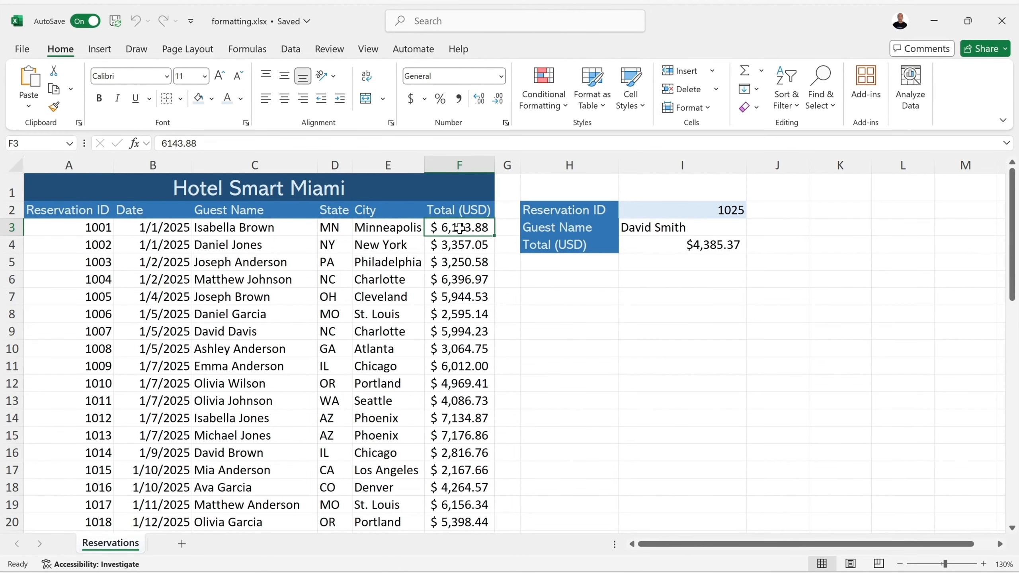
pyautogui.moveTo(460, 228); pyautogui.dragTo(452, 395)
pyautogui.moveTo(459, 497)
pyautogui.mouseDown()
pyautogui.moveTo(457, 554)
pyautogui.moveTo(460, 489)
pyautogui.mouseUp()
pyautogui.scroll(11, 457, 421)
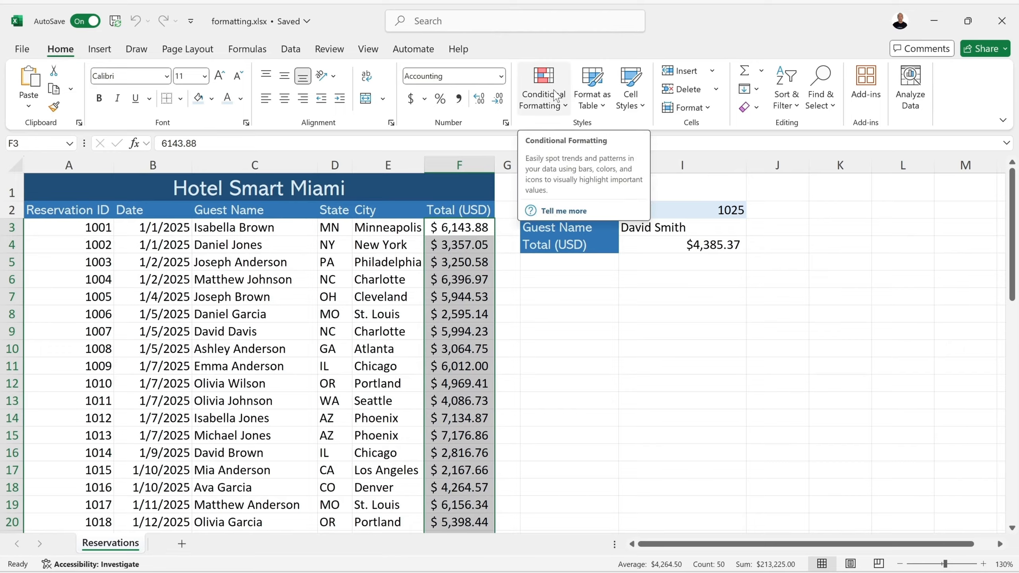
# Step: Start a Top 10 Items conditional formatting rule on the selected totals and set the number of top-ranked cells to 9
pyautogui.click(567, 111)
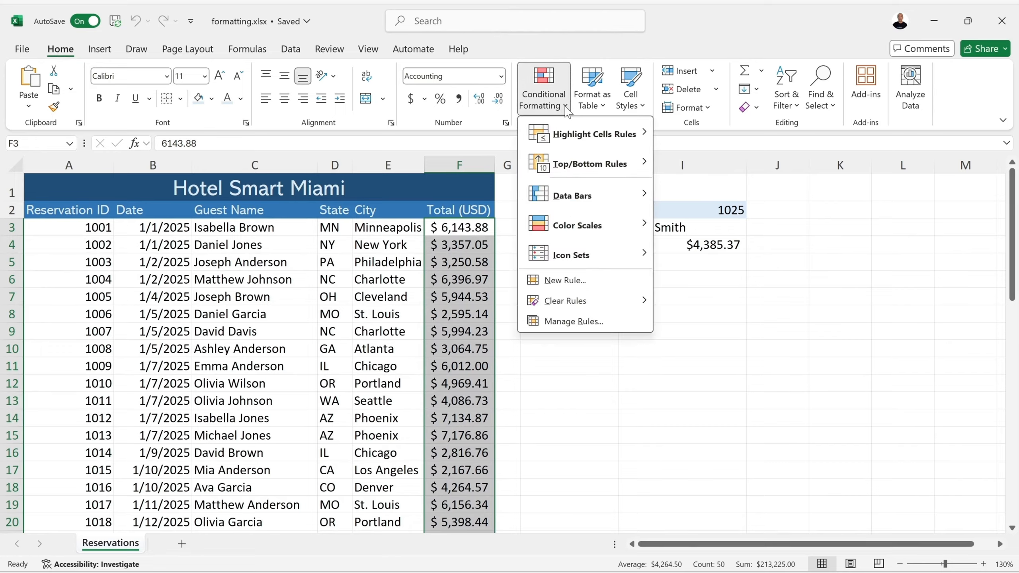
pyautogui.moveTo(580, 138)
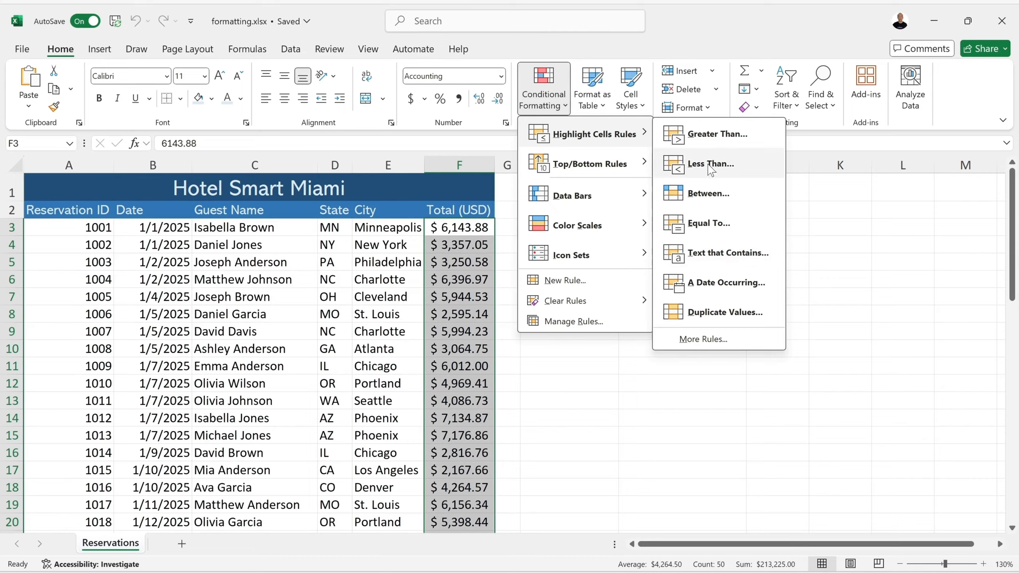
pyautogui.moveTo(599, 172)
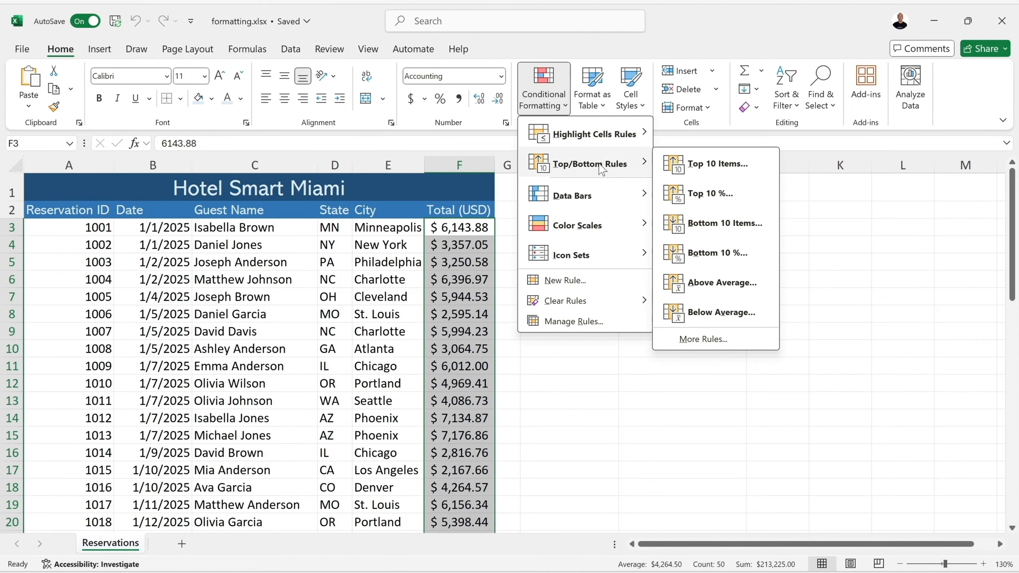
pyautogui.click(728, 169)
pyautogui.moveTo(460, 318); pyautogui.dragTo(630, 311)
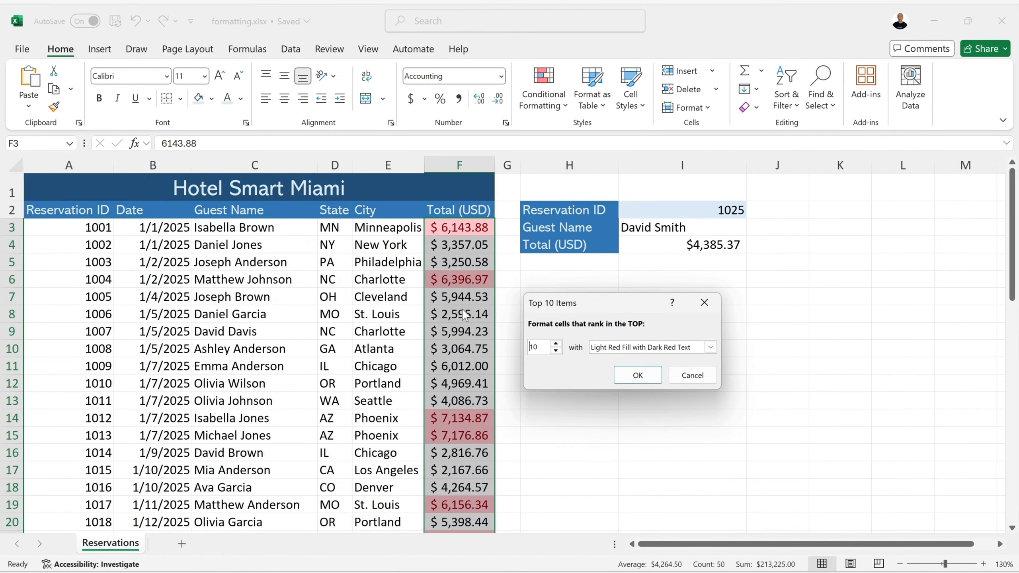
pyautogui.click(556, 344)
pyautogui.click(556, 344)
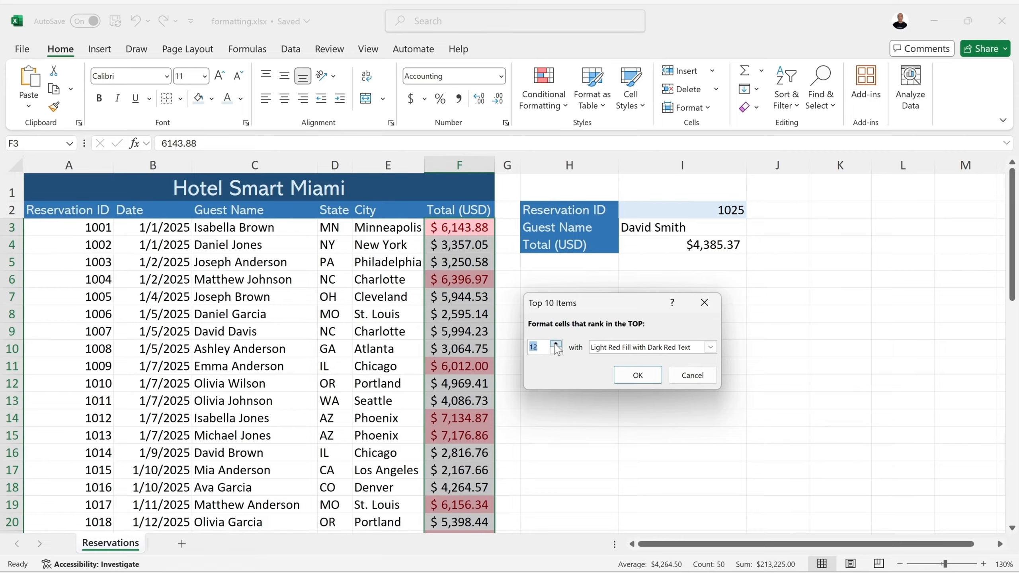
pyautogui.click(556, 351)
pyautogui.click(556, 351)
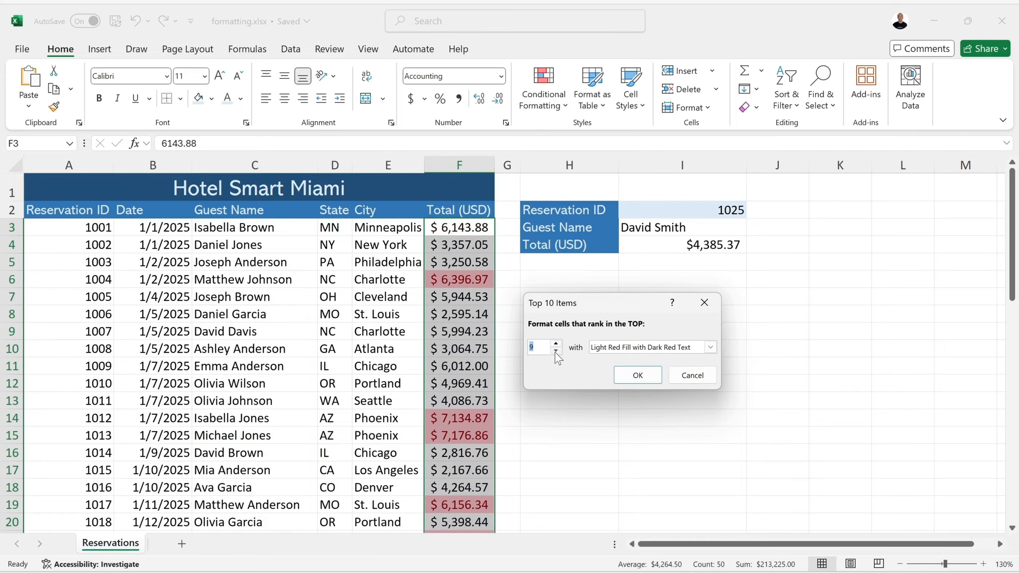
pyautogui.click(556, 351)
# Step: Apply the top 9 rule with Green Fill with Dark Green Text, and undo the rule
pyautogui.click(698, 352)
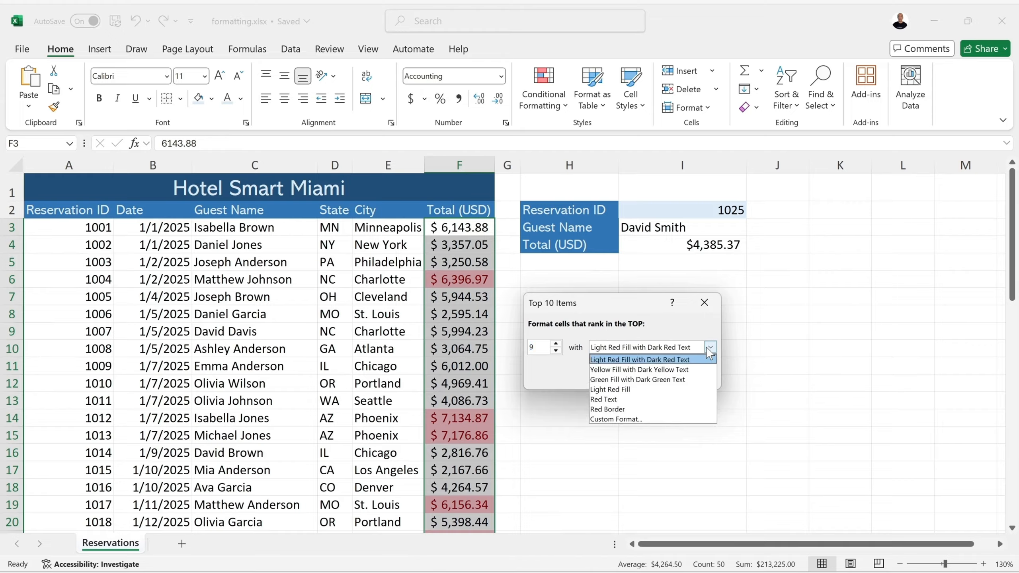
pyautogui.click(672, 380)
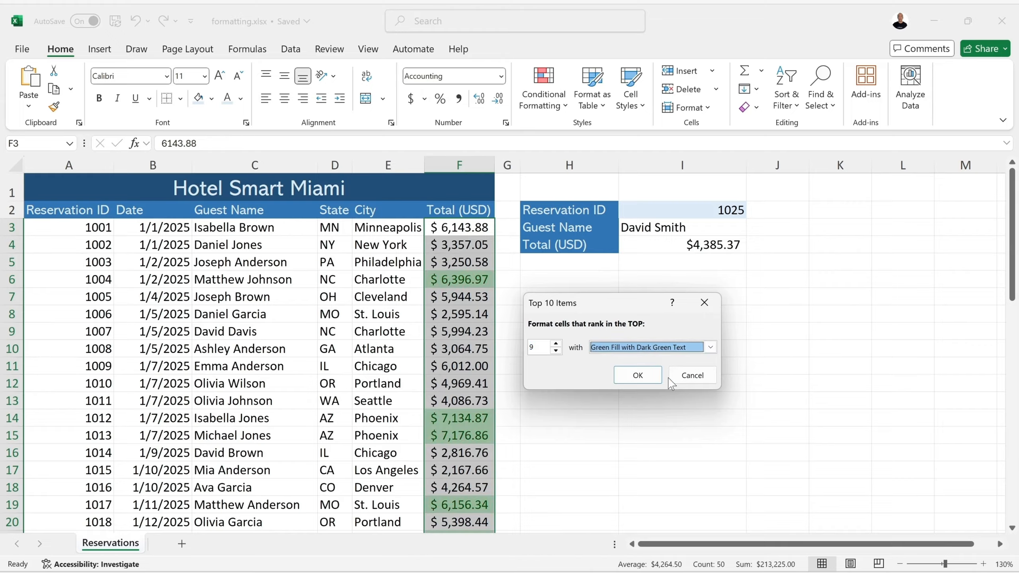
pyautogui.click(710, 347)
pyautogui.click(710, 348)
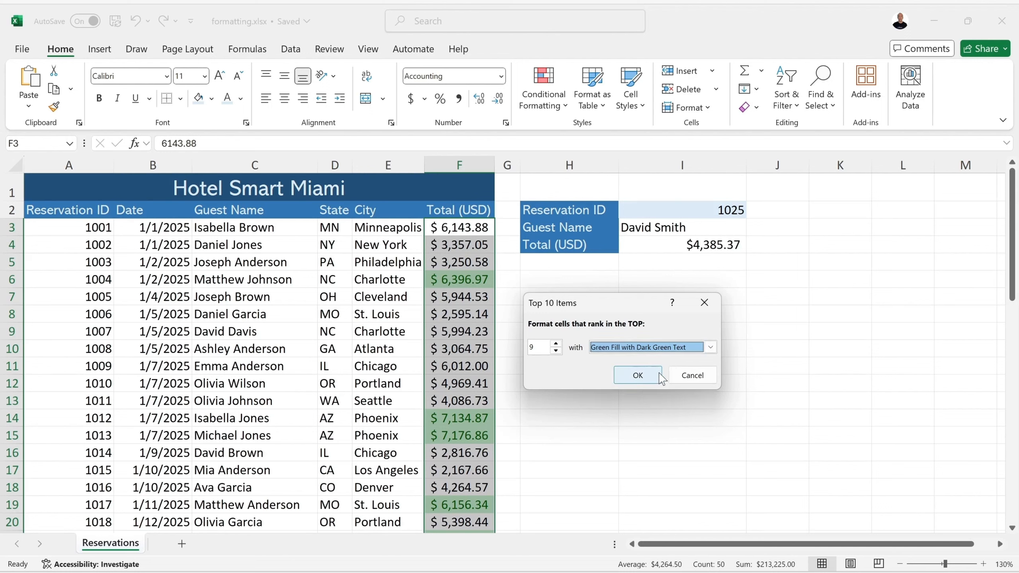
pyautogui.click(639, 378)
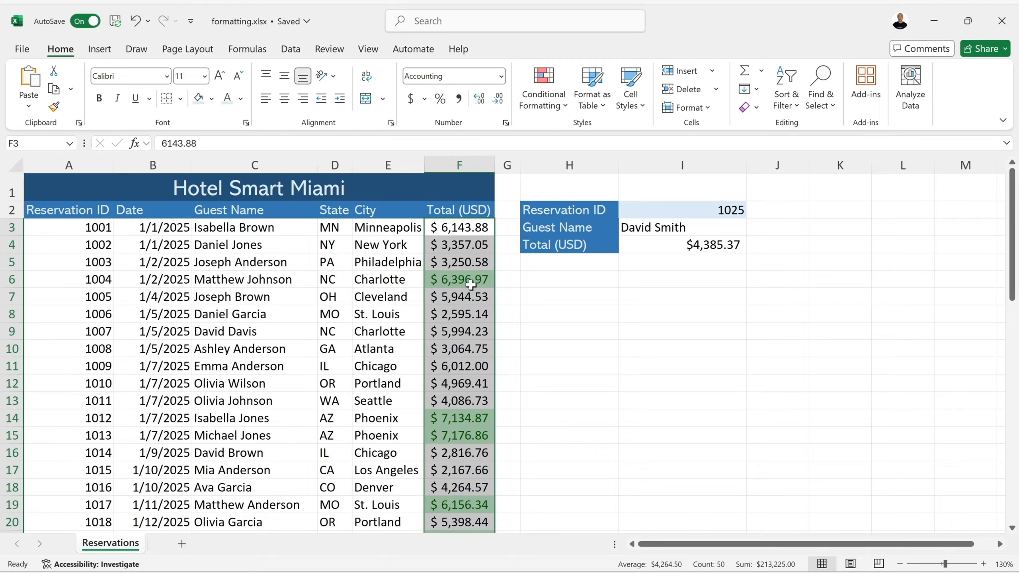
pyautogui.click(135, 19)
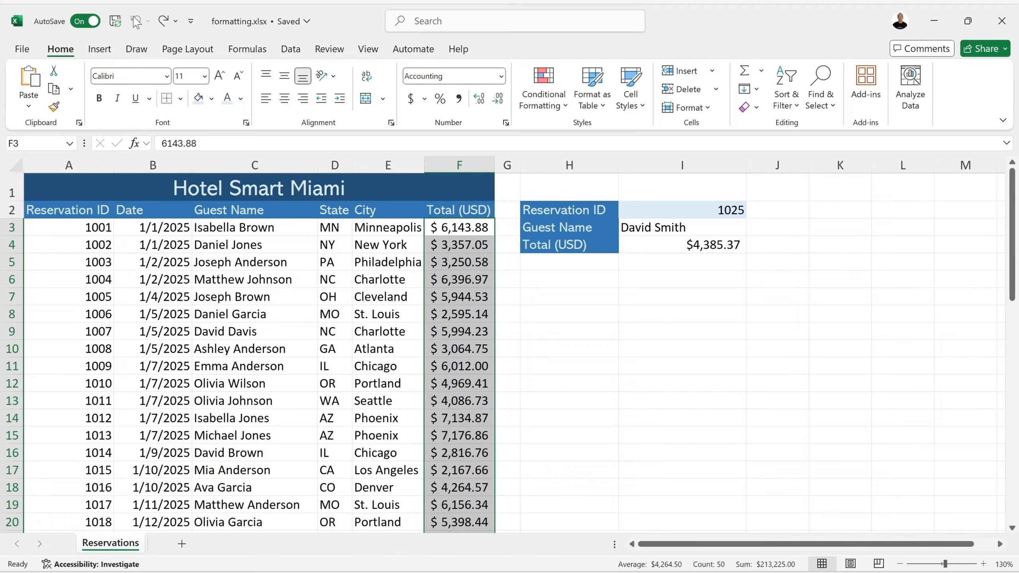
# Step: Highlight the selected totals greater than $5000 with Green Fill with Dark Green Text using conditional formatting
pyautogui.click(562, 105)
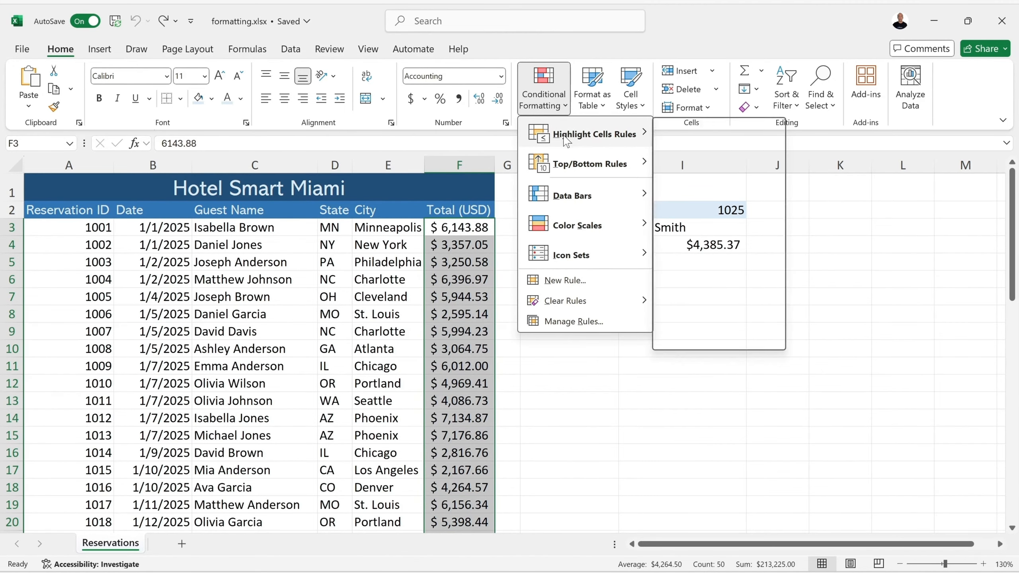
pyautogui.moveTo(583, 203)
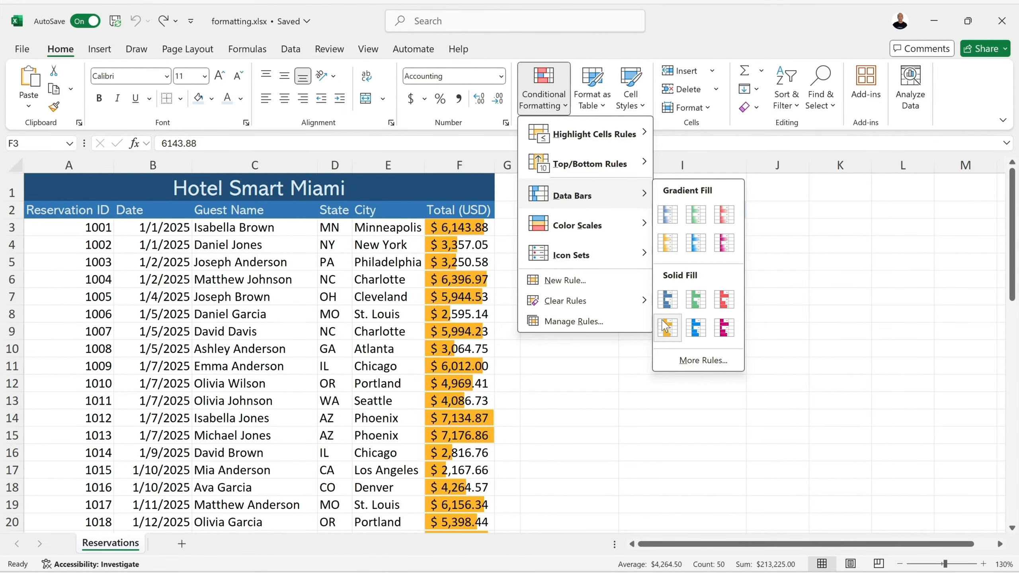
pyautogui.moveTo(606, 226)
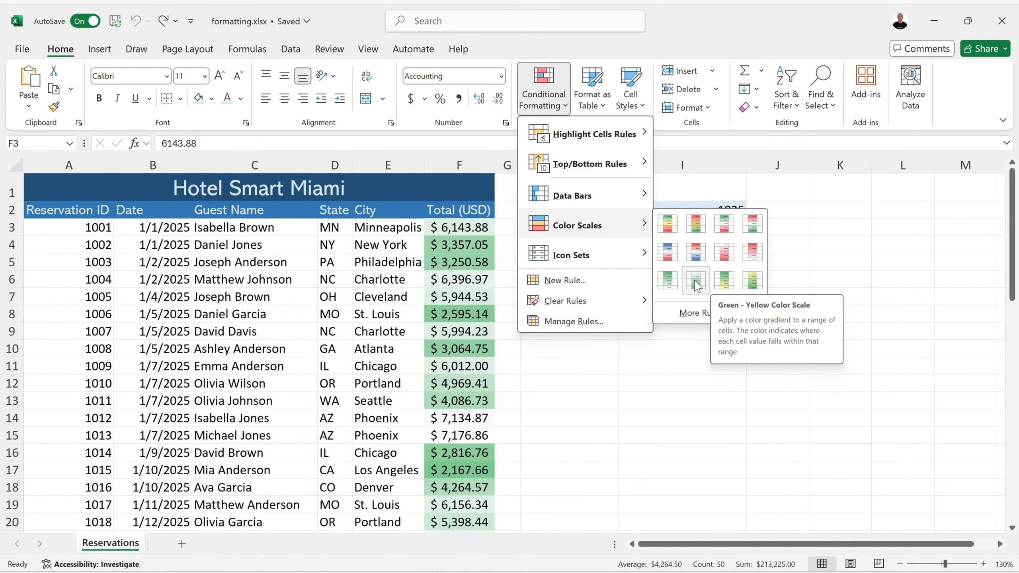
pyautogui.moveTo(621, 256)
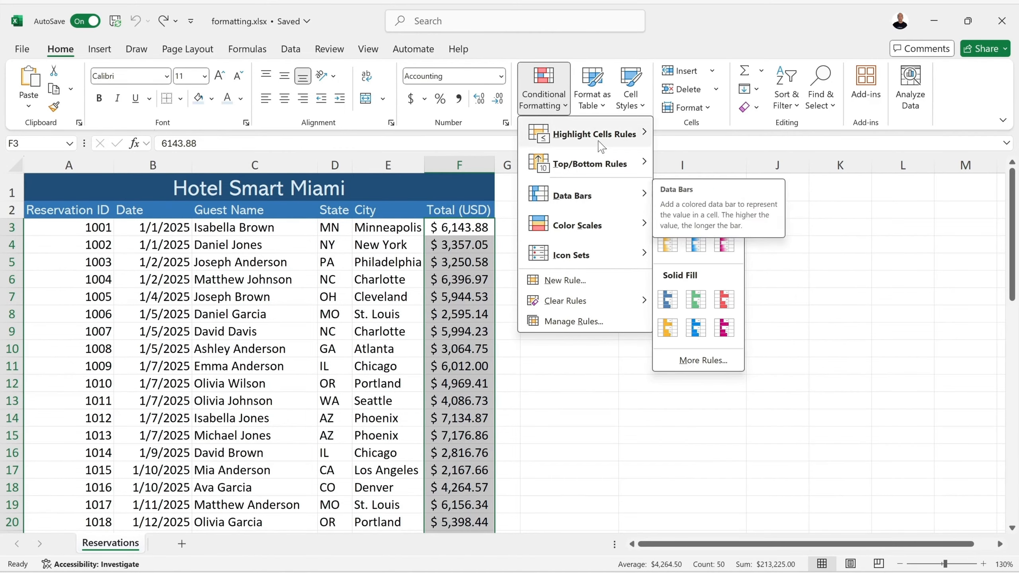
pyautogui.moveTo(609, 142)
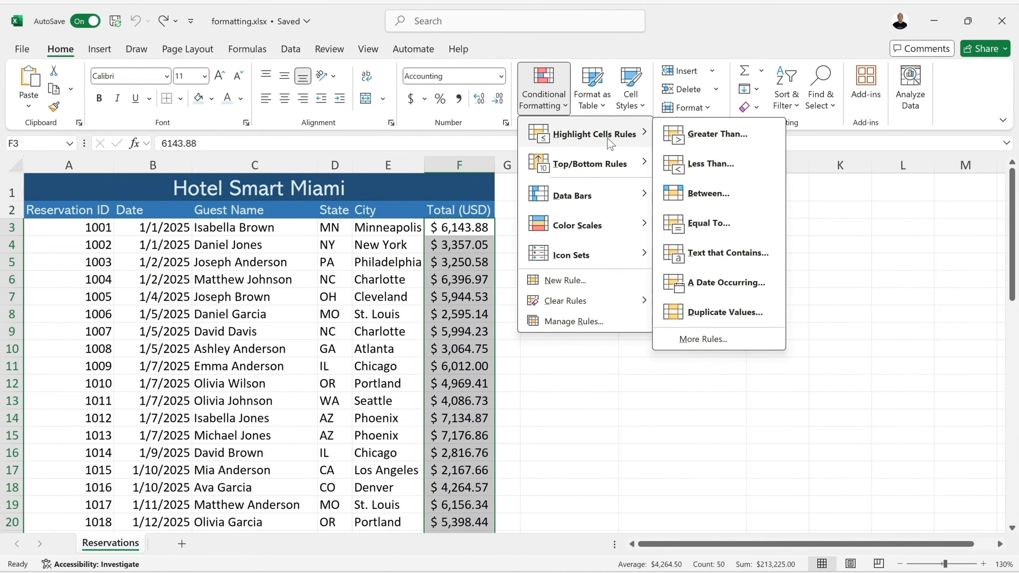
pyautogui.click(721, 139)
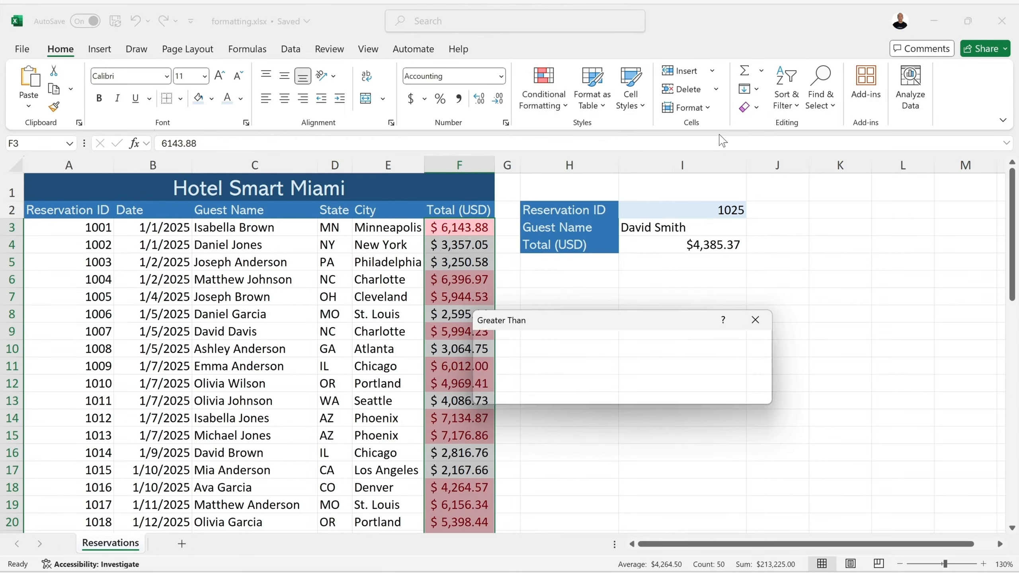
pyautogui.write('$5')
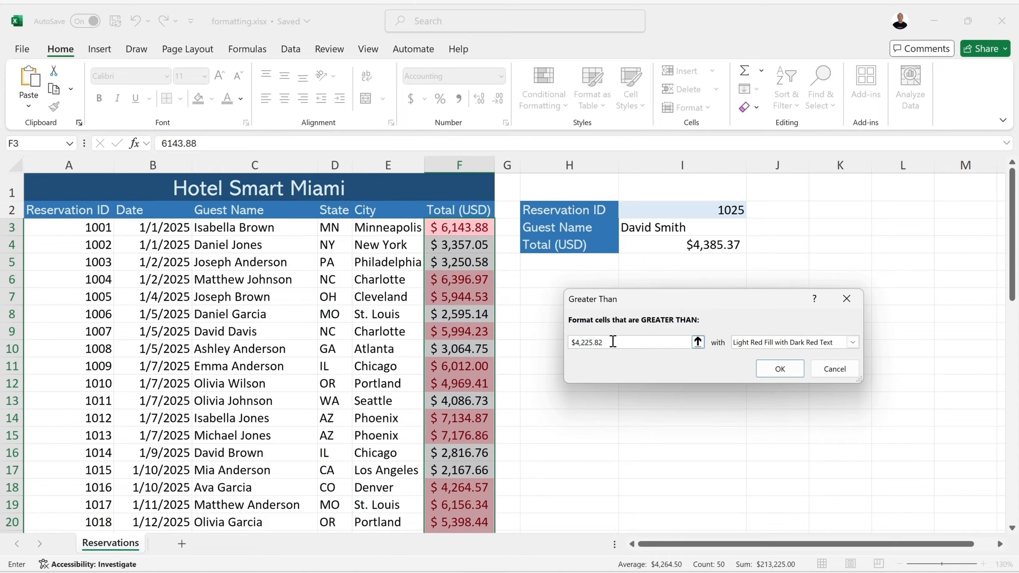
pyautogui.write('000')
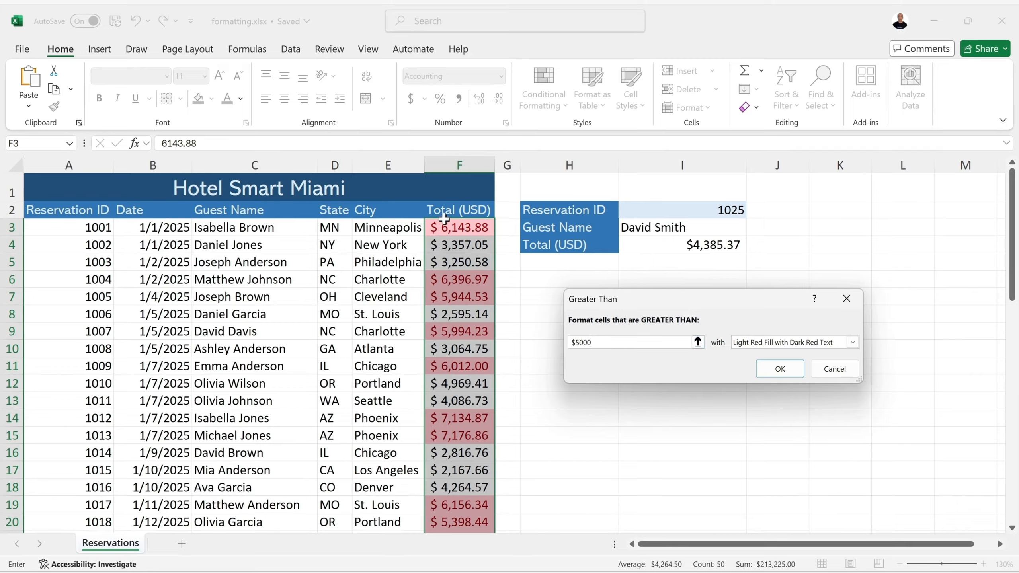
pyautogui.click(757, 344)
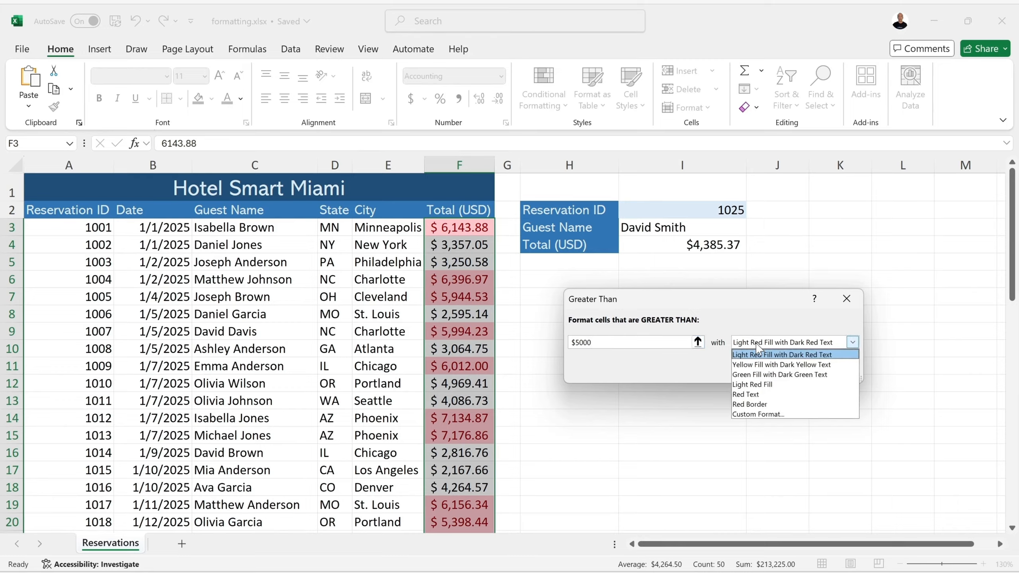
pyautogui.click(753, 376)
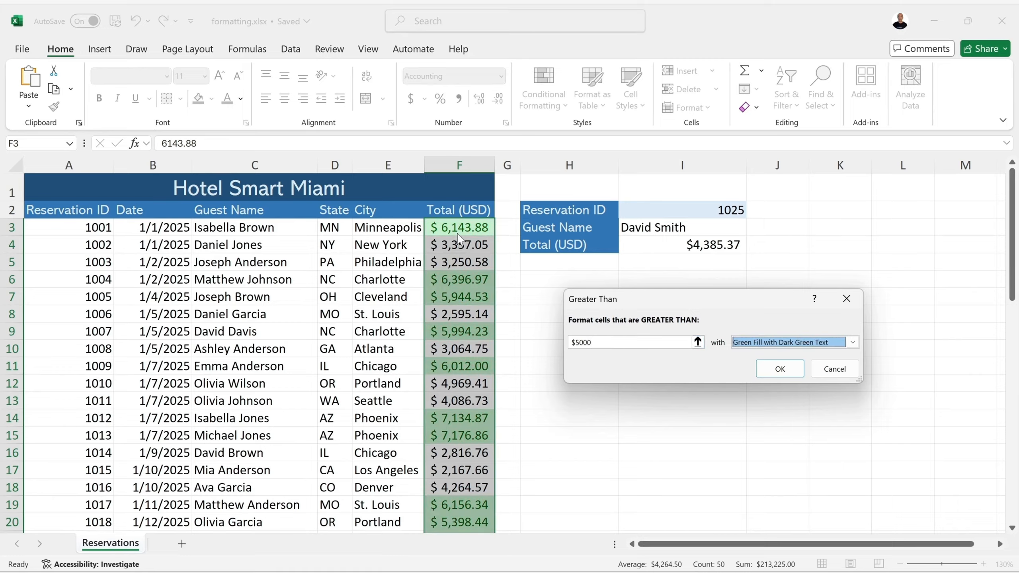
pyautogui.click(789, 372)
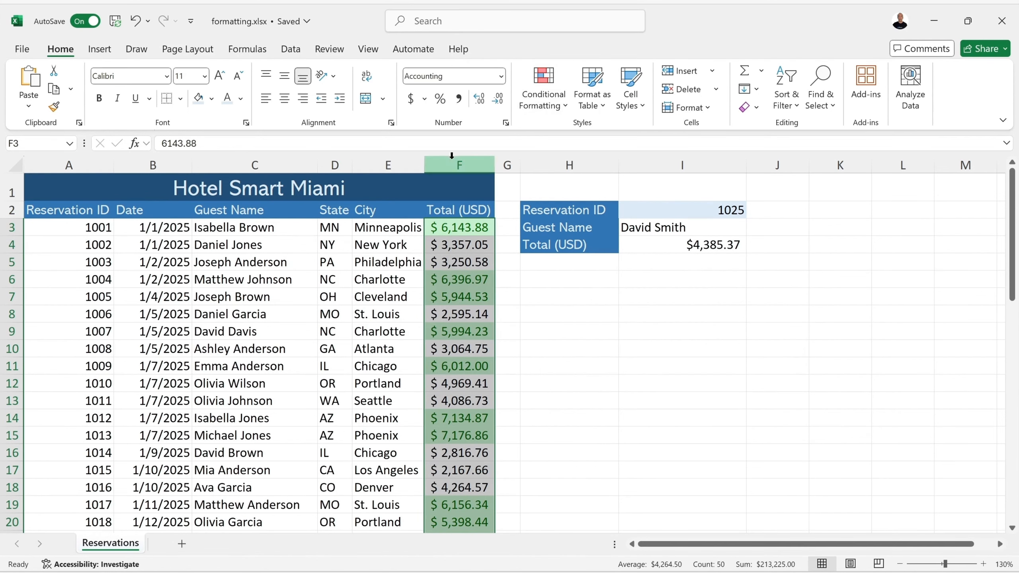
# Step: Start a Between conditional formatting rule on the selected totals and set its lower limit to $4000
pyautogui.click(566, 106)
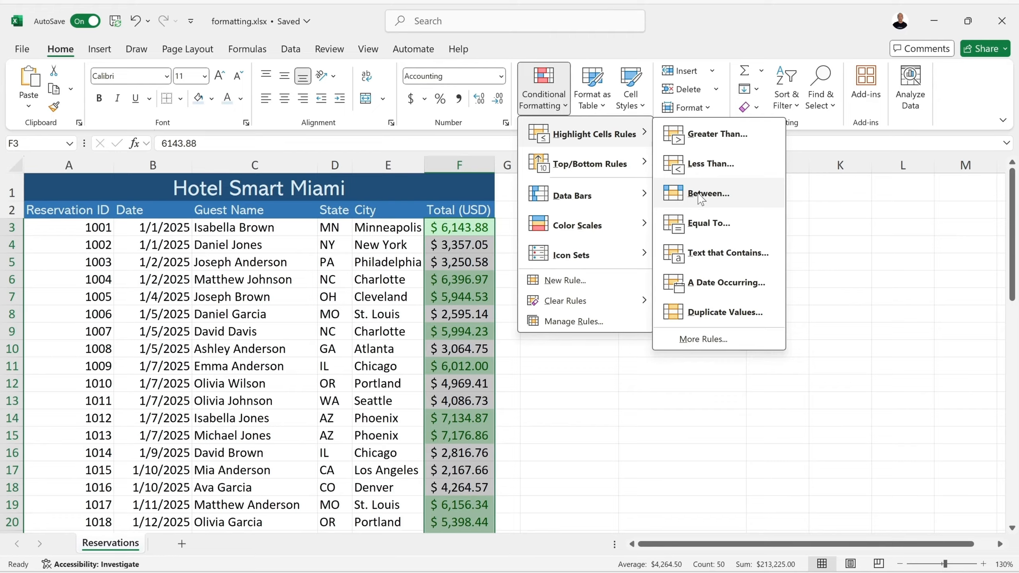
pyautogui.click(700, 194)
pyautogui.click(583, 344)
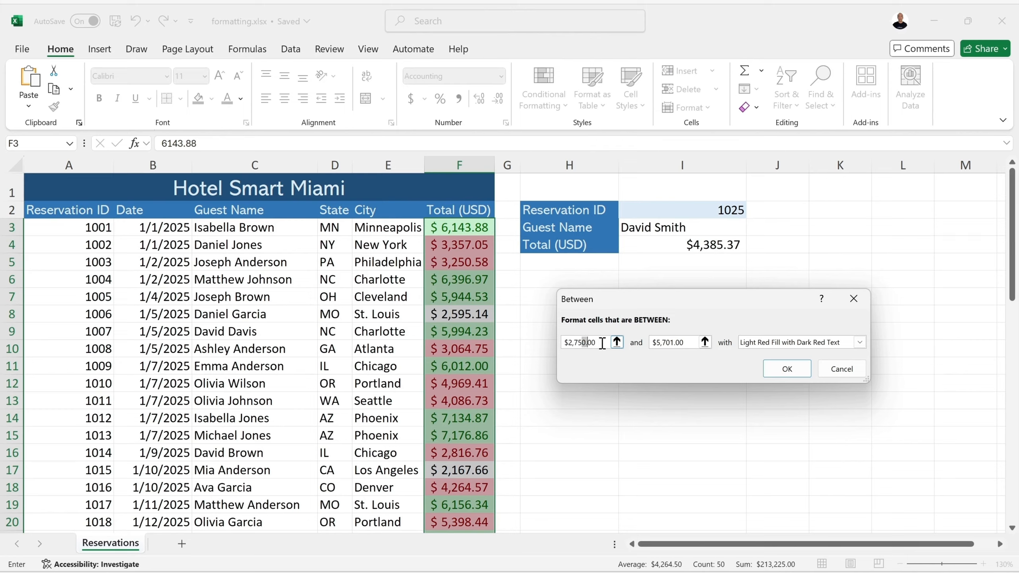
pyautogui.press('Left')
pyautogui.press('BackSpace')
pyautogui.press('BackSpace')
pyautogui.press('BackSpace')
pyautogui.press('BackSpace')
pyautogui.press('BackSpace')
pyautogui.press('BackSpace')
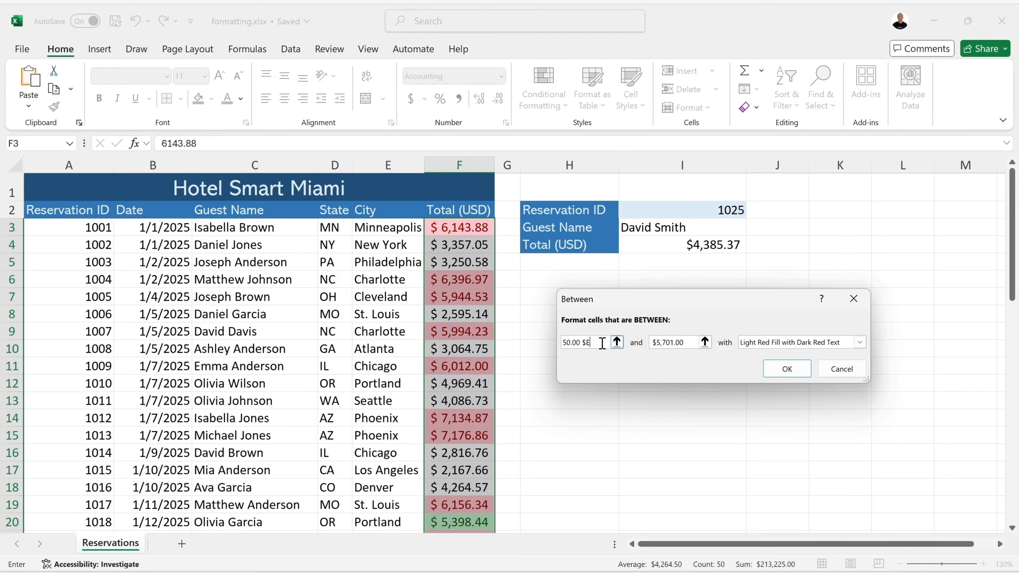
pyautogui.press('BackSpace')
pyautogui.press('BackSpace')
pyautogui.press('BackSpace')
pyautogui.press('BackSpace')
pyautogui.press('BackSpace')
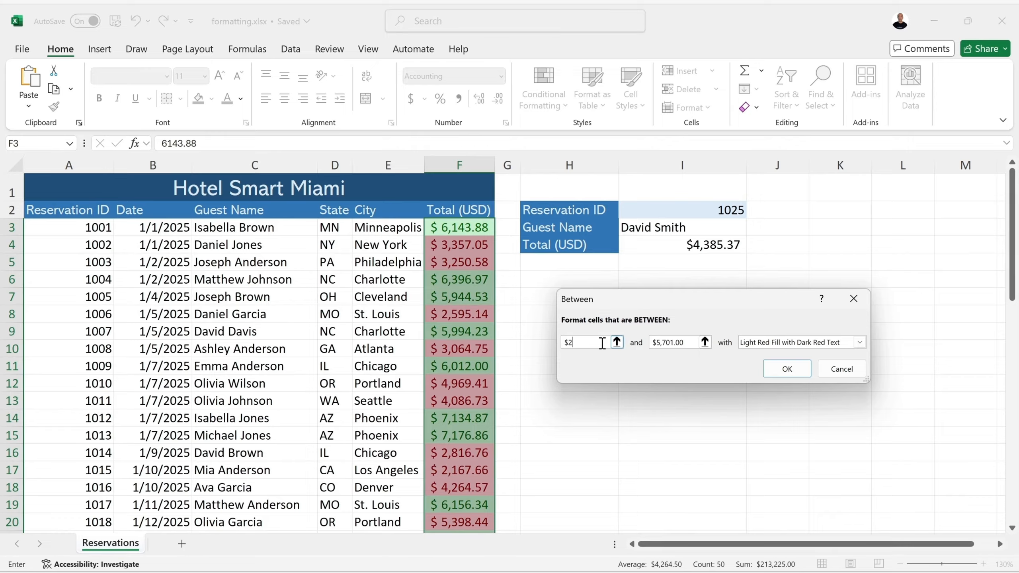
pyautogui.write('4000')
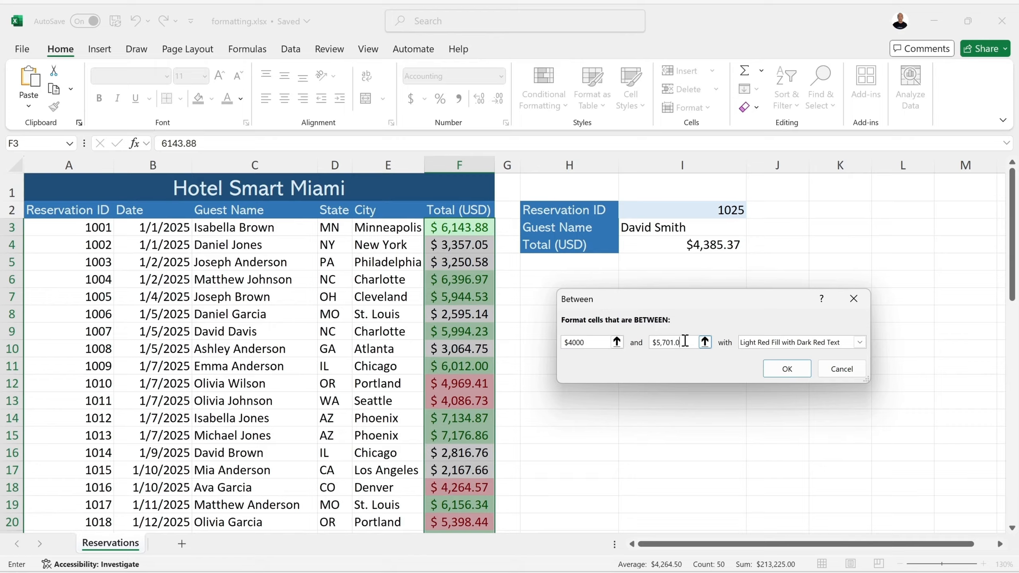
# Step: Set the Between rule's upper limit to $4999 and apply it with Yellow Fill with Dark Yellow Text
pyautogui.press('BackSpace')
pyautogui.press('BackSpace')
pyautogui.press('BackSpace')
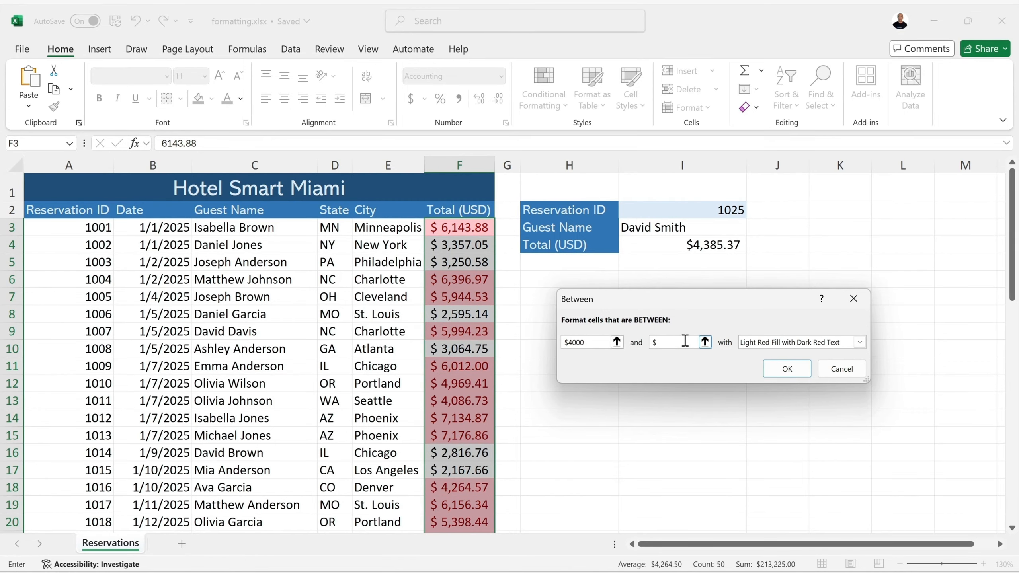
pyautogui.write('4')
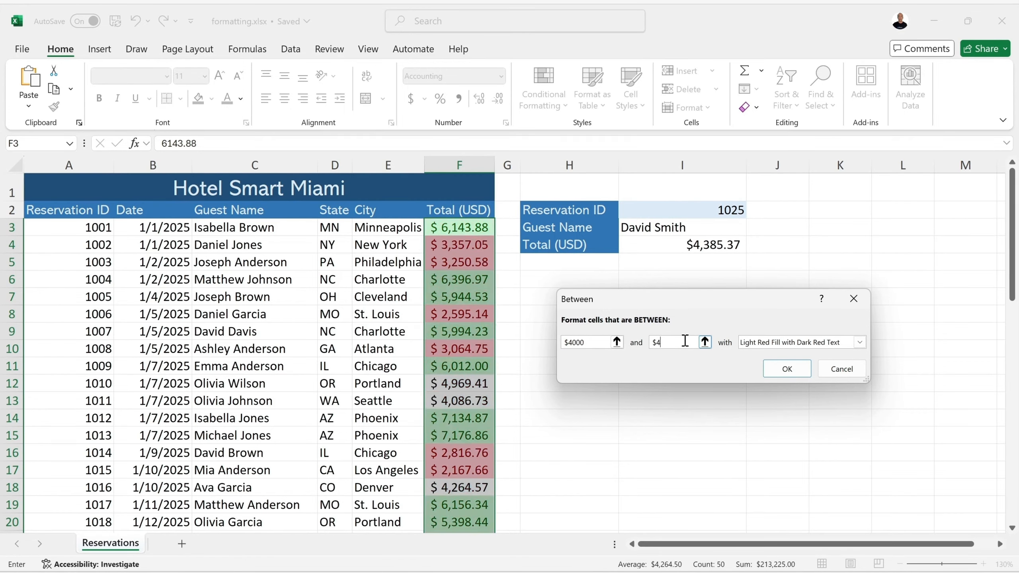
pyautogui.write('999')
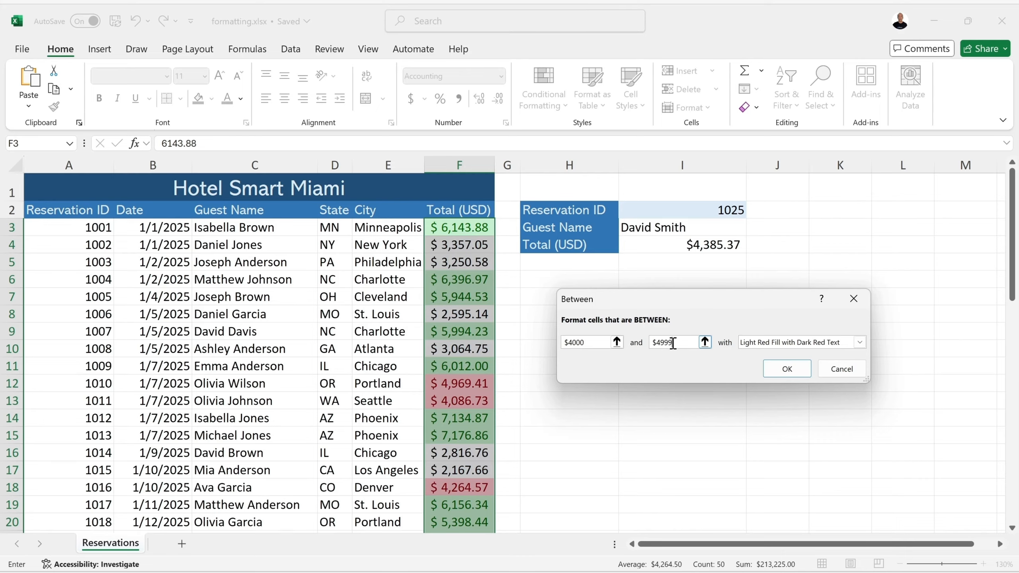
pyautogui.click(762, 344)
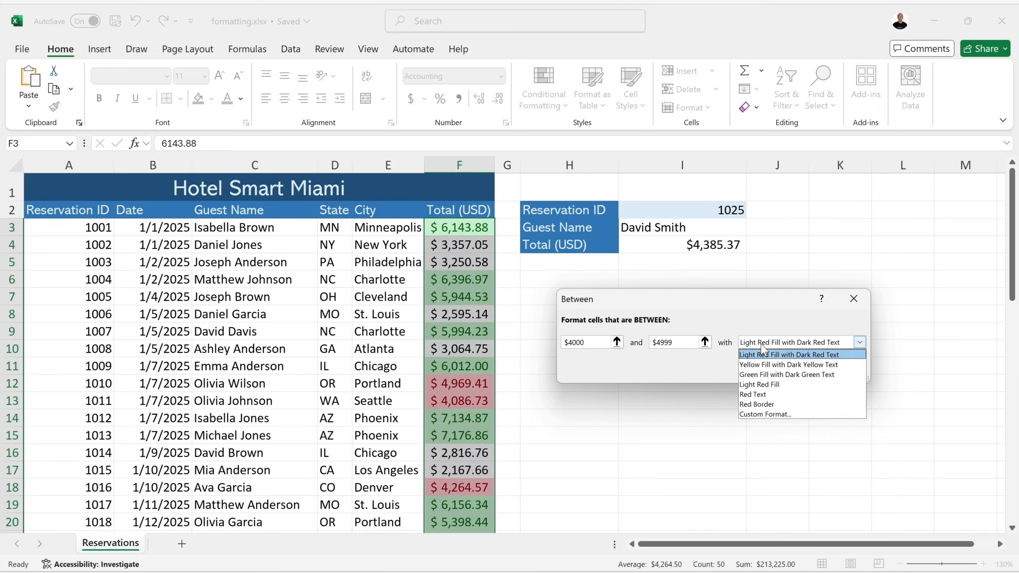
pyautogui.click(764, 366)
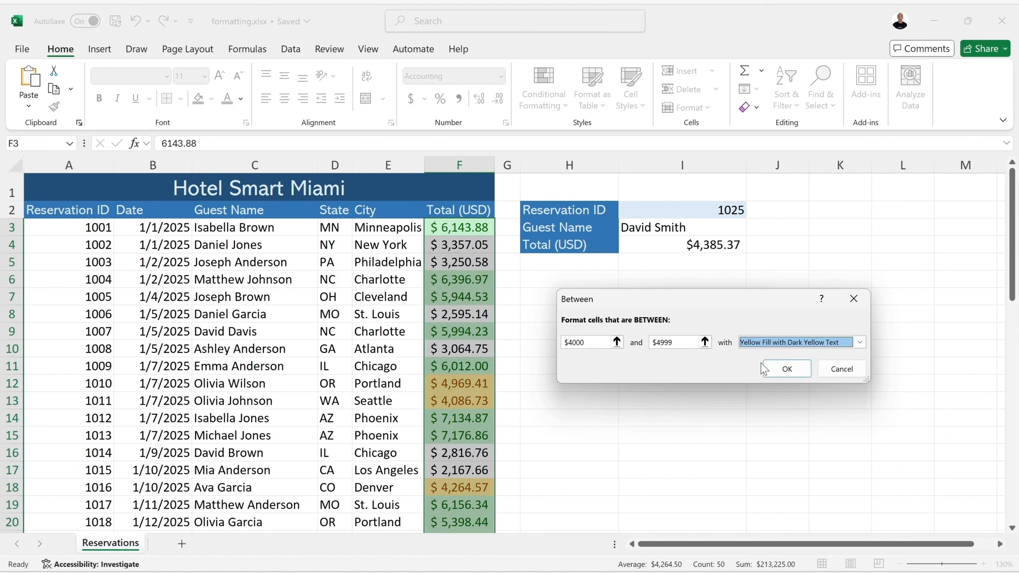
pyautogui.click(786, 370)
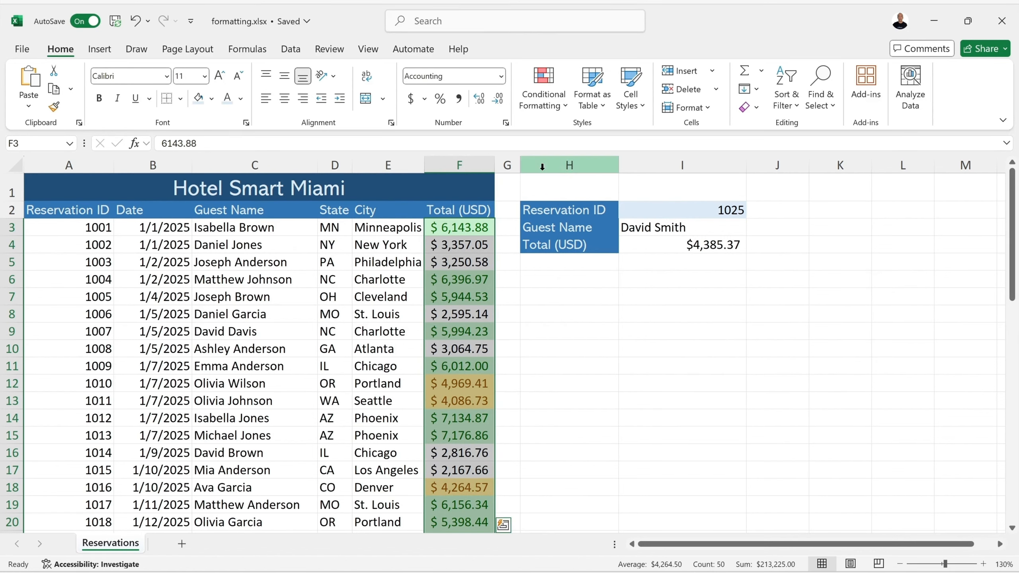
# Step: Start a Less Than conditional formatting rule on the selected totals with a threshold of $4000
pyautogui.click(565, 107)
pyautogui.moveTo(575, 135)
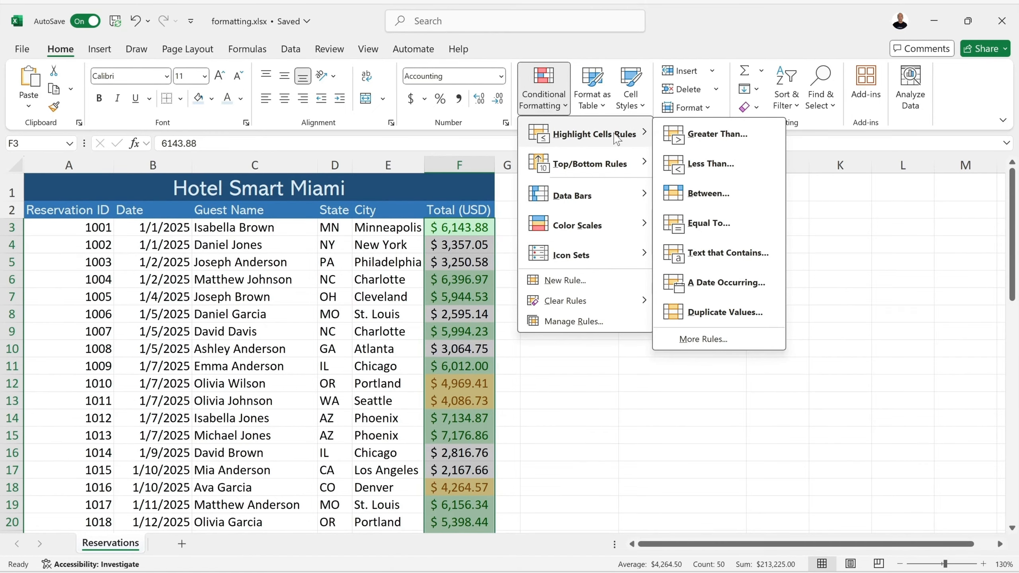
pyautogui.click(724, 168)
pyautogui.click(641, 344)
pyautogui.press('BackSpace')
pyautogui.press('BackSpace')
pyautogui.press('BackSpace')
pyautogui.press('BackSpace')
pyautogui.press('BackSpace')
pyautogui.press('BackSpace')
pyautogui.press('BackSpace')
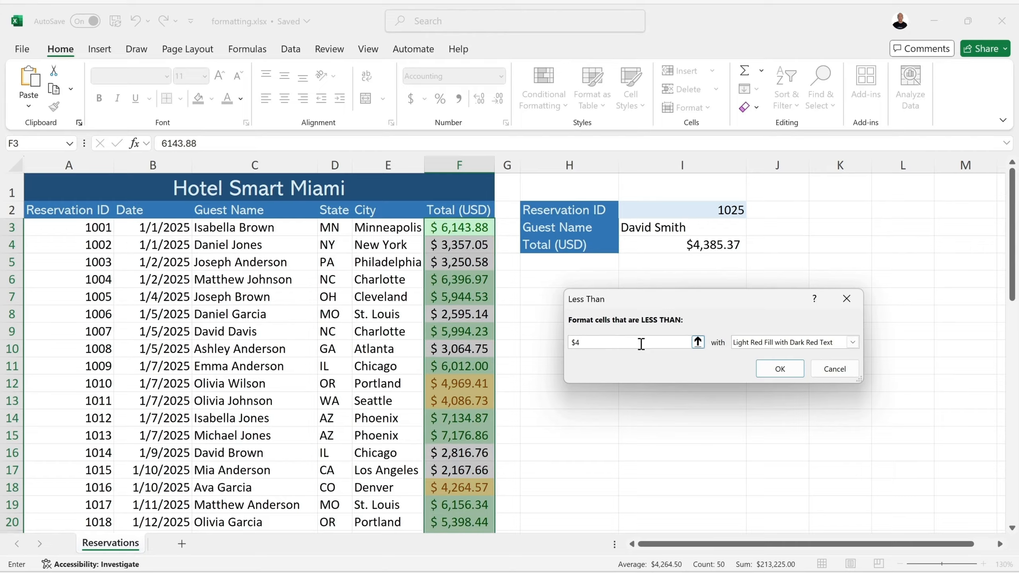
pyautogui.write('000')
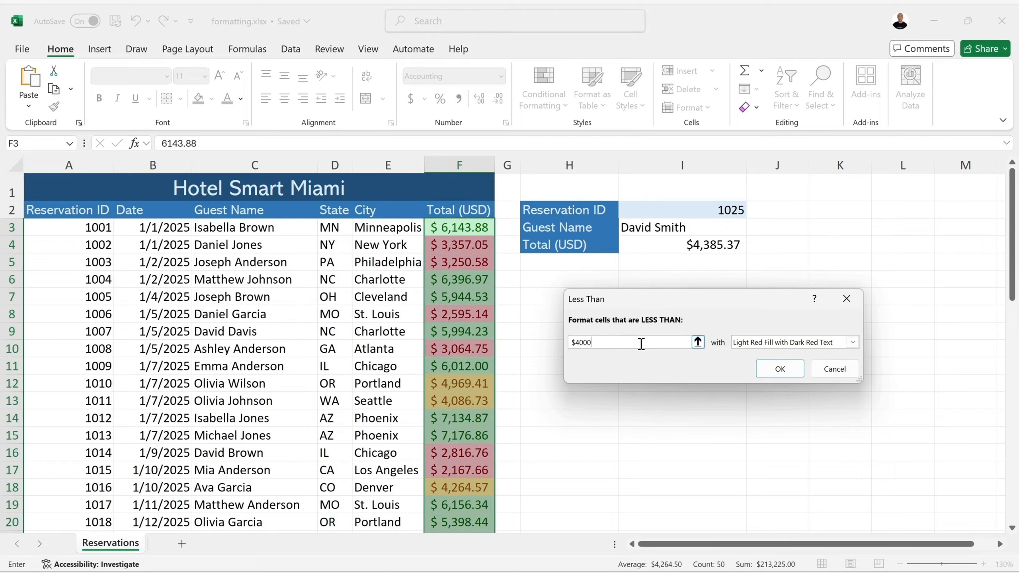
# Step: Apply the Less Than rule with Light Red Fill with Dark Red Text and deselect the totals
pyautogui.click(757, 344)
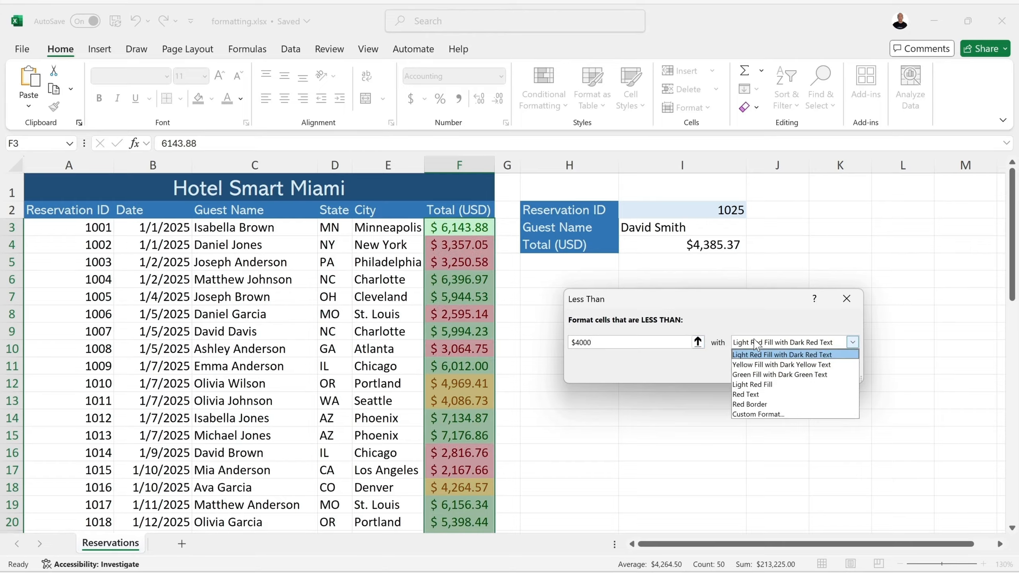
pyautogui.click(750, 354)
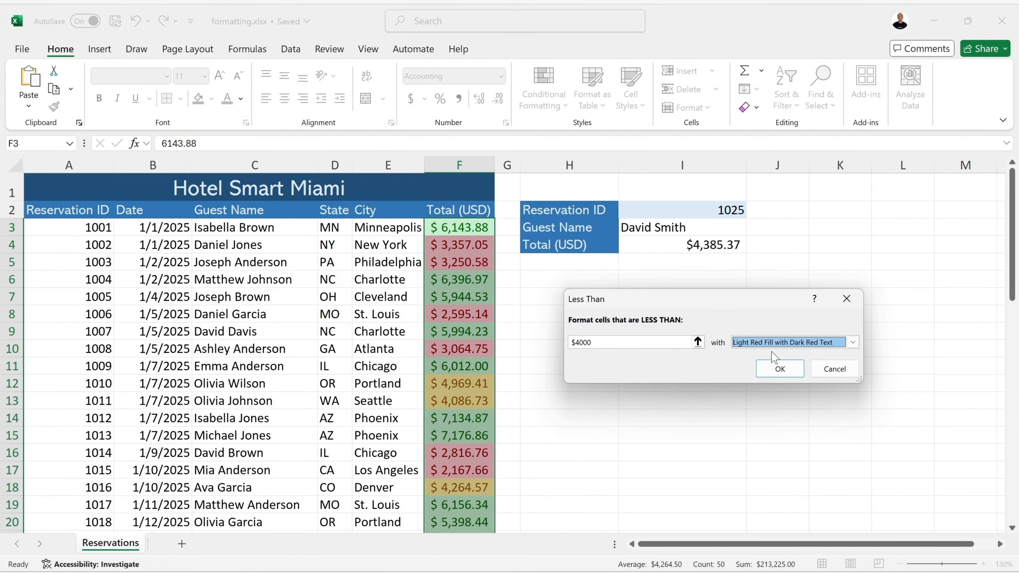
pyautogui.click(780, 368)
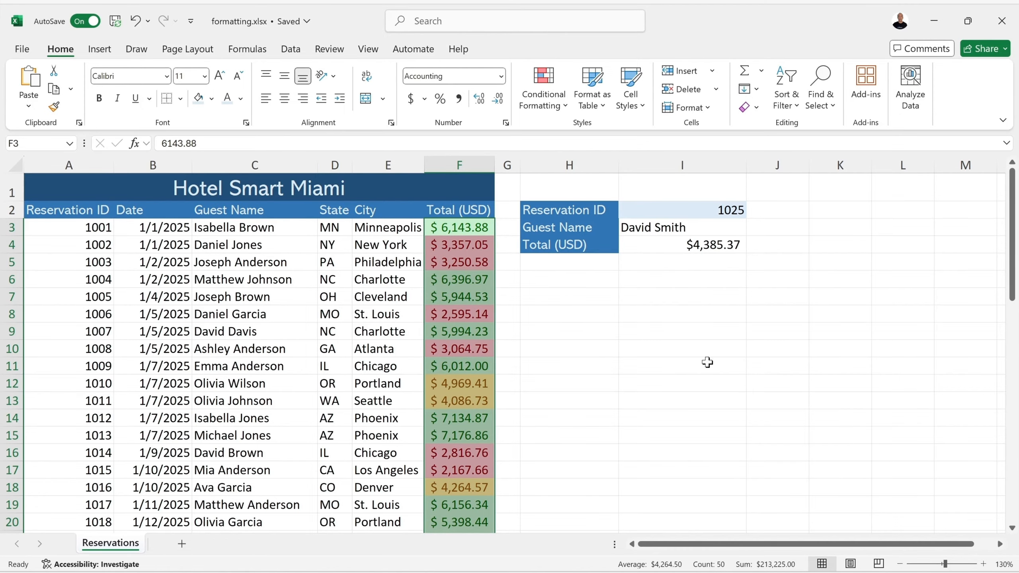
pyautogui.click(586, 297)
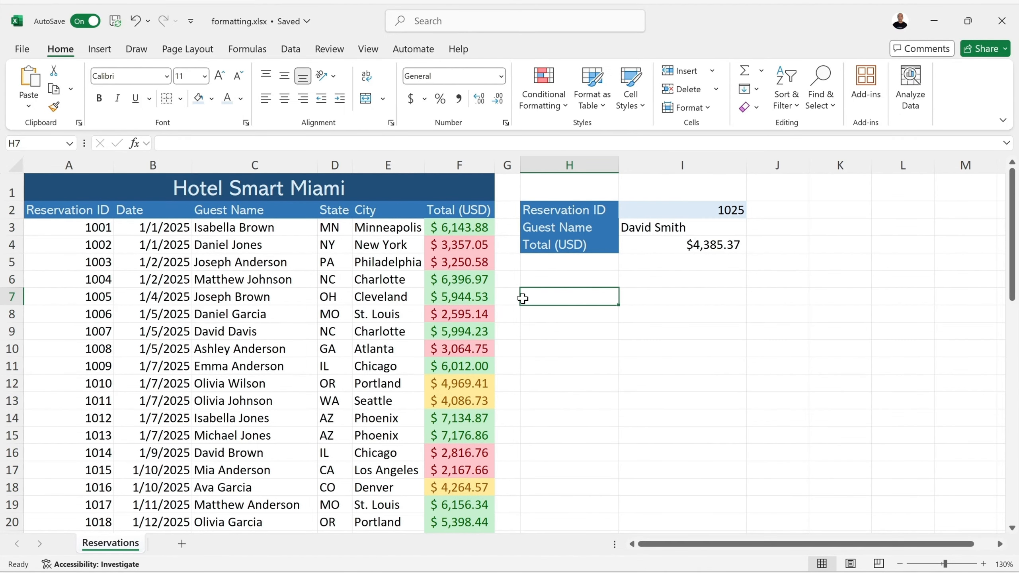
# Step: Examine the colour-coded amounts down the Total (USD) column and return to the start of the sheet
pyautogui.scroll(-2, 524, 298)
pyautogui.scroll(-5, 523, 297)
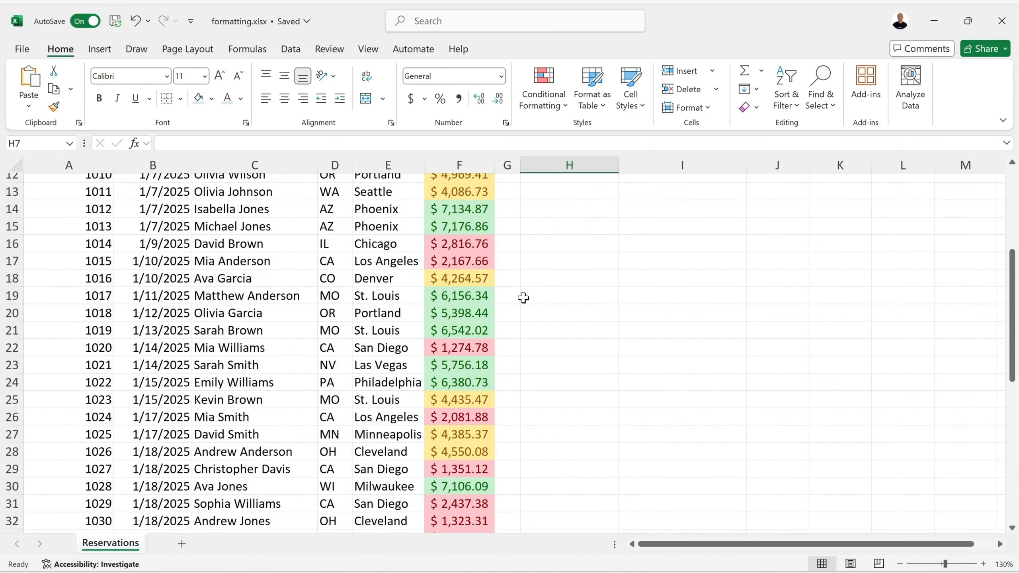
pyautogui.scroll(-3, 524, 297)
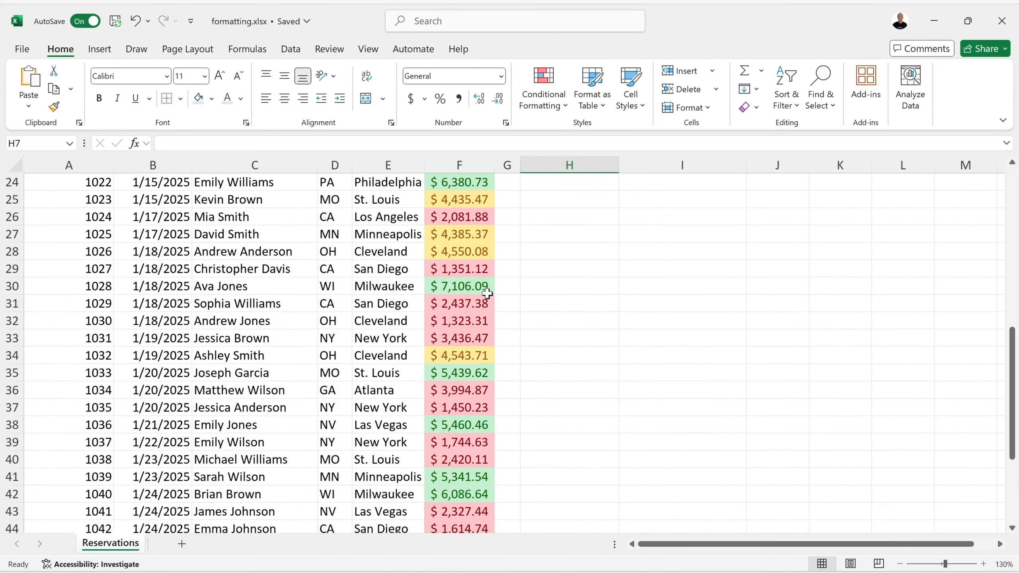
pyautogui.scroll(-1, 492, 295)
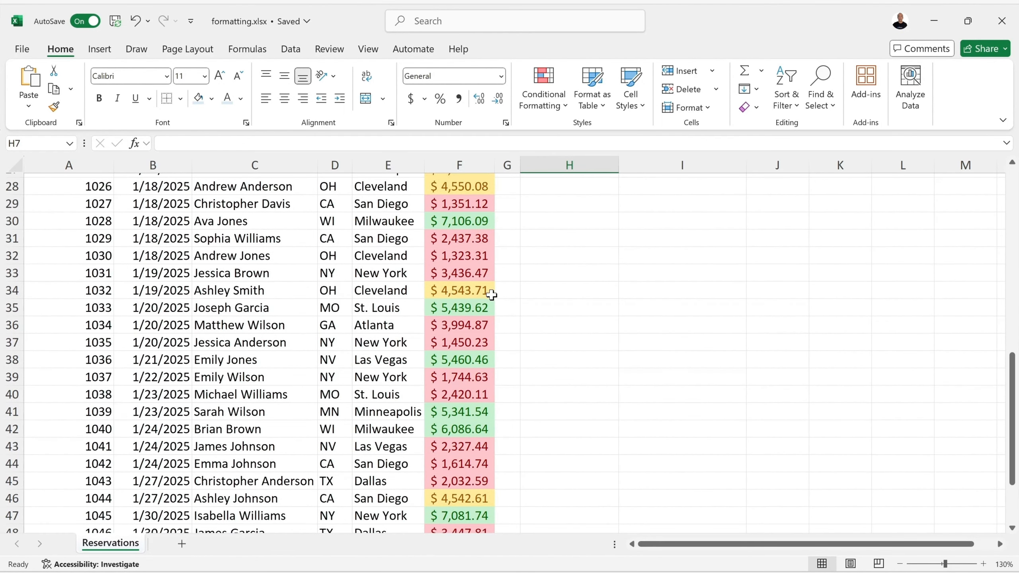
pyautogui.scroll(-1, 492, 295)
pyautogui.click(494, 292)
pyautogui.click(482, 276)
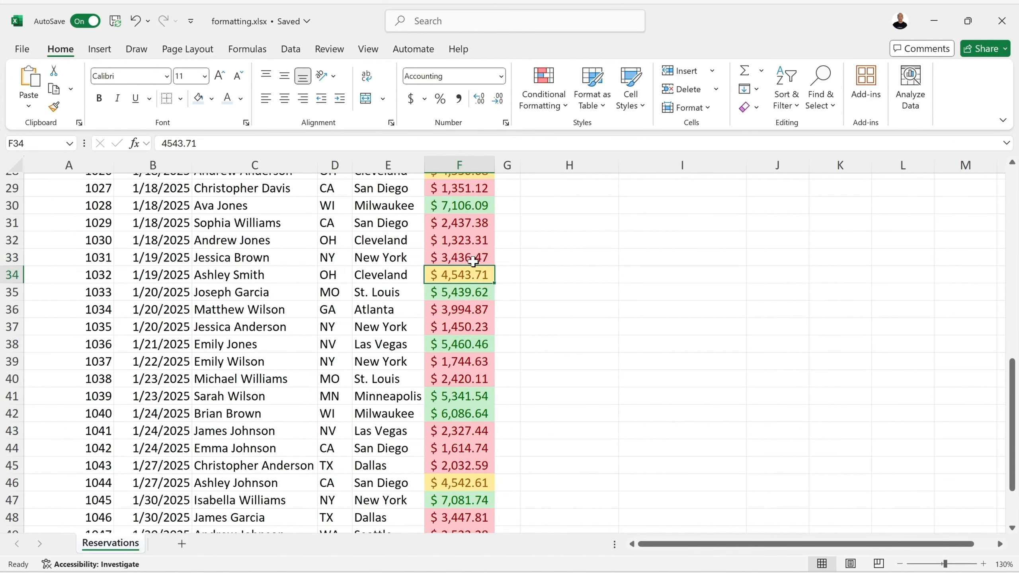
pyautogui.click(476, 262)
pyautogui.scroll(-2, 475, 266)
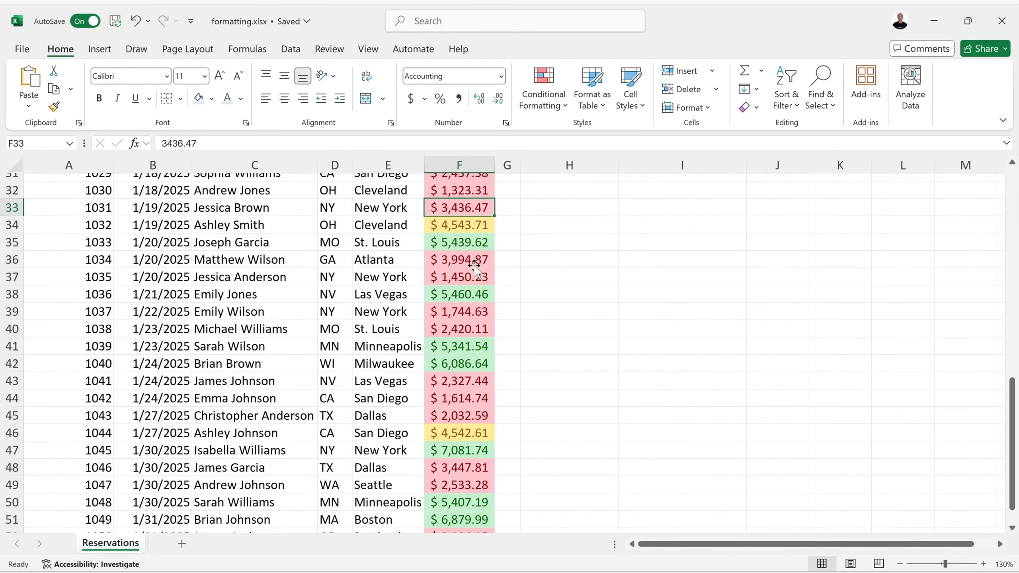
pyautogui.scroll(3, 475, 267)
pyautogui.scroll(8, 474, 269)
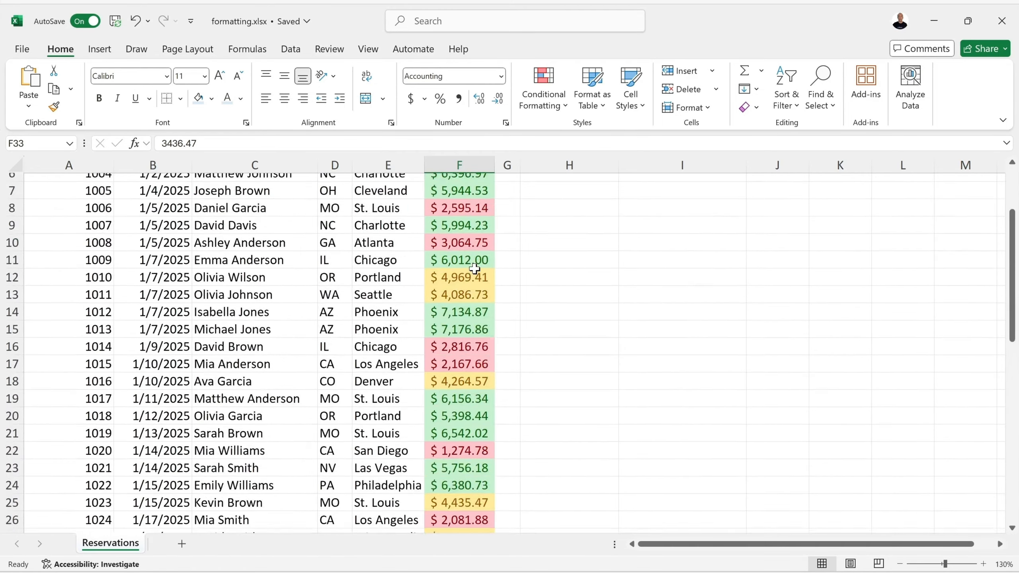
pyautogui.click(539, 265)
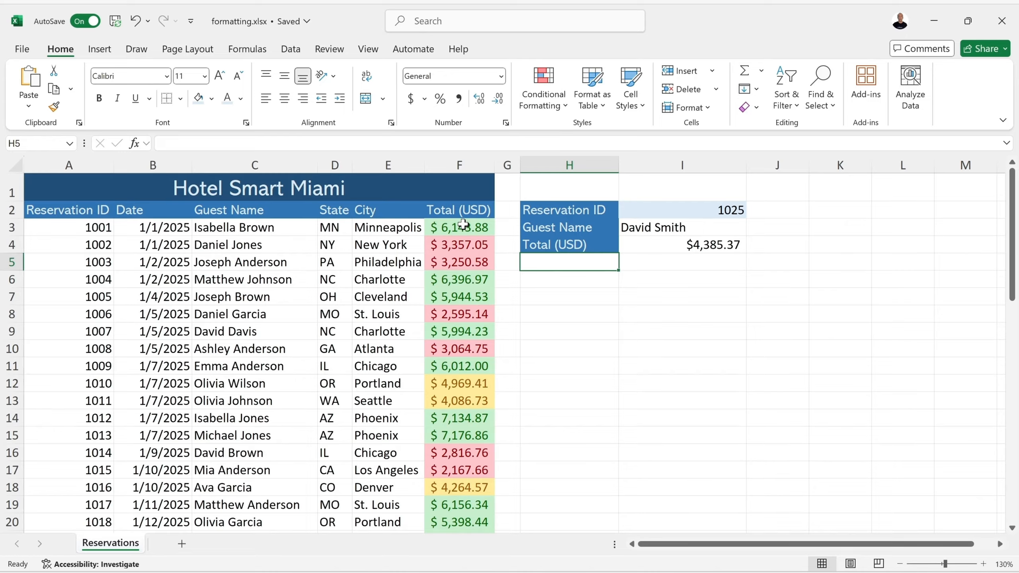
# Step: Select all amounts in the Total (USD) column, clear all their formats, and undo the clearing
pyautogui.moveTo(464, 225); pyautogui.dragTo(462, 493)
pyautogui.scroll(11, 627, 266)
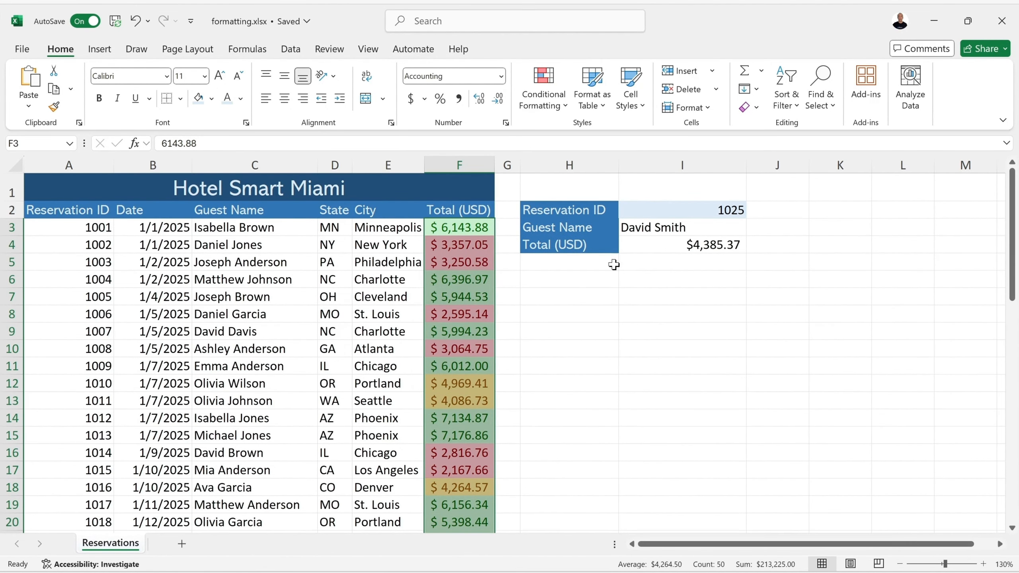
pyautogui.click(754, 108)
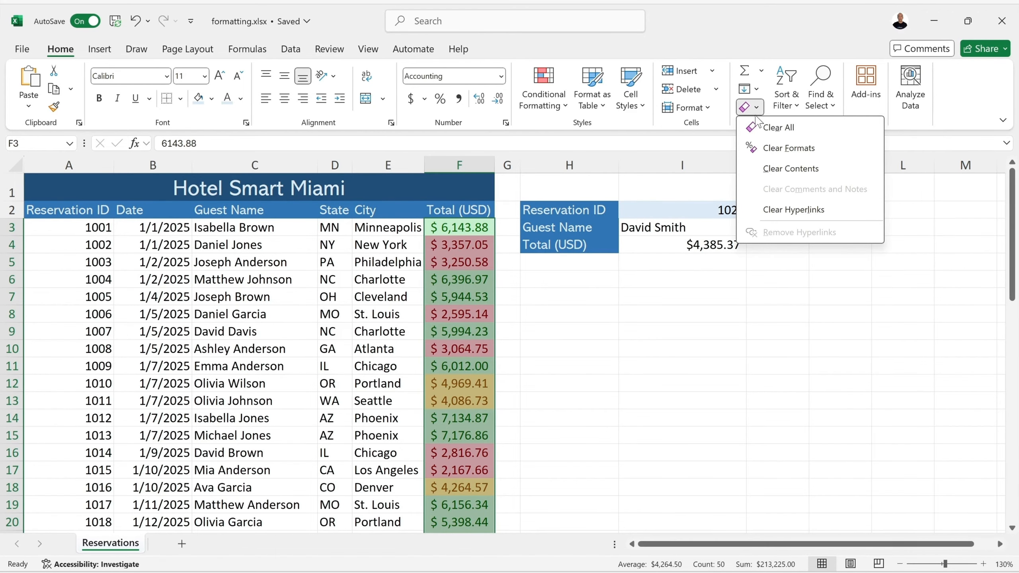
pyautogui.click(798, 154)
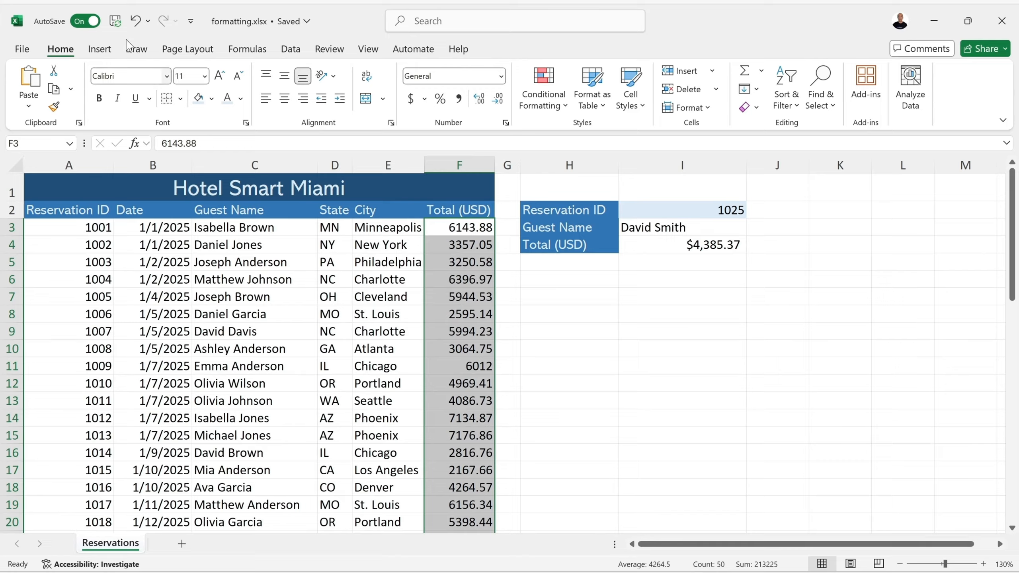
pyautogui.click(137, 20)
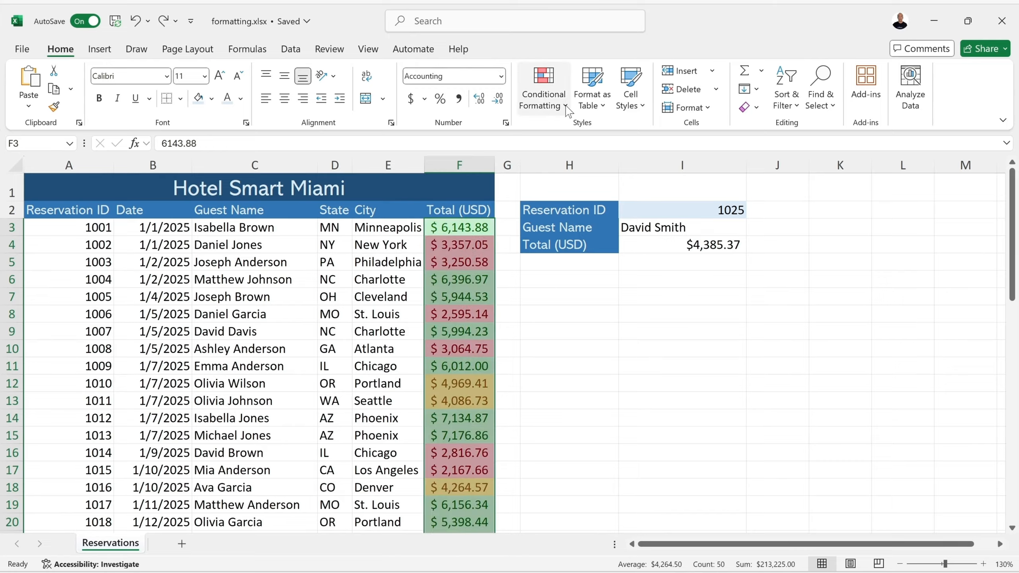
# Step: Delete all three conditional formatting rules of the selected totals in the Conditional Formatting Rules Manager
pyautogui.click(567, 107)
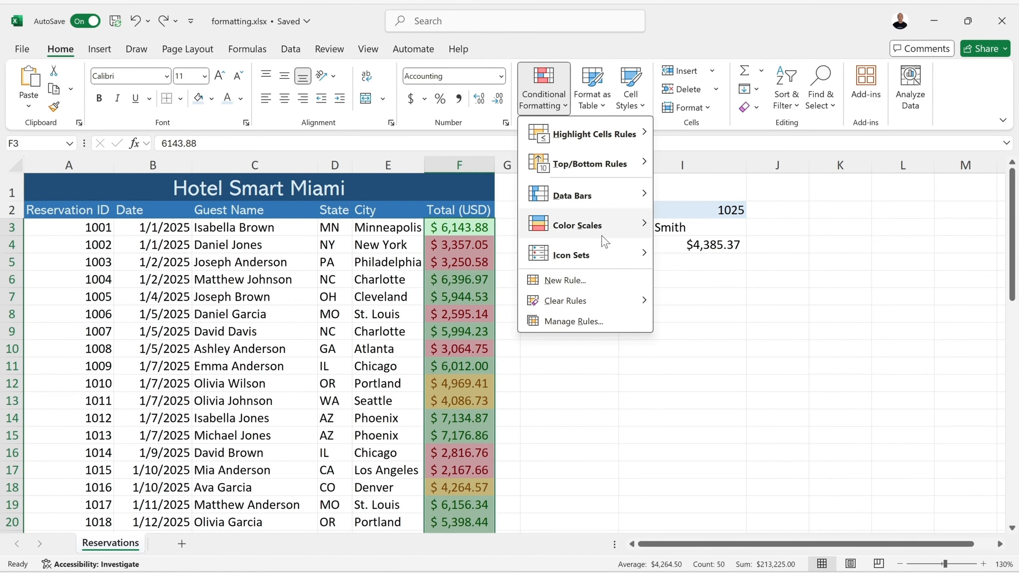
pyautogui.click(579, 326)
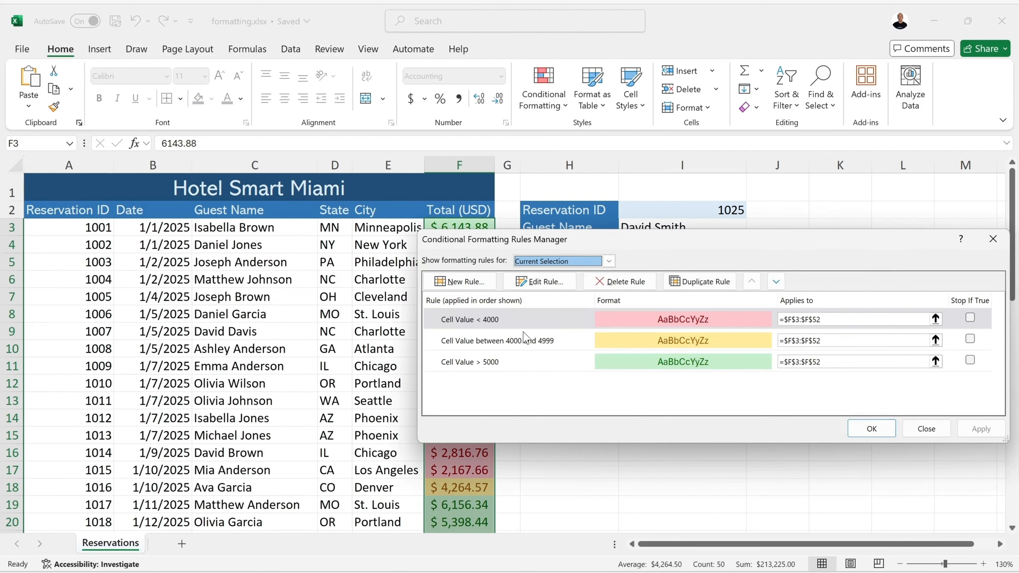
pyautogui.click(461, 322)
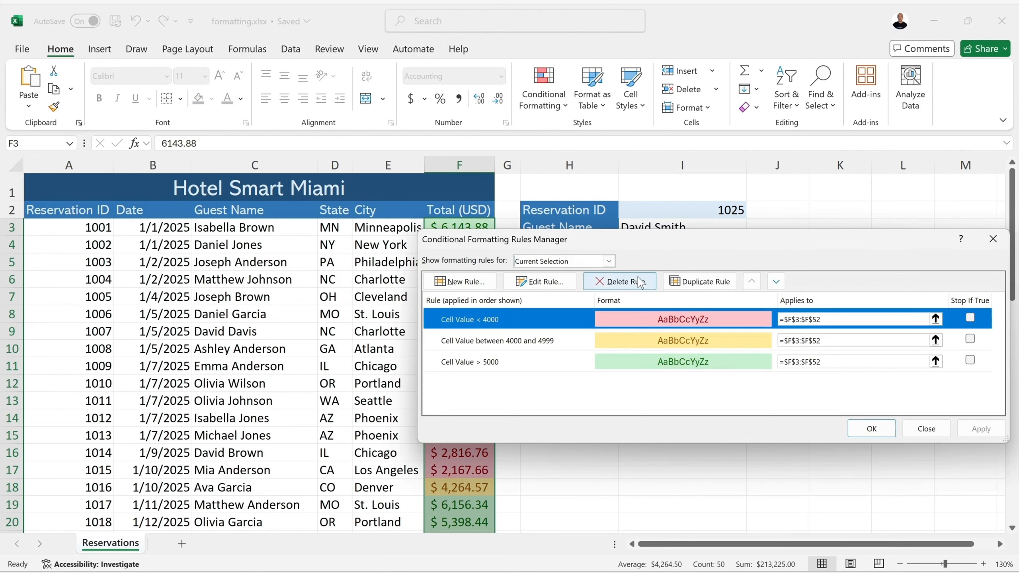
pyautogui.click(623, 282)
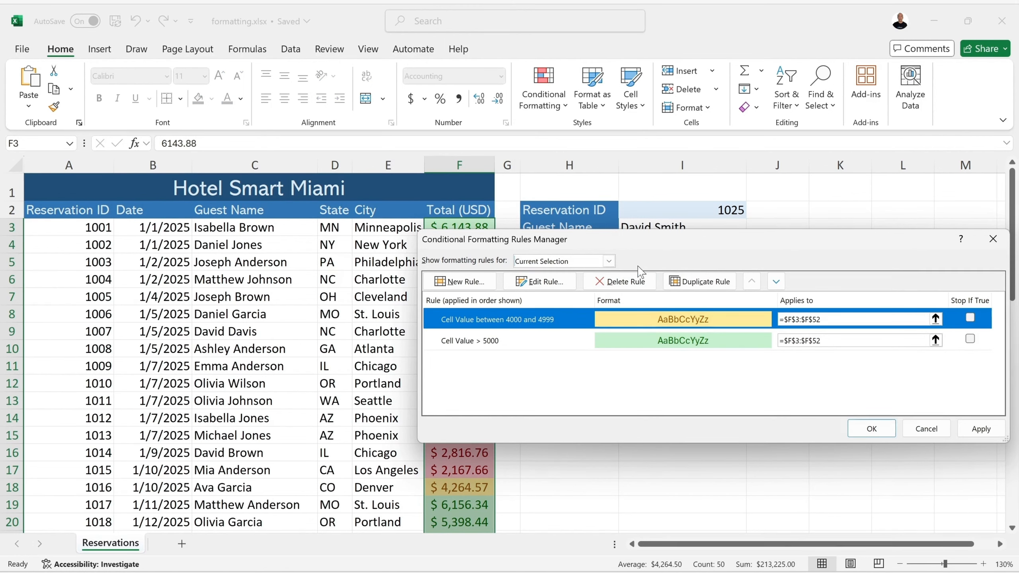
pyautogui.click(622, 281)
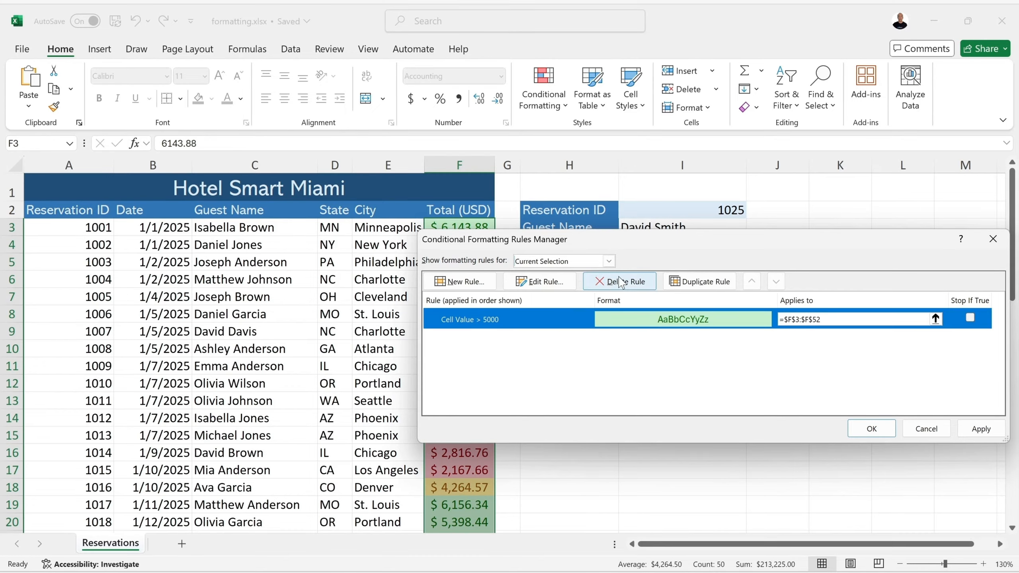
pyautogui.click(620, 282)
pyautogui.click(871, 429)
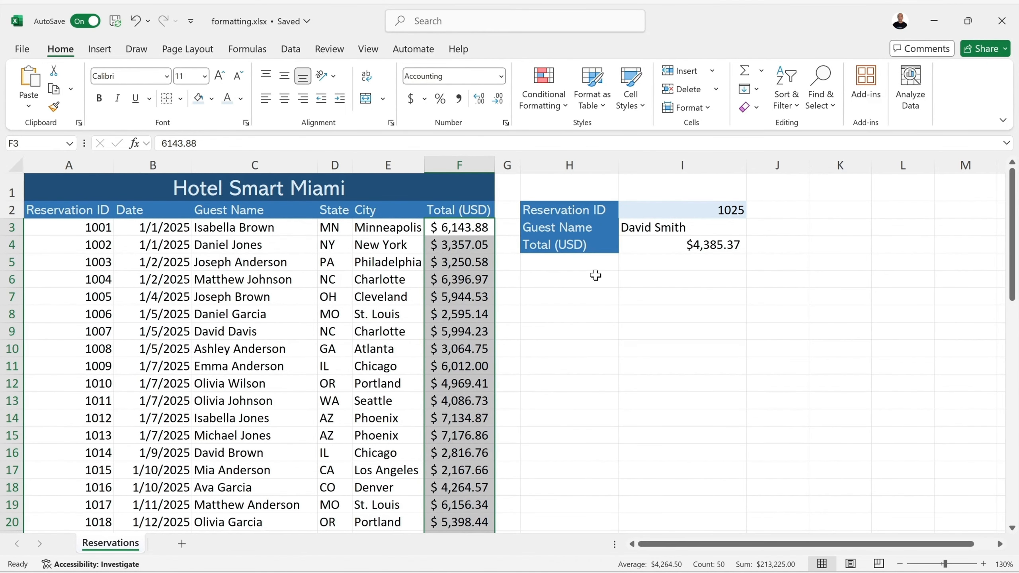
# Step: Undo the deletion of the conditional formatting rules and select the empty cell H8
pyautogui.click(136, 20)
pyautogui.click(545, 259)
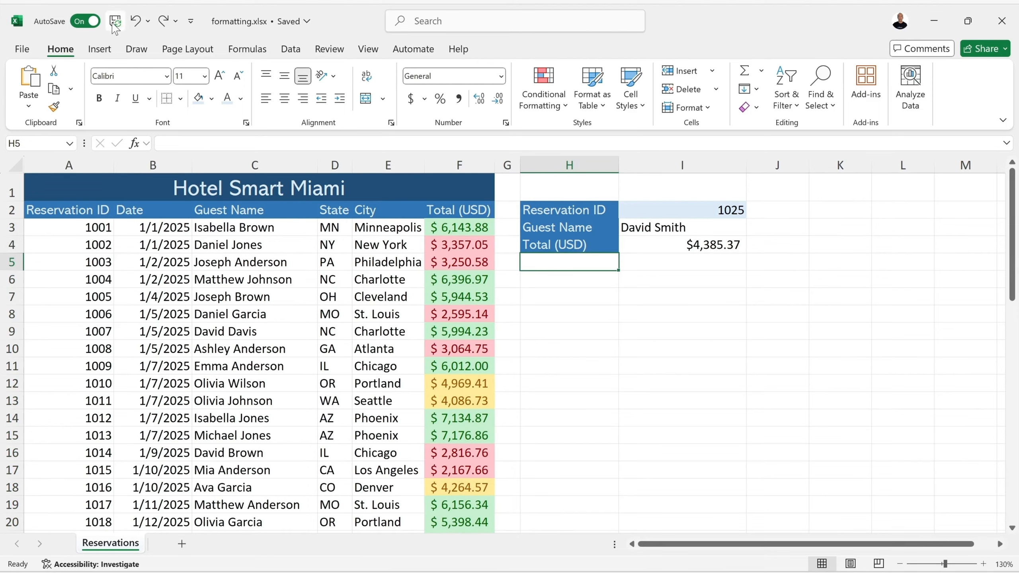
pyautogui.click(558, 313)
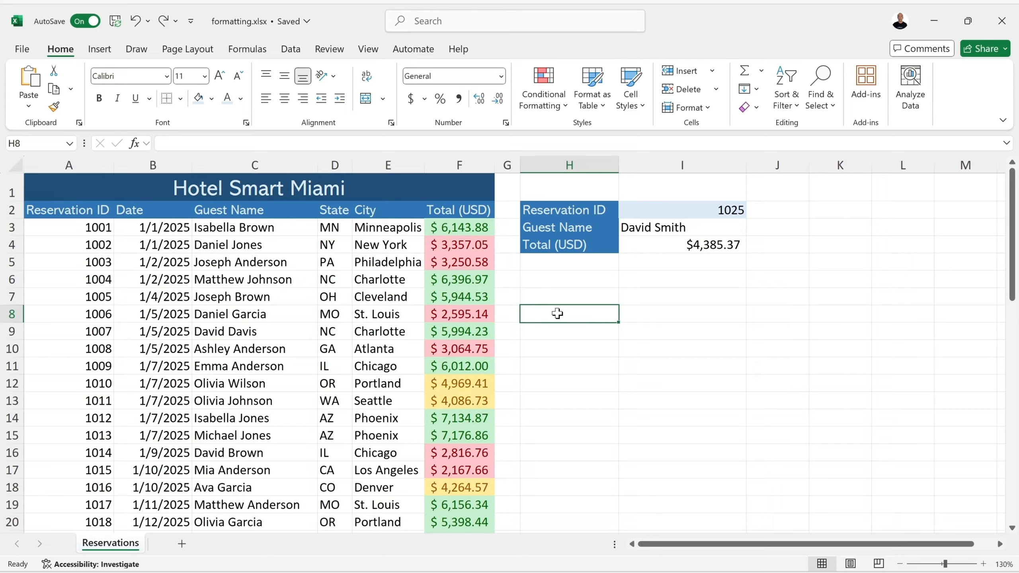